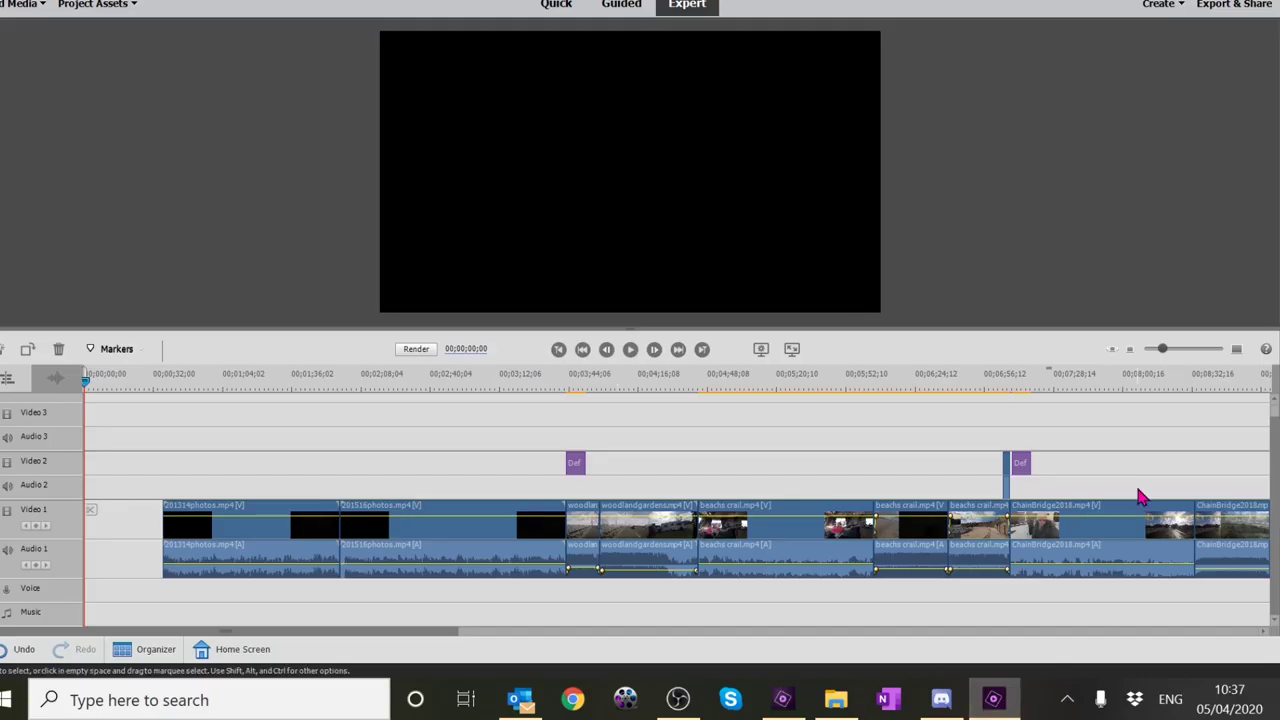
- Zoom the timeline out to fit every clip and open the Hawes 2019 title on Video 2
drag(1163, 352, 1153, 353)
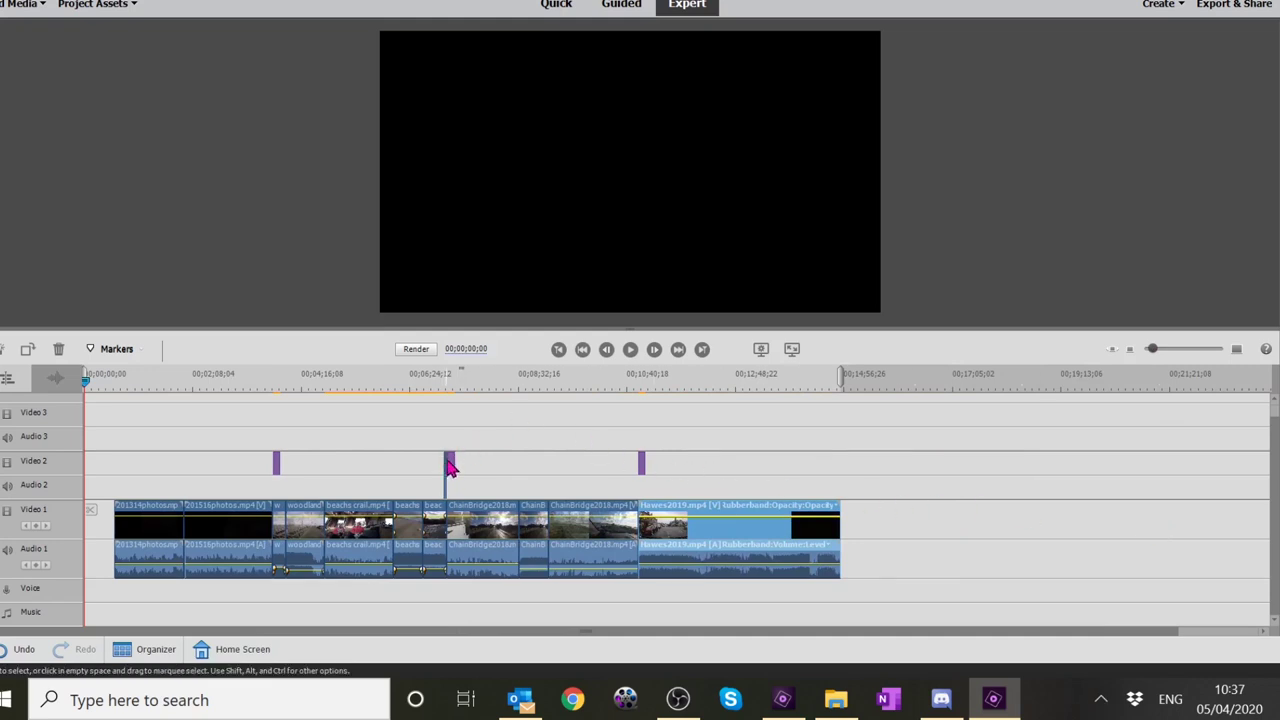
click(643, 465)
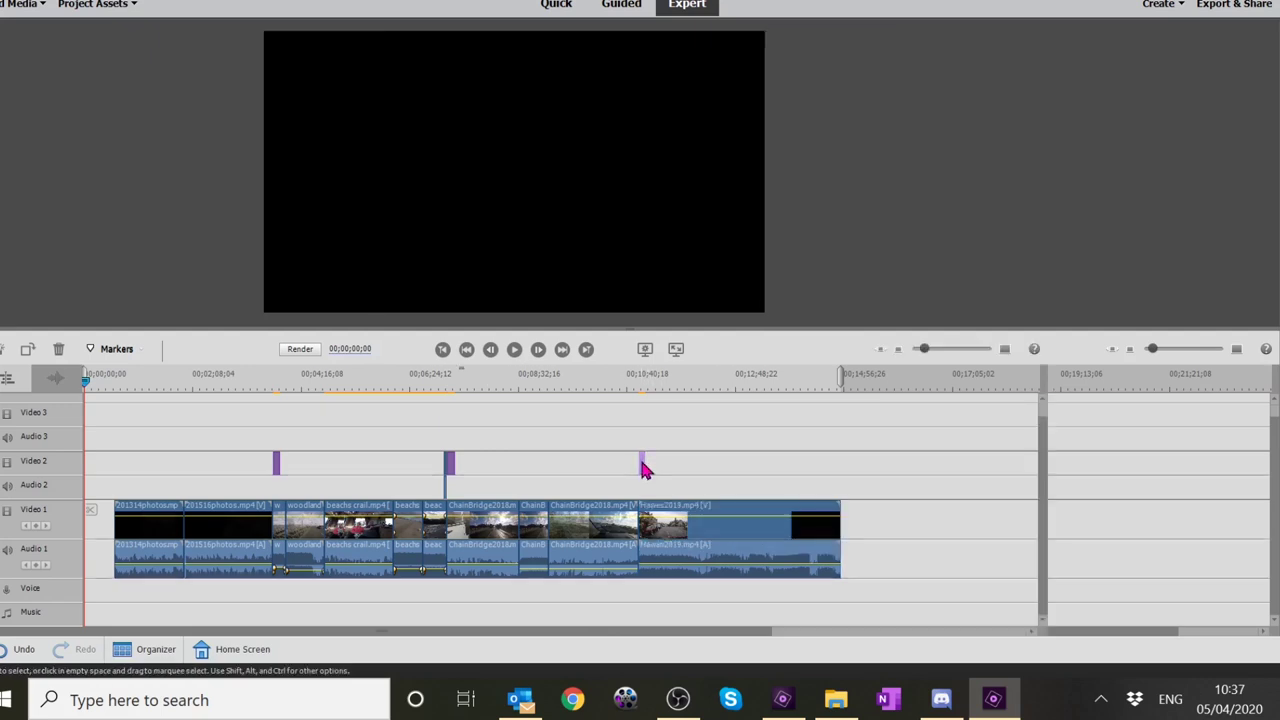
double_click(643, 465)
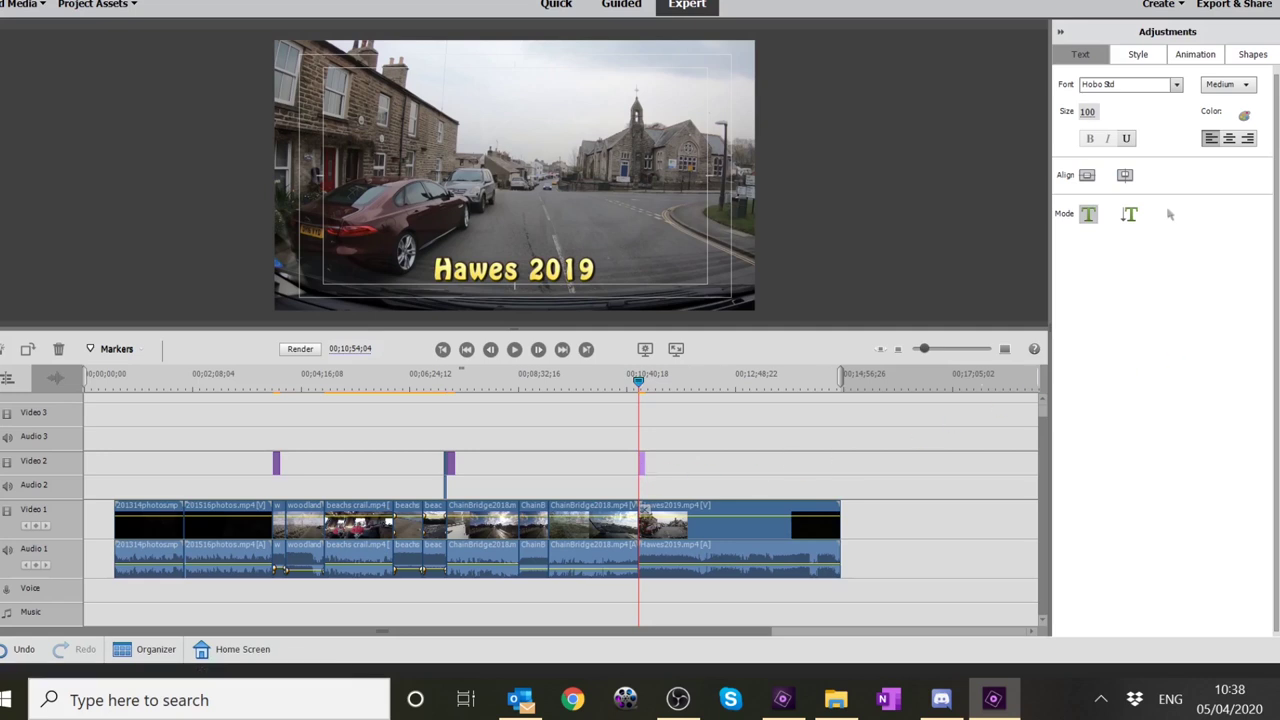
- In Titles & Text, filter the categories to Frequently Used and select the Default Text preset
click(1278, 332)
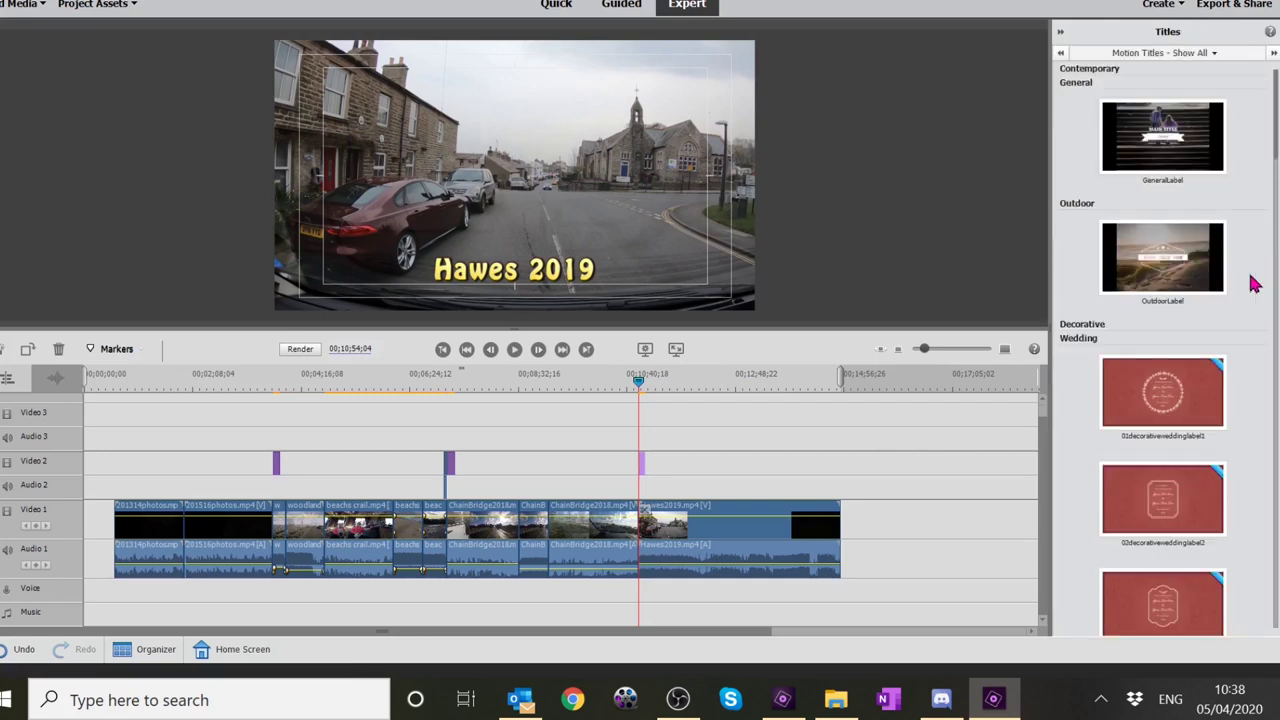
mouse_move(1205, 145)
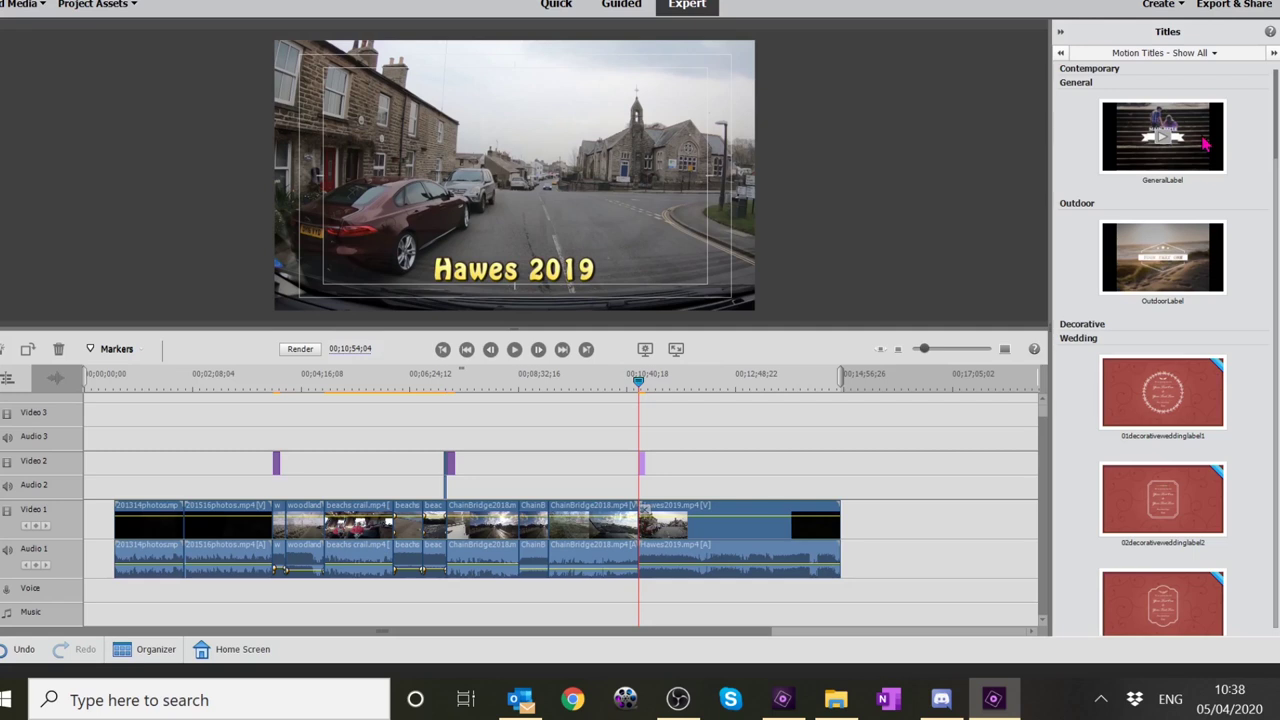
click(1218, 62)
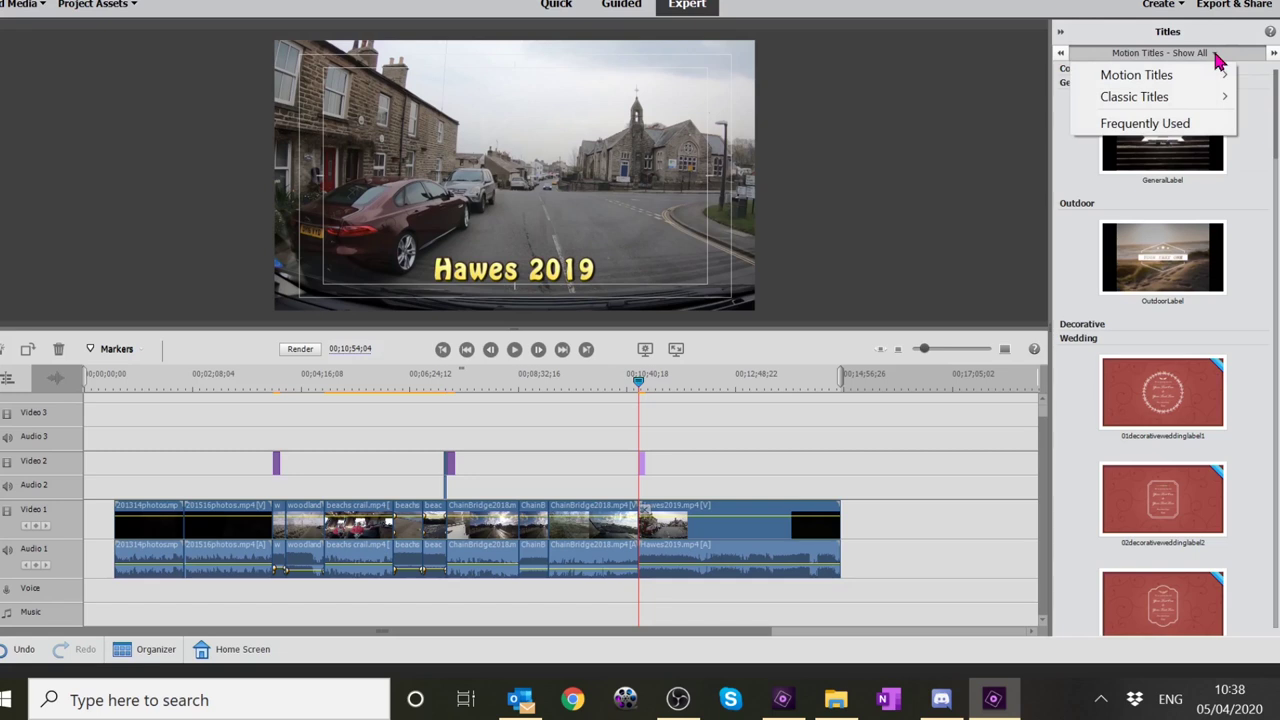
click(1203, 123)
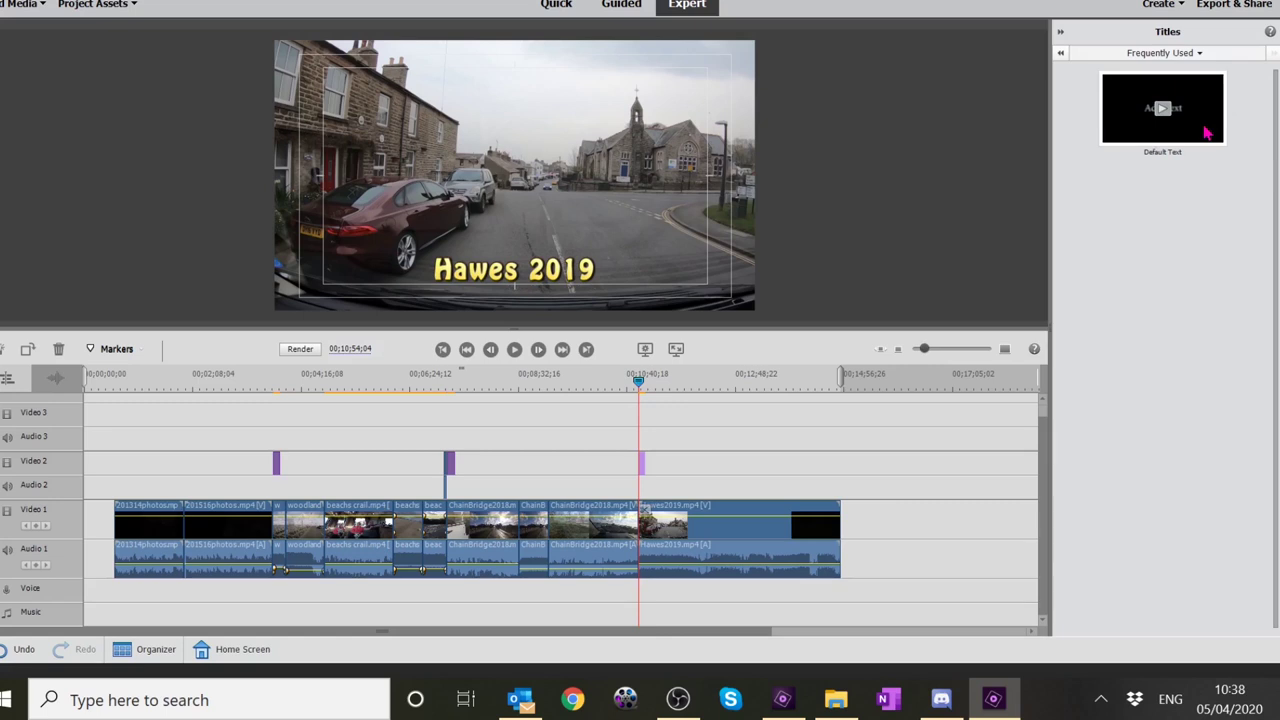
click(1207, 133)
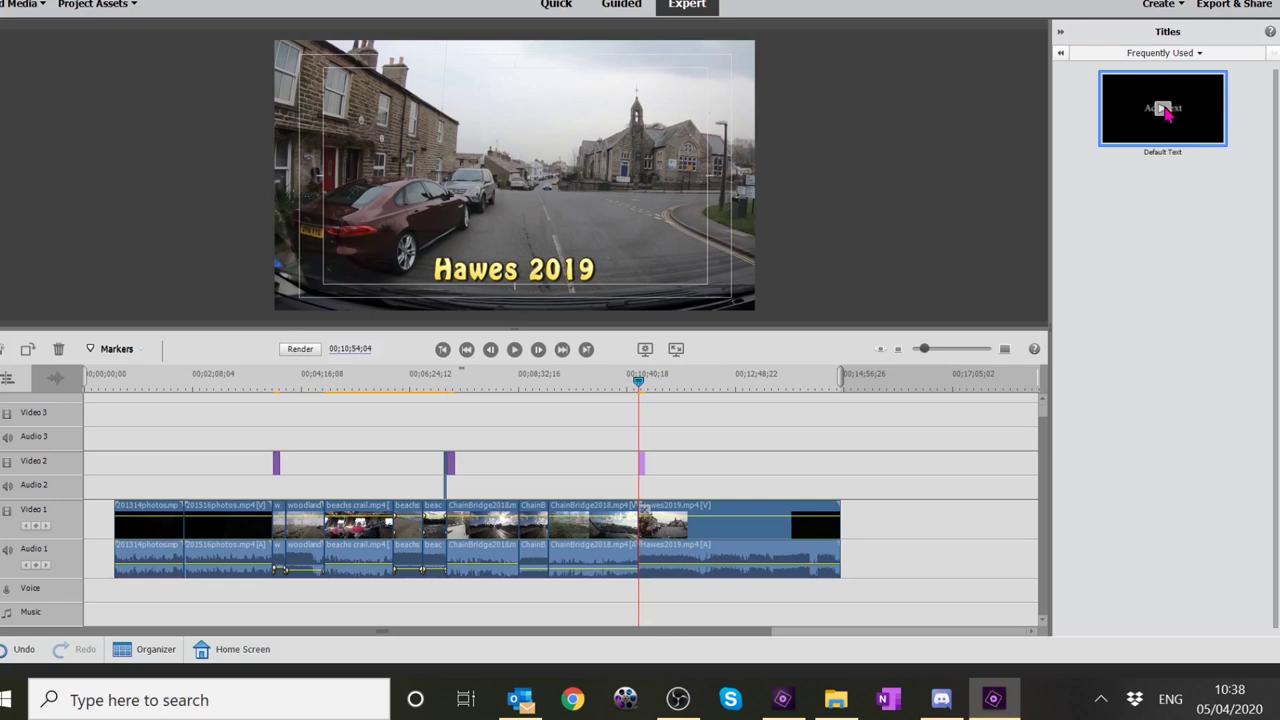
- Drop Default Text on Video 2 at the ruins clip, retitle it 'Add Poppy', and size it 100
mouse_move(1165, 110)
mouse_down()
mouse_move(1036, 134)
mouse_move(694, 466)
mouse_up()
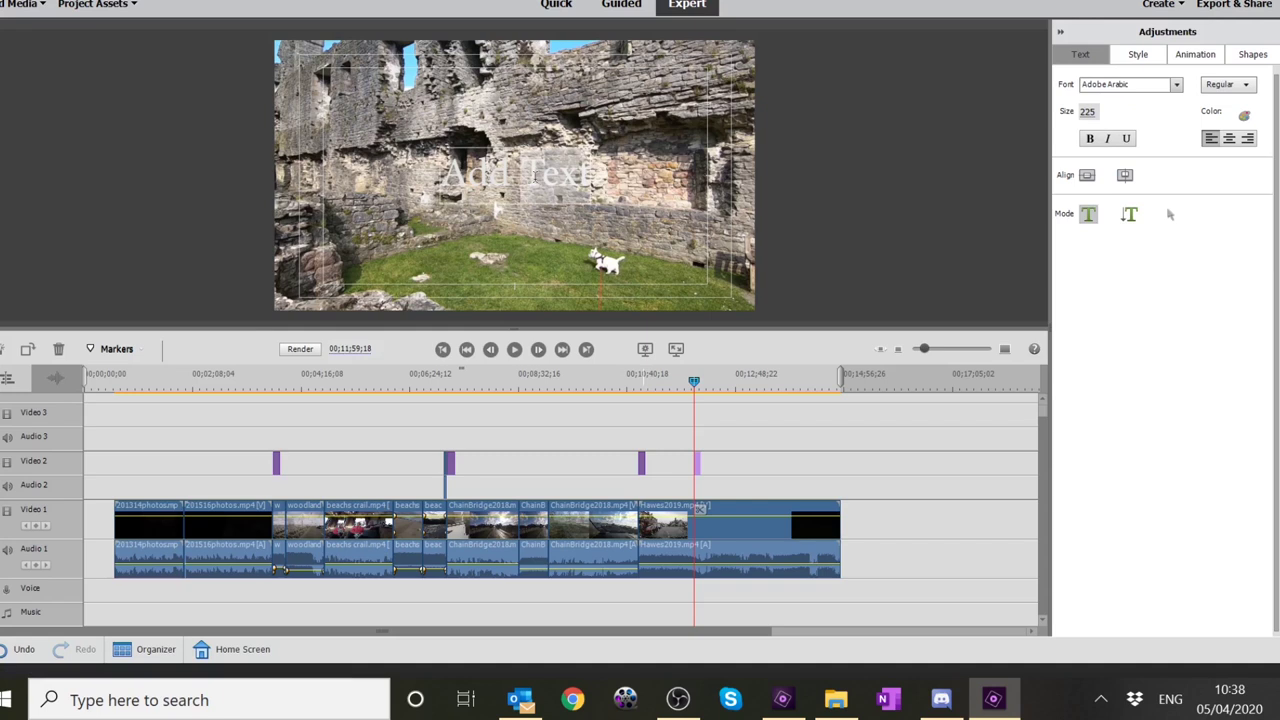
text(Poppy)
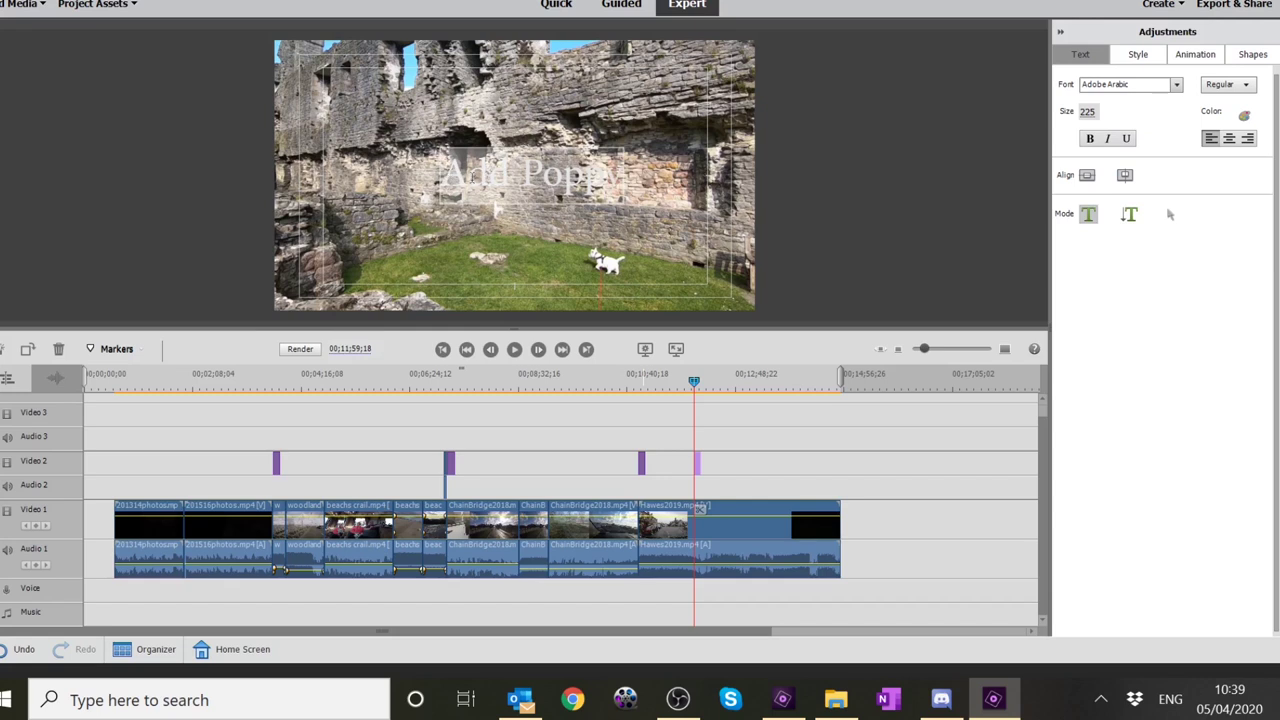
drag(440, 178, 640, 202)
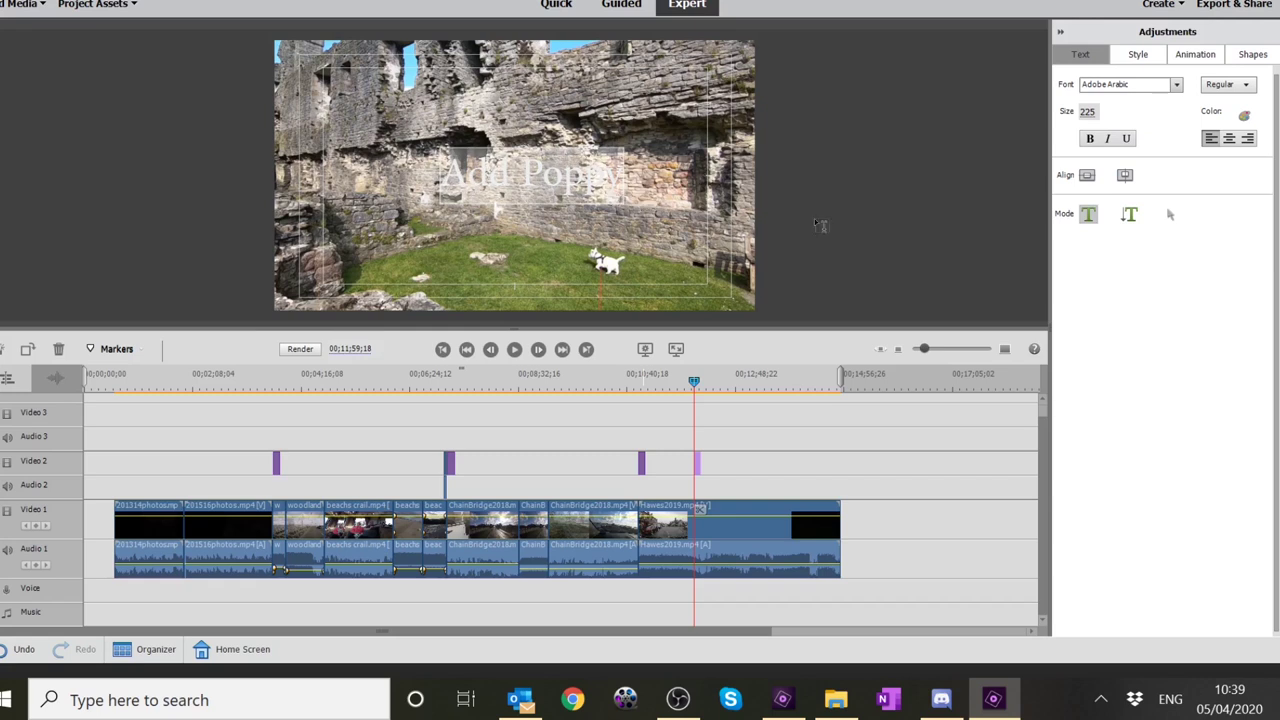
click(1090, 113)
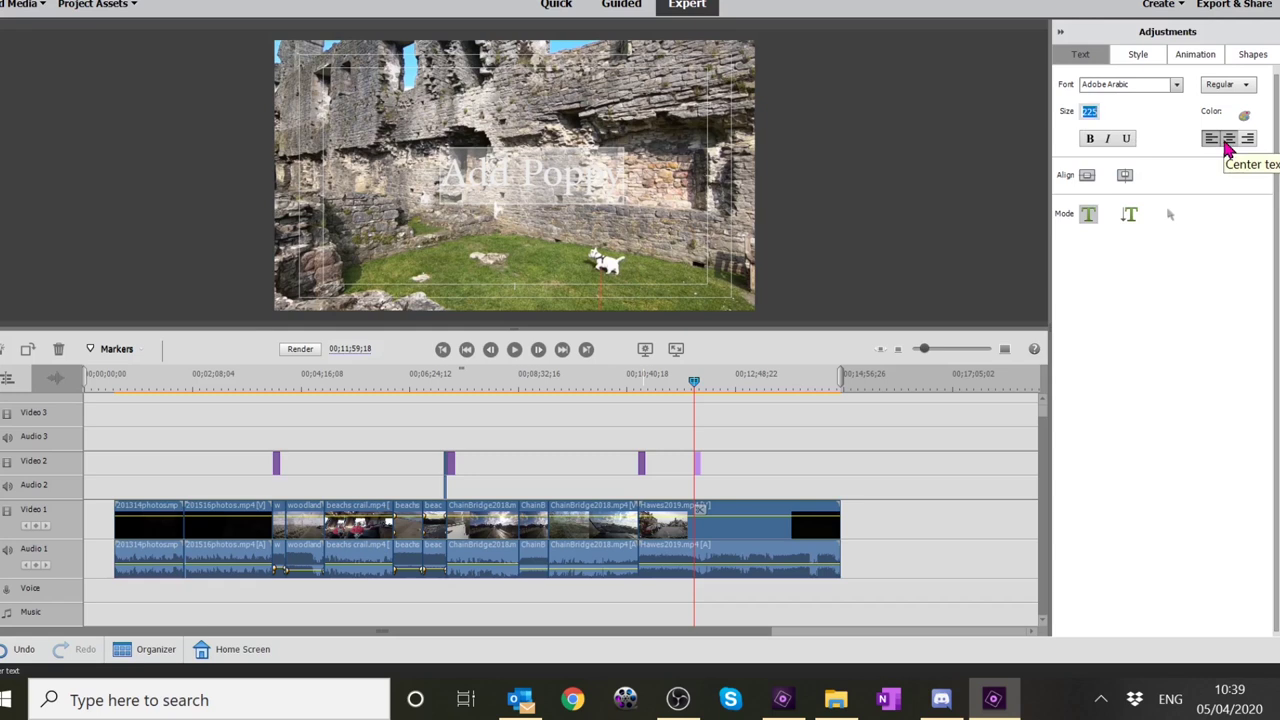
text(100)
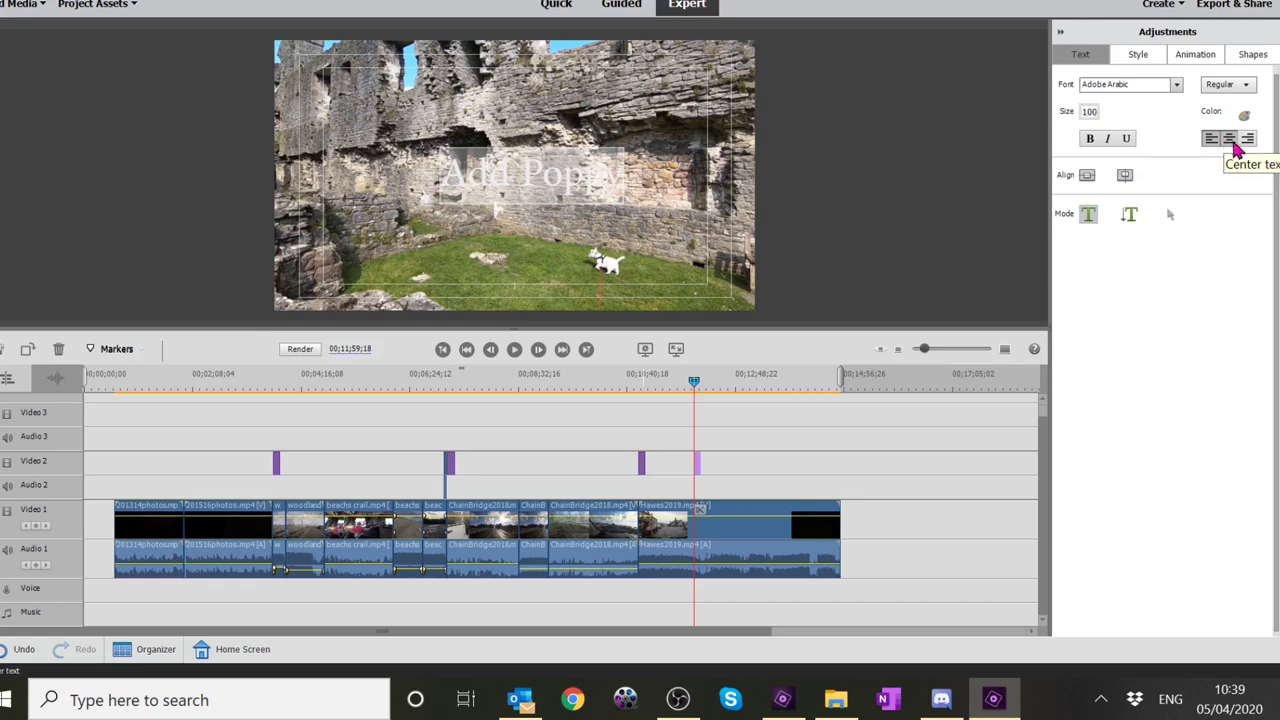
click(1222, 218)
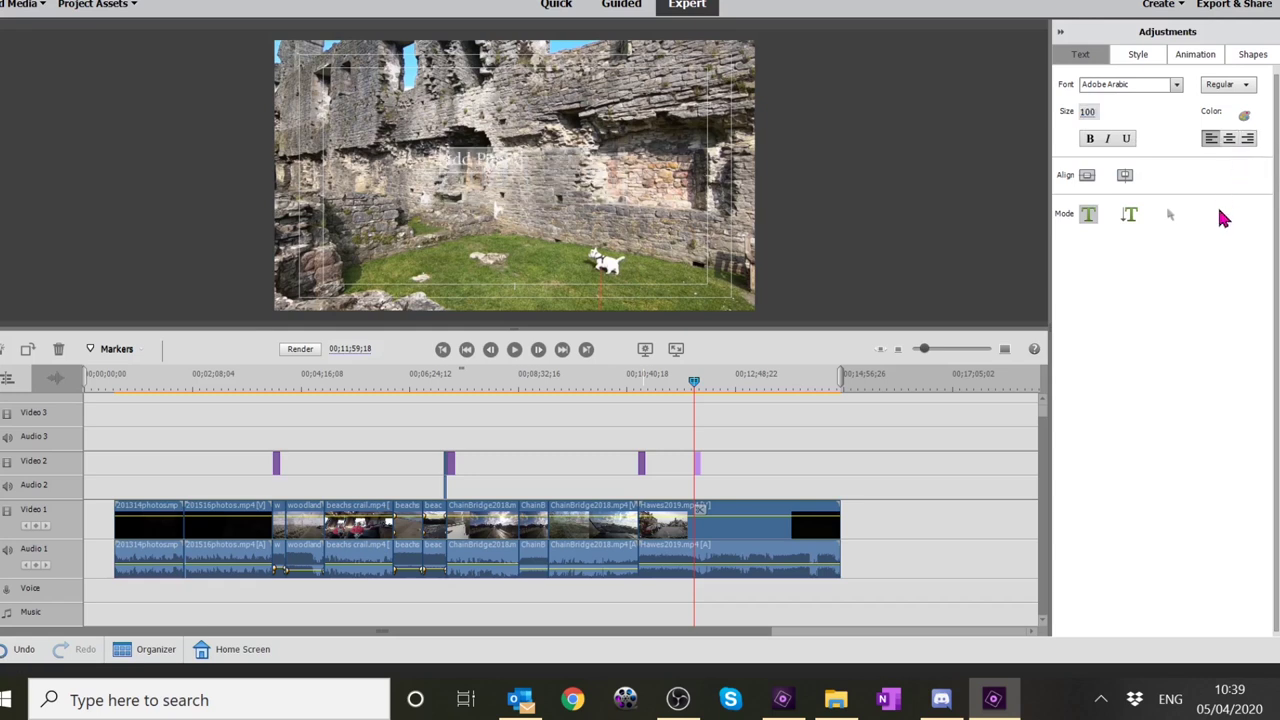
key(Return)
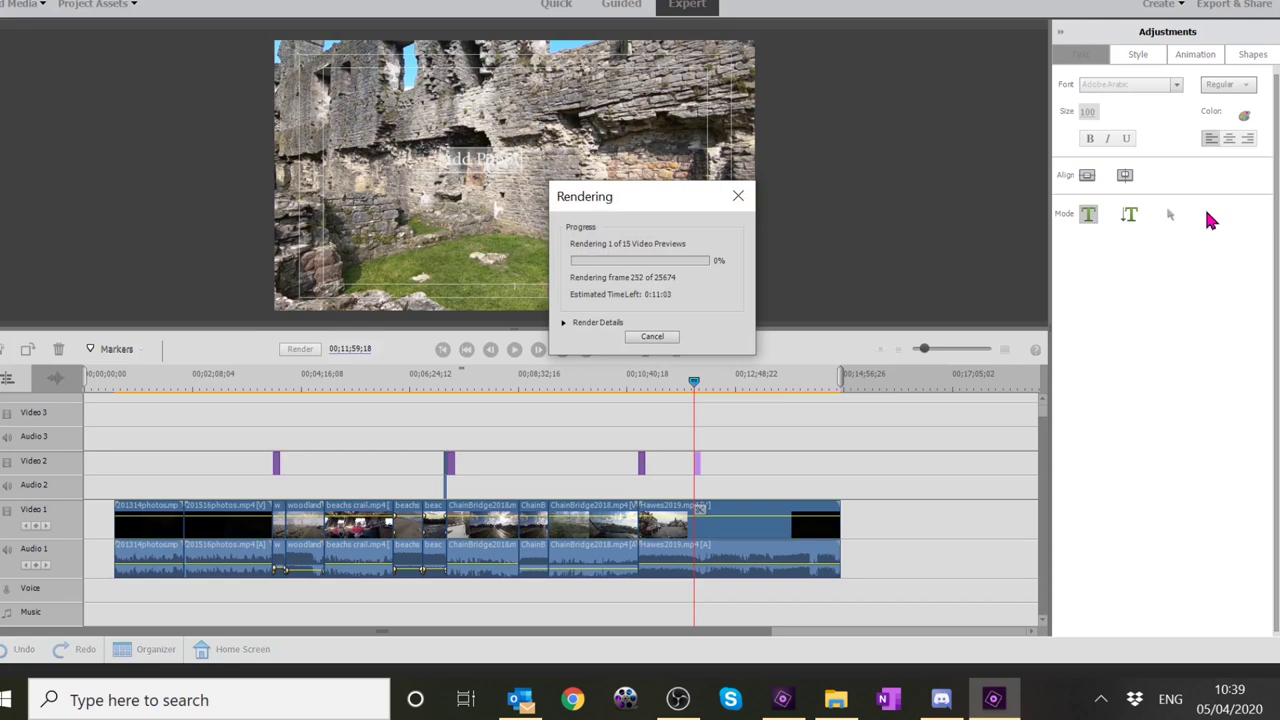
- Cancel the preview render and apply the Hobo Medium Gold 58 style to the Add Poppy title
key(Escape)
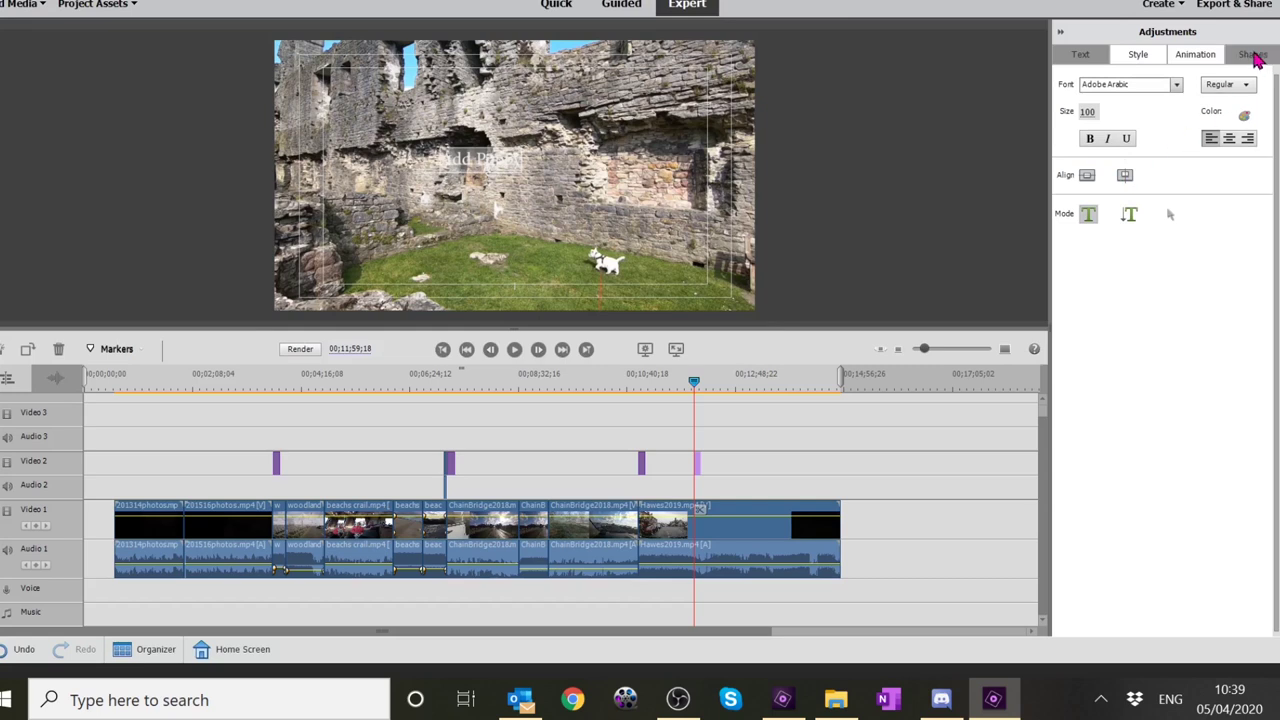
click(1154, 63)
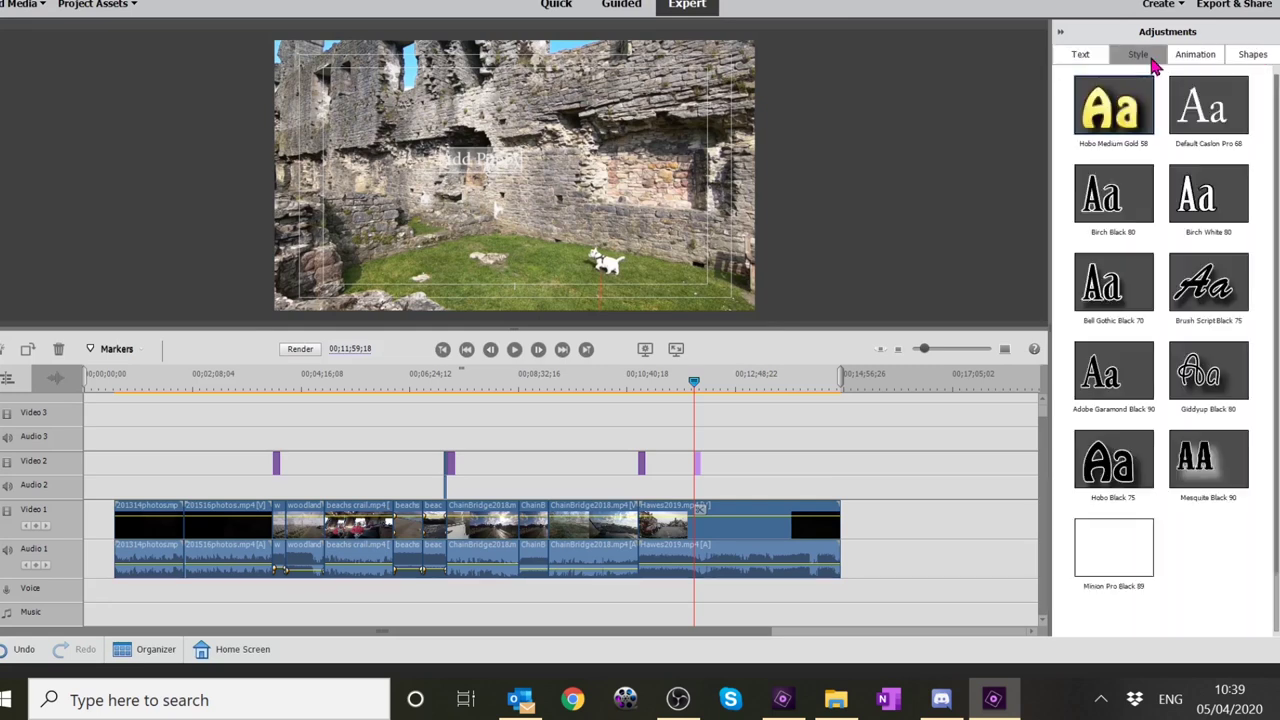
click(1133, 117)
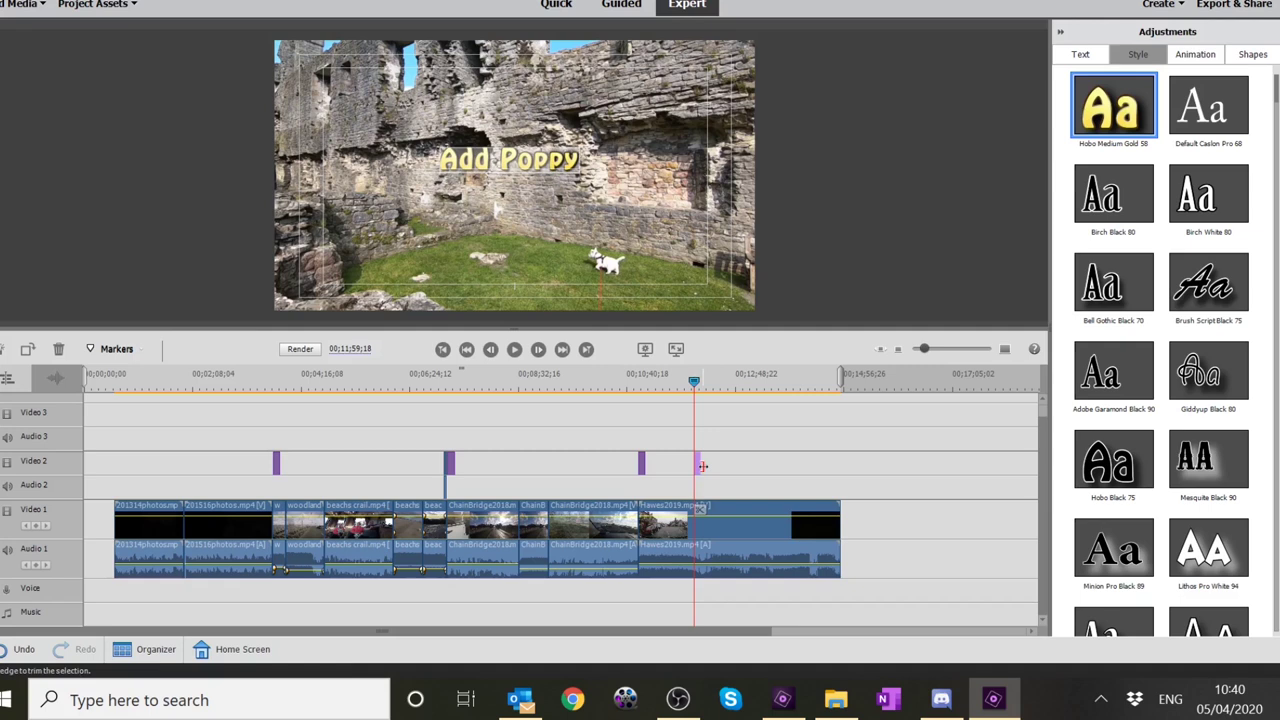
- Delete the Add Poppy title clip from Video 2, then switch over to File Explorer
click(775, 465)
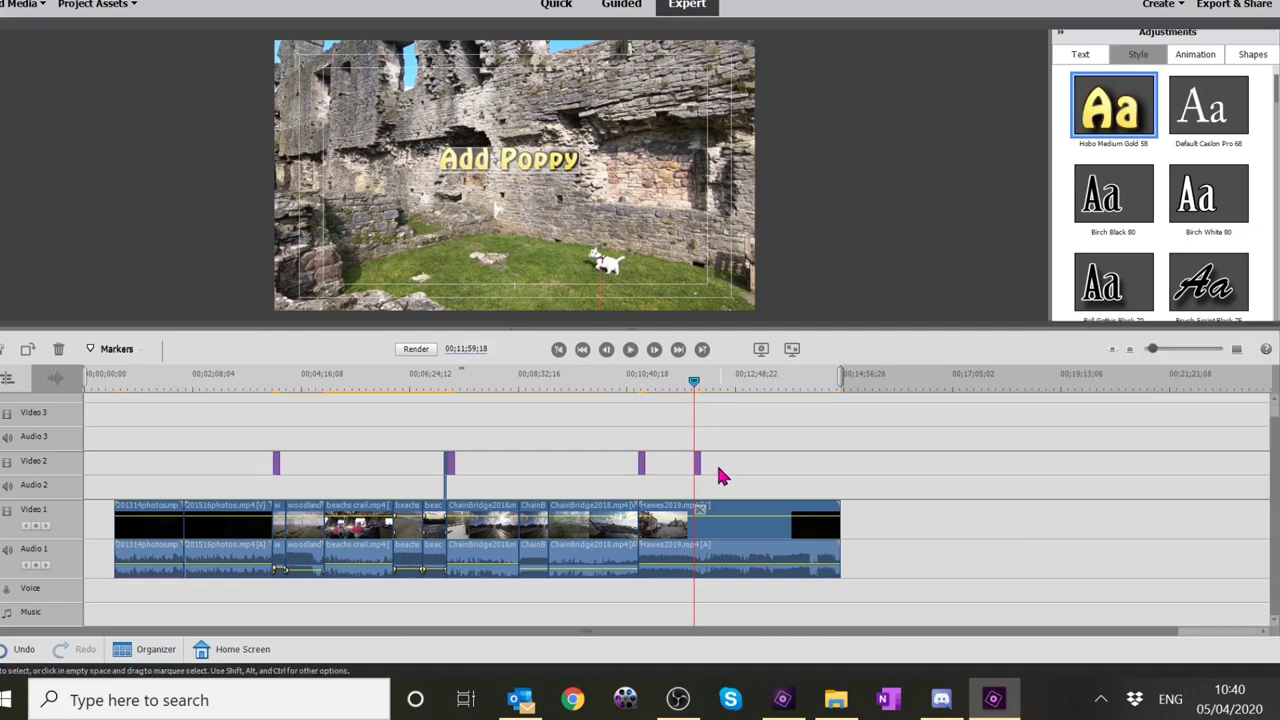
click(698, 468)
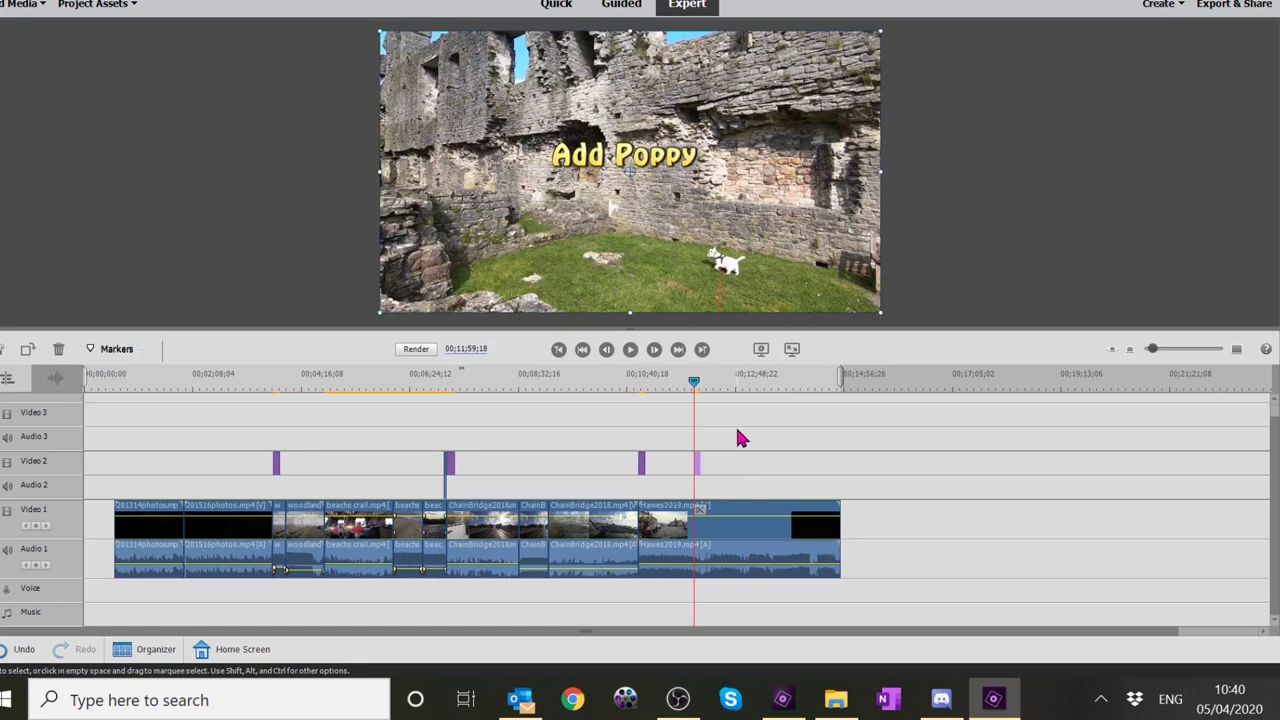
click(735, 385)
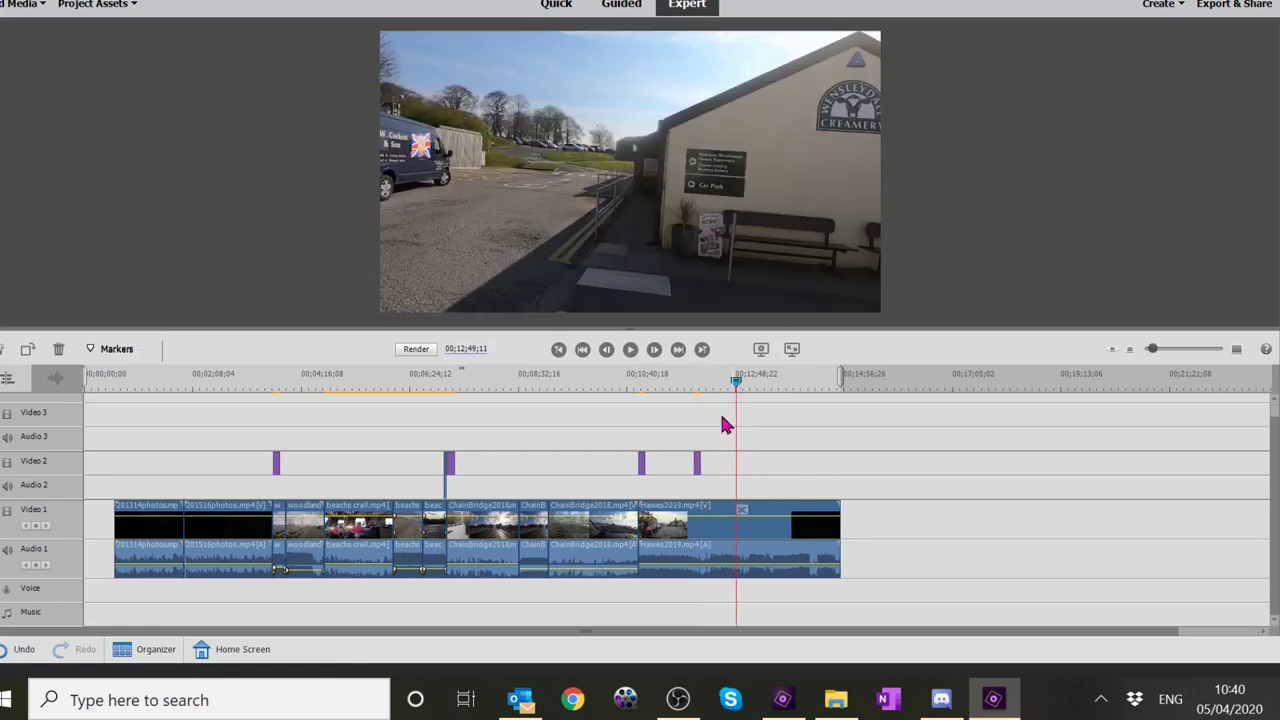
right_click(700, 474)
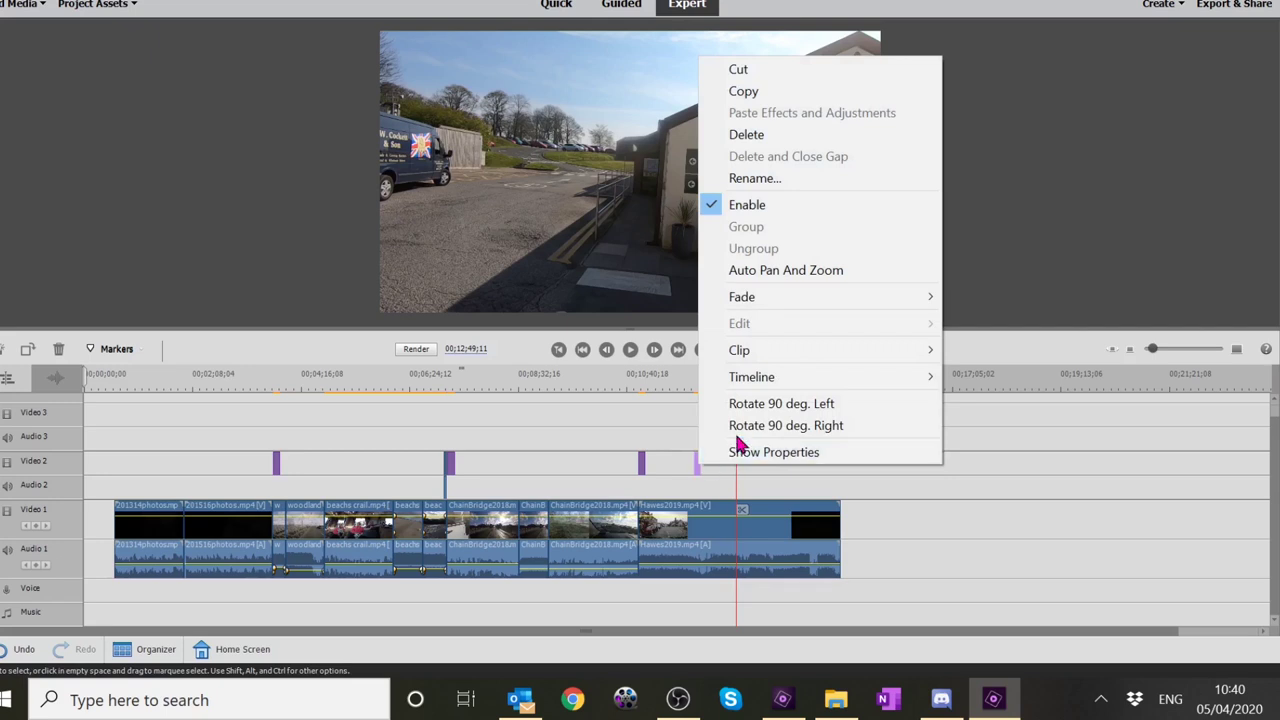
click(766, 135)
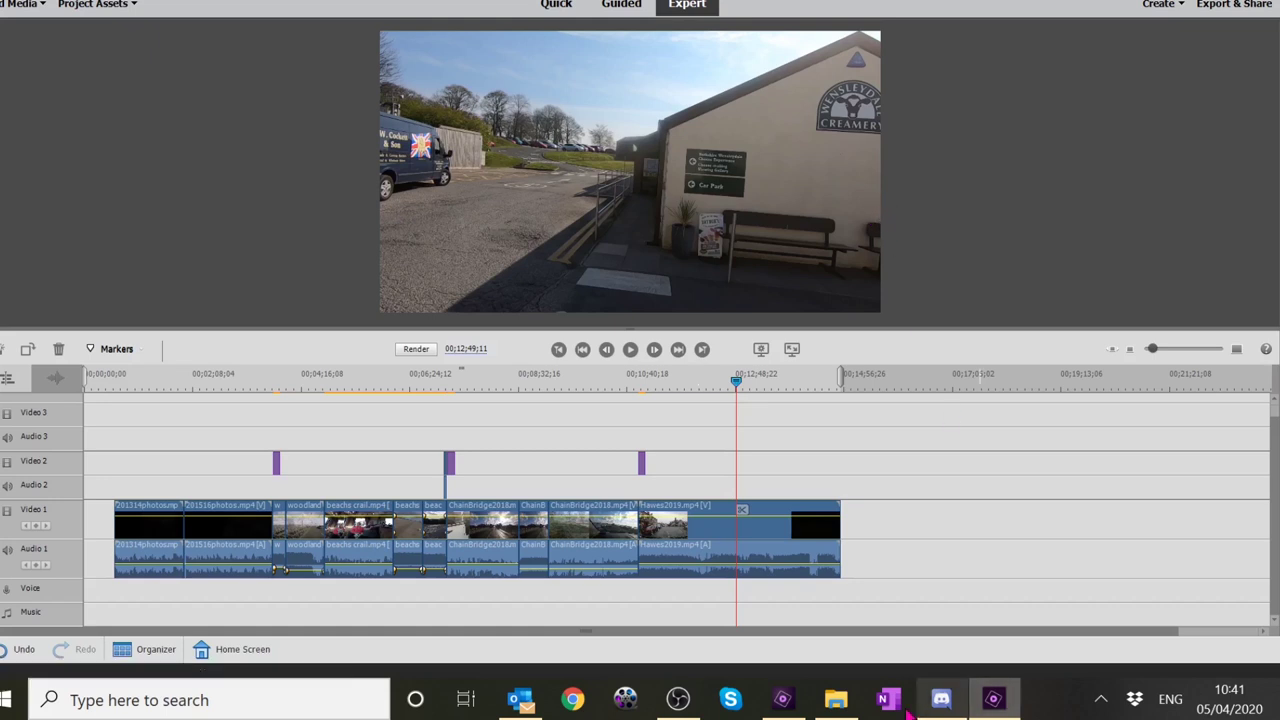
click(820, 712)
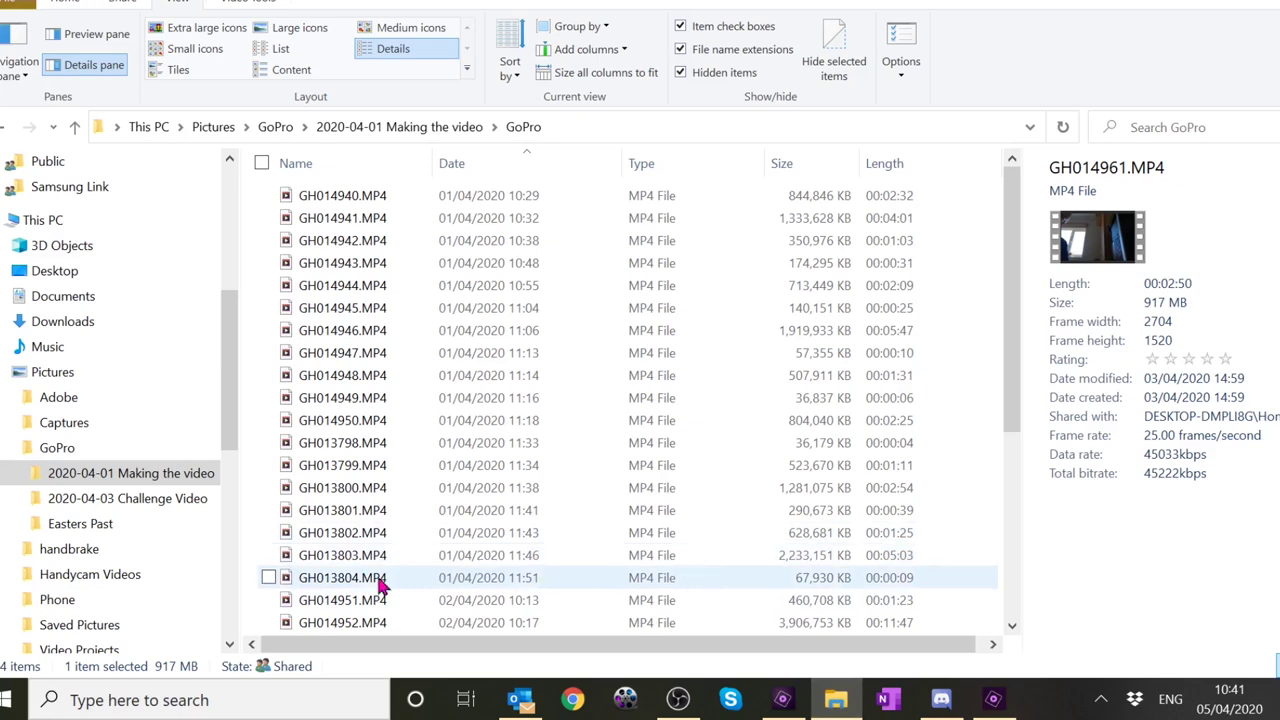
- Browse to Easters Past > Video, select EasterIntroOutro.MP4, and restore down the Explorer window
click(96, 530)
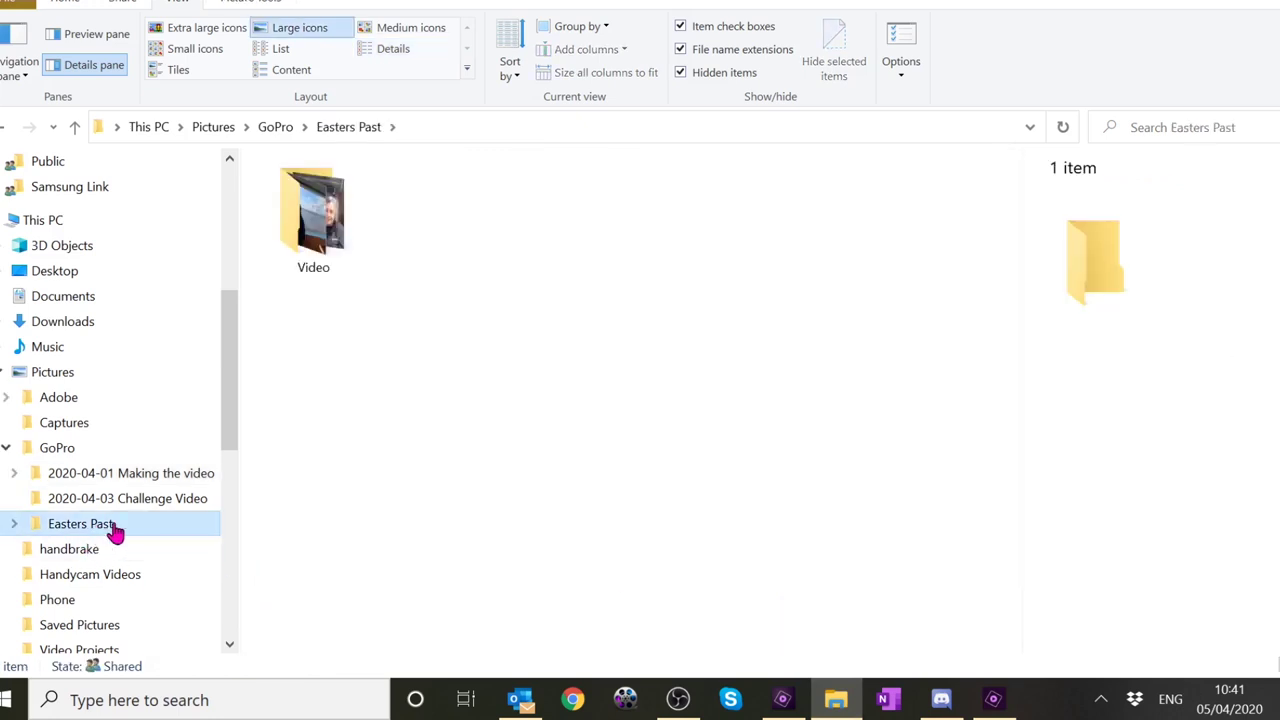
click(333, 255)
double_click(333, 255)
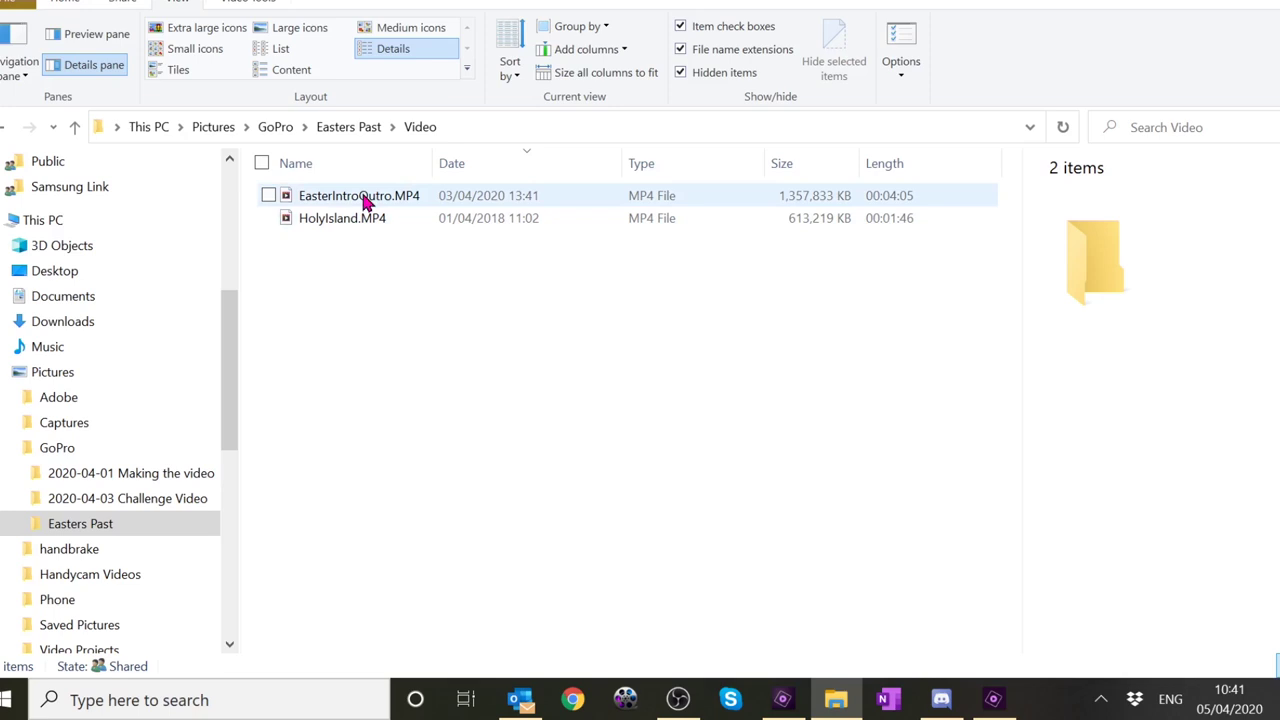
mouse_move(366, 200)
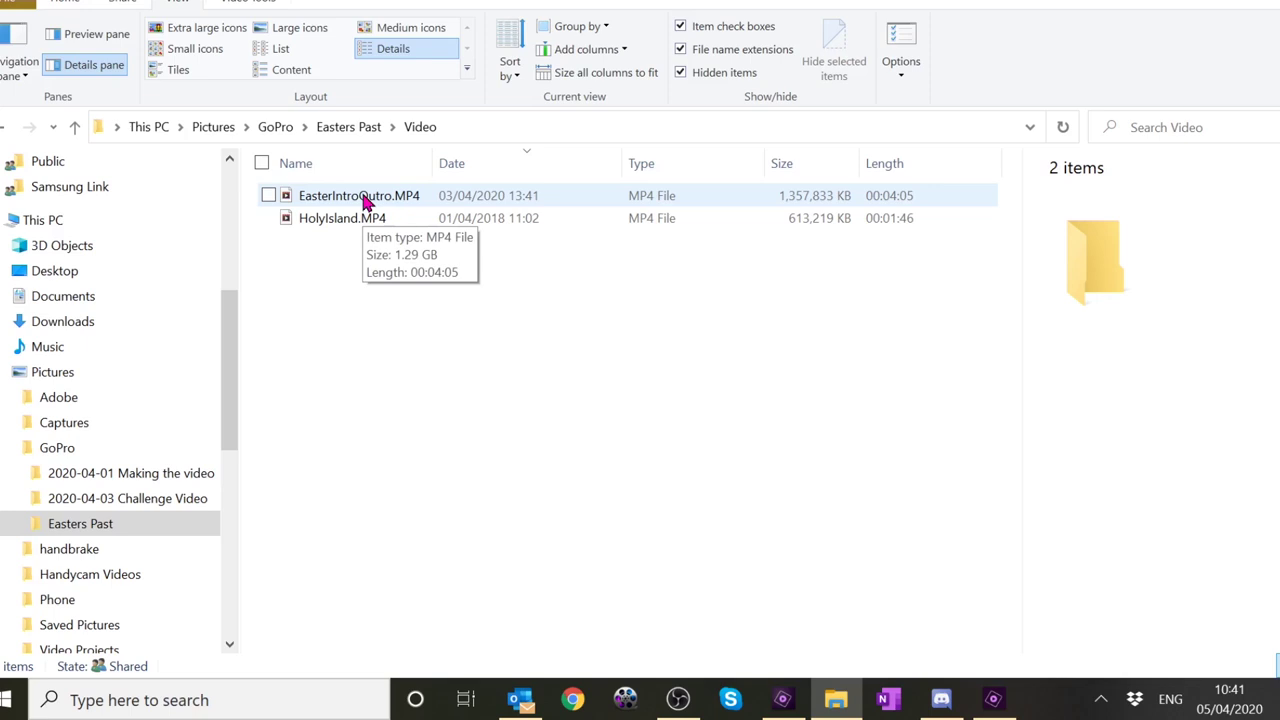
click(366, 200)
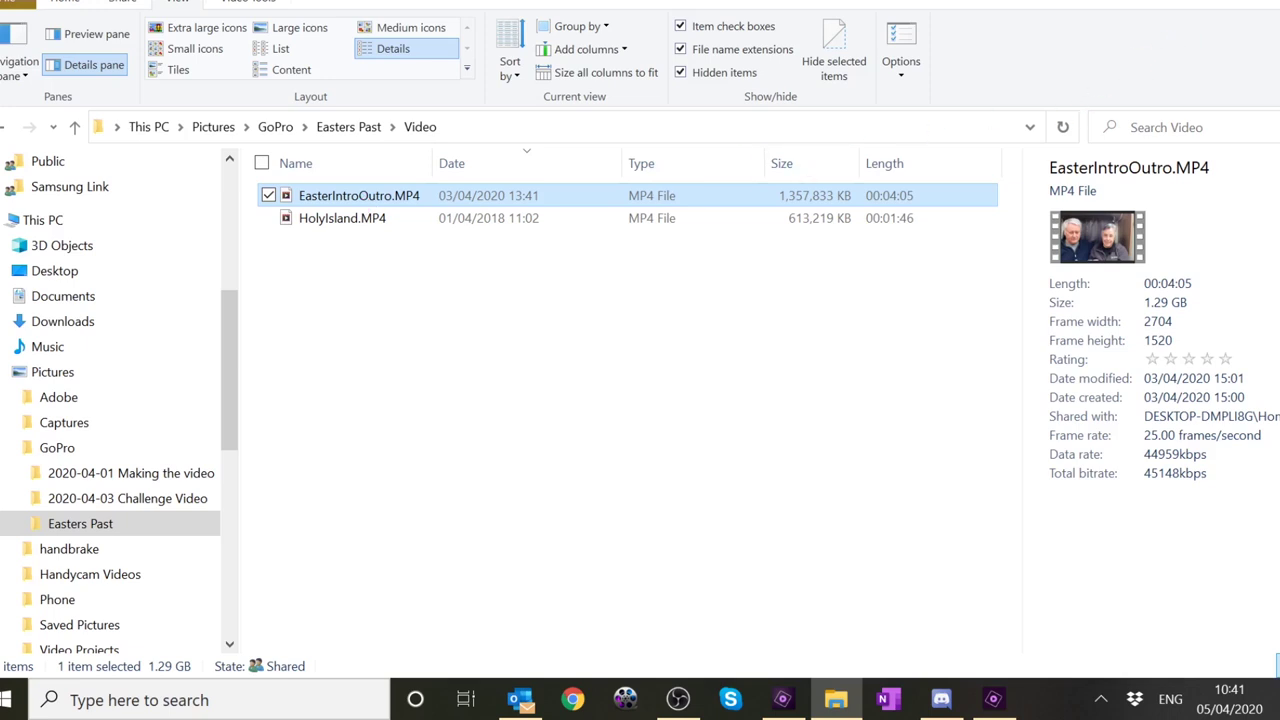
click(1222, 2)
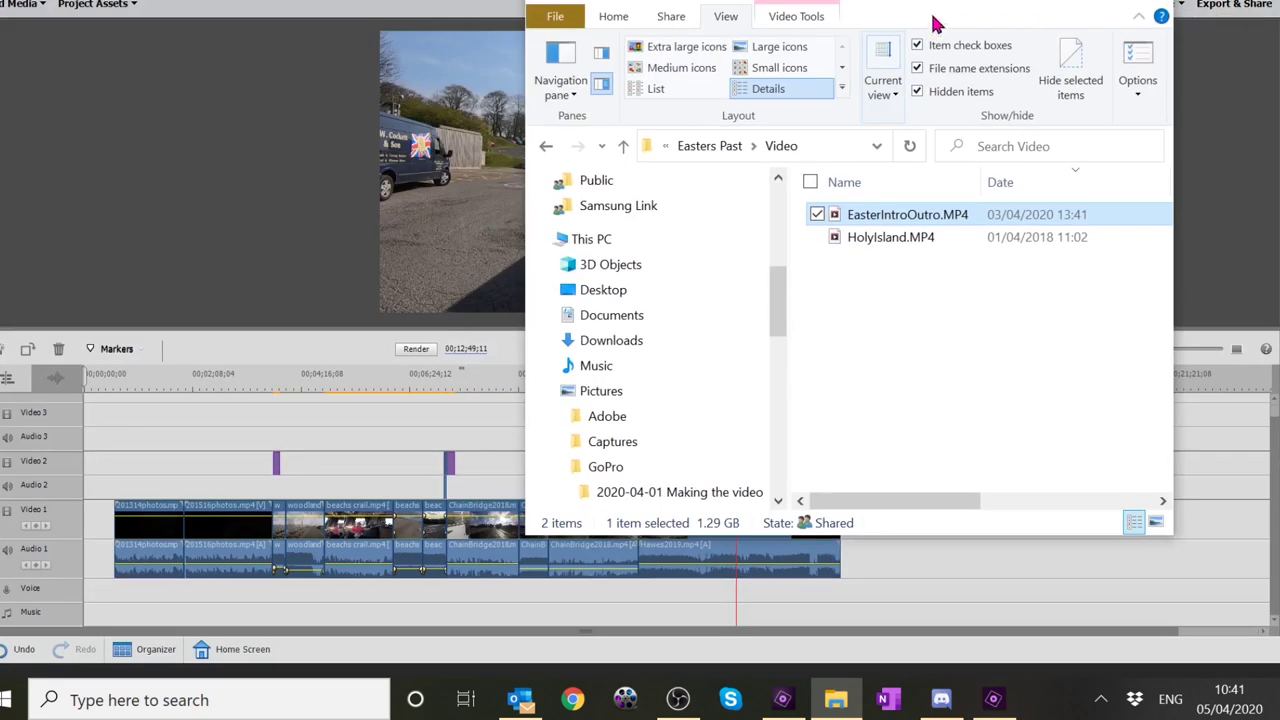
- Drag EasterIntroOutro.MP4 from Explorer onto the Premiere timeline, then close Explorer
drag(943, 9, 978, 8)
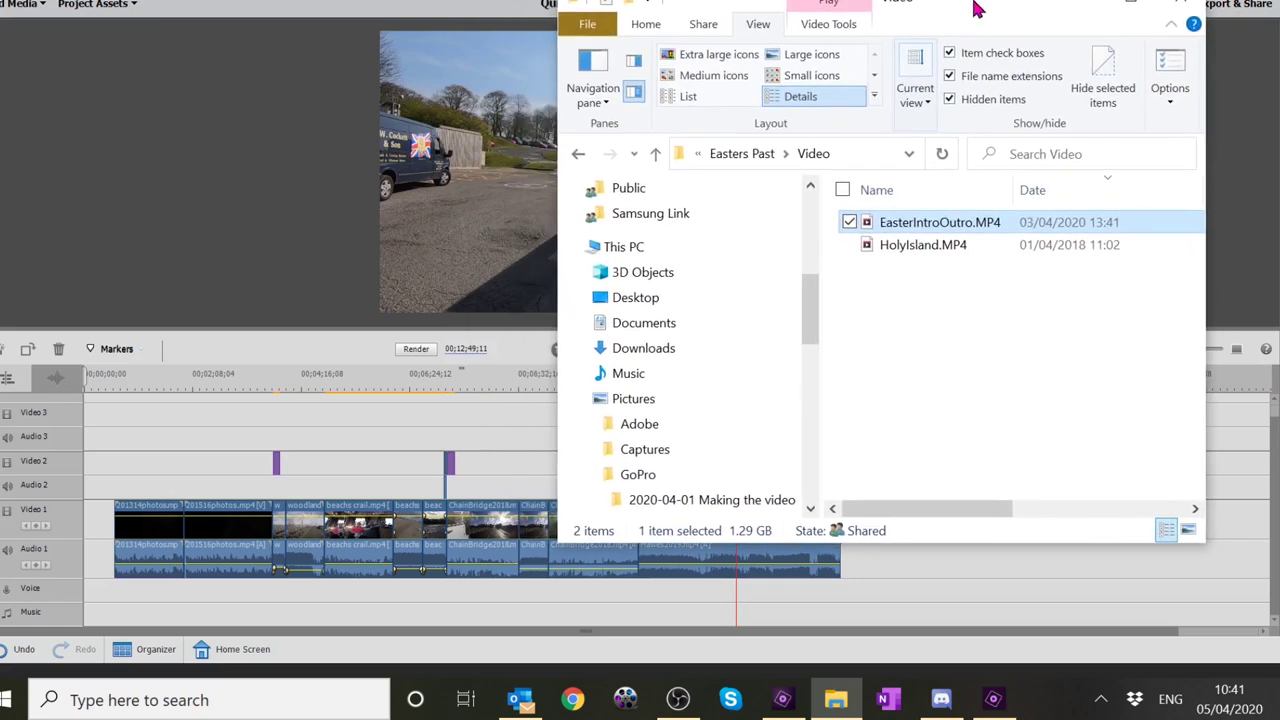
drag(978, 8, 503, 3)
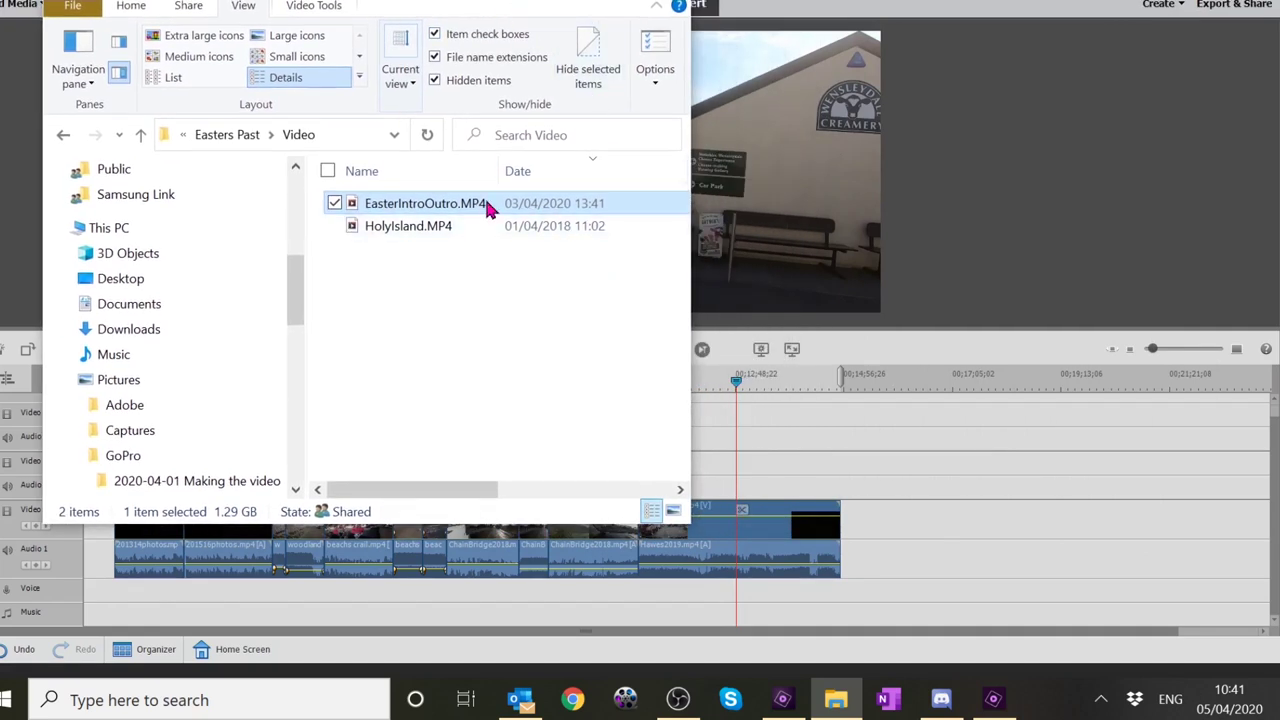
drag(476, 205, 915, 558)
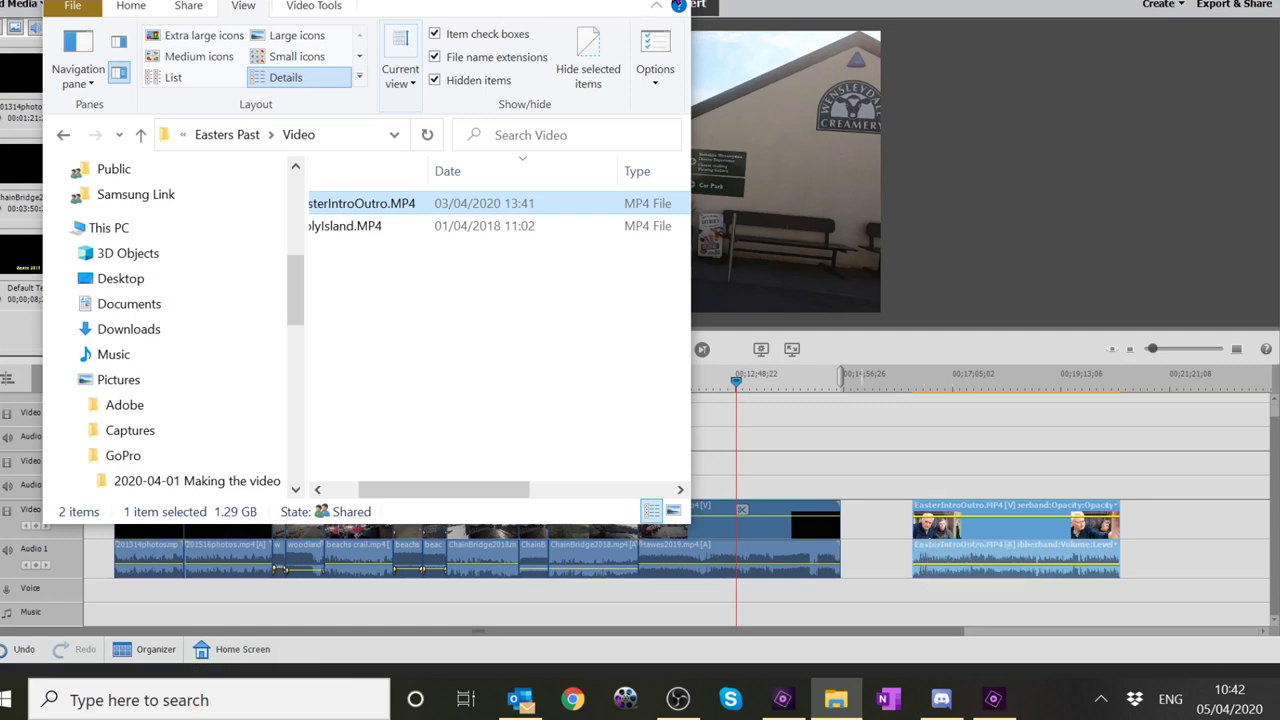
click(678, 5)
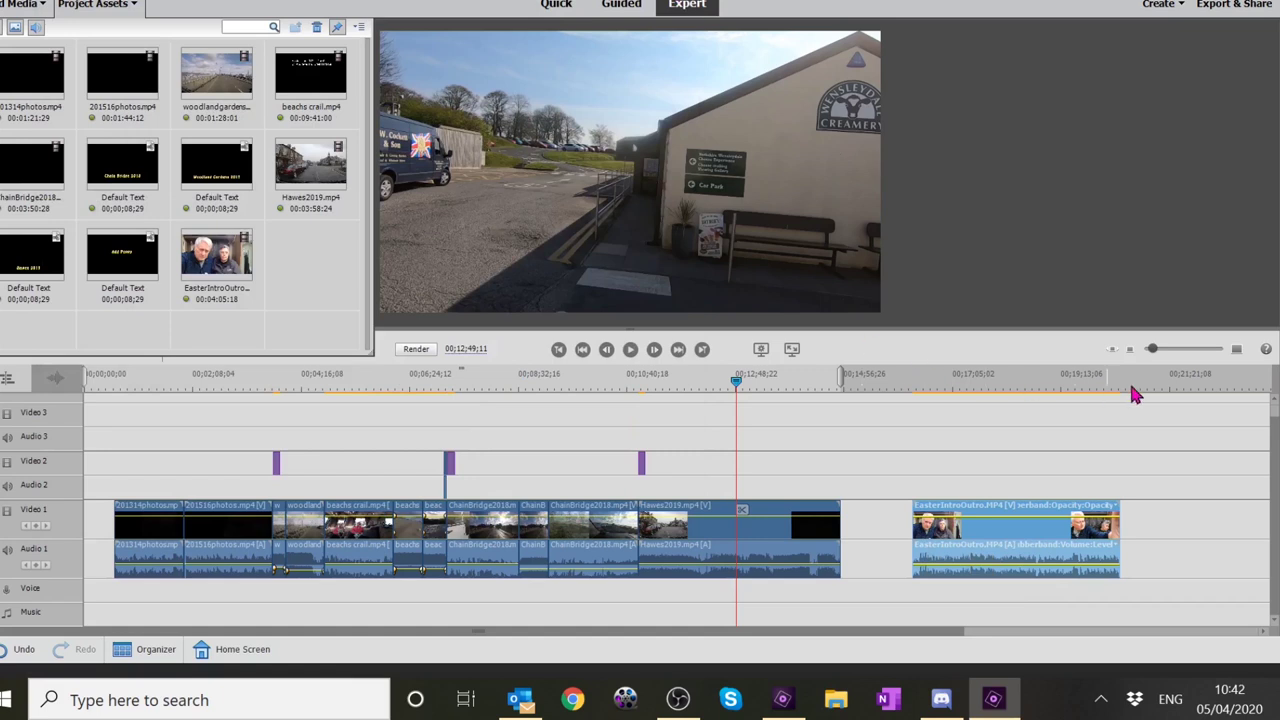
- Zoom the timeline in, scroll to the EasterIntroOutro clip, and set the playhead at its start
drag(1154, 349, 1167, 355)
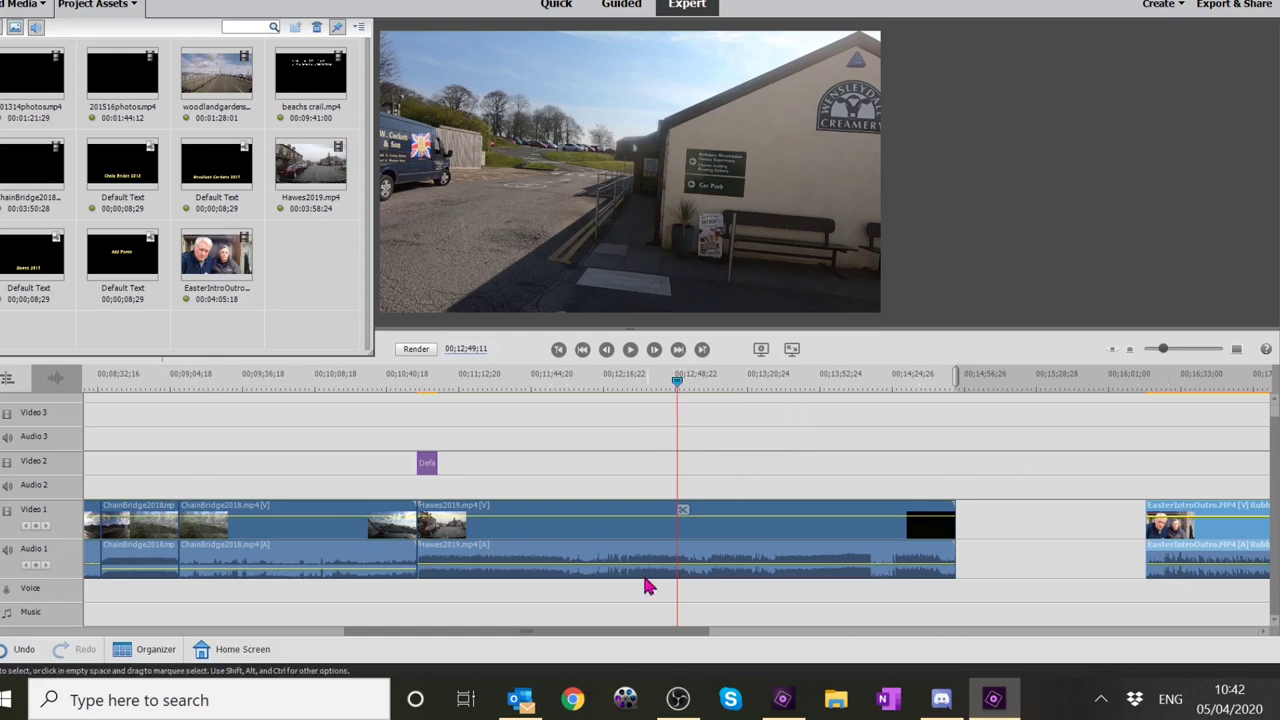
drag(660, 632, 871, 634)
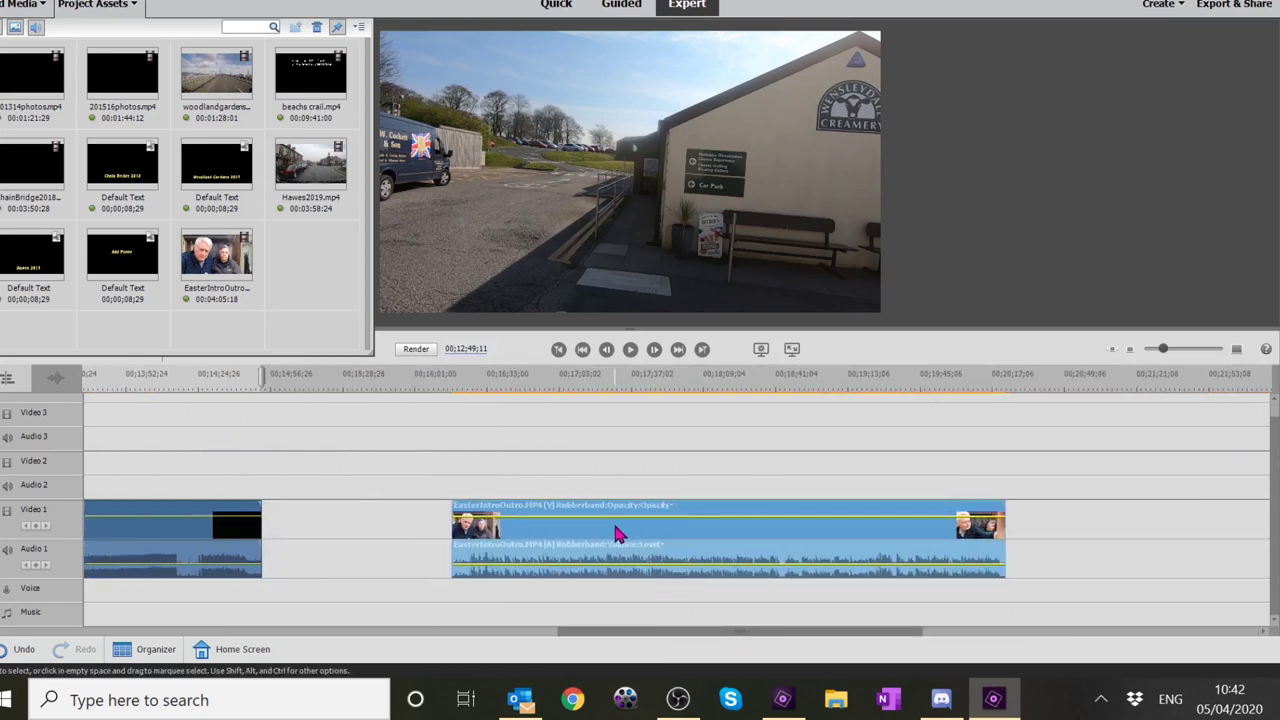
mouse_move(617, 533)
click(451, 398)
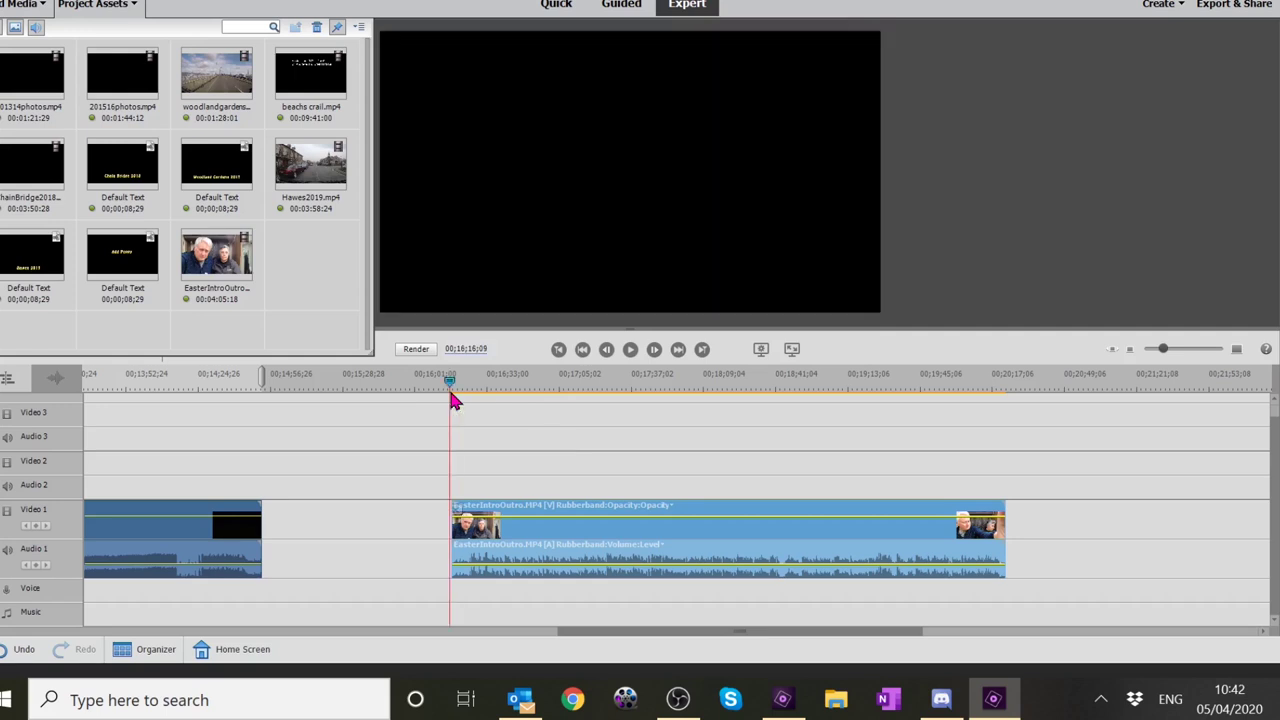
- Play the opening of the EasterIntroOutro clip, then step back three frames
click(630, 350)
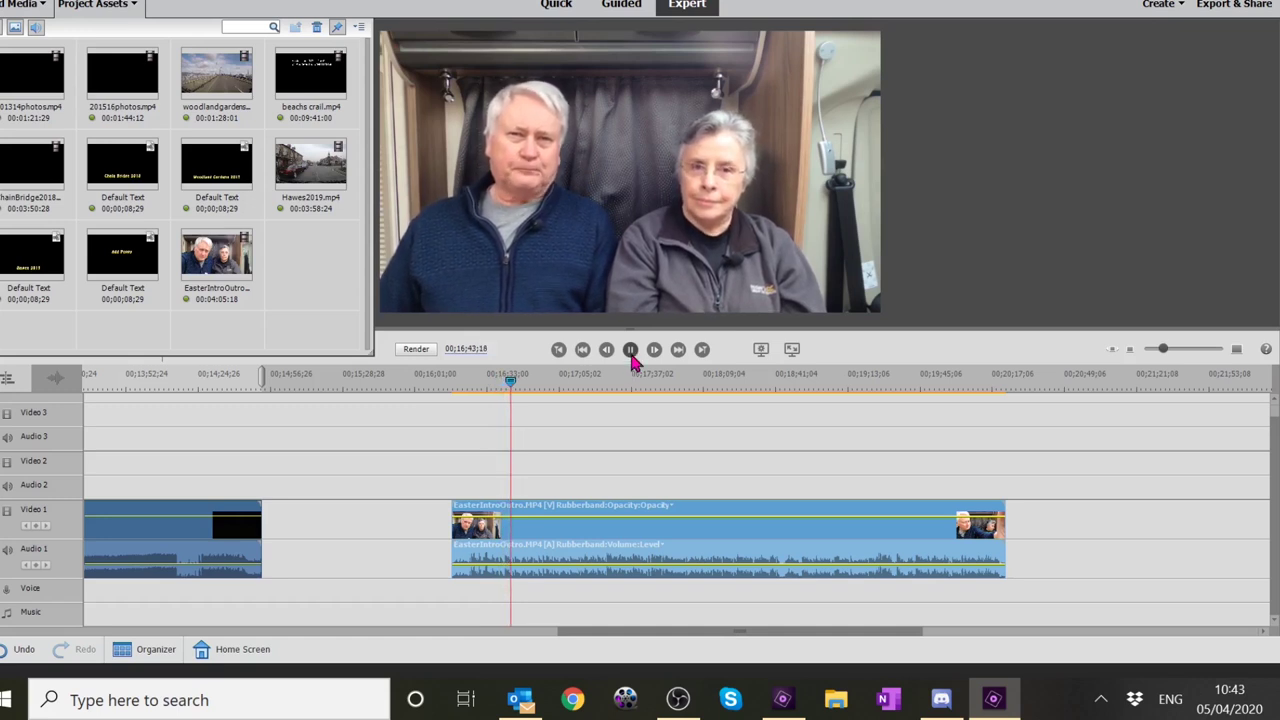
click(631, 357)
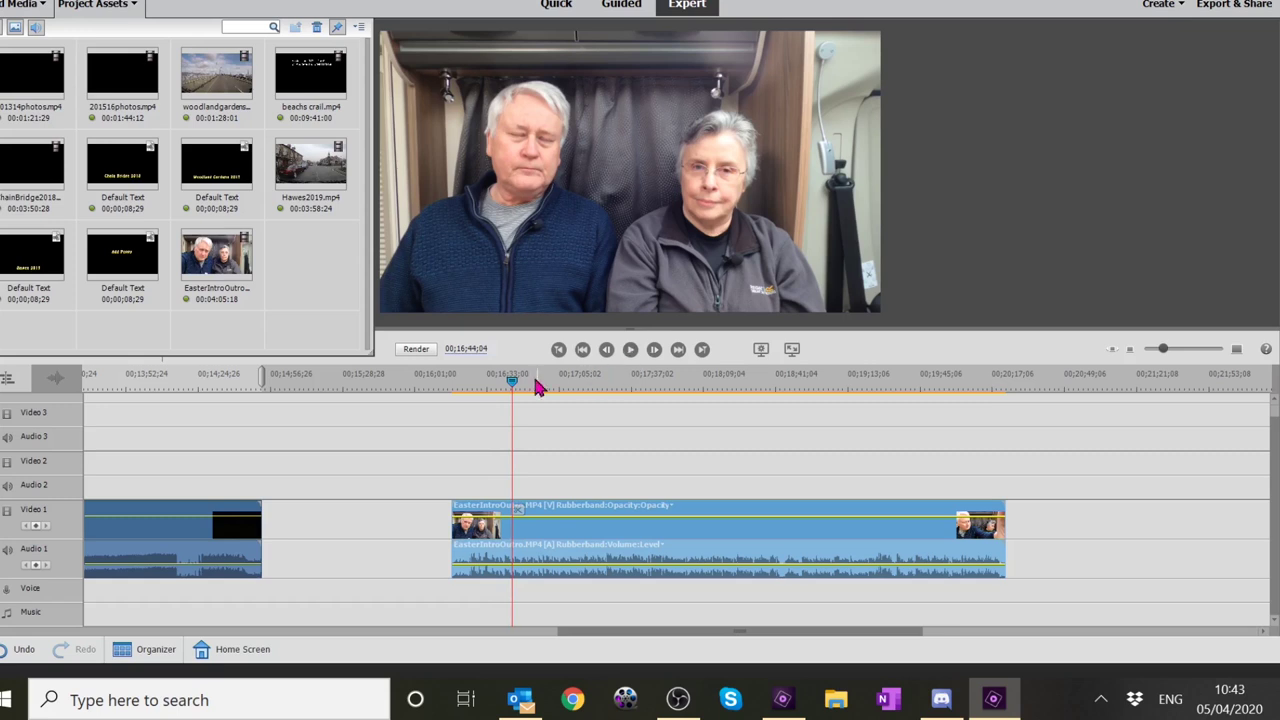
click(607, 352)
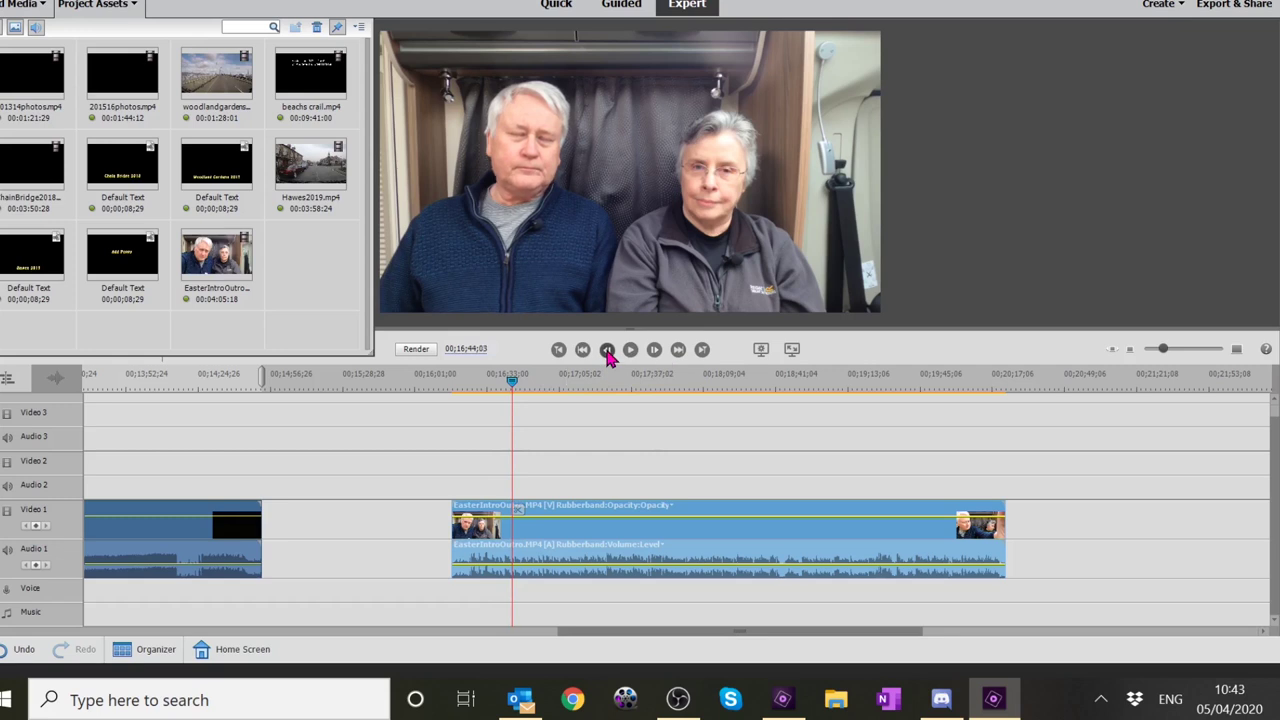
click(607, 352)
click(607, 352)
- Scrub and replay around 00;16;44;00 to settle the cut point at 00;16;40;19
click(511, 389)
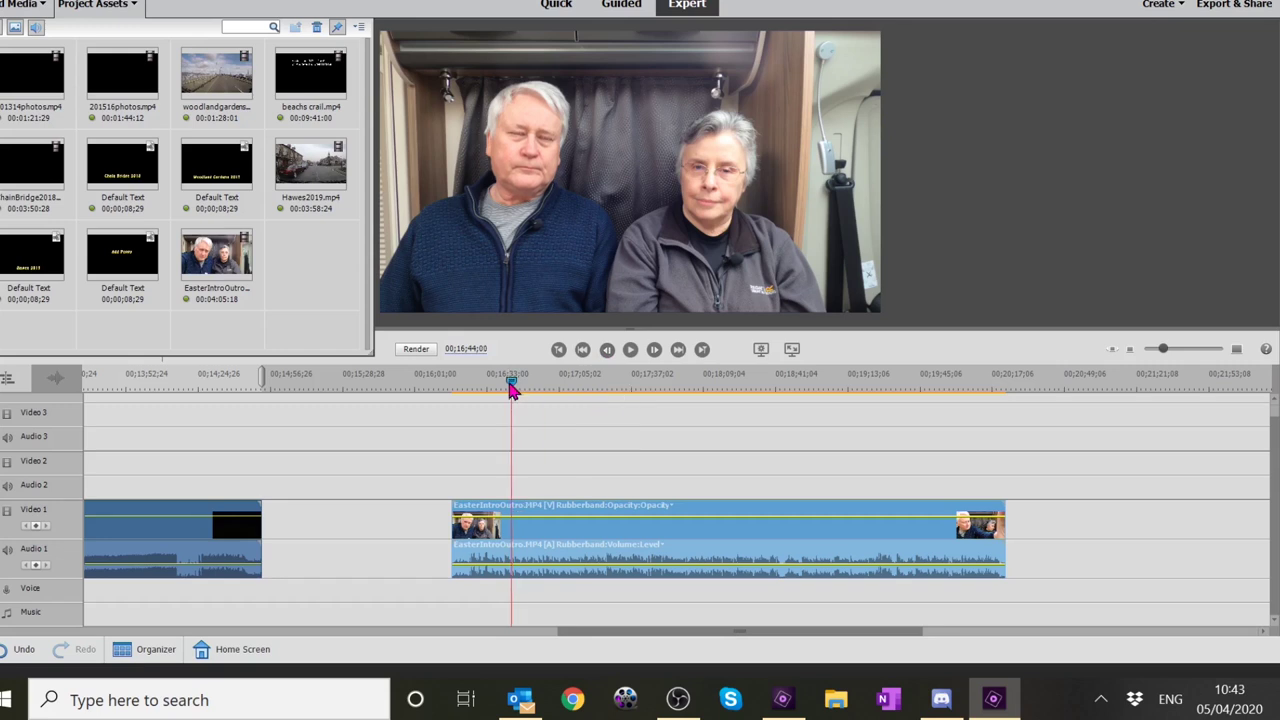
drag(511, 389, 512, 384)
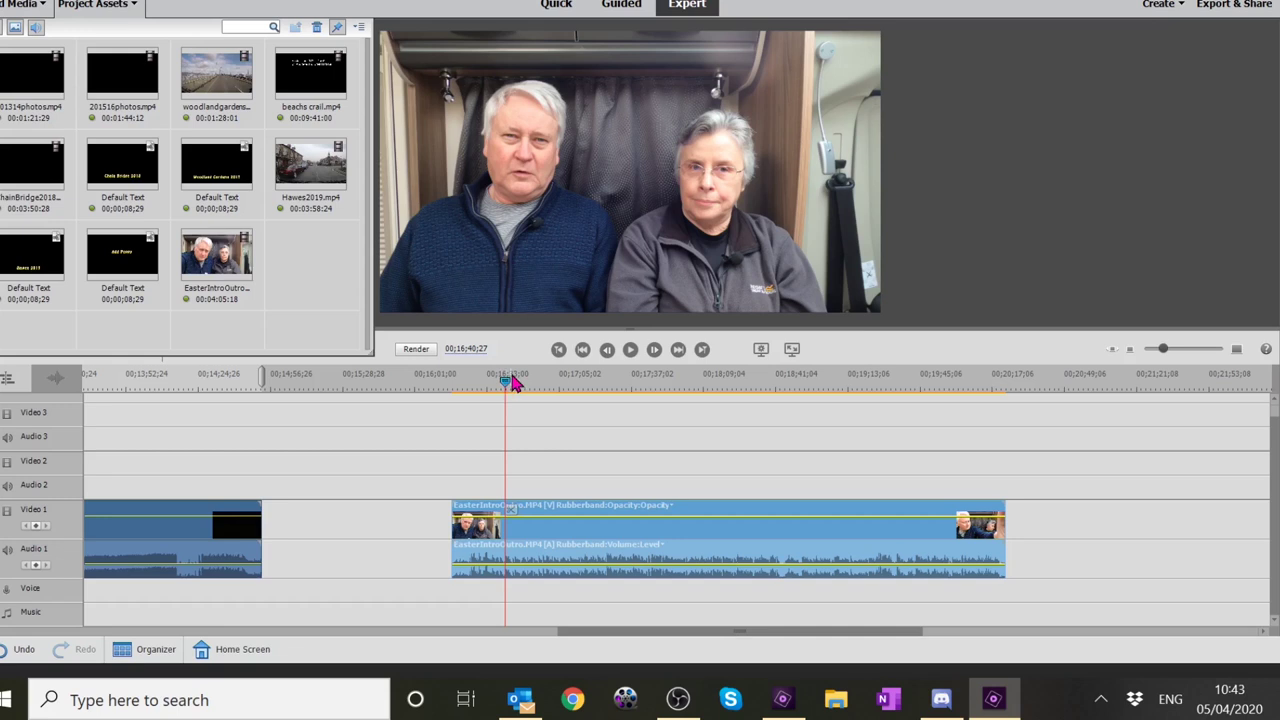
click(630, 349)
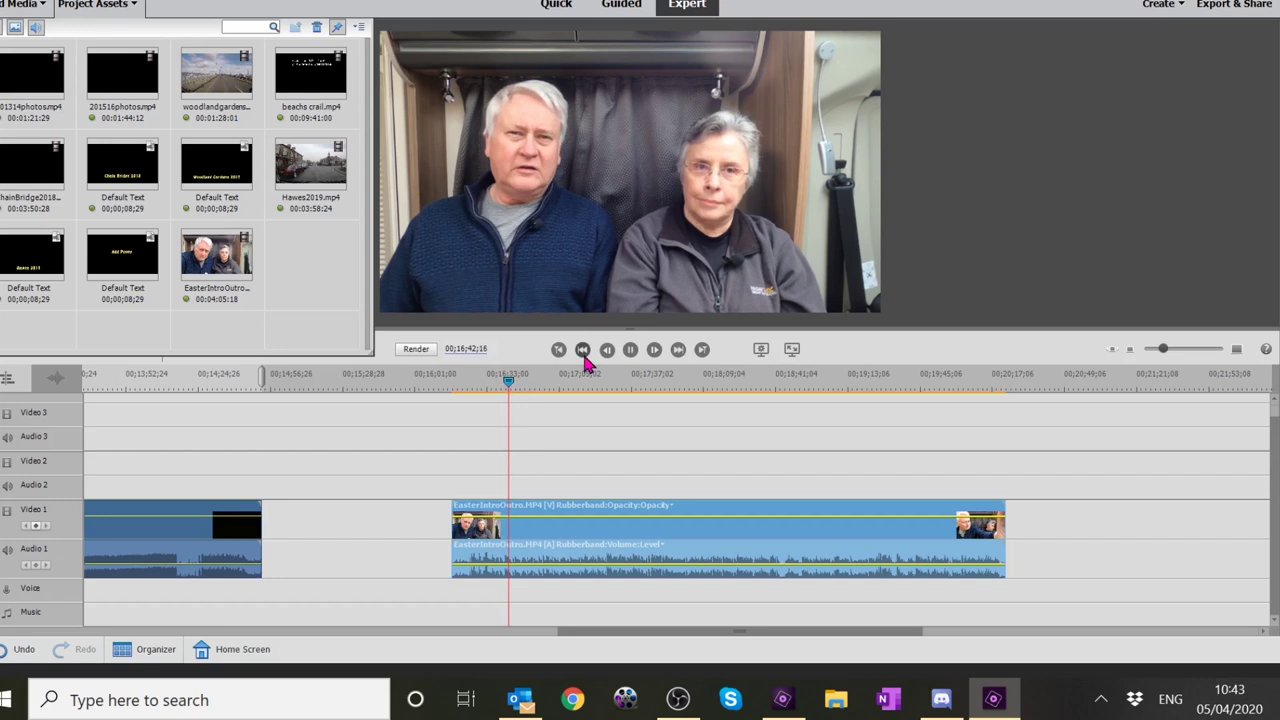
click(630, 350)
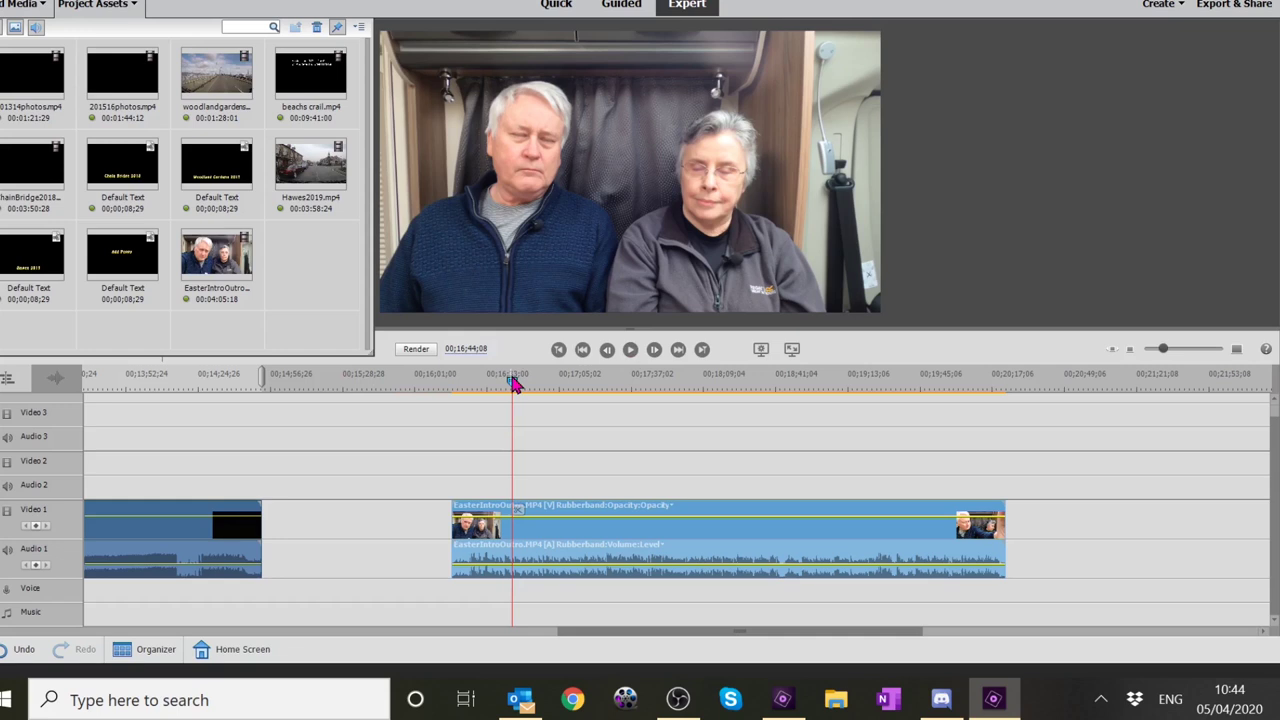
drag(512, 384, 504, 389)
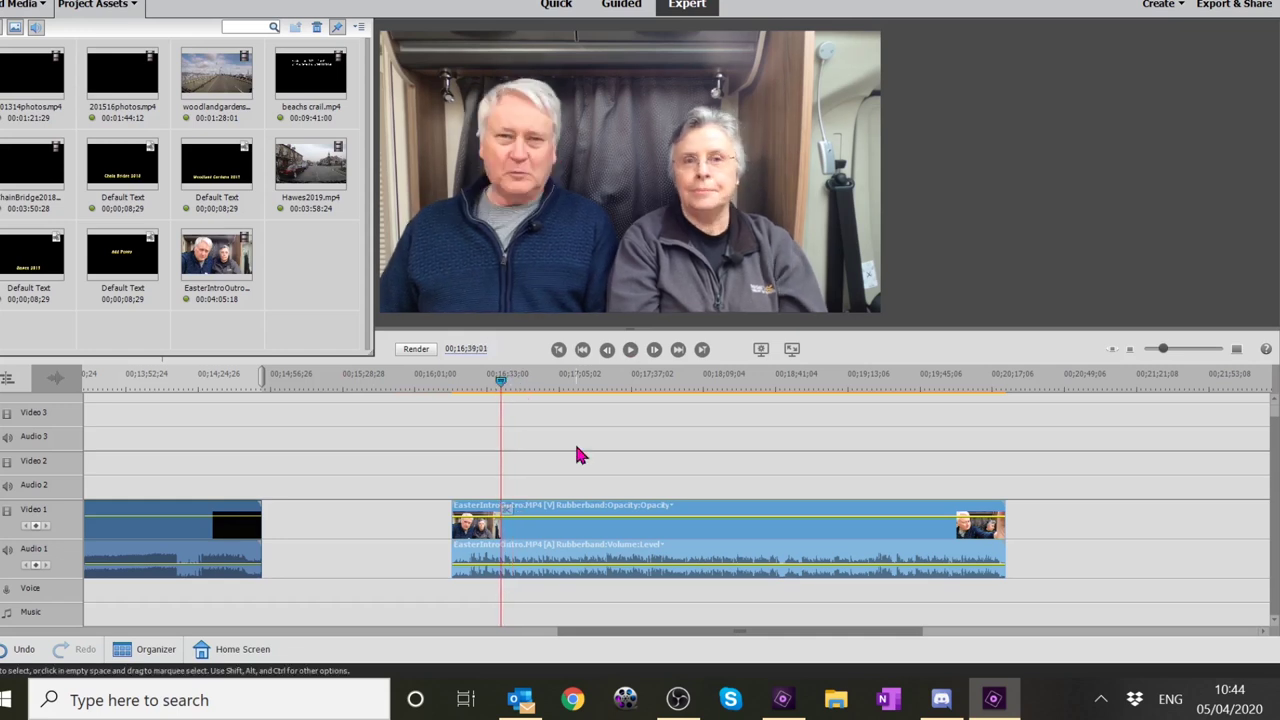
click(632, 356)
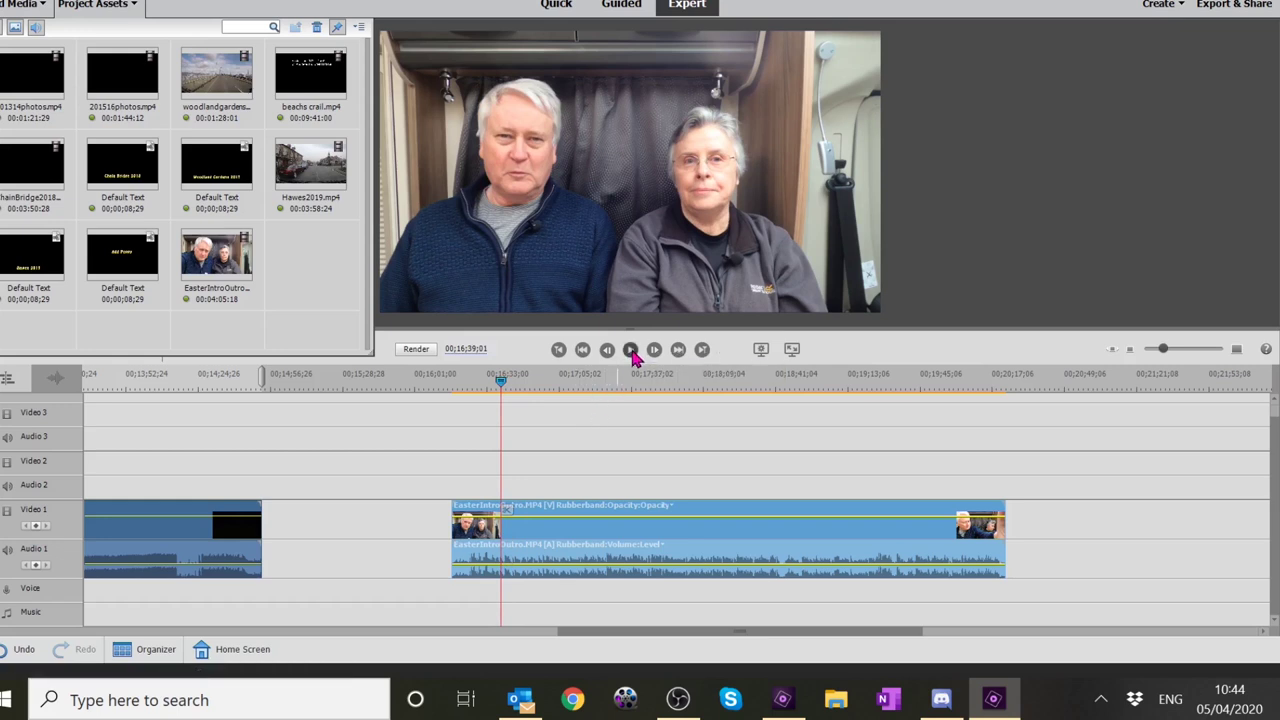
click(632, 356)
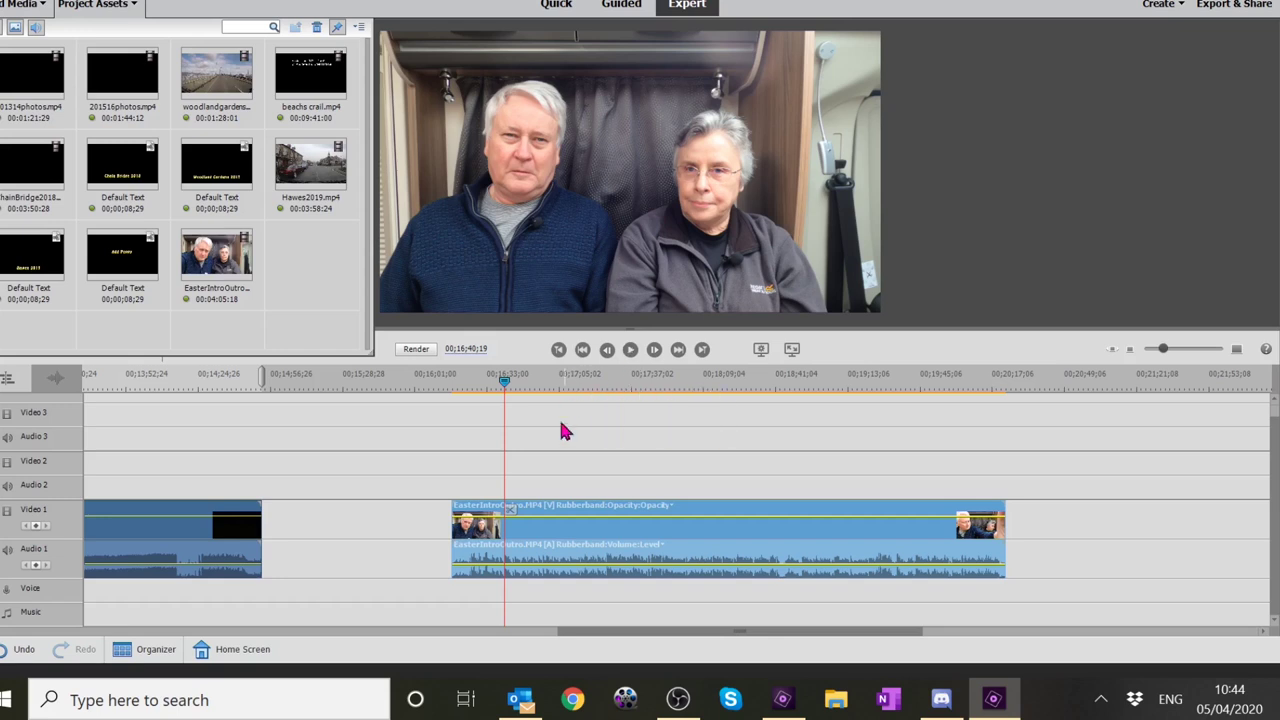
- Split EasterIntroOutro at the playhead, delete the opening piece, and replay from 00;16;30;19
click(510, 514)
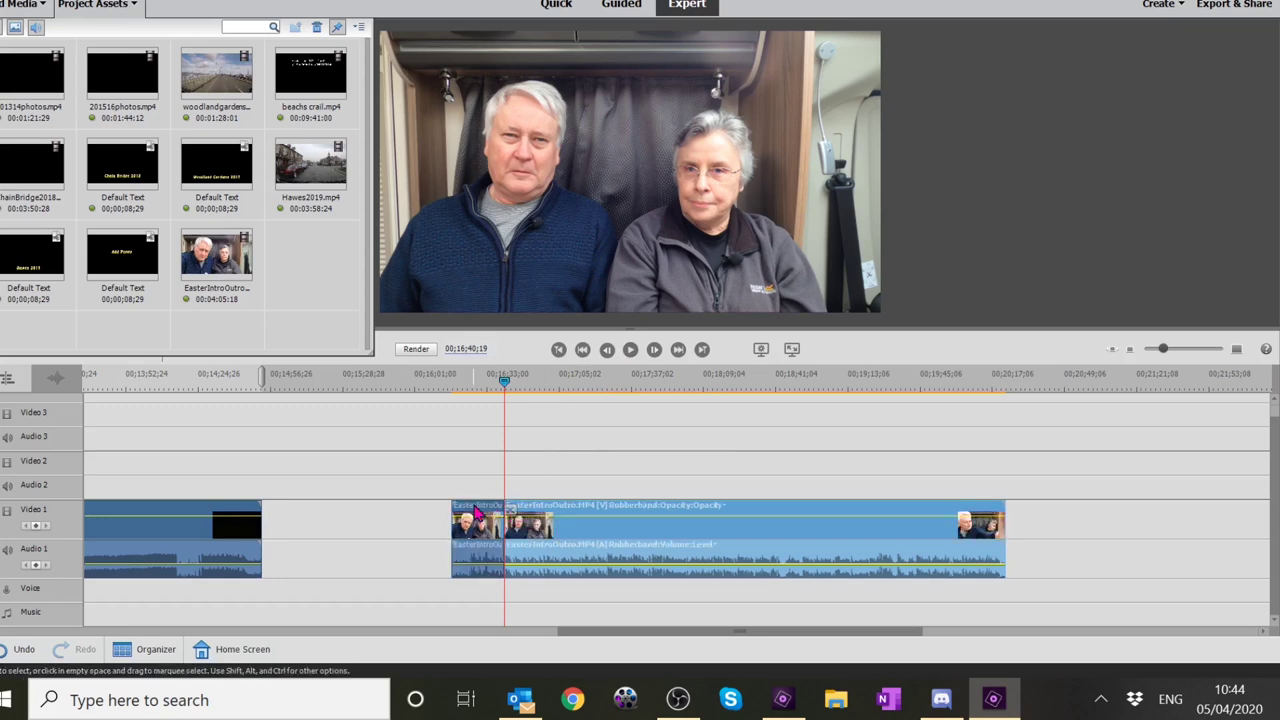
click(477, 513)
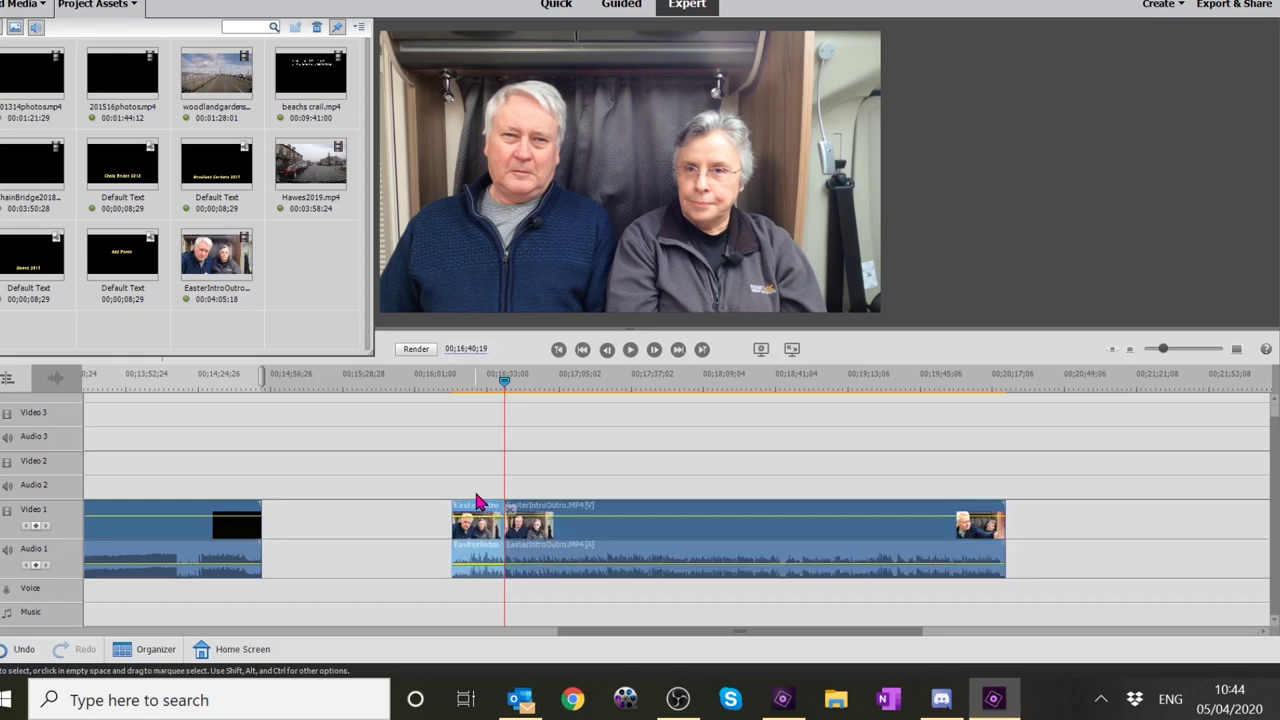
key(Delete)
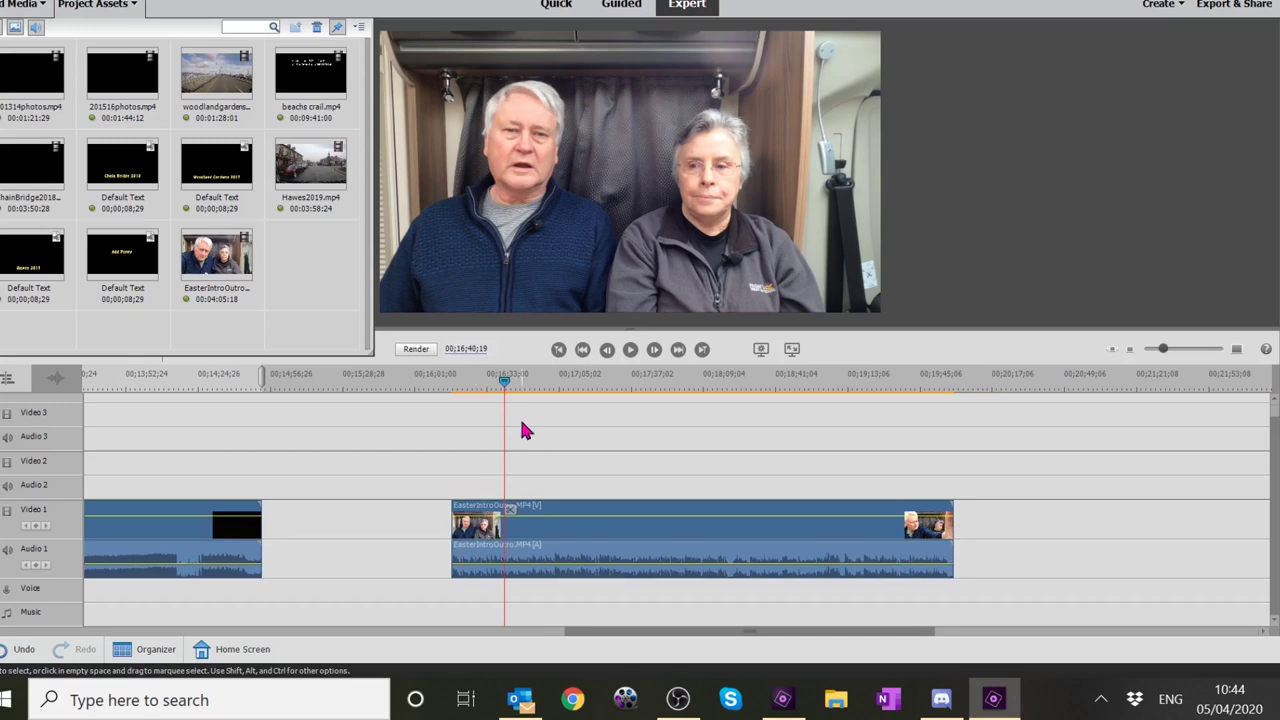
drag(505, 381, 452, 386)
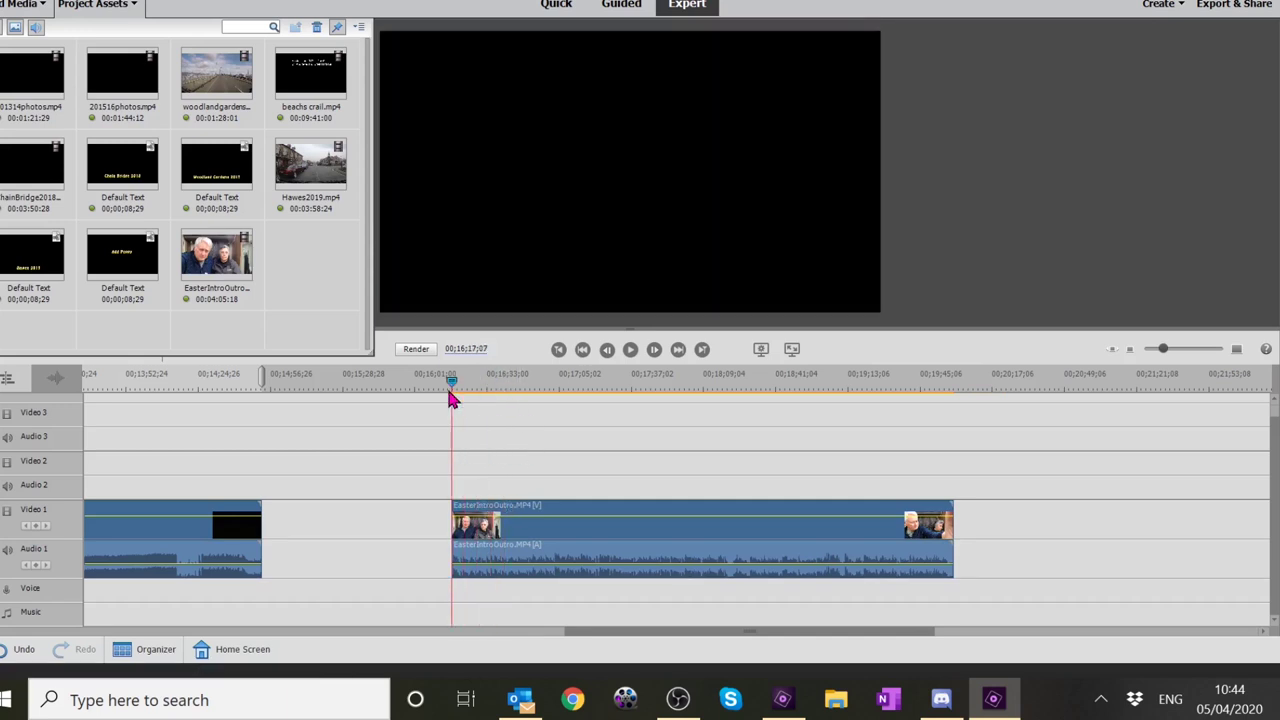
click(631, 349)
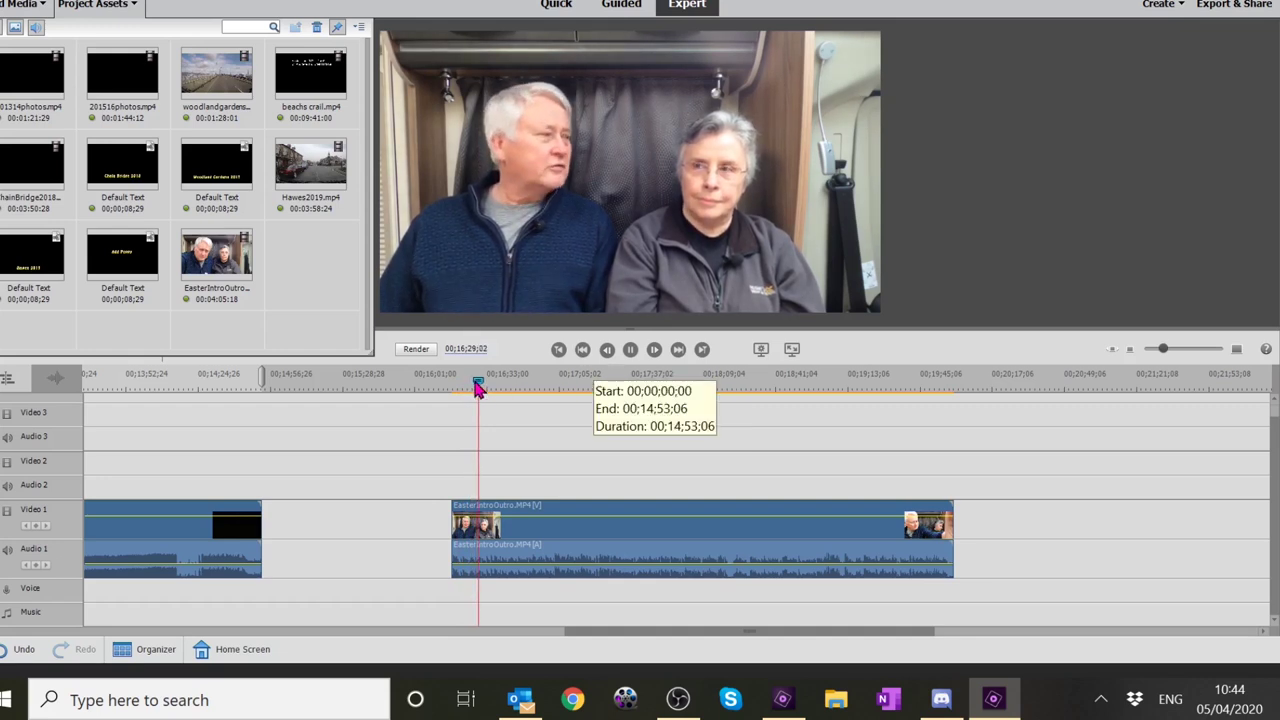
- Scrub through the trimmed EasterIntroOutro clip, then play and pause at 00;18;19;29
drag(481, 388, 615, 402)
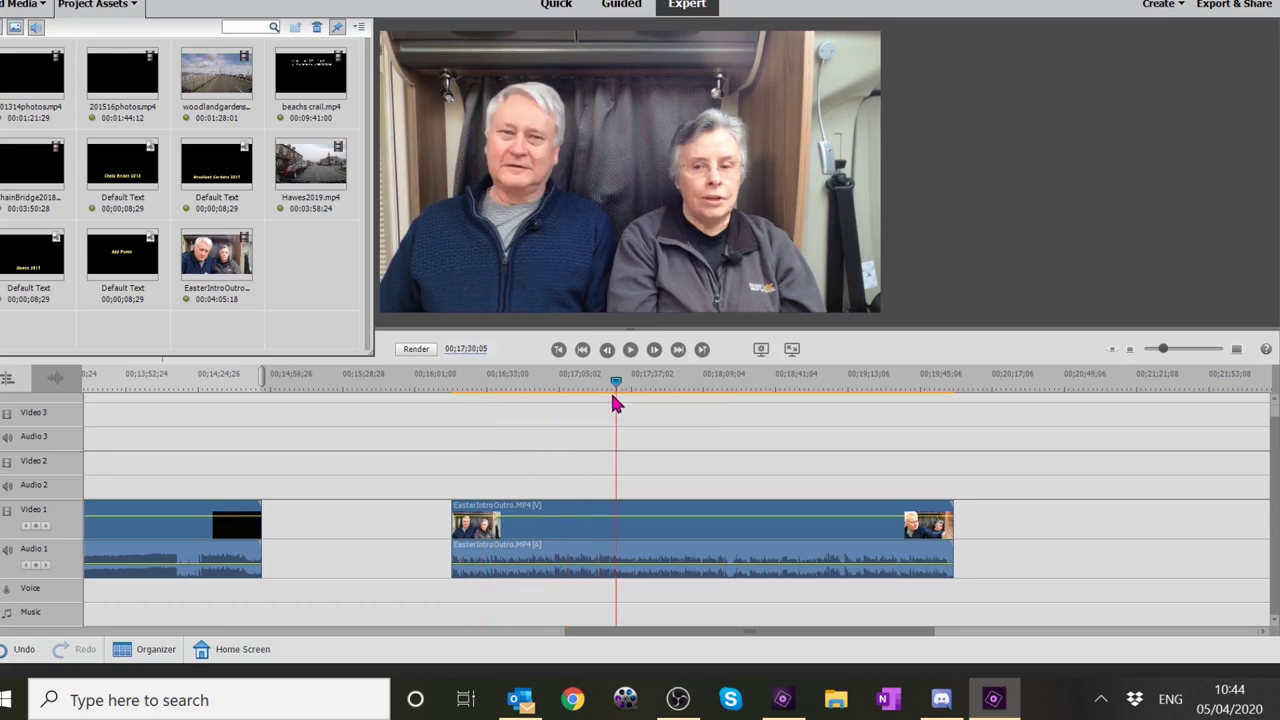
drag(615, 402, 728, 400)
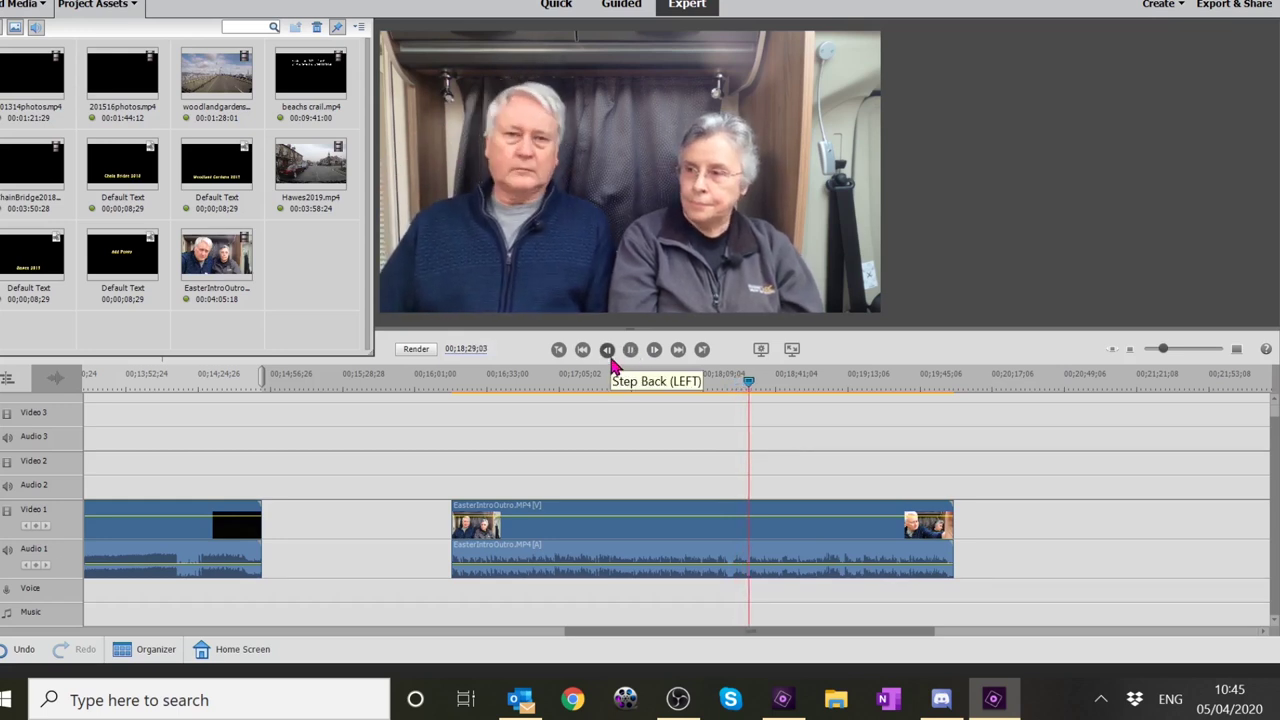
click(735, 388)
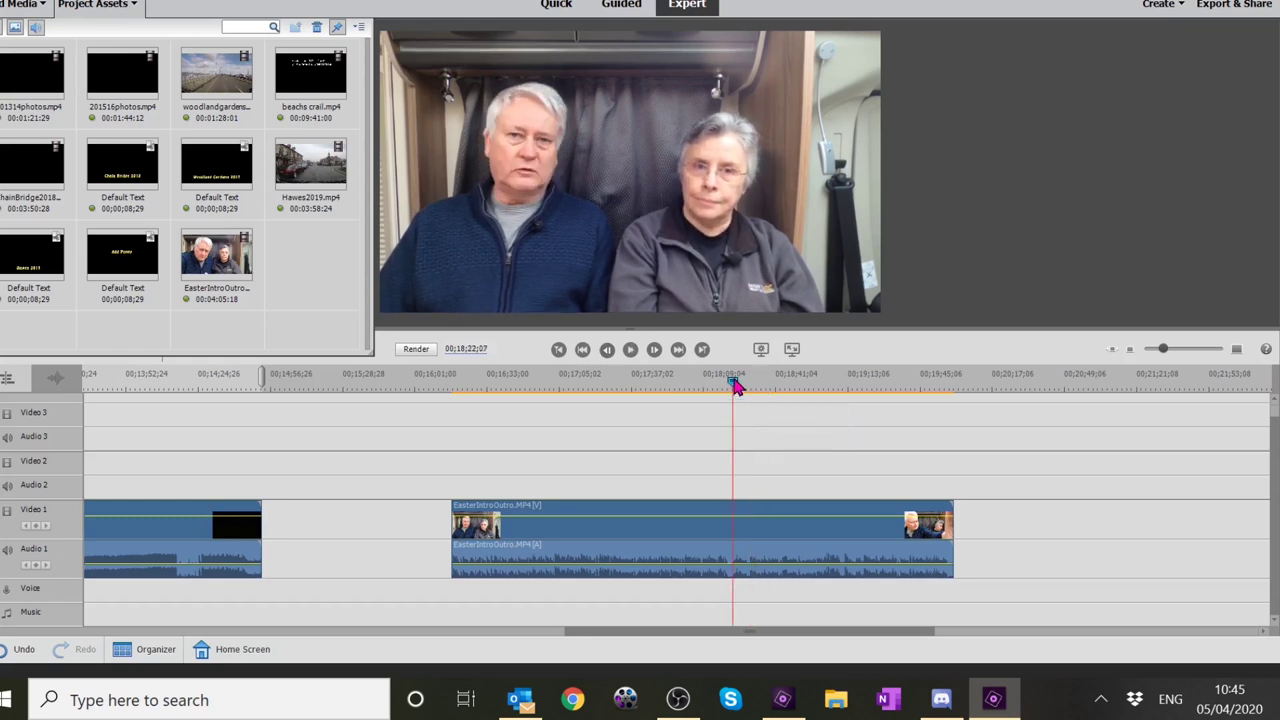
drag(735, 388, 724, 388)
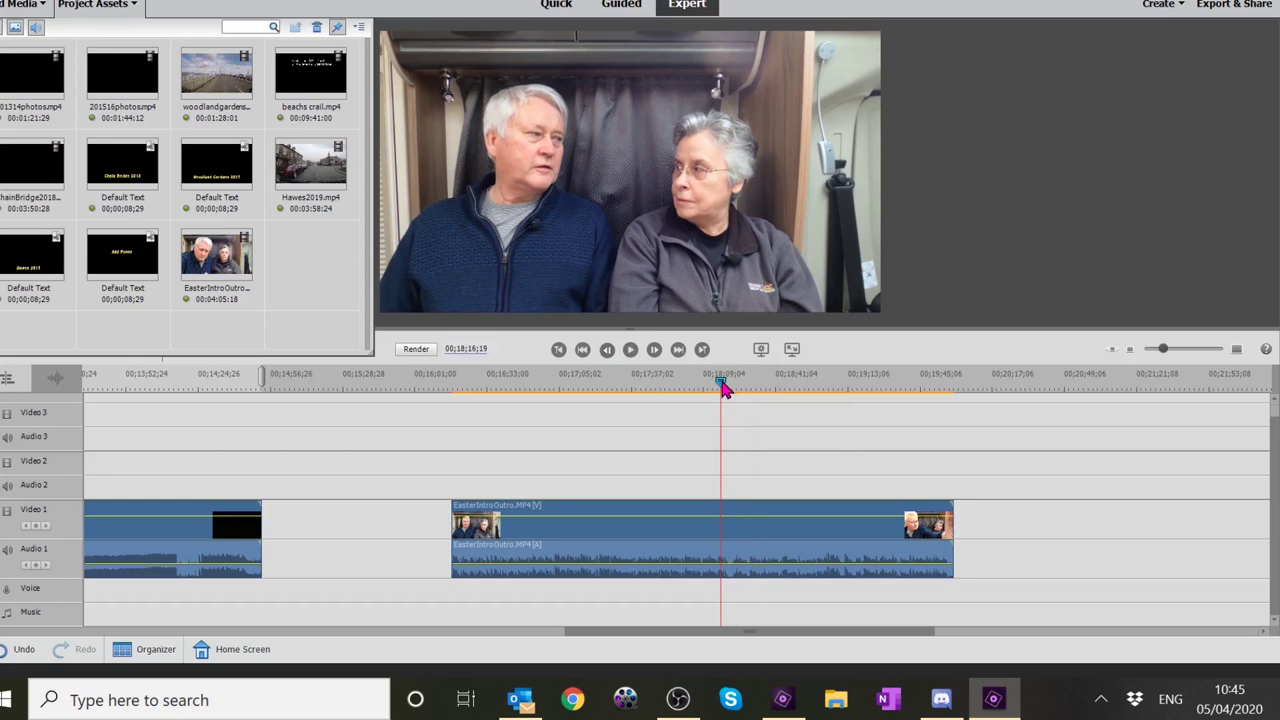
mouse_move(724, 388)
drag(724, 388, 703, 390)
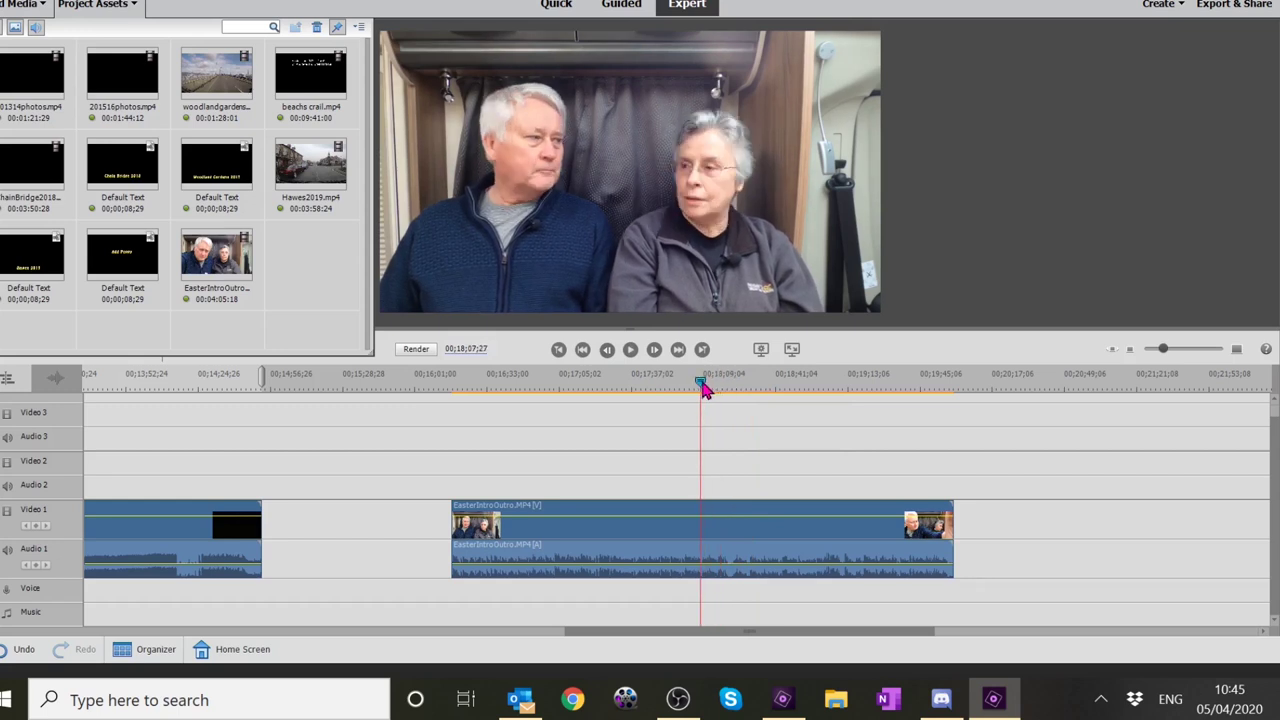
mouse_move(703, 390)
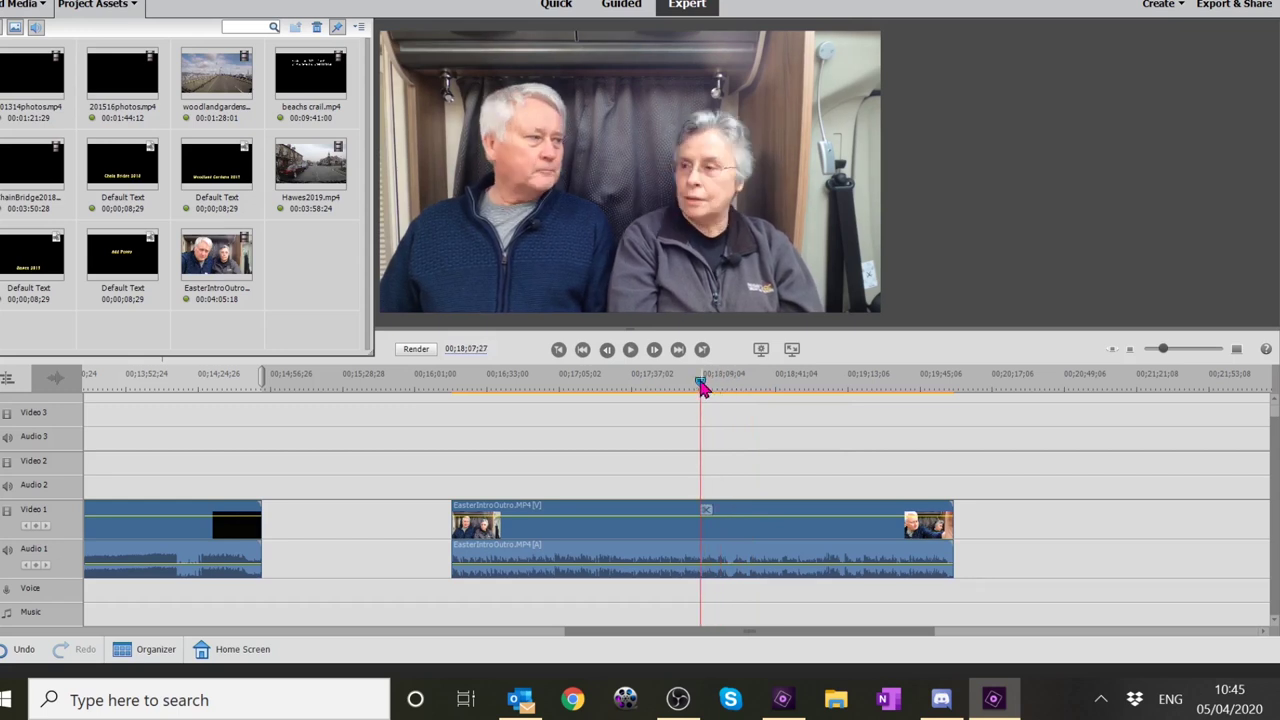
click(630, 351)
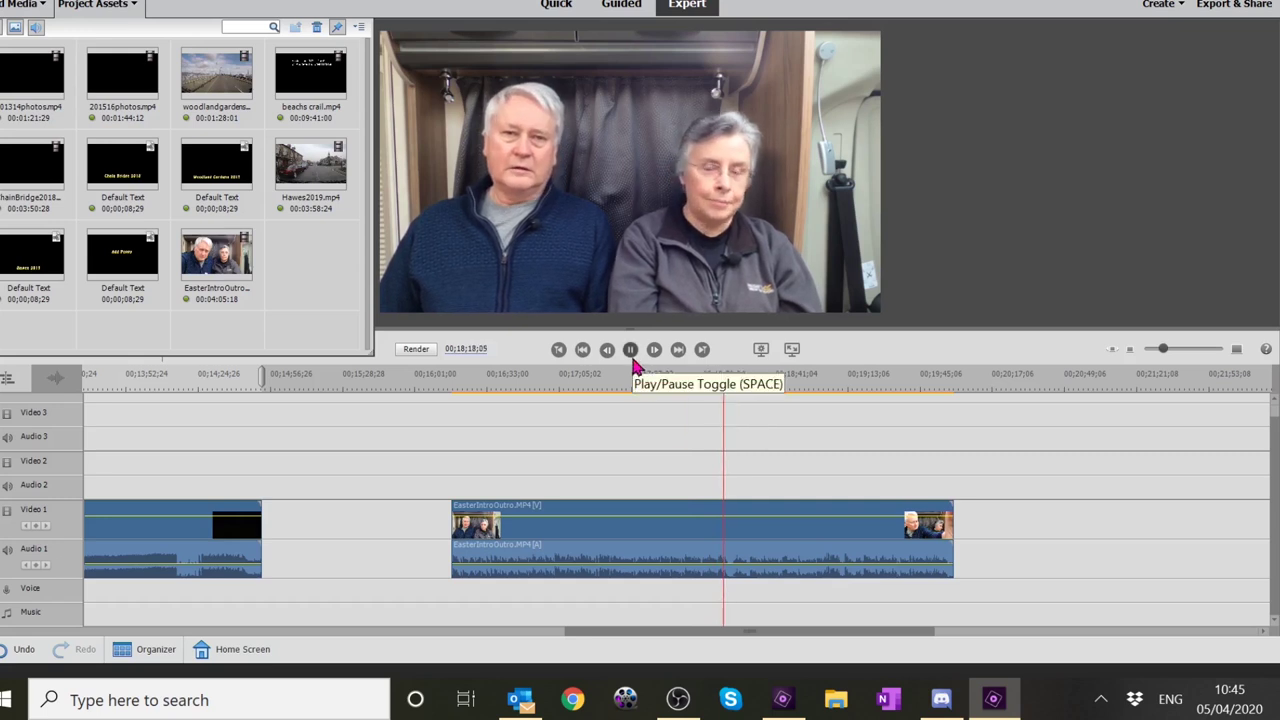
click(632, 350)
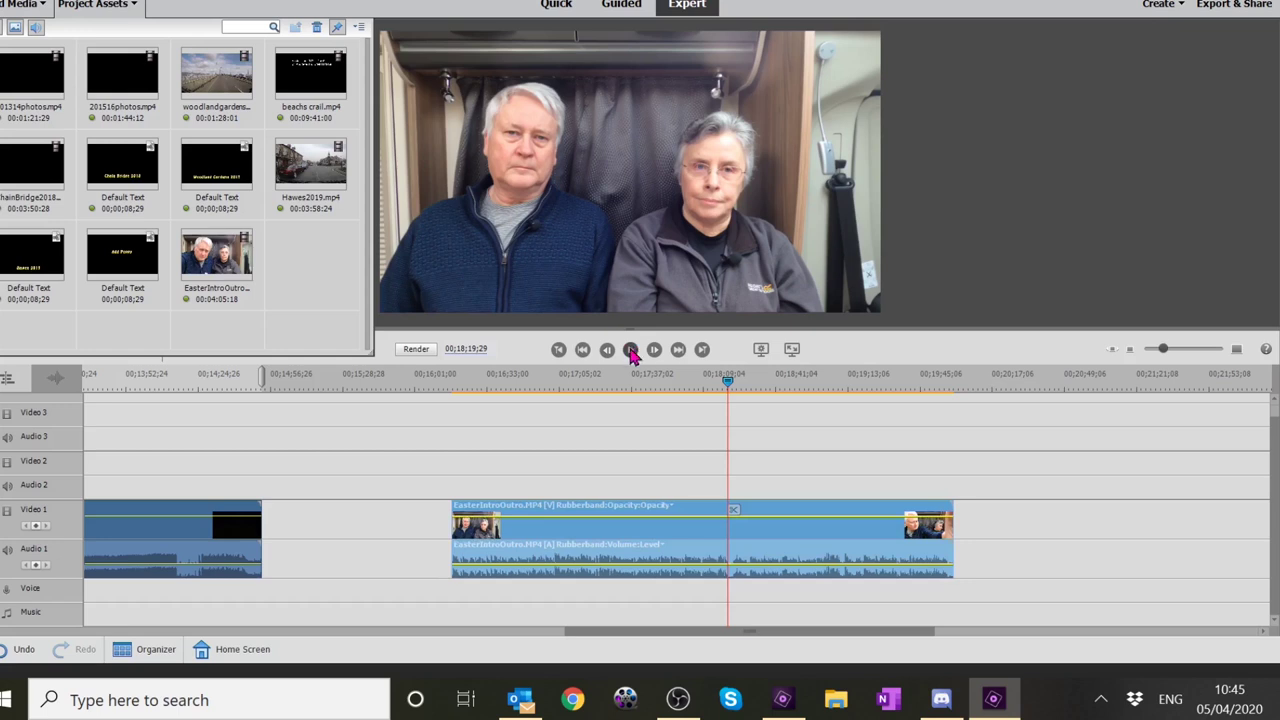
- Split the clip at the playhead, zoom out to the whole project, and save
click(735, 512)
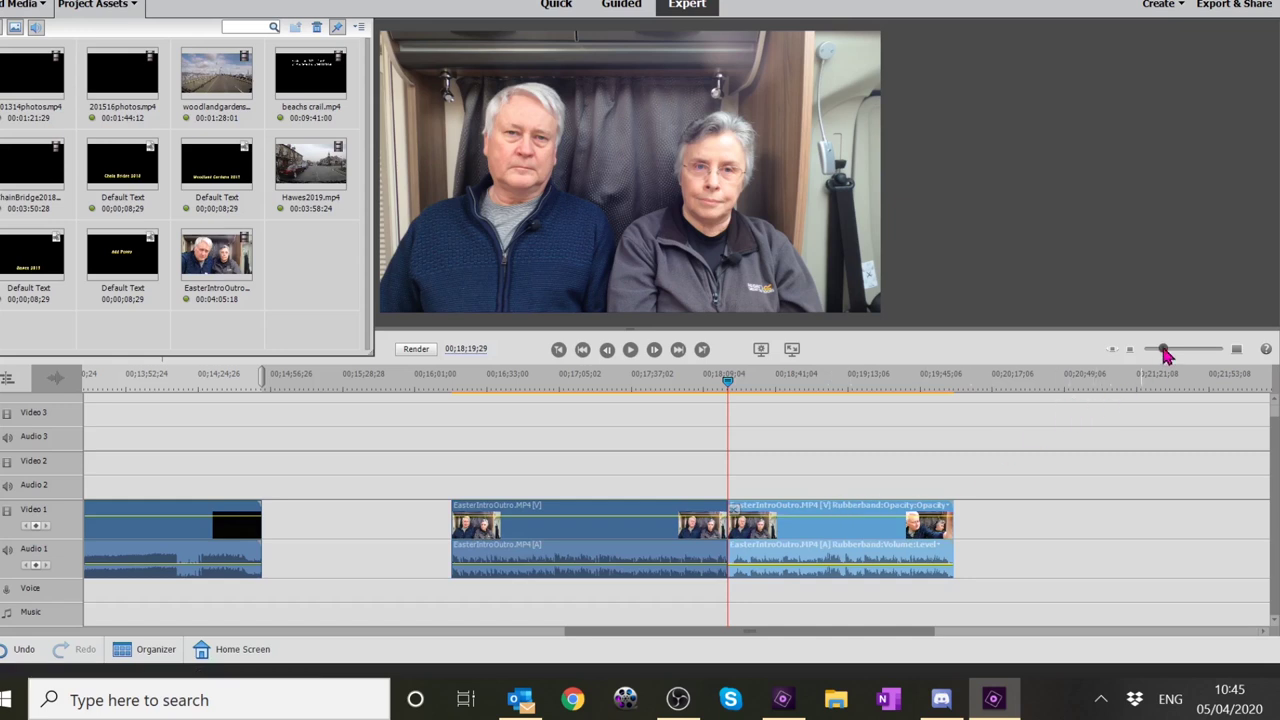
drag(1165, 355, 1130, 358)
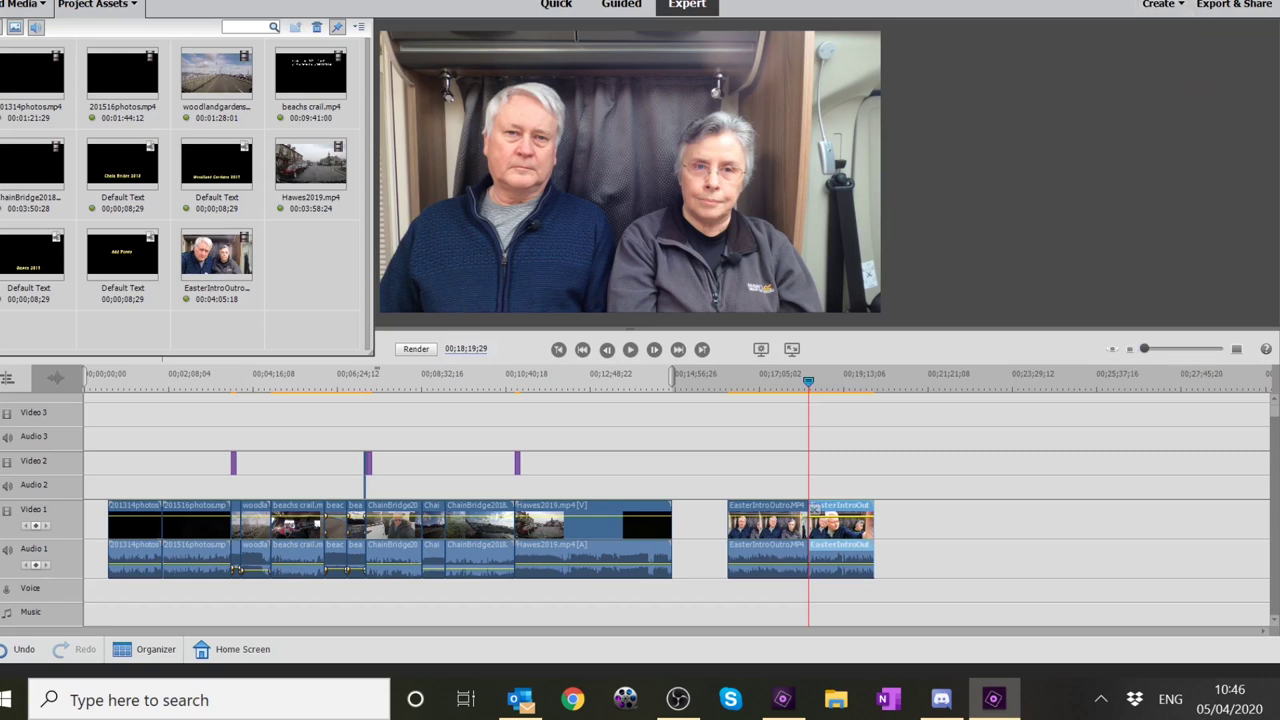
key(ctrl+s)
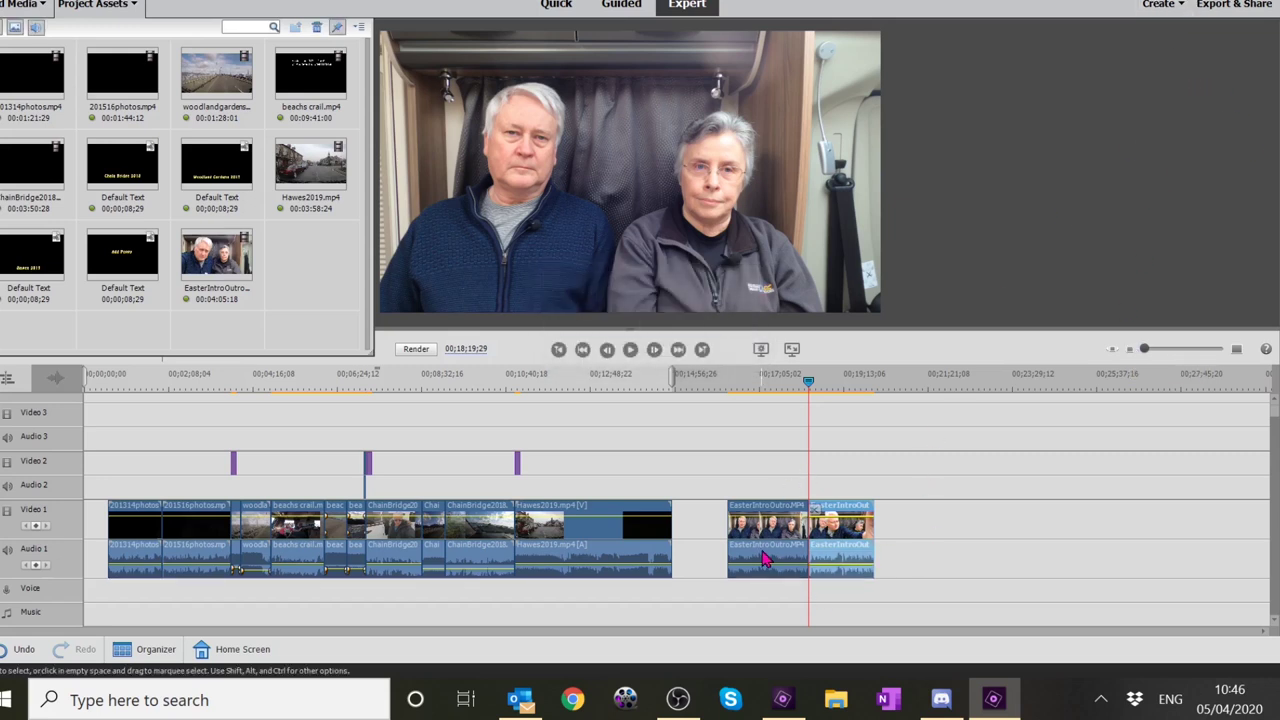
- Move the EasterIntroOutro intro piece to the timeline start and play from near the start
drag(765, 558, 34, 560)
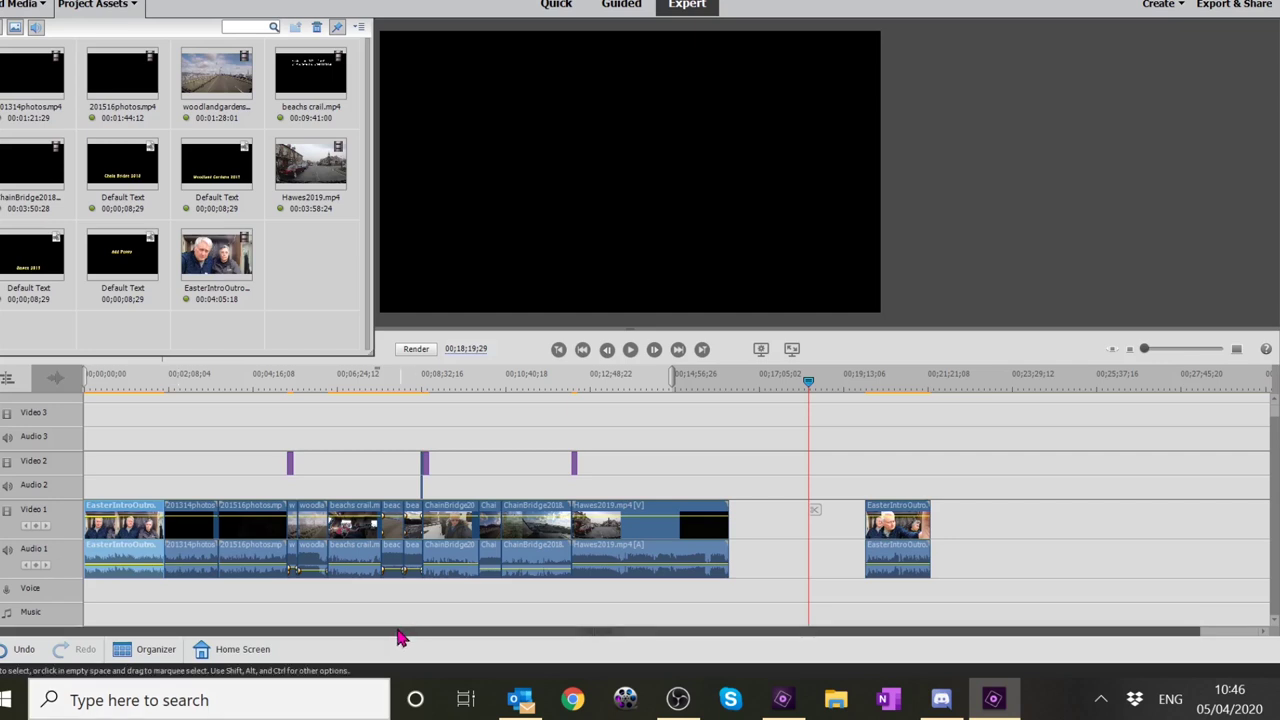
click(161, 383)
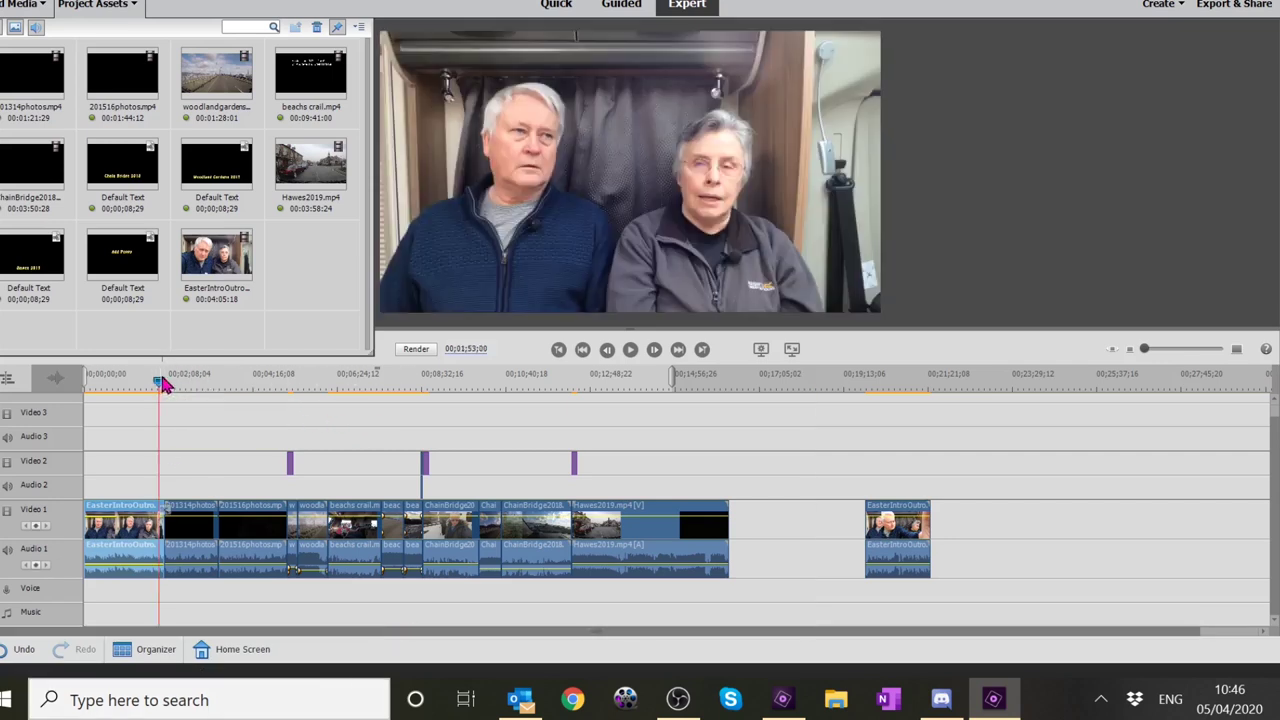
click(630, 351)
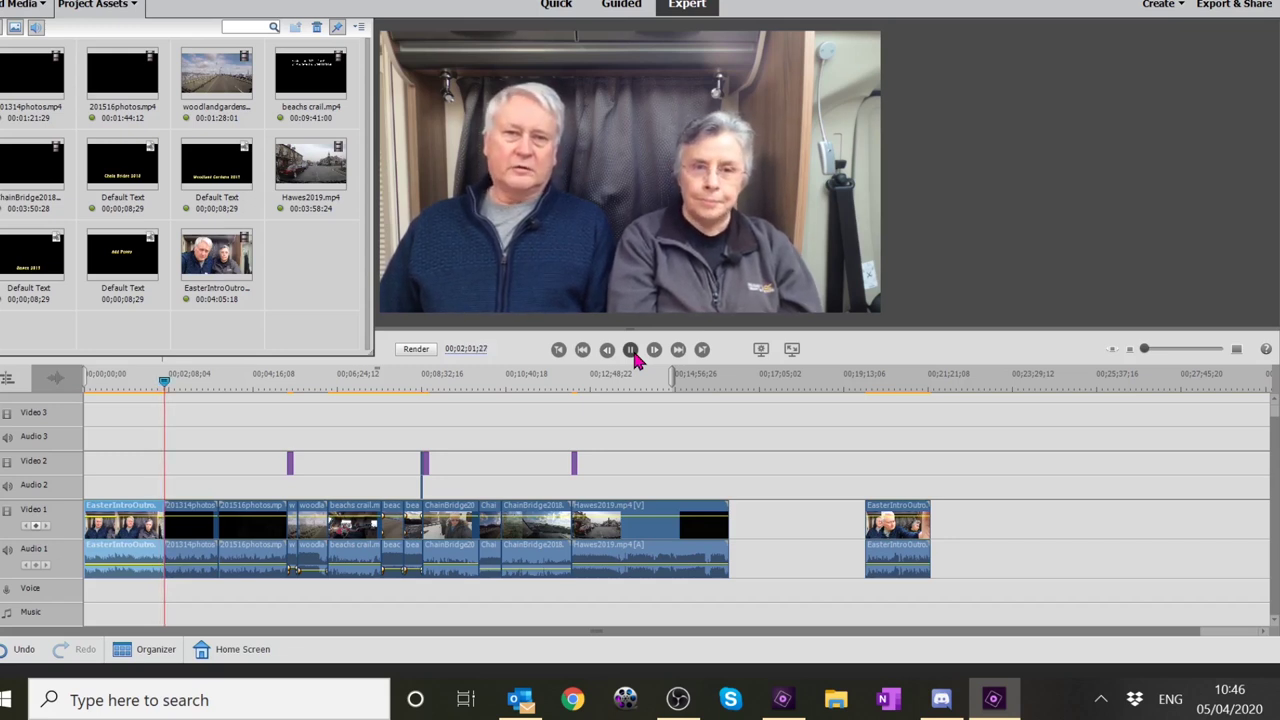
- Stop playback and Delete and Close Gap on the empty Video 1 space before the last clip
click(630, 349)
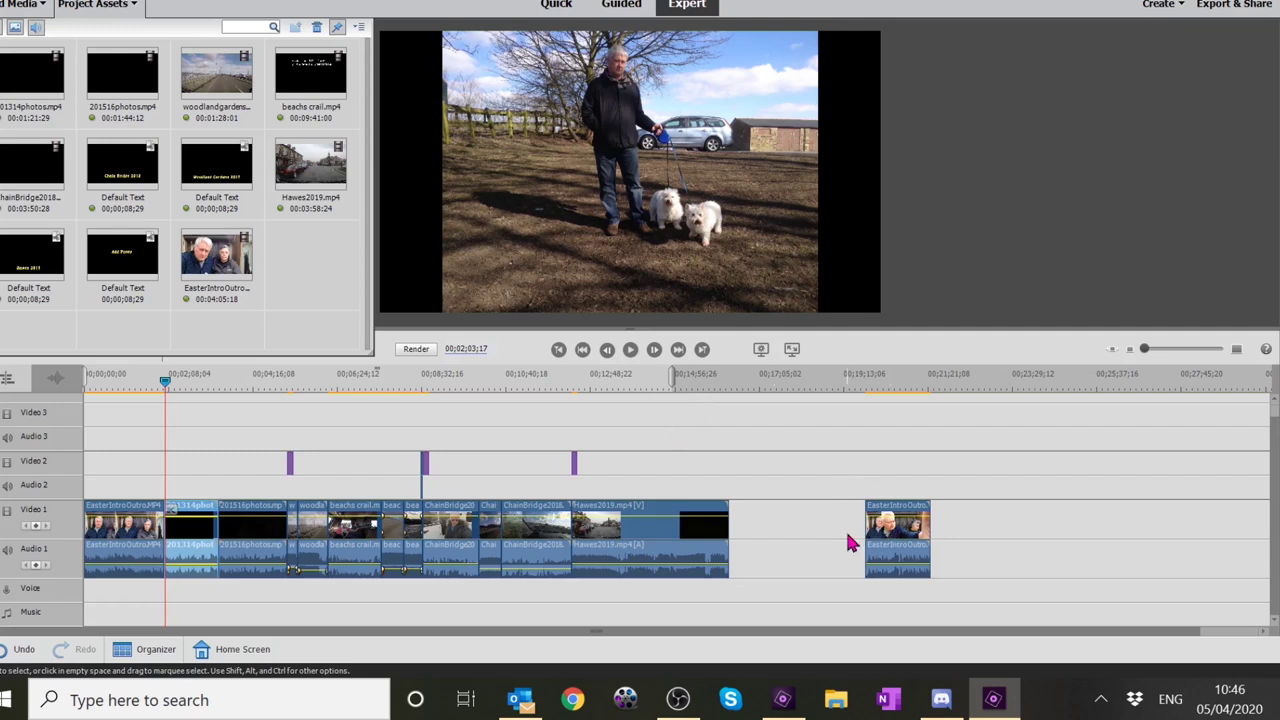
click(812, 532)
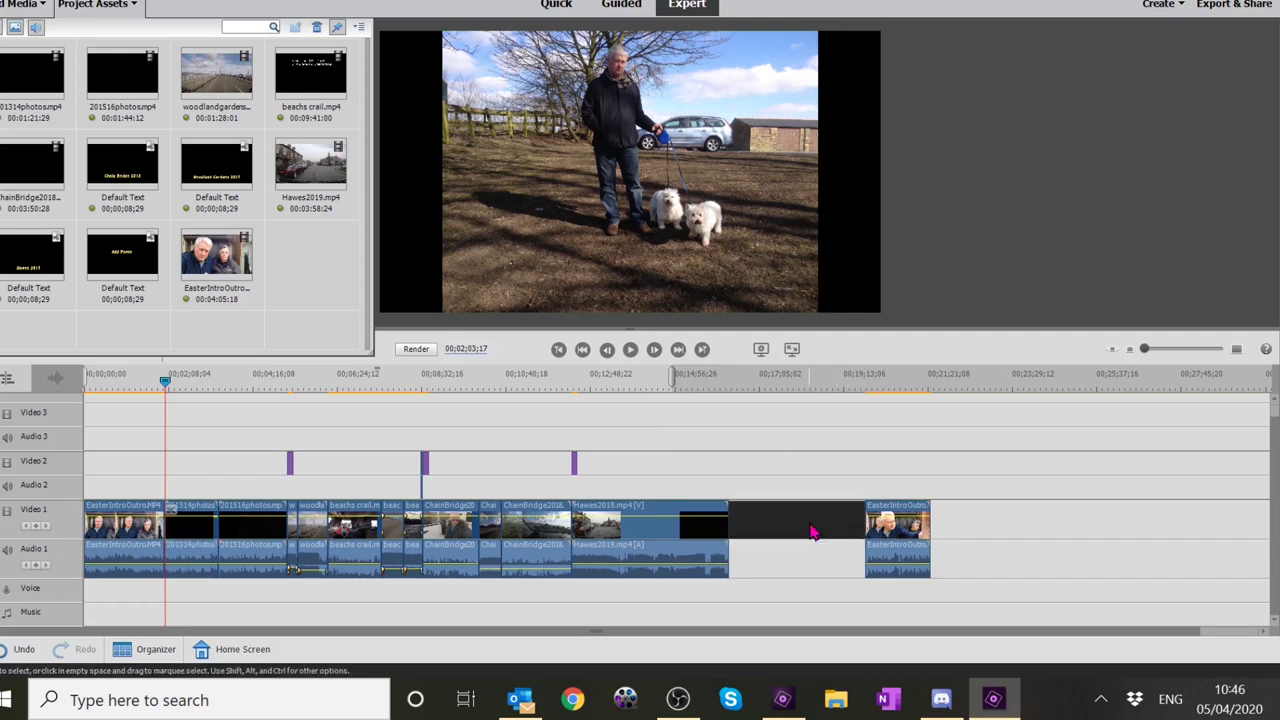
right_click(813, 530)
click(843, 536)
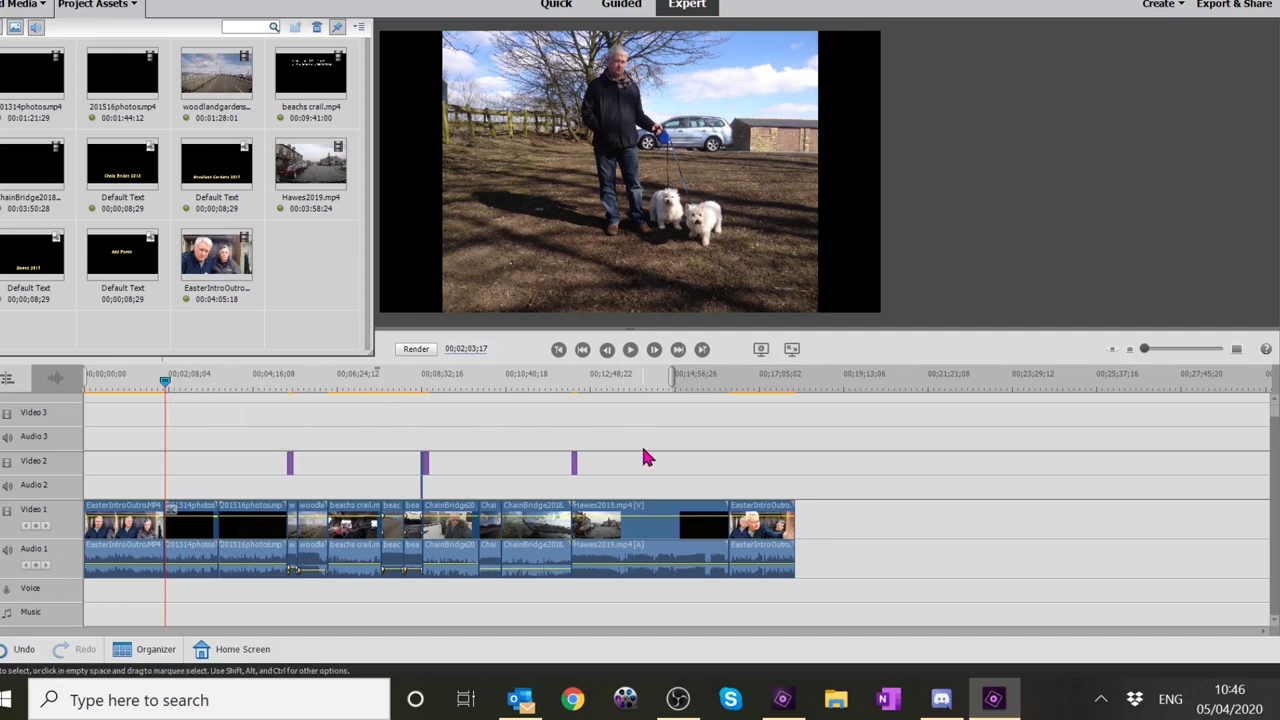
- Play the timeline from about 00;16;01;29 and pause at 00;16;27;00
click(718, 382)
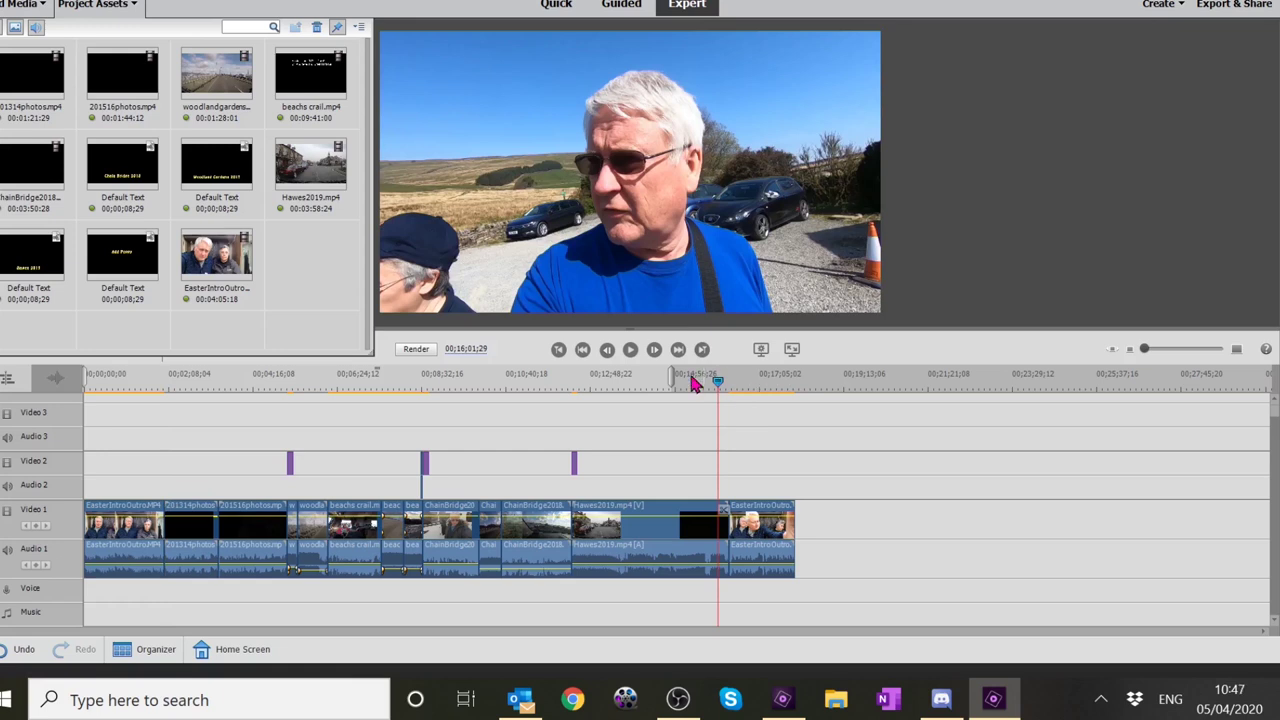
click(631, 350)
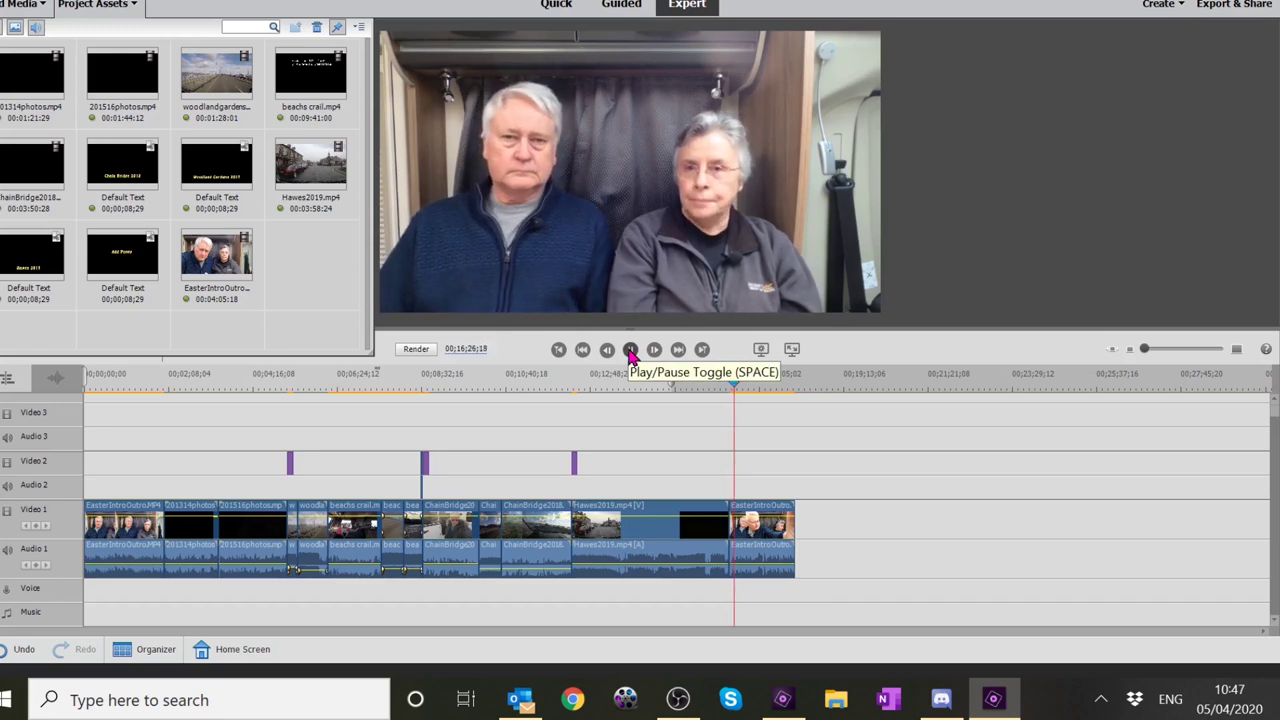
click(630, 352)
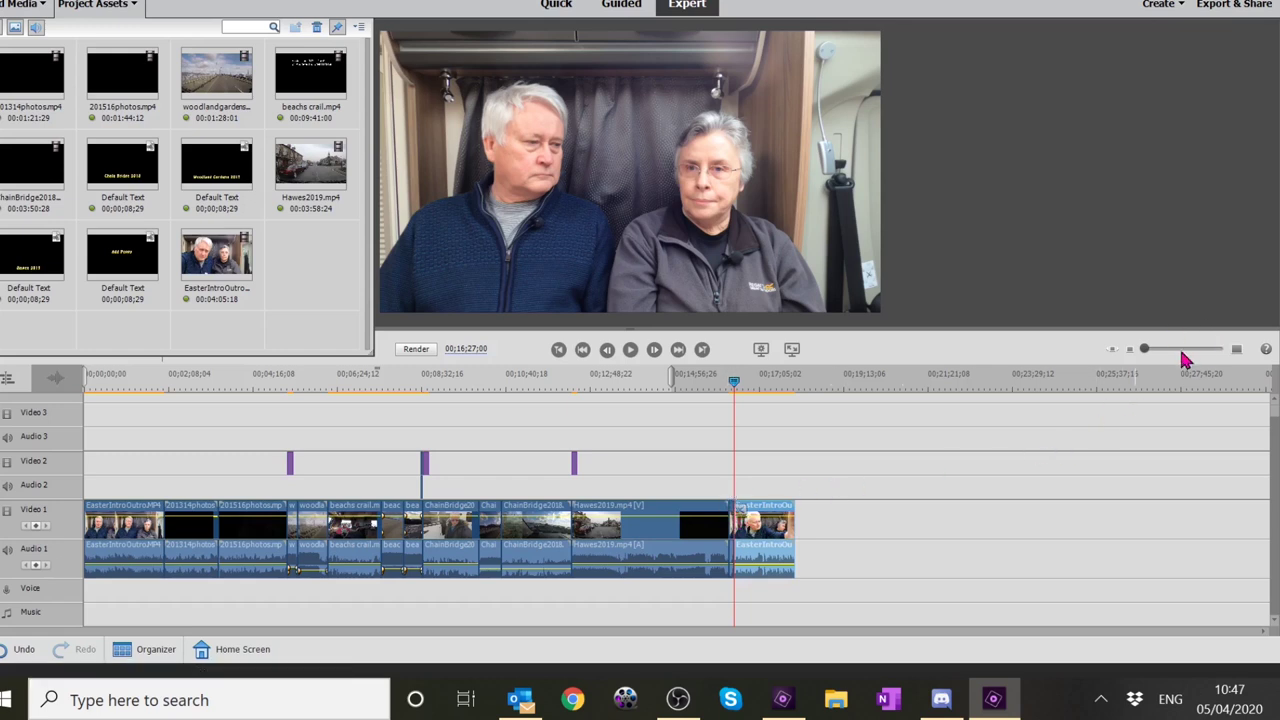
- Zoom in and delete the short piece at the start of the closing clip
drag(1146, 353, 1177, 355)
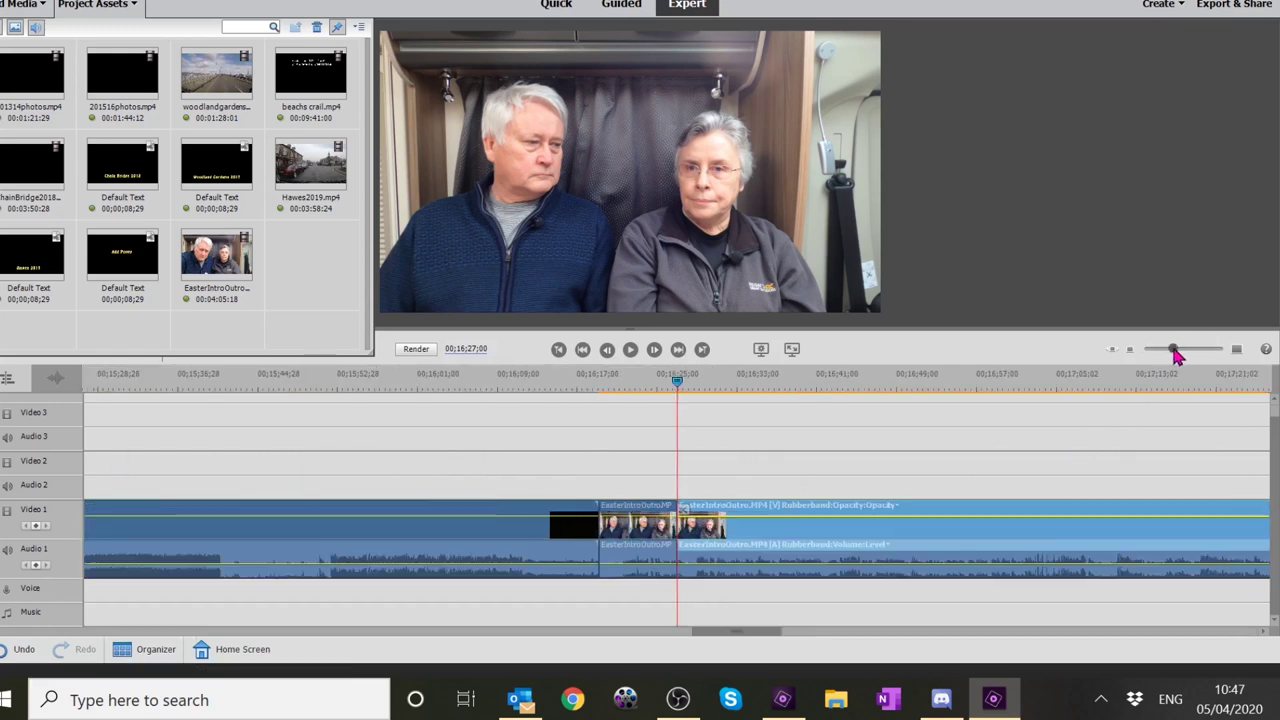
click(641, 510)
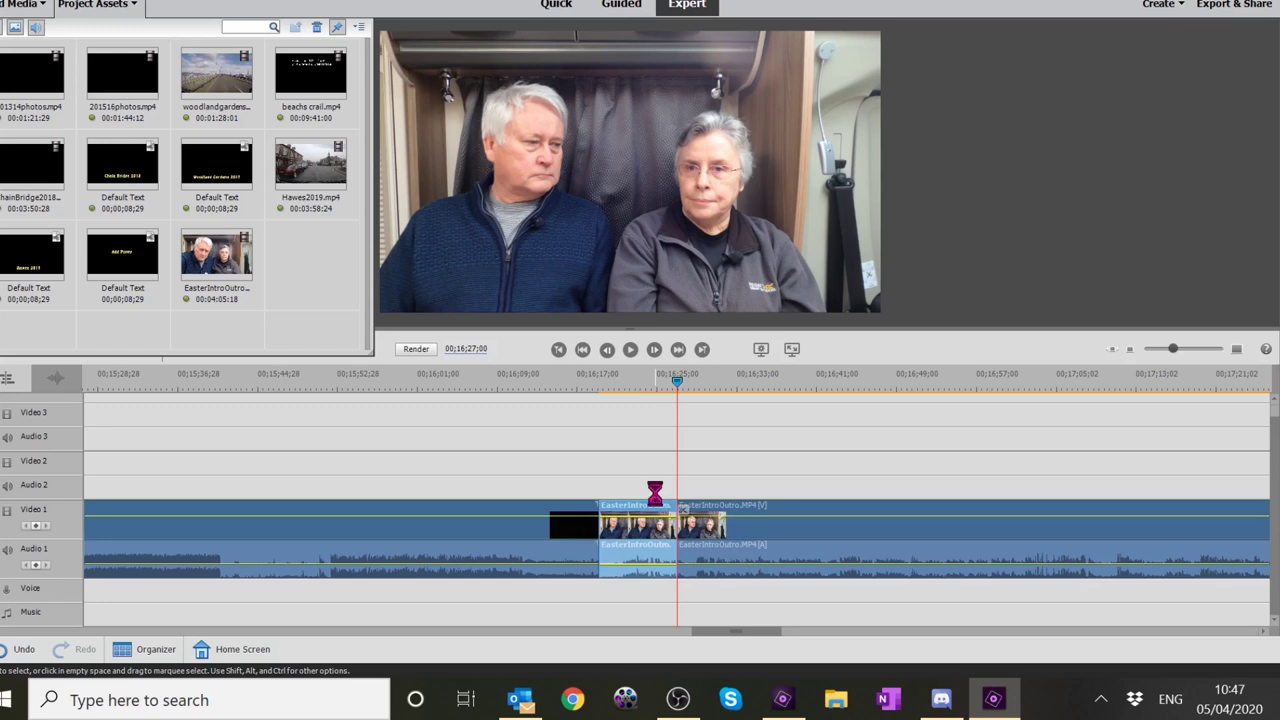
key(Delete)
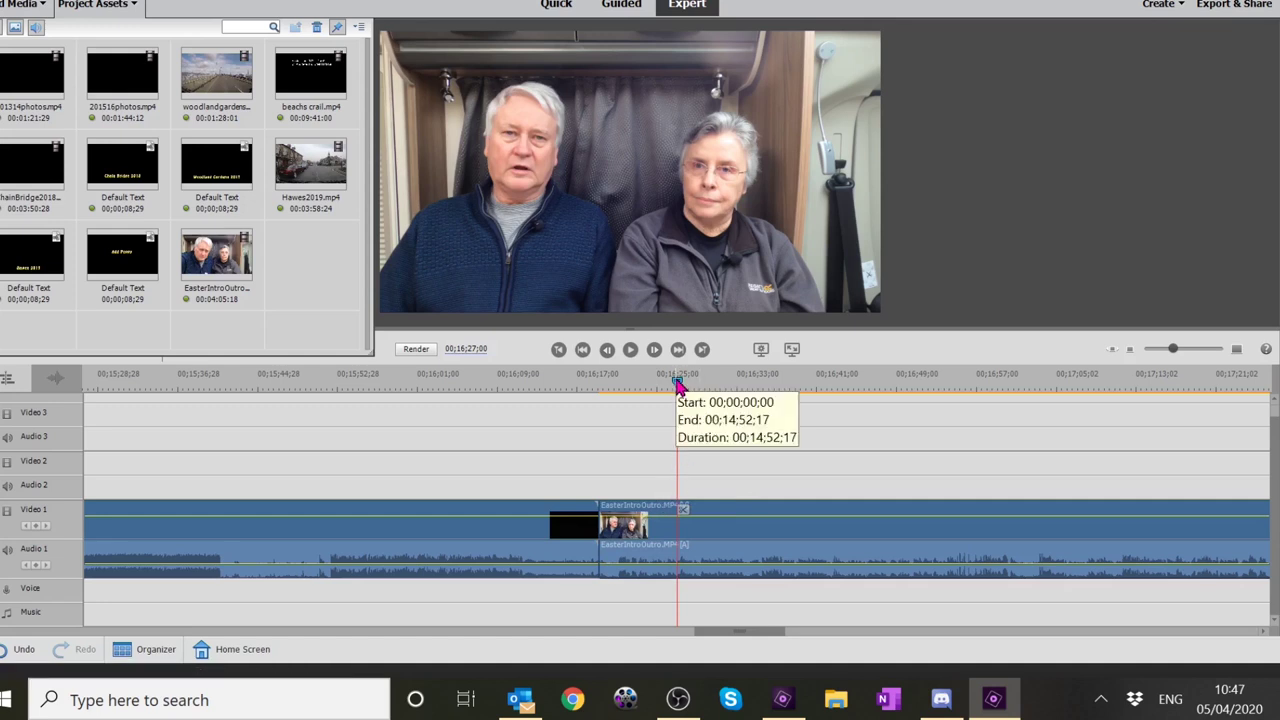
- Play back the shortened section and park the playhead at 00;16;21;01
drag(677, 381, 619, 393)
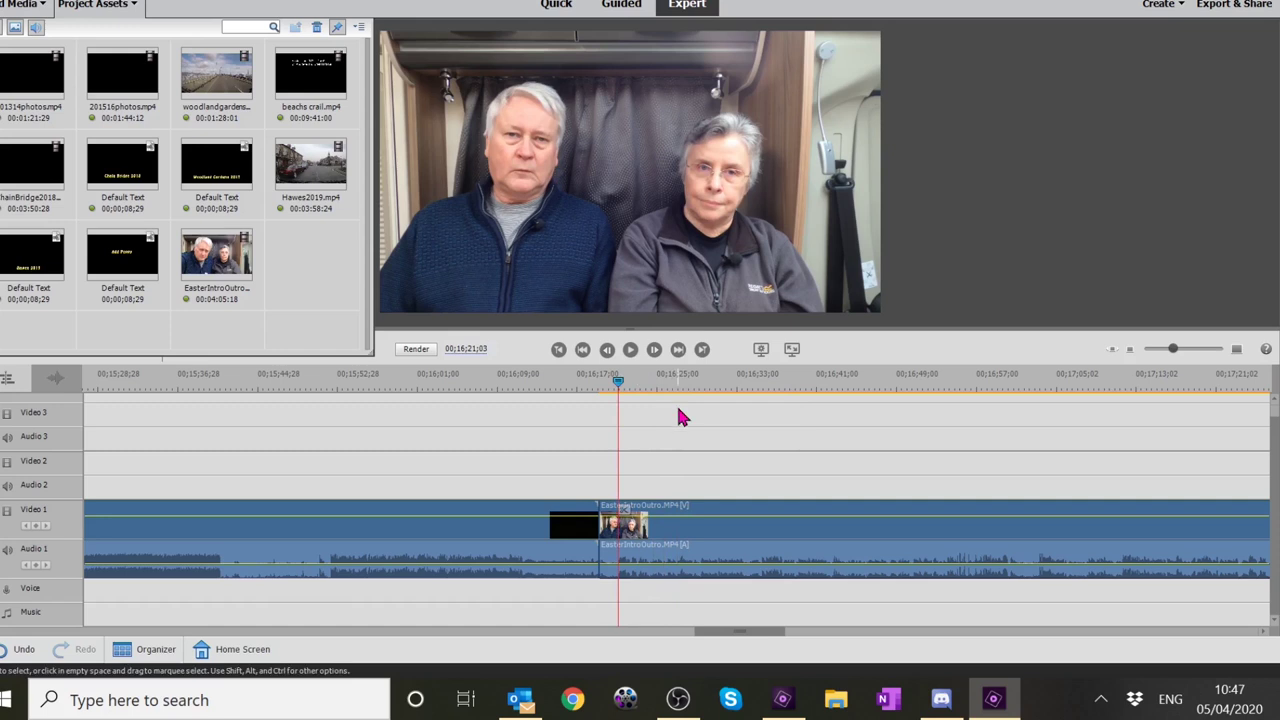
click(631, 350)
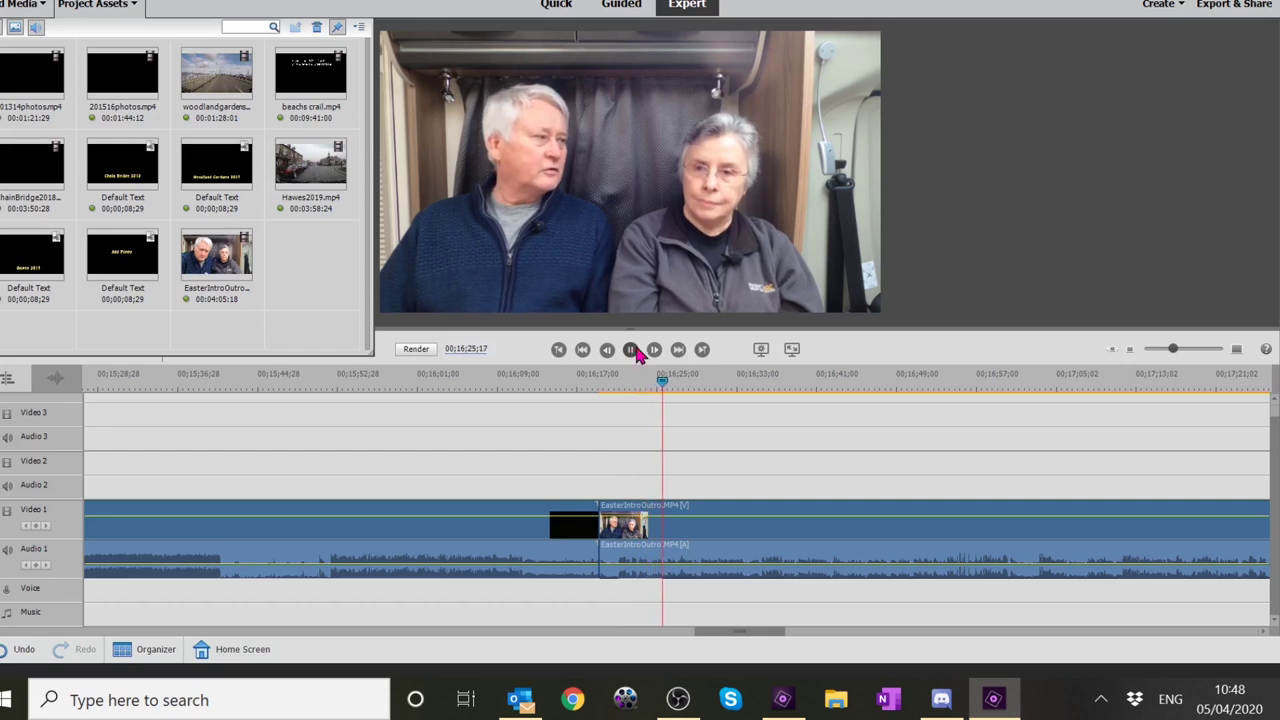
click(631, 350)
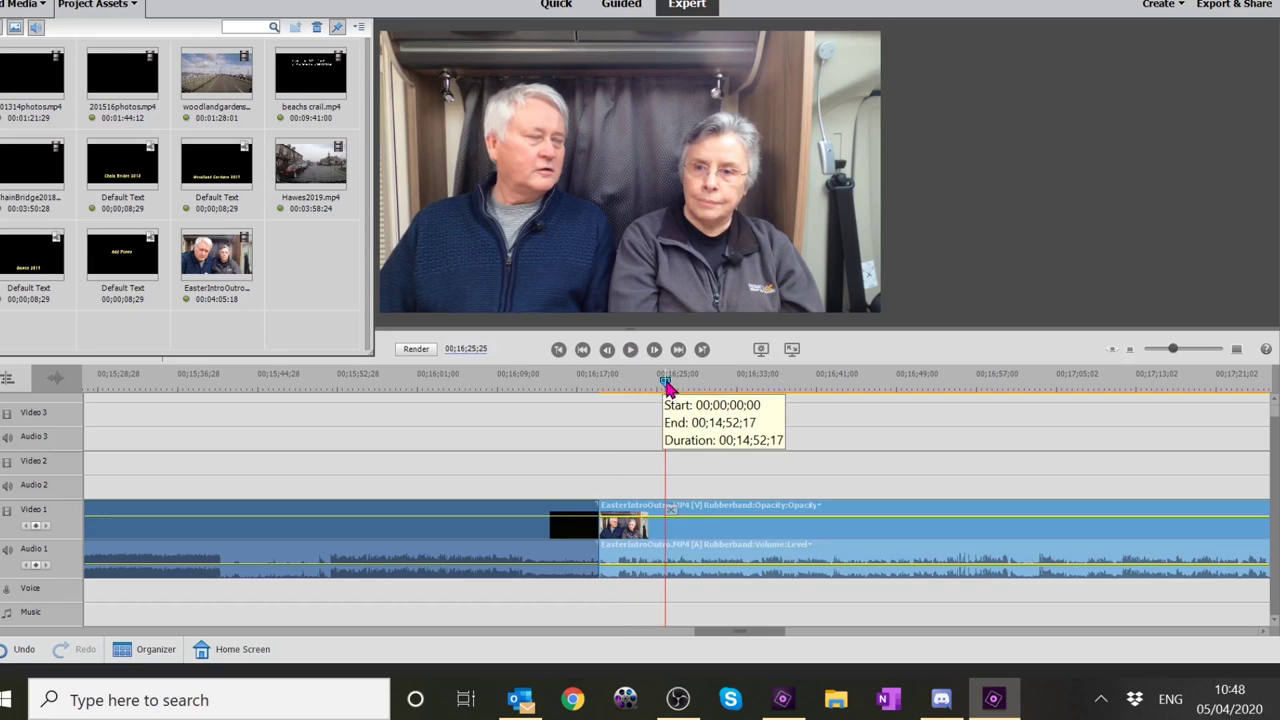
drag(667, 387, 624, 399)
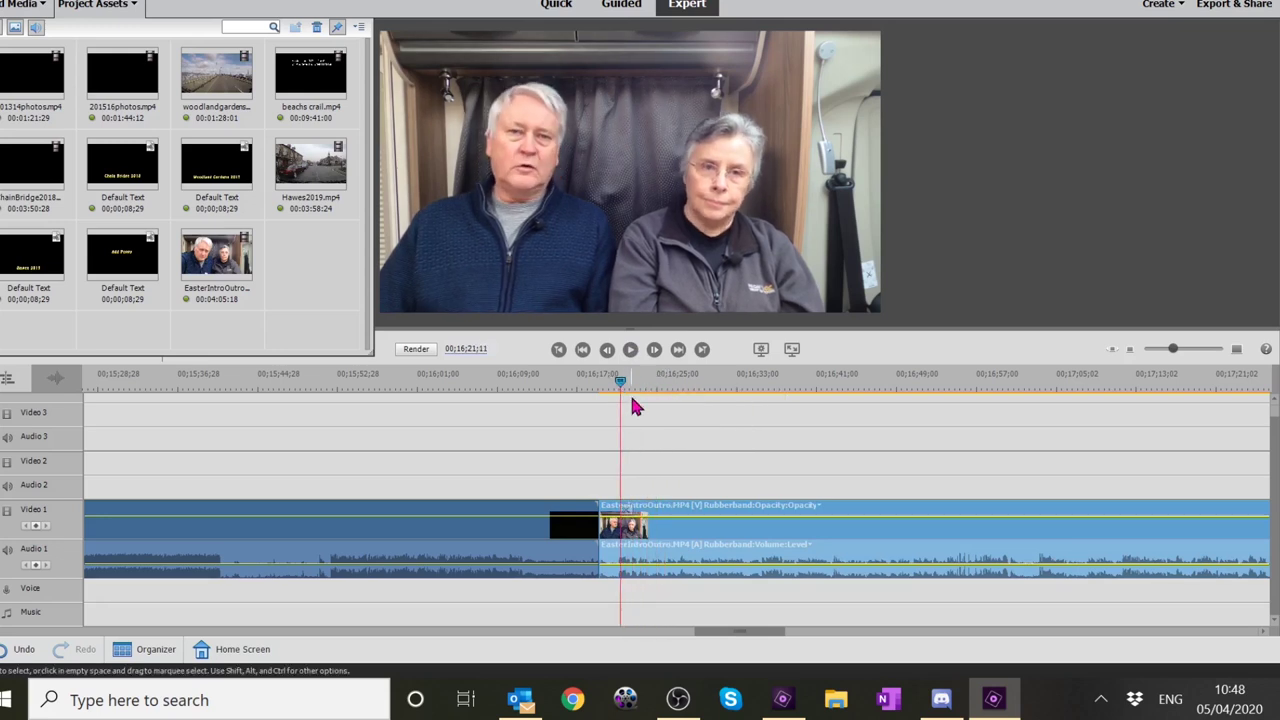
drag(624, 385, 621, 388)
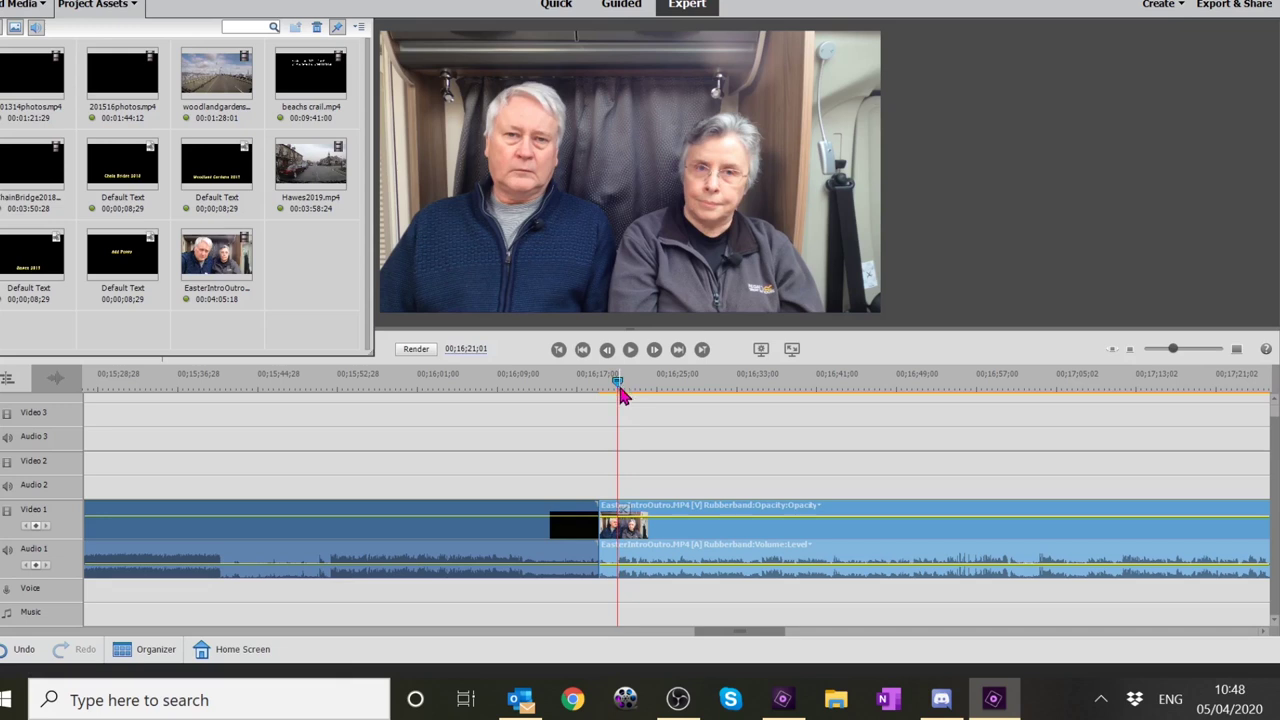
- Deselect the clip and play from about 00;16;19;10 to review the join
click(620, 504)
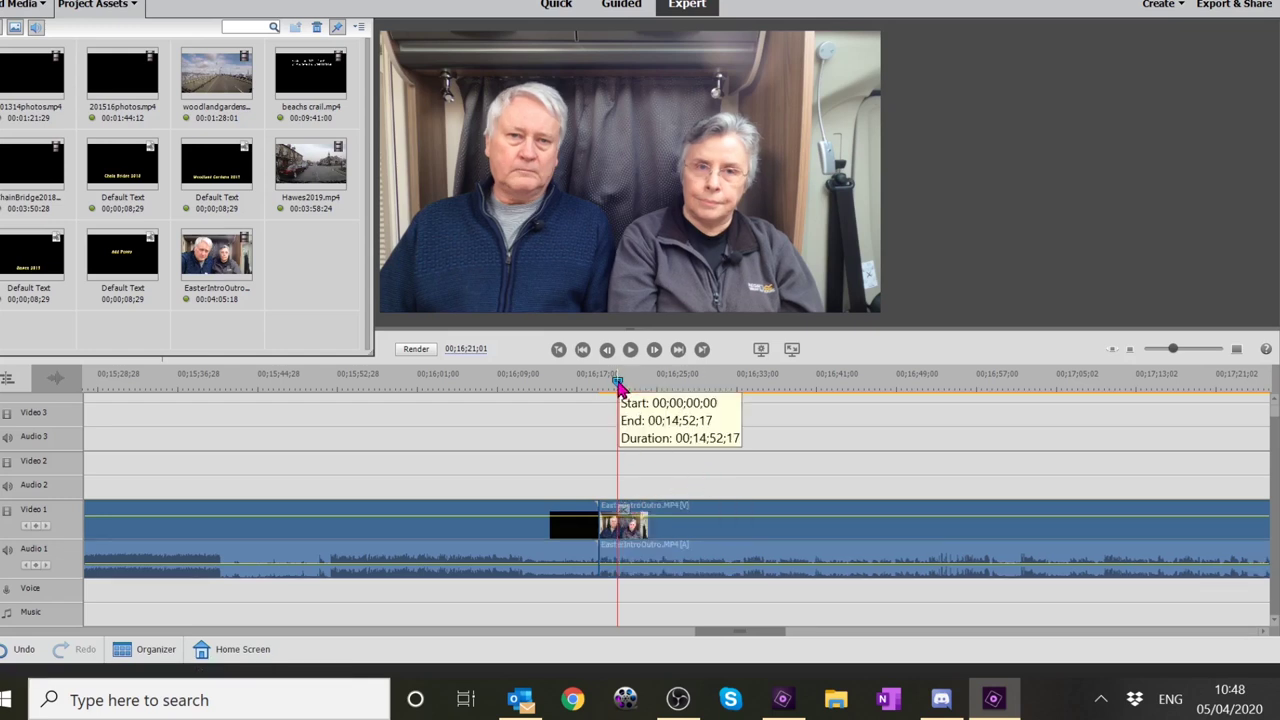
drag(618, 388, 597, 390)
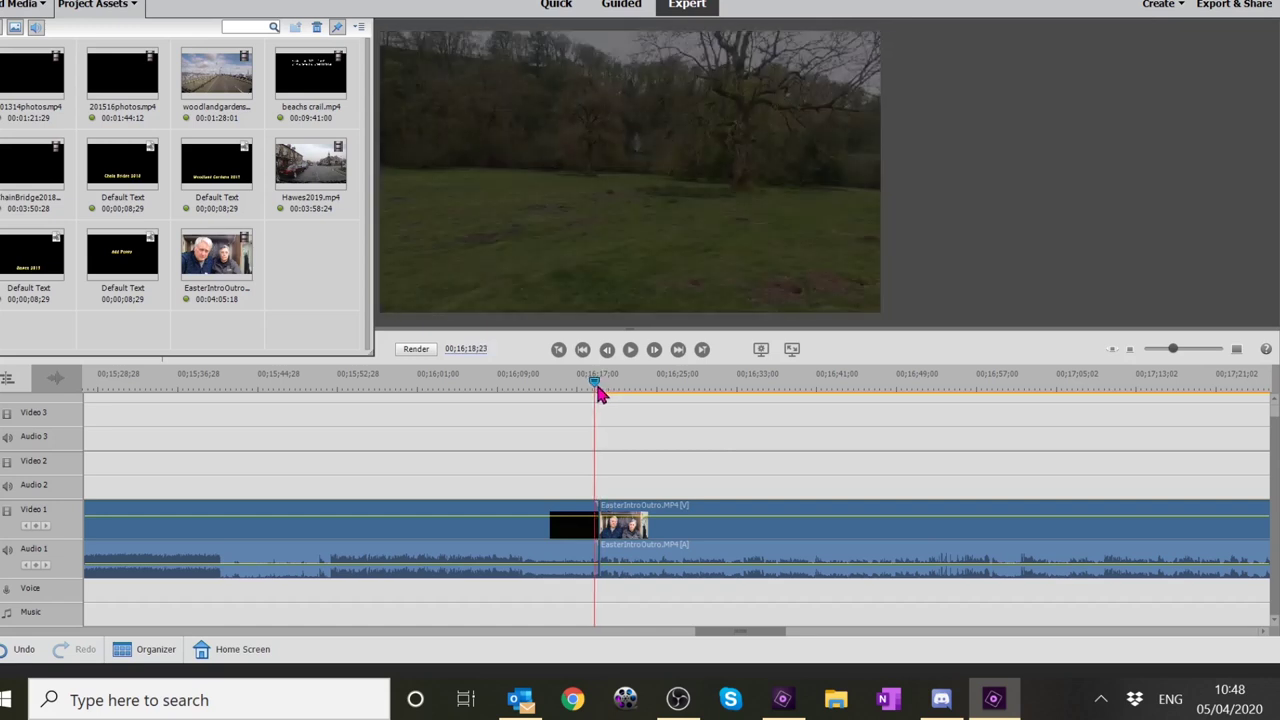
click(632, 350)
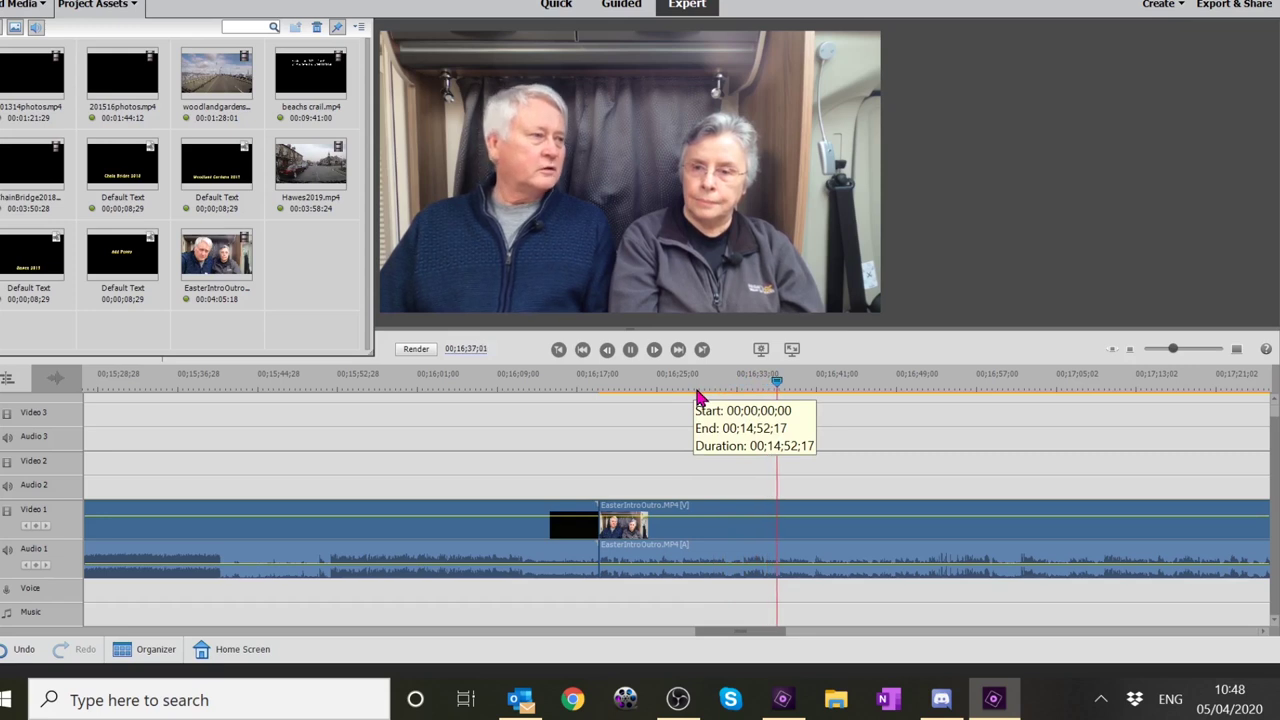
click(630, 349)
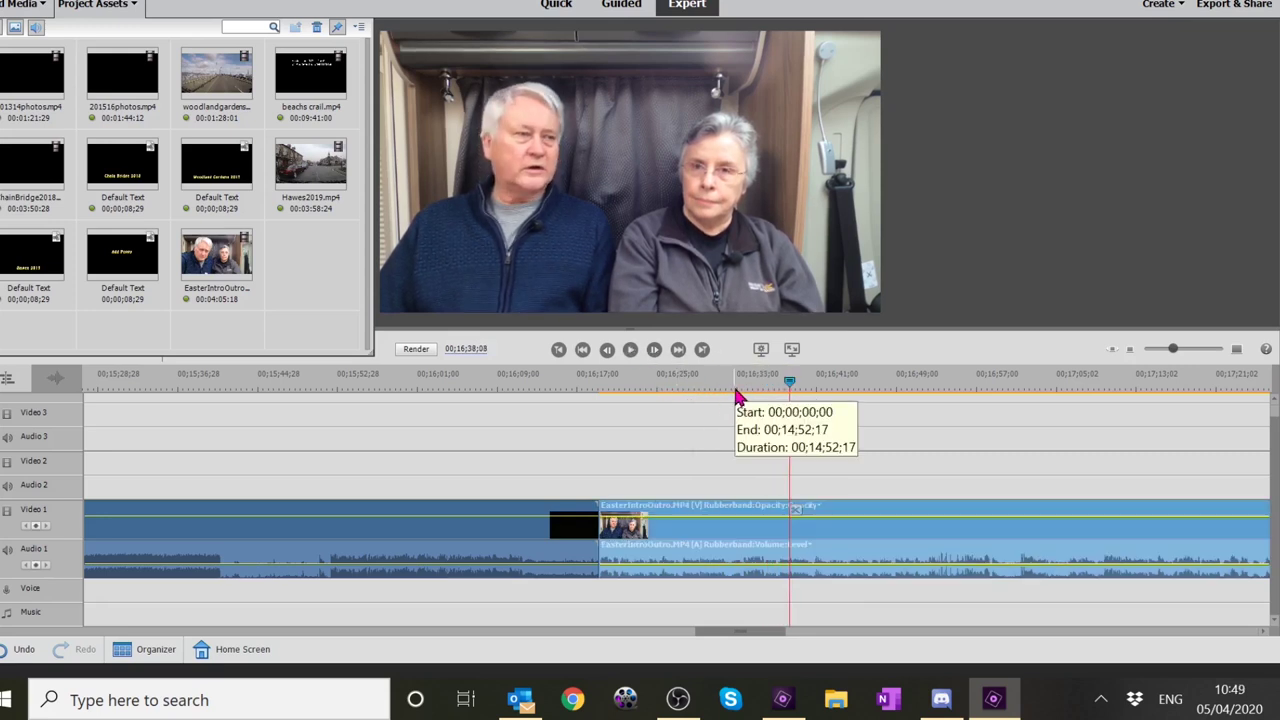
- Play from about 00;17;39;29 and stop where the outro should end
drag(766, 643, 818, 646)
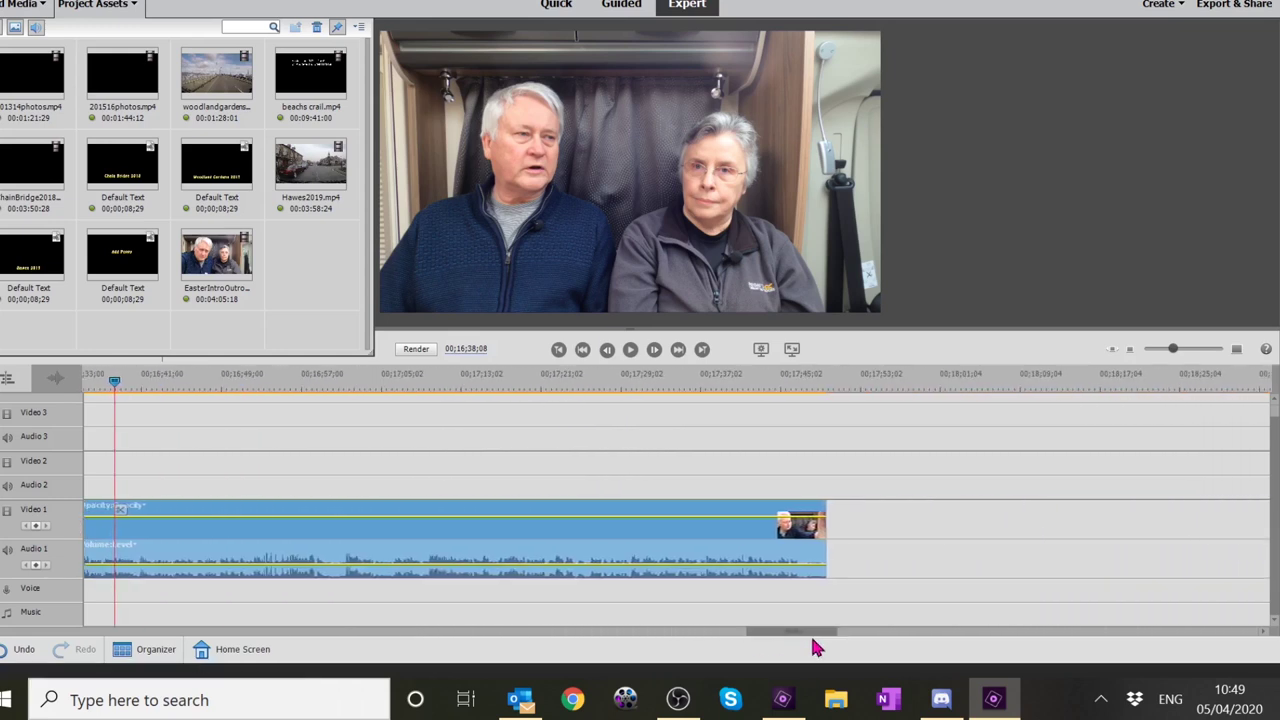
click(731, 390)
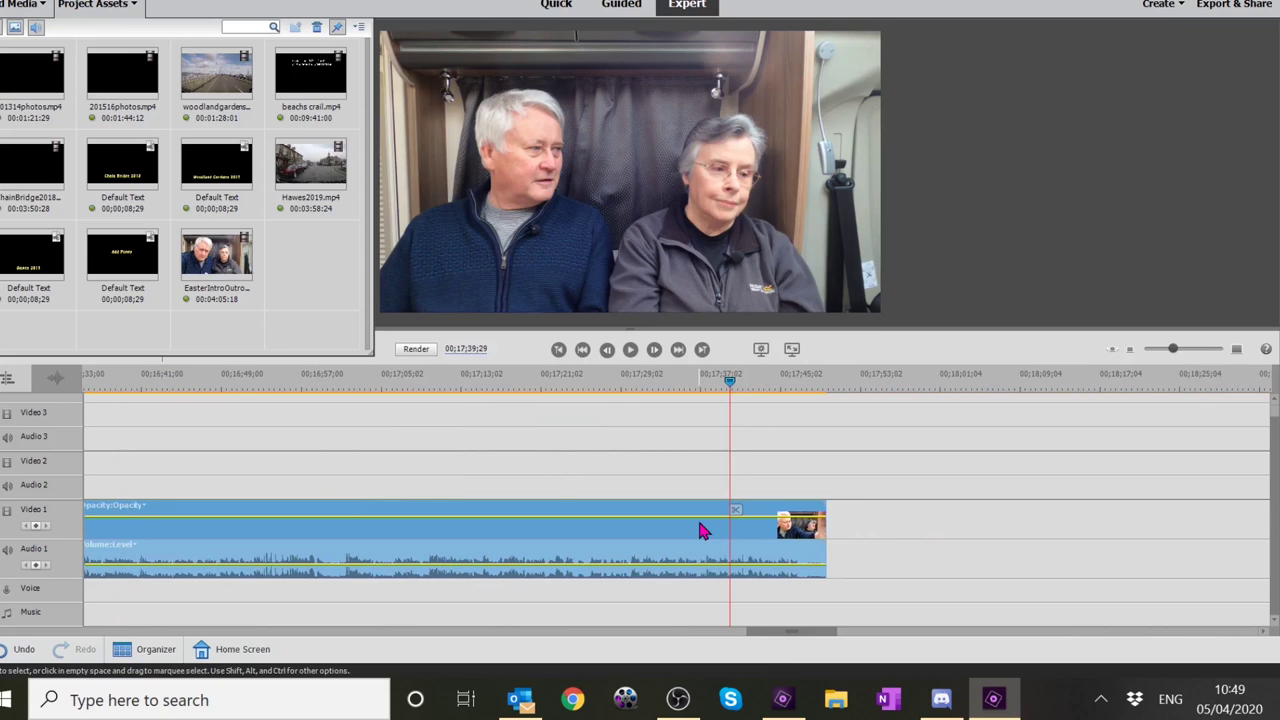
click(631, 352)
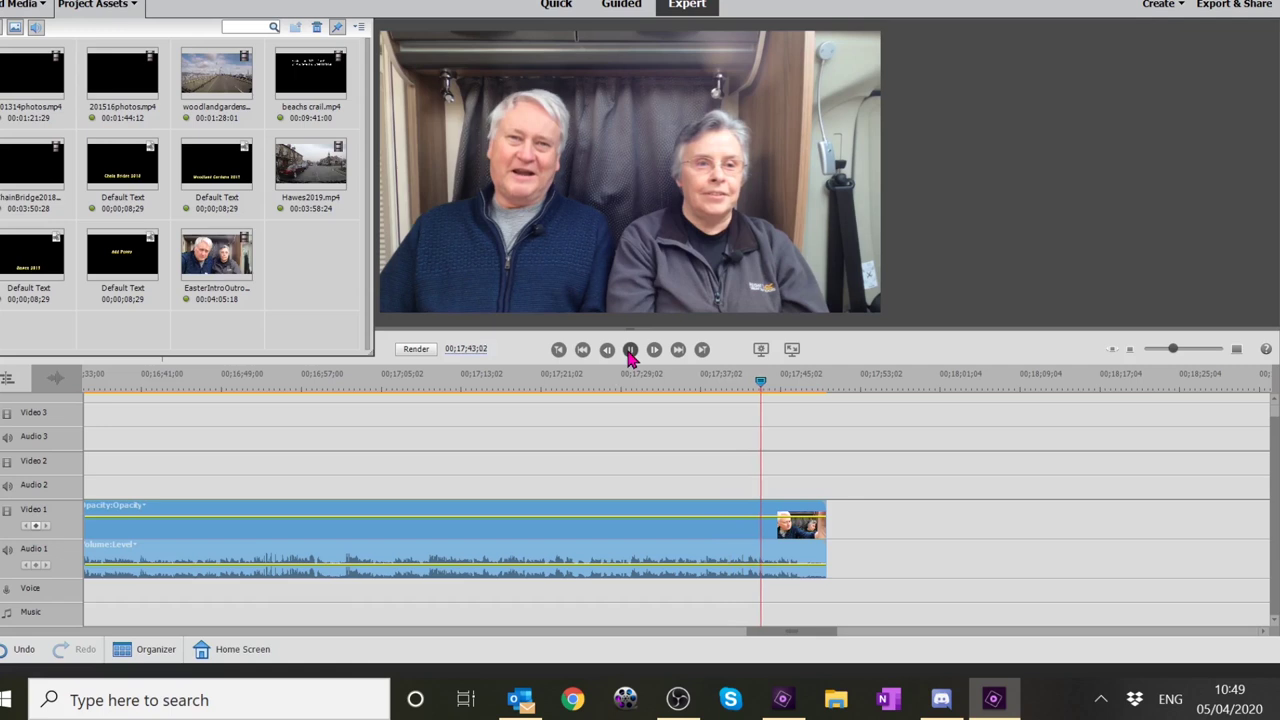
click(631, 351)
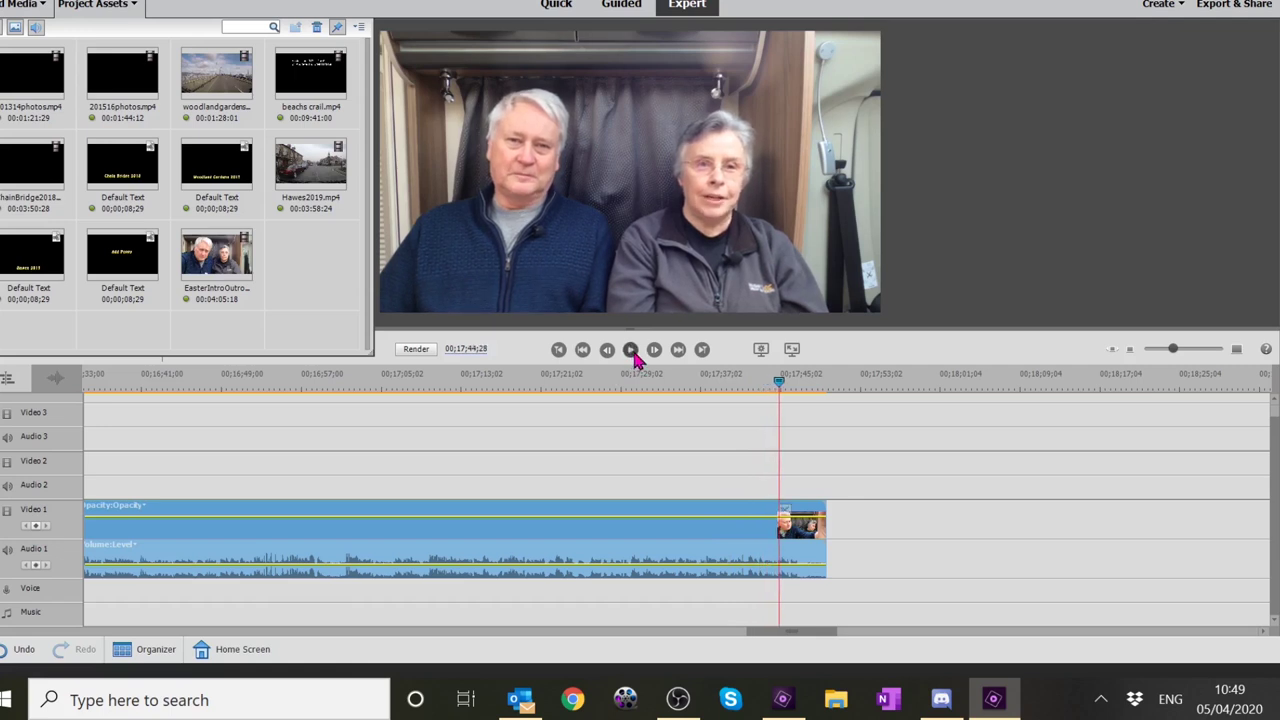
click(632, 351)
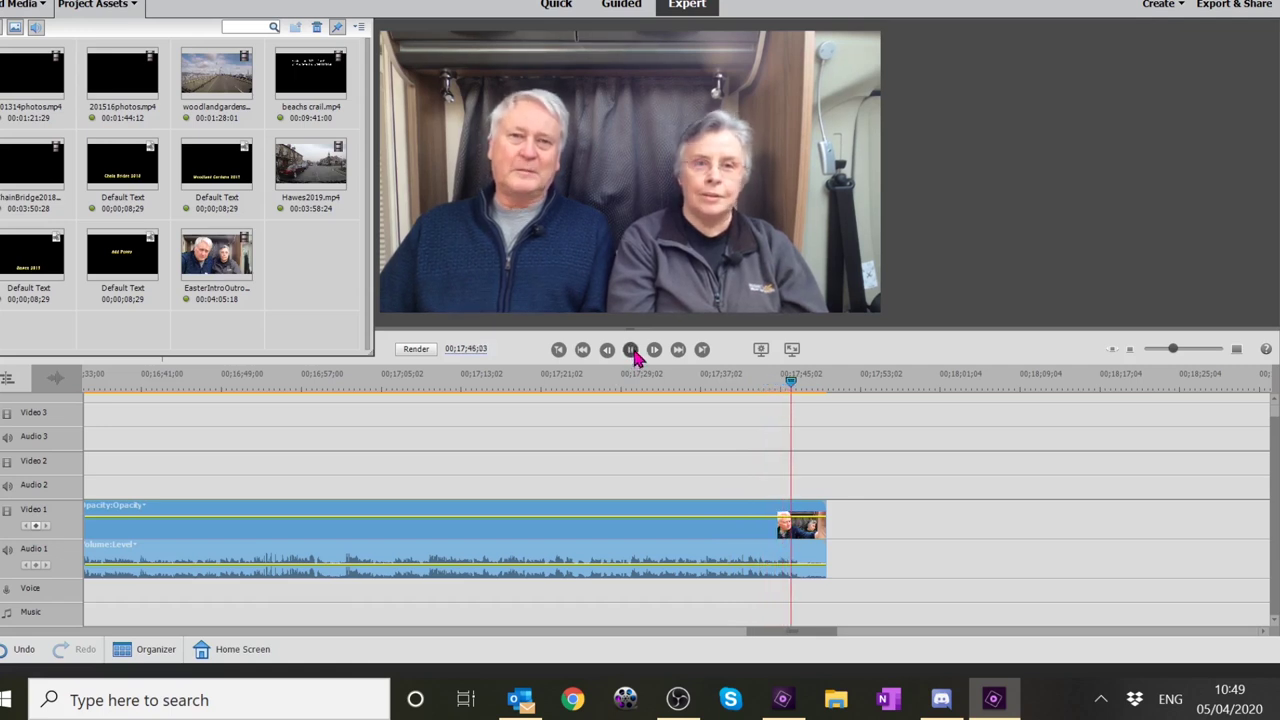
click(632, 351)
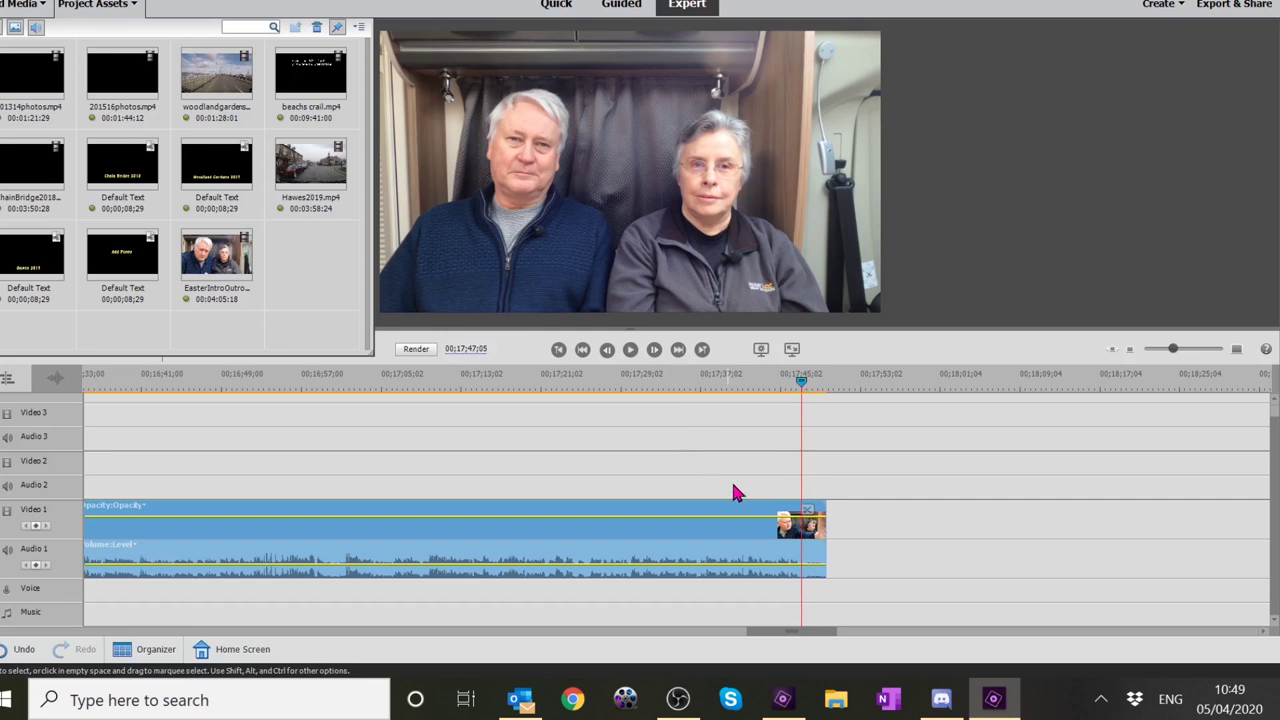
- Delete the short end piece so the outro ends at 00;17;47;05, then save
click(807, 512)
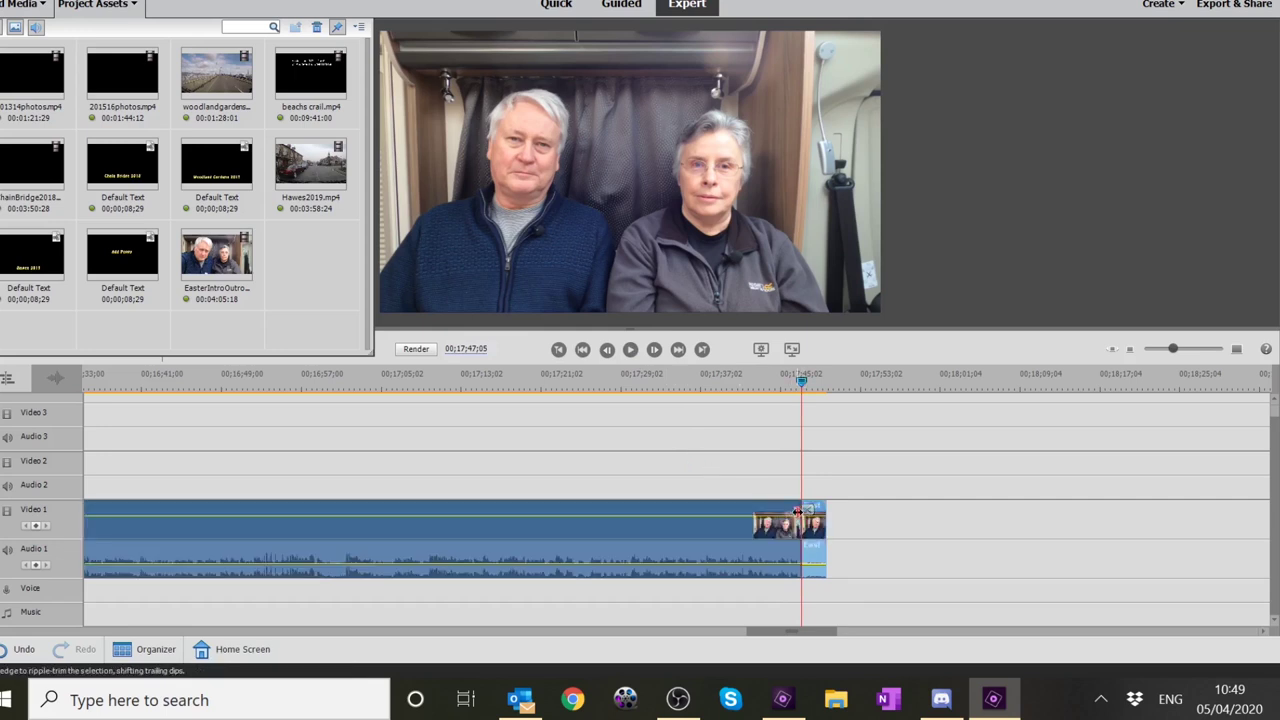
key(Delete)
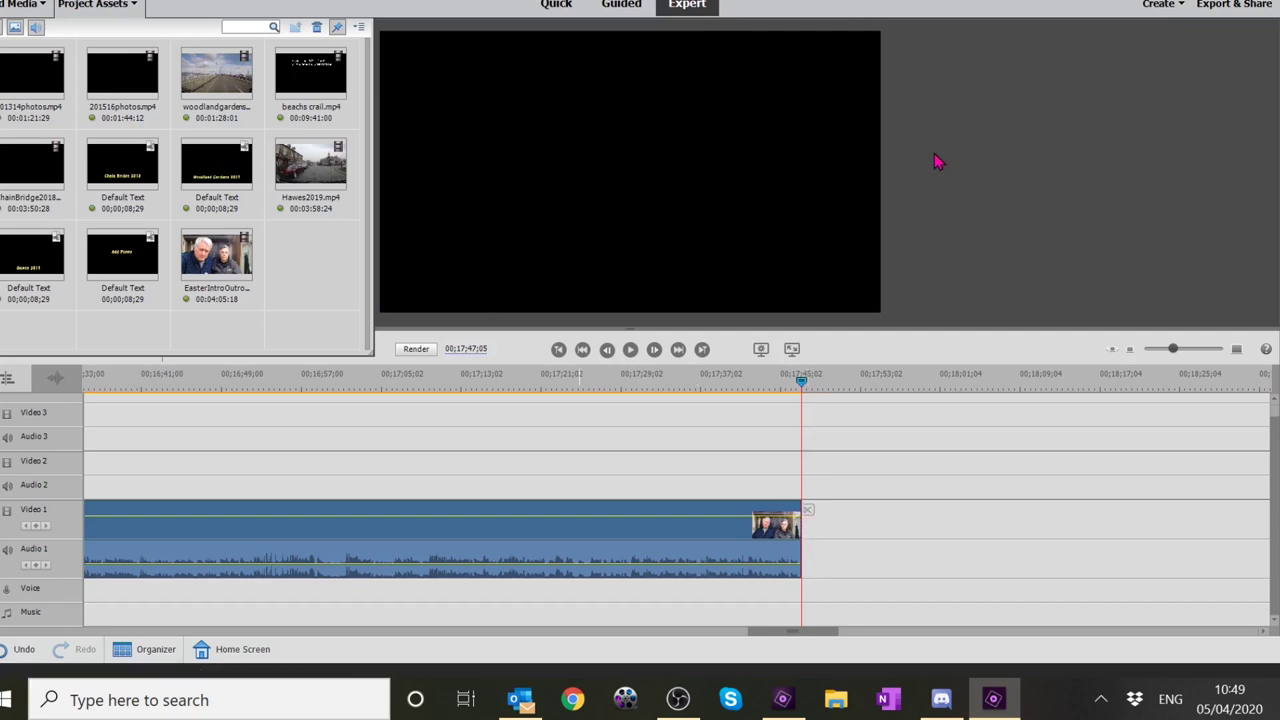
key(ctrl+s)
- Import endcredits.mp4 from the Videos folder via Add Media's Files and Folders option
click(18, 6)
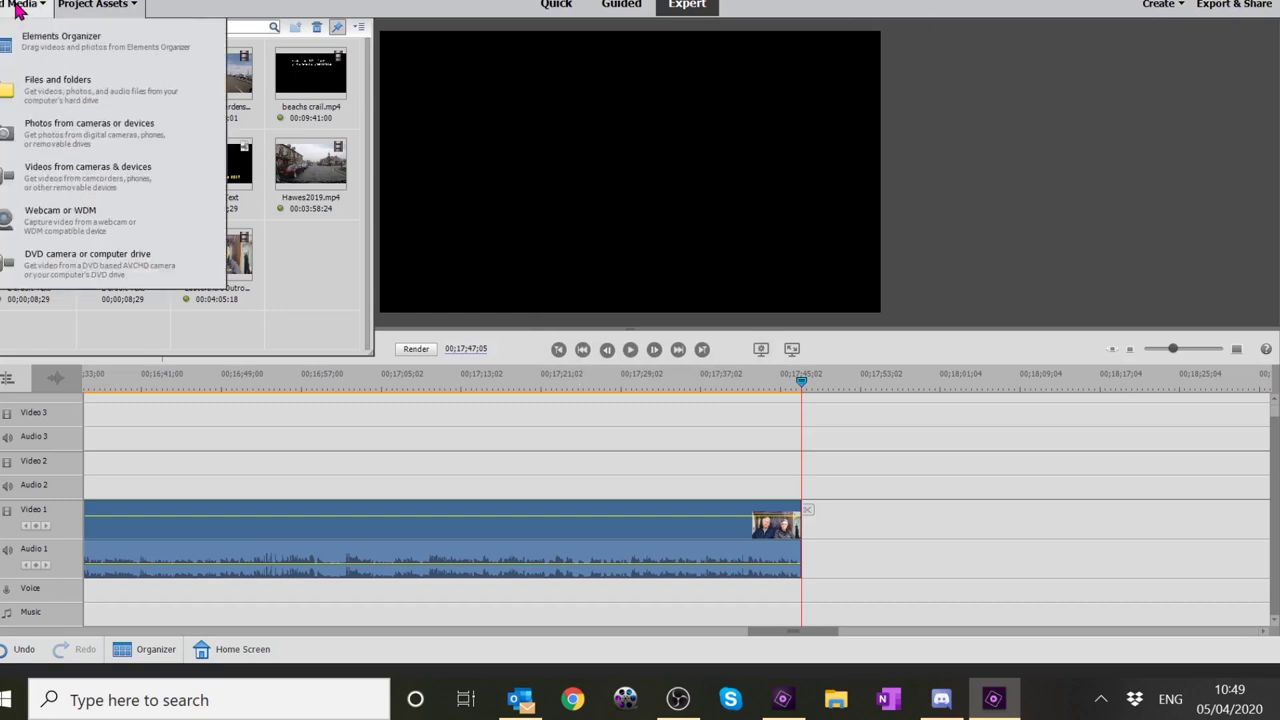
click(57, 92)
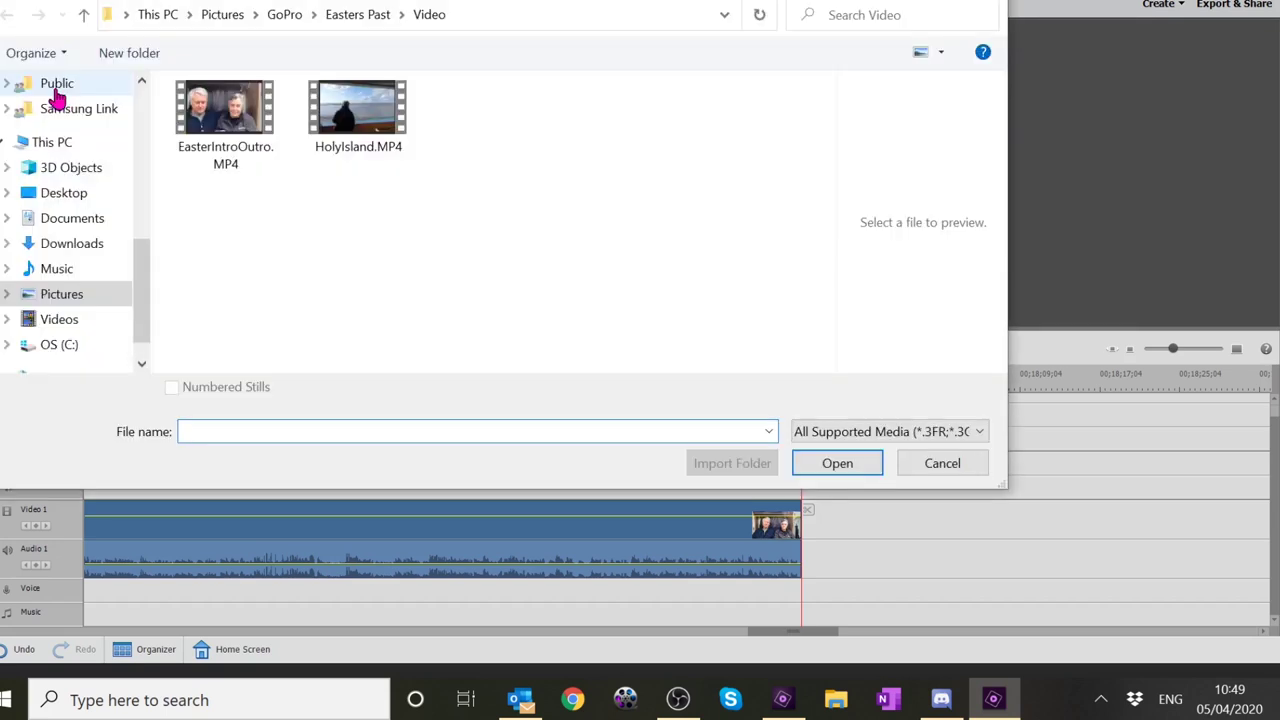
click(60, 320)
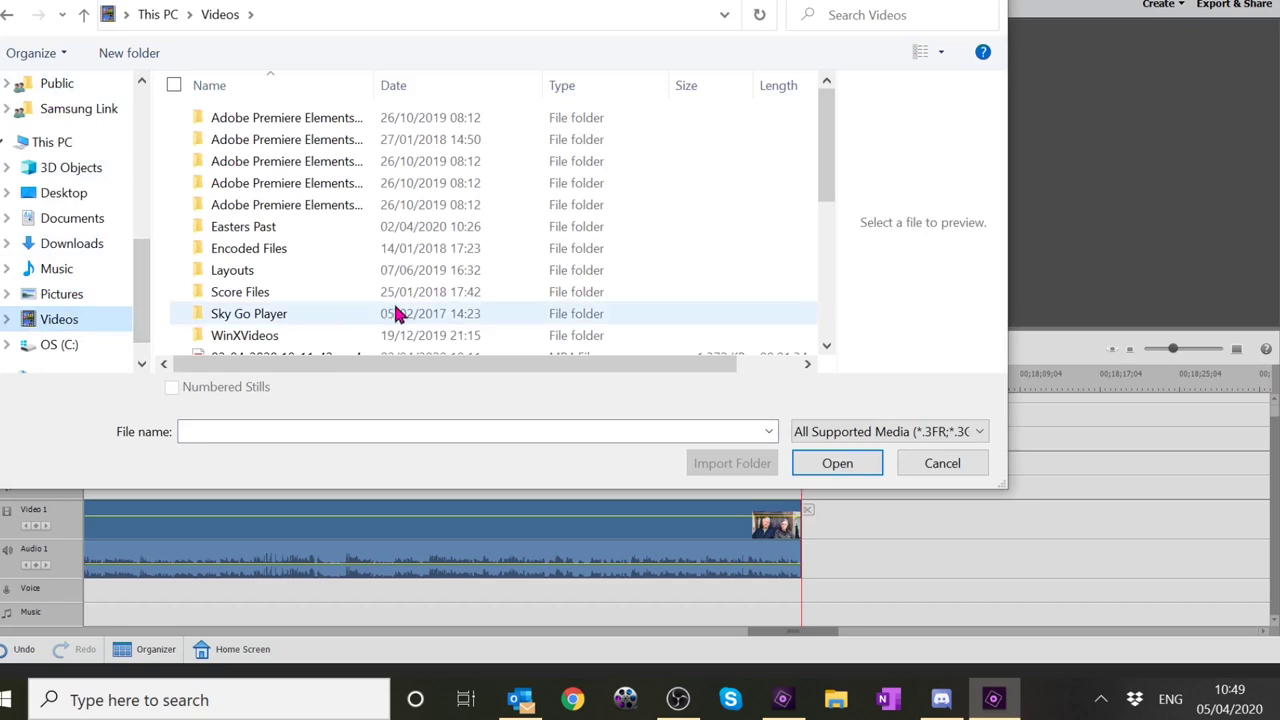
drag(829, 160, 837, 294)
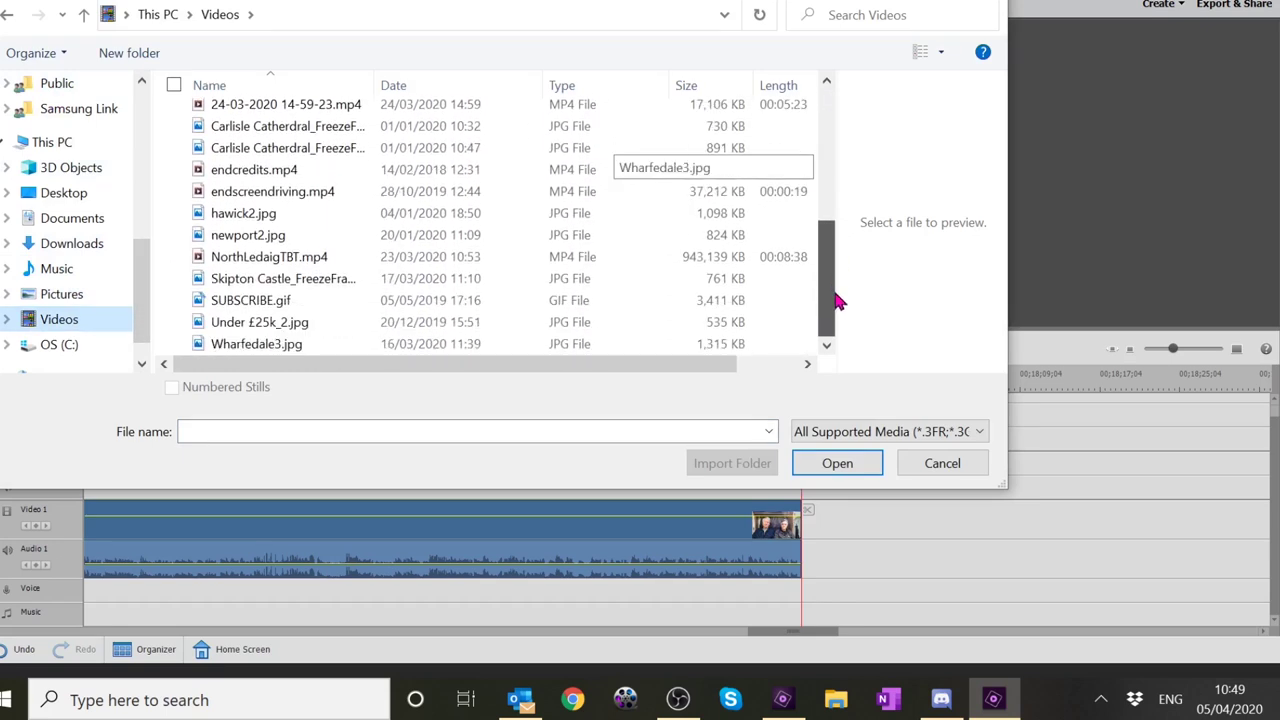
click(323, 177)
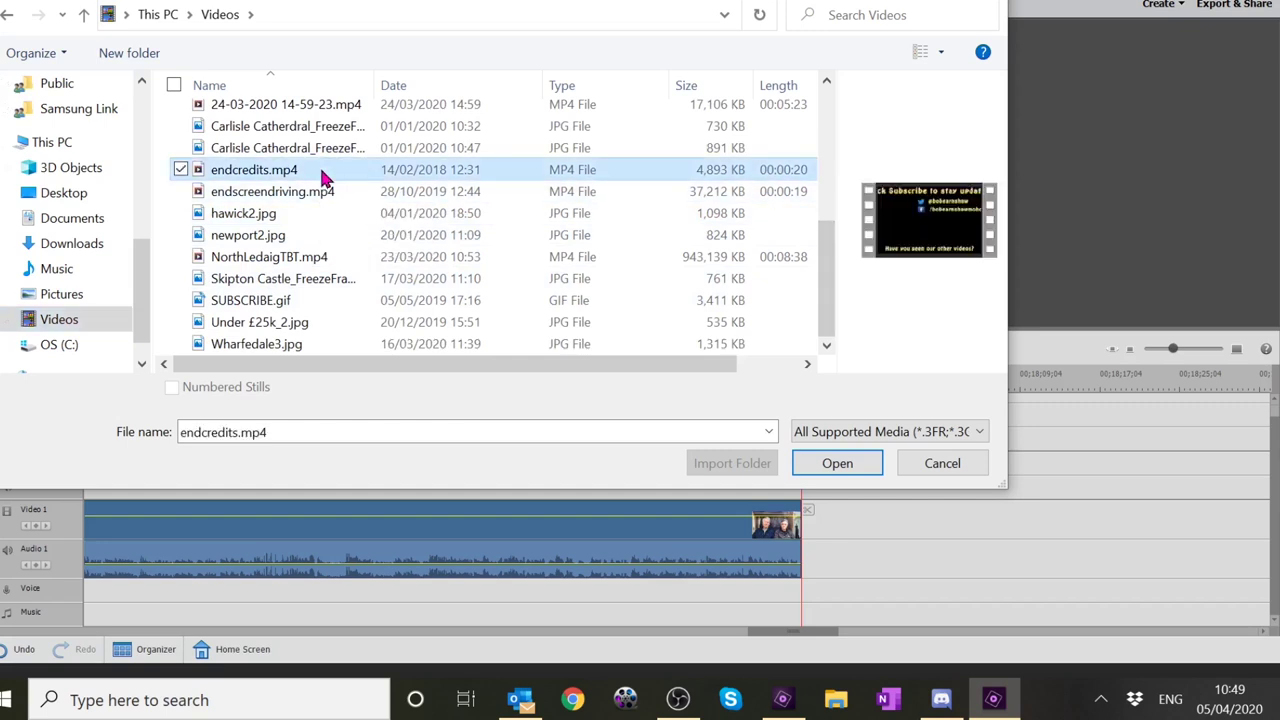
click(835, 470)
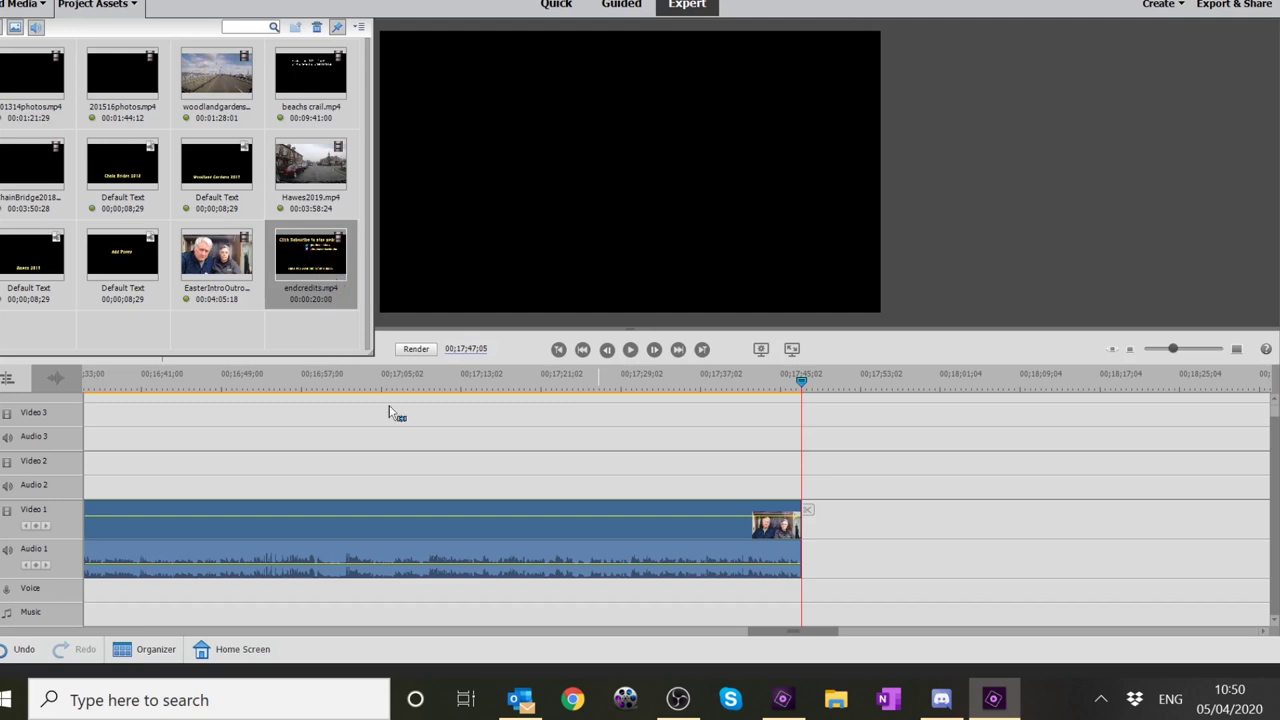
- Place endcredits.mp4 on Video 2 with its end snapped to the main clip's end
drag(389, 407, 595, 439)
drag(588, 470, 600, 478)
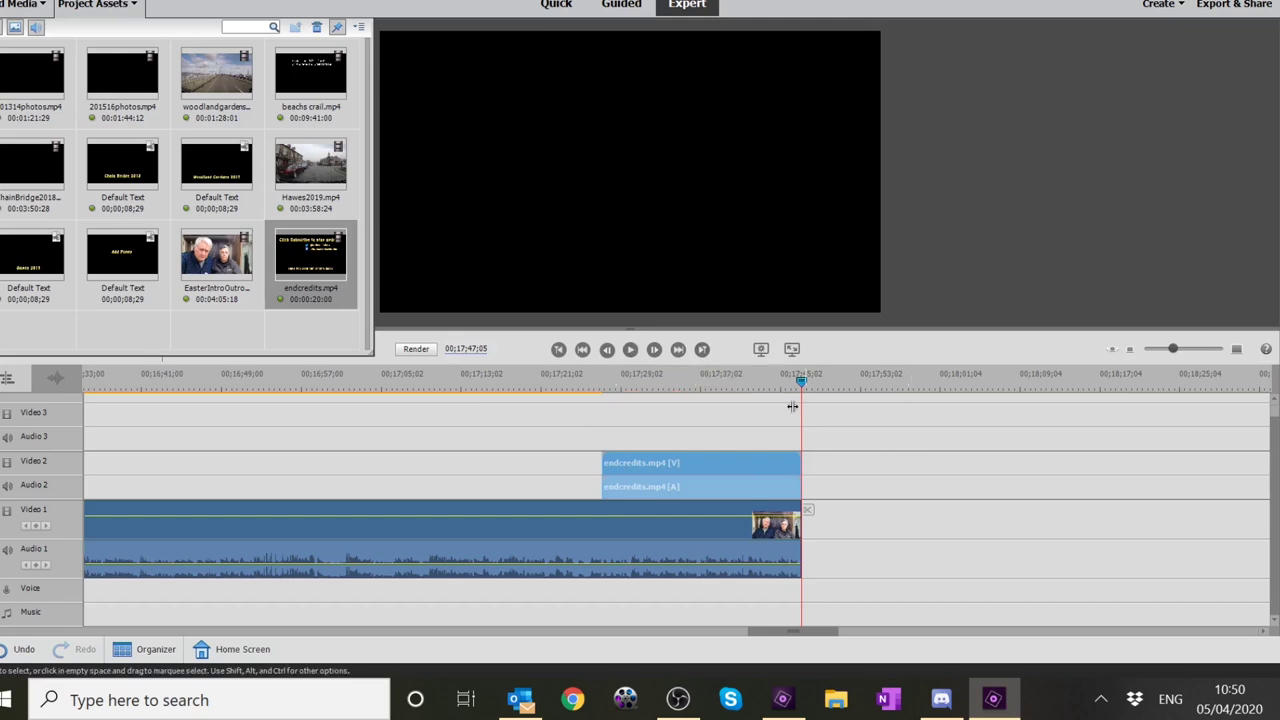
click(611, 378)
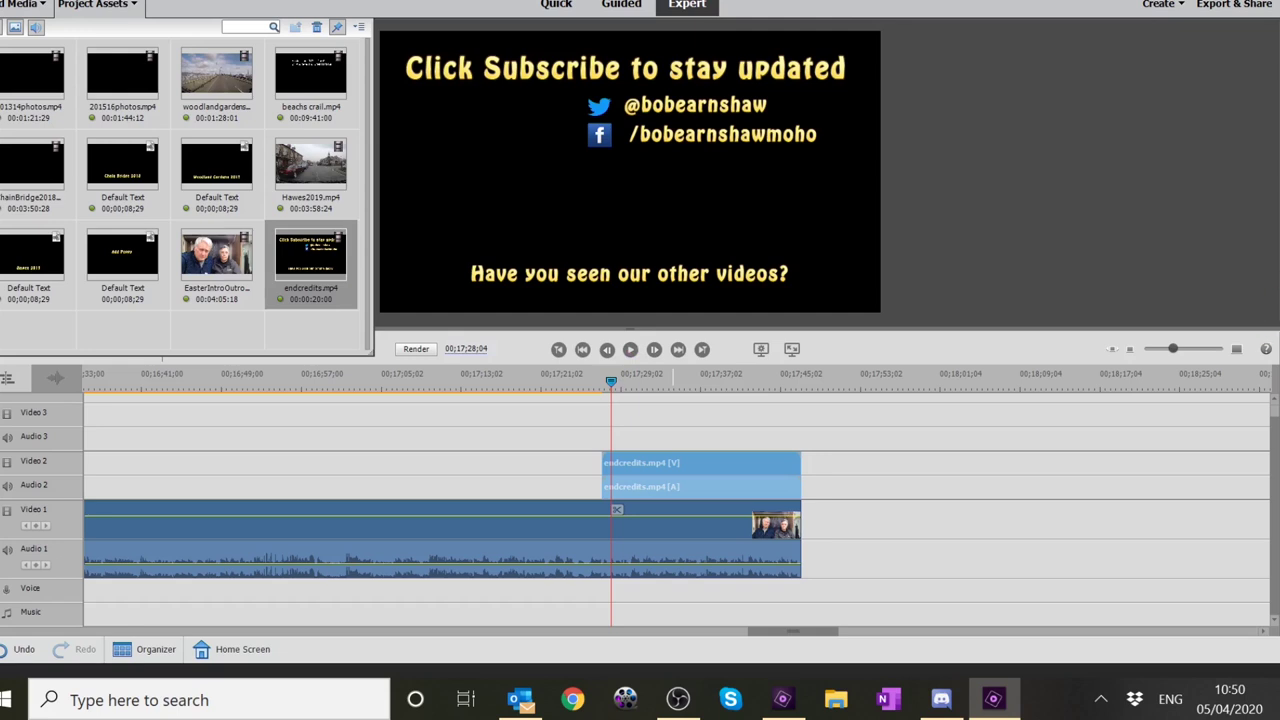
click(1278, 222)
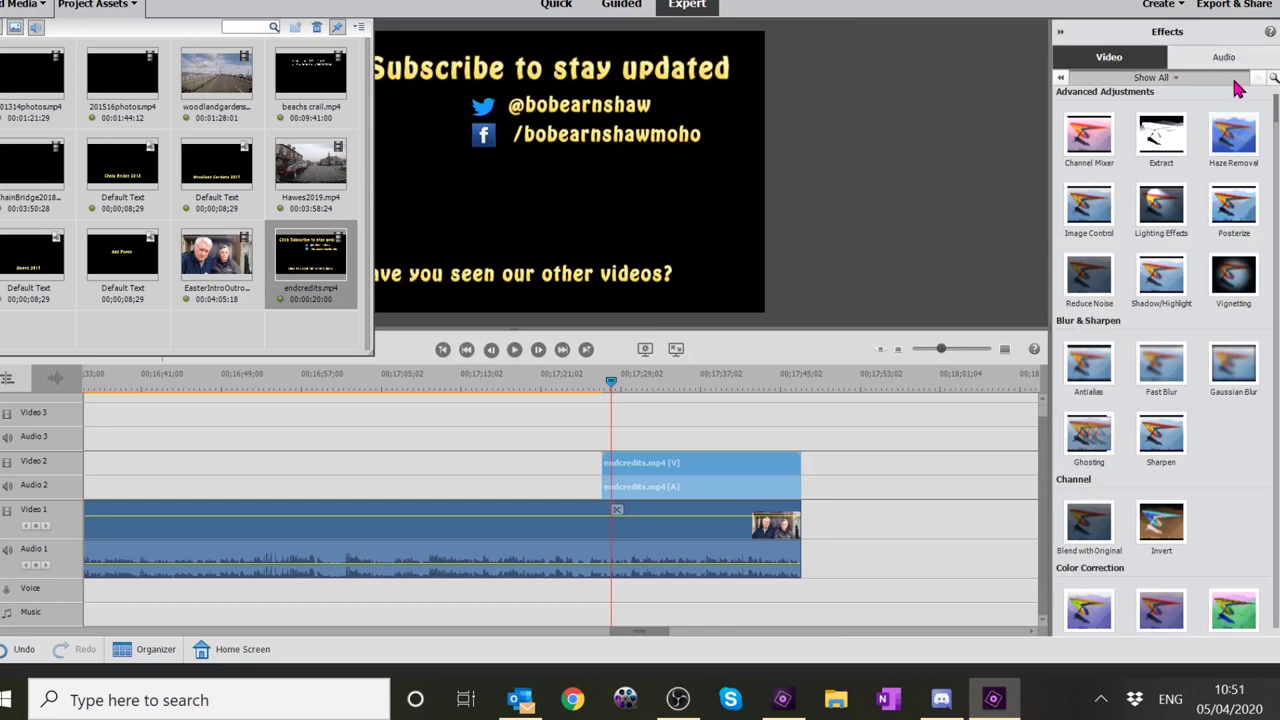
- Drag Chroma Key from Frequently Used effects onto endcredits.mp4, then hide Project Assets
click(1247, 80)
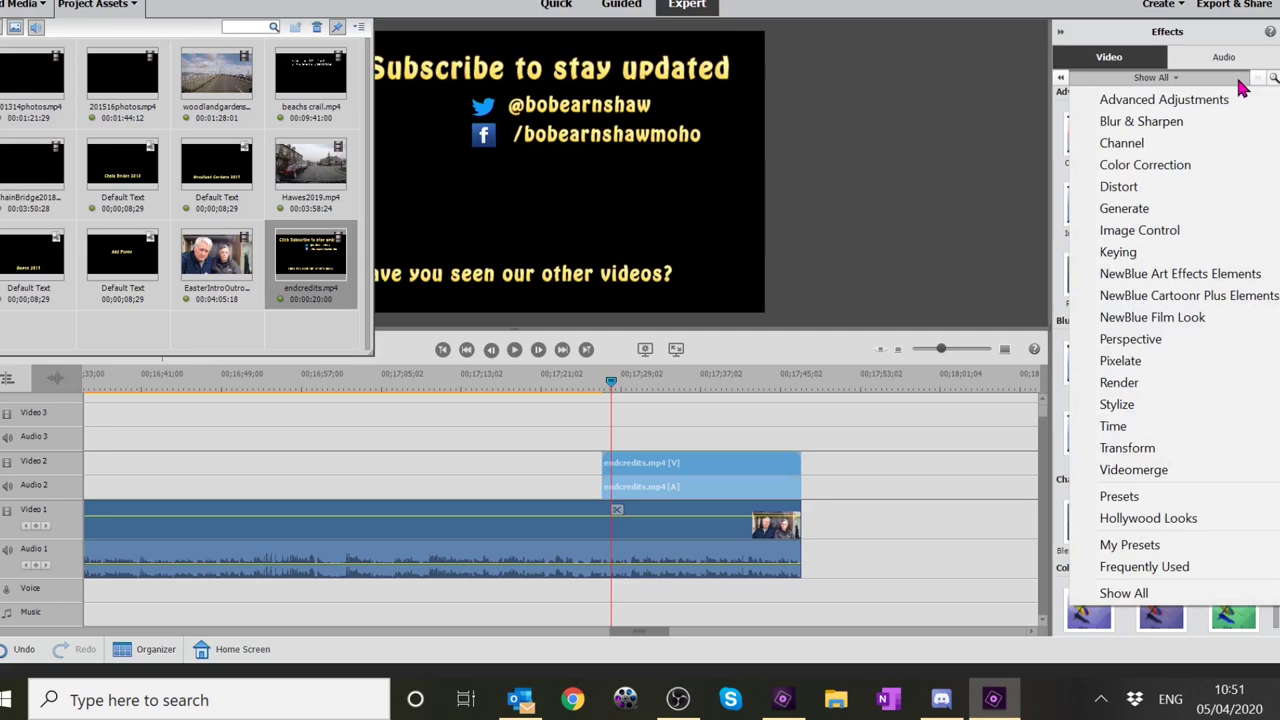
click(1157, 570)
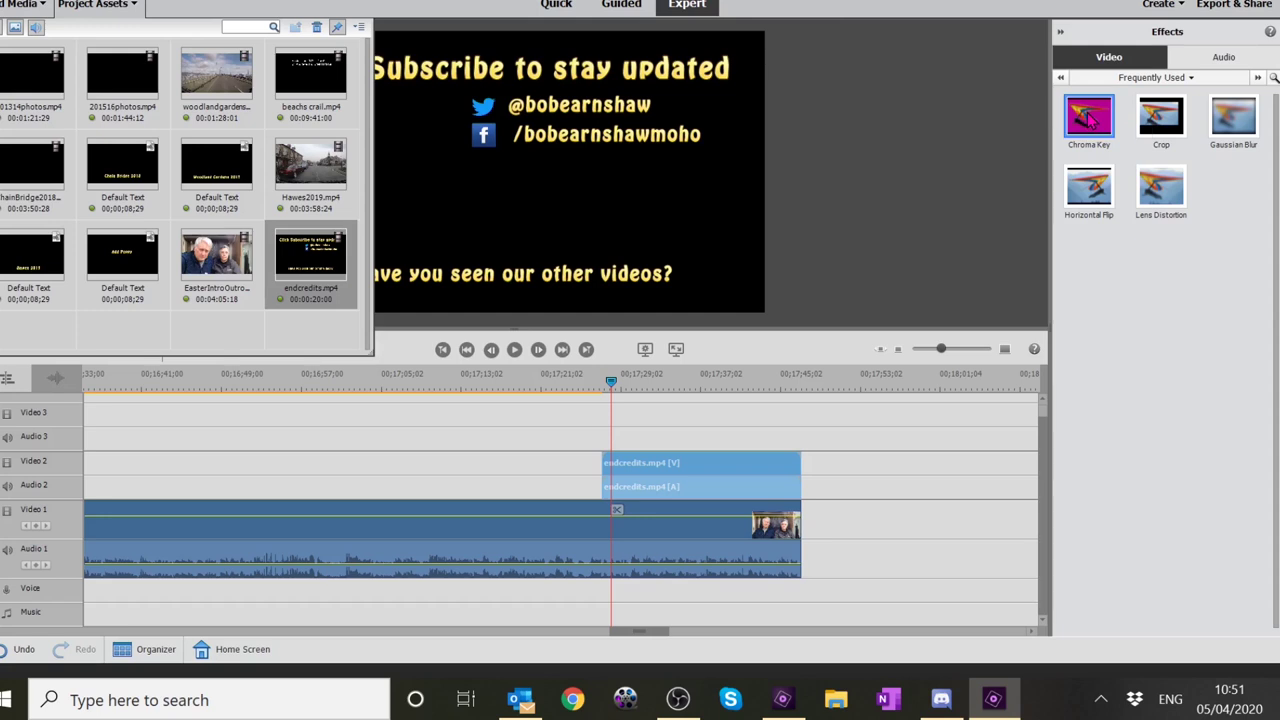
drag(1088, 116, 744, 471)
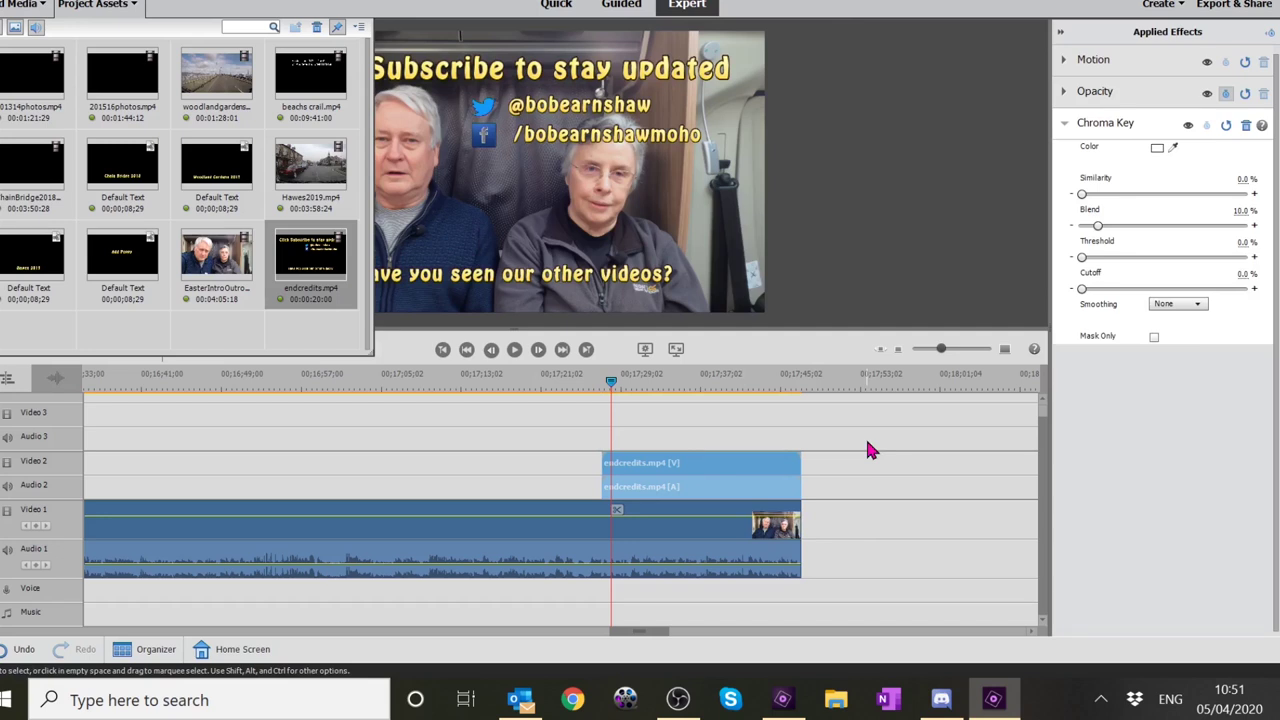
click(120, 8)
drag(611, 383, 513, 381)
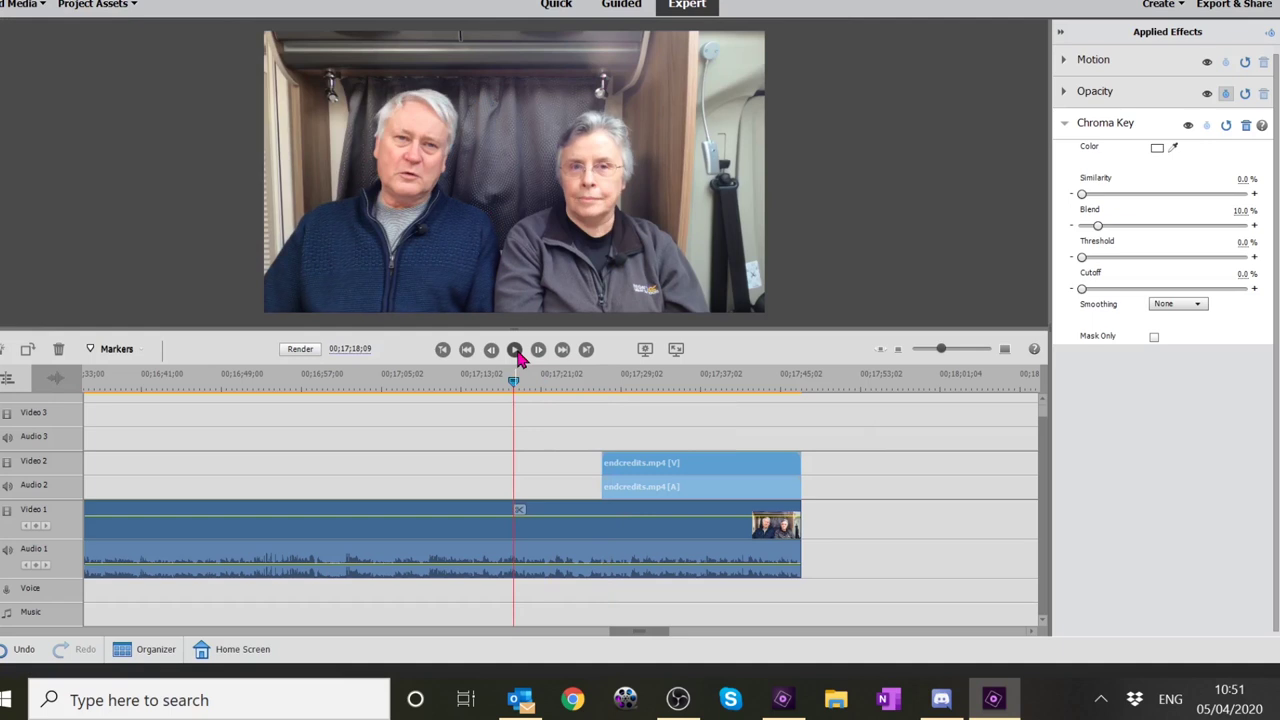
click(515, 350)
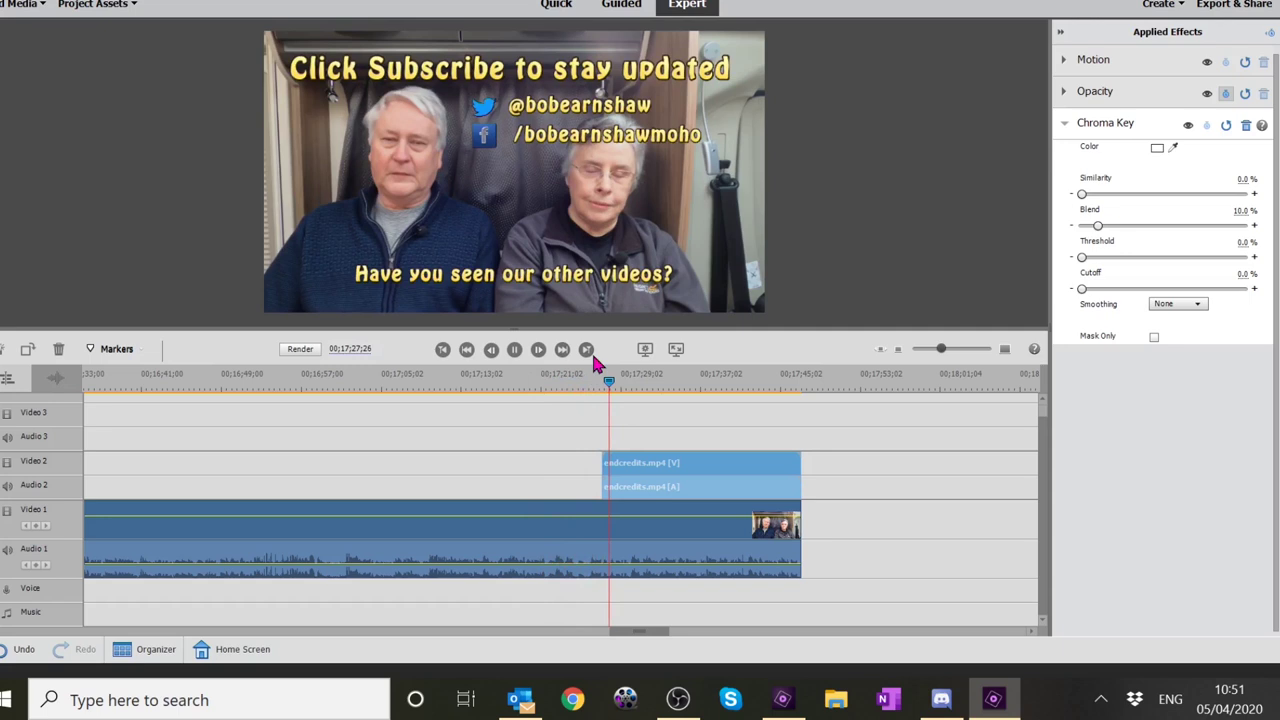
click(516, 352)
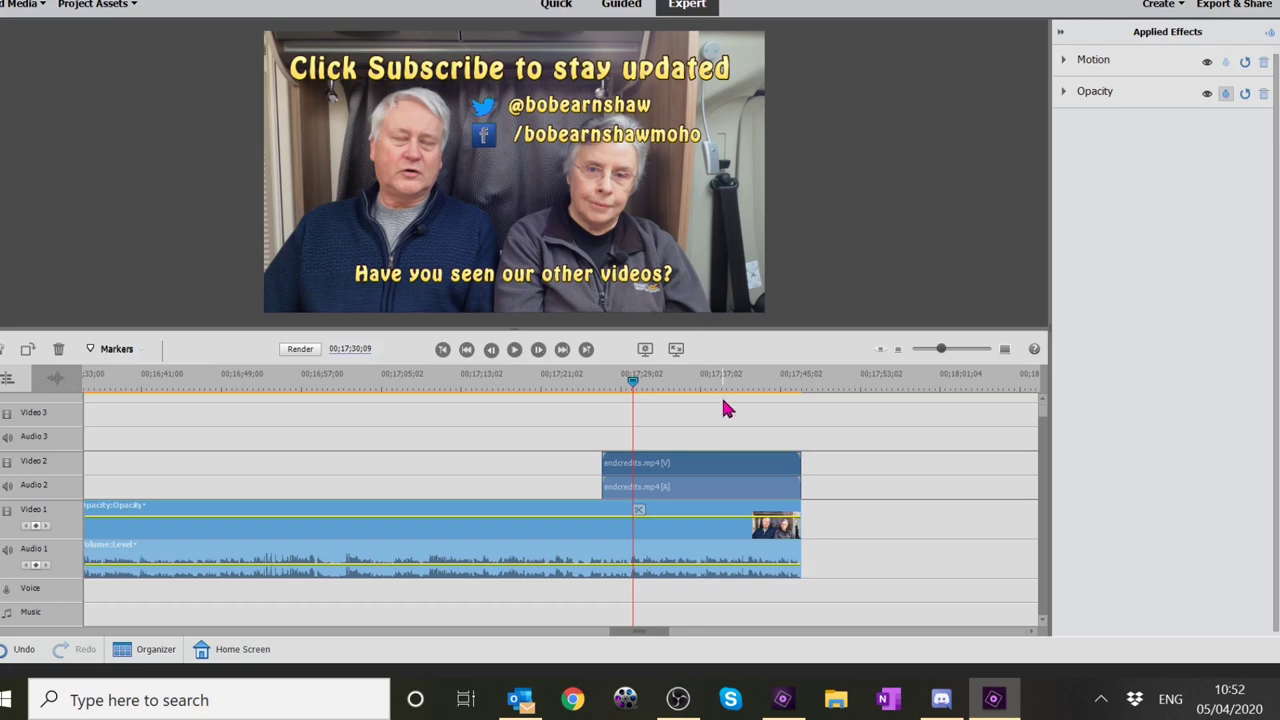
- Select the endcredits clip and widen the Audio Mixer to show more tracks
click(721, 472)
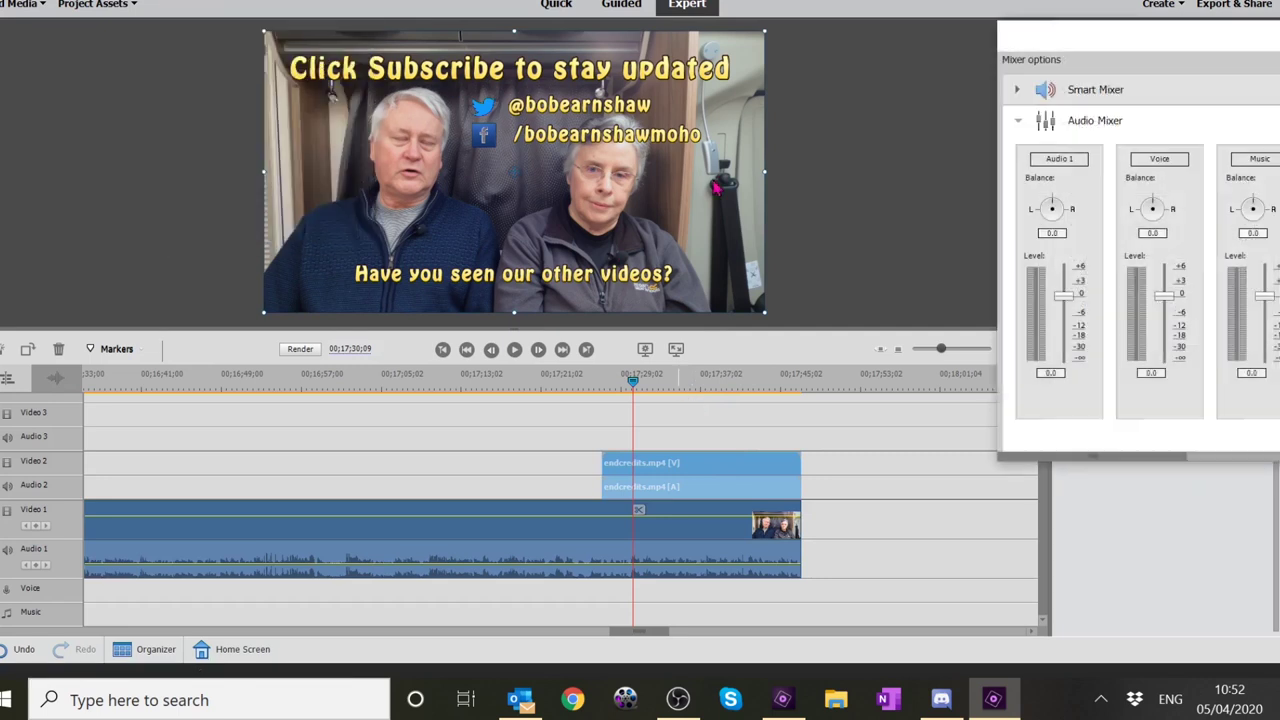
drag(996, 145, 803, 180)
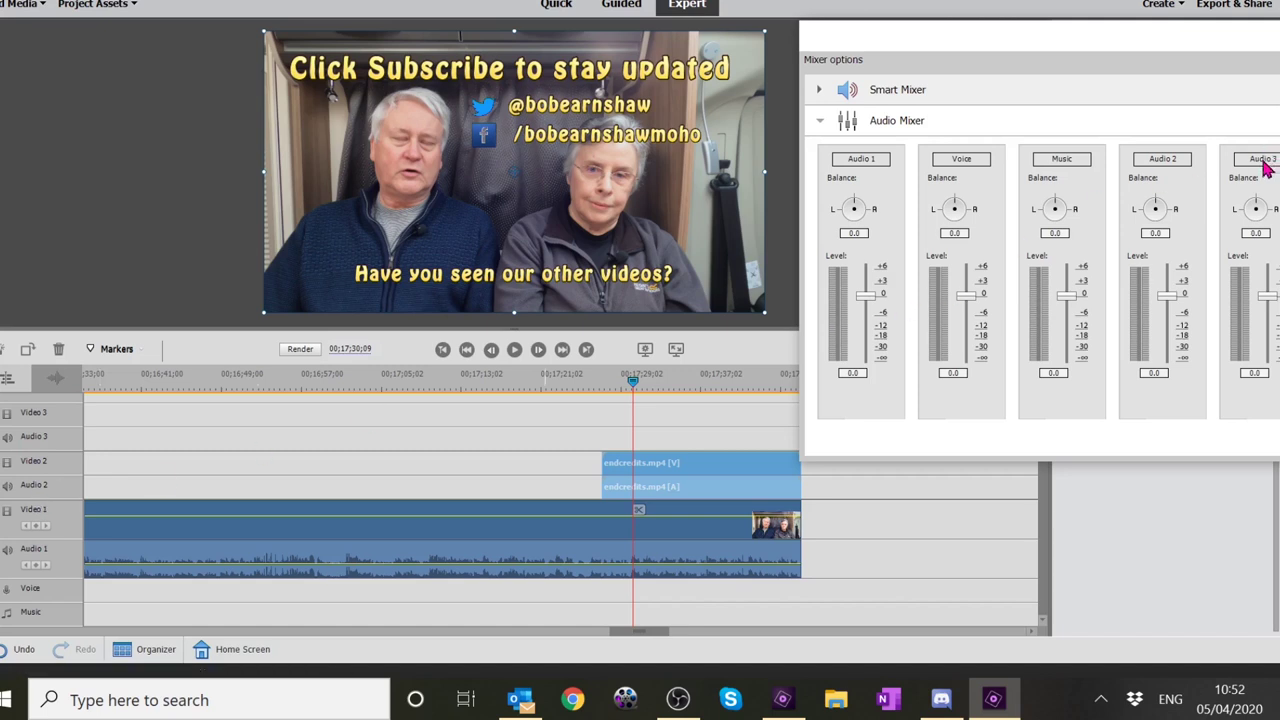
drag(1251, 371, 1262, 371)
click(1256, 373)
click(1155, 304)
- Set the Audio 2 level to -12.0 and play back to hear the balance
click(1155, 374)
key(BackSpace)
text(-12)
click(1192, 405)
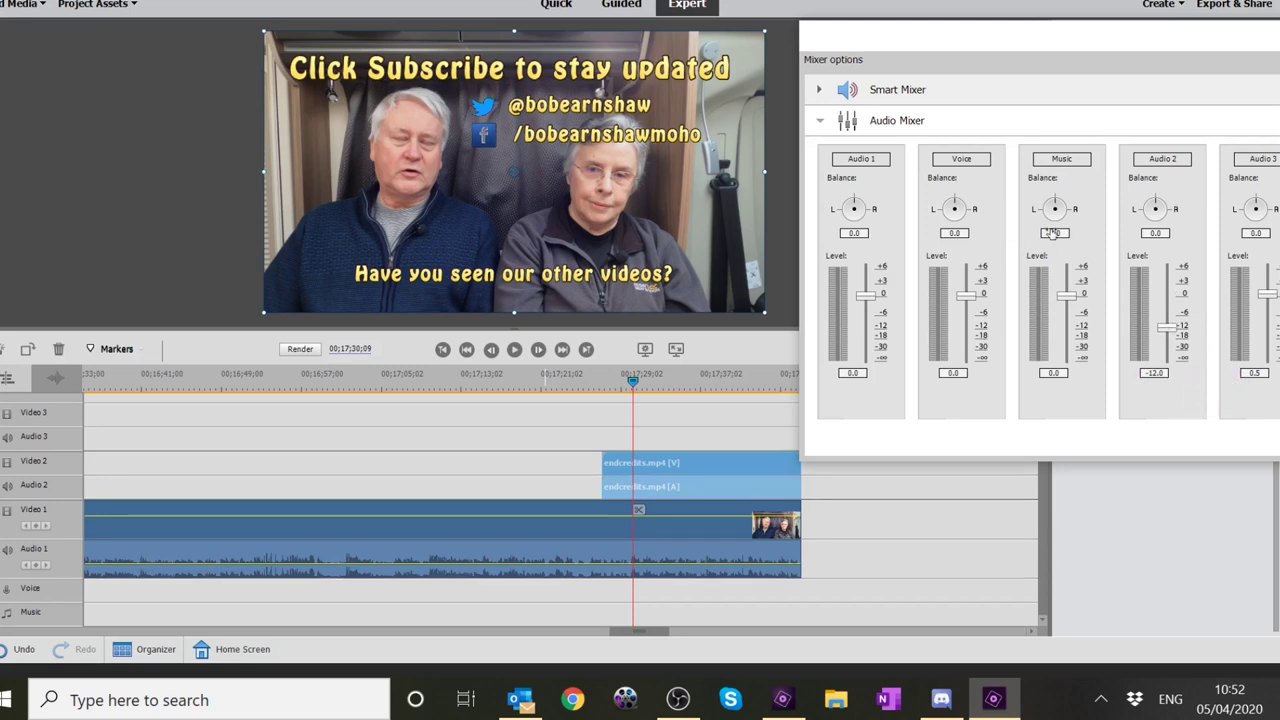
click(515, 354)
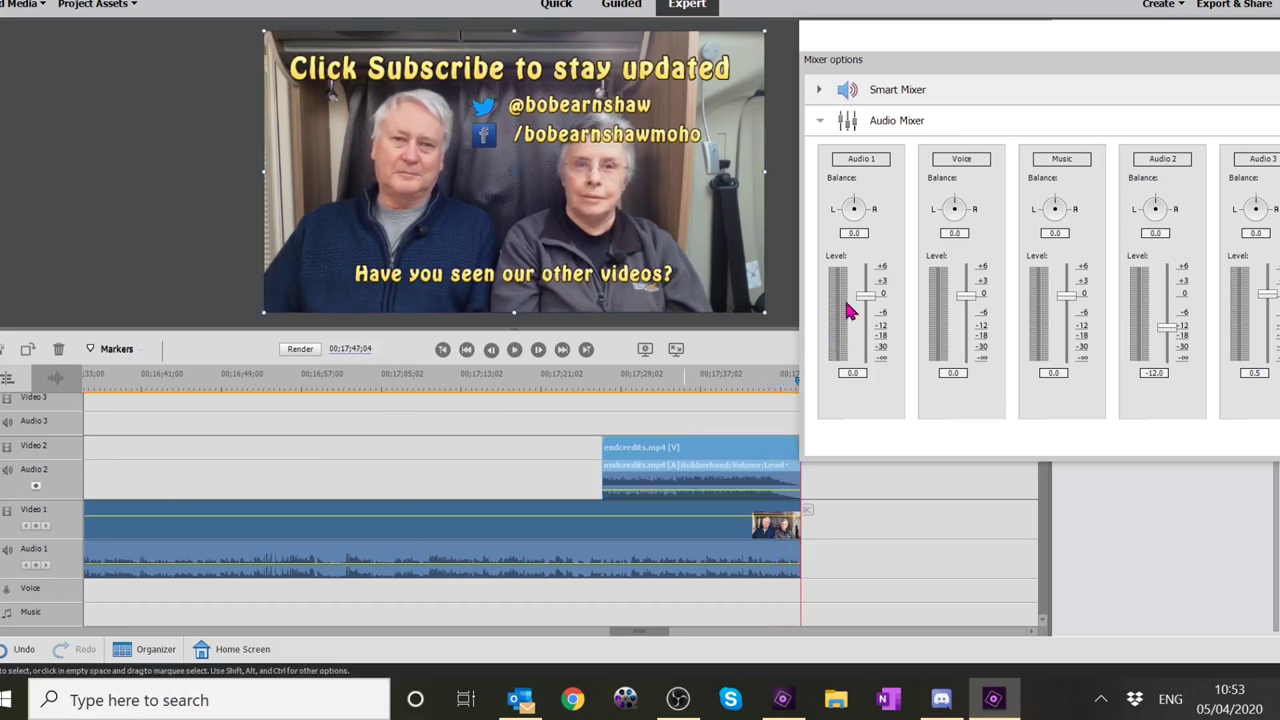
- Set the end-credits Audio 2 level to -12.0 dB
click(675, 390)
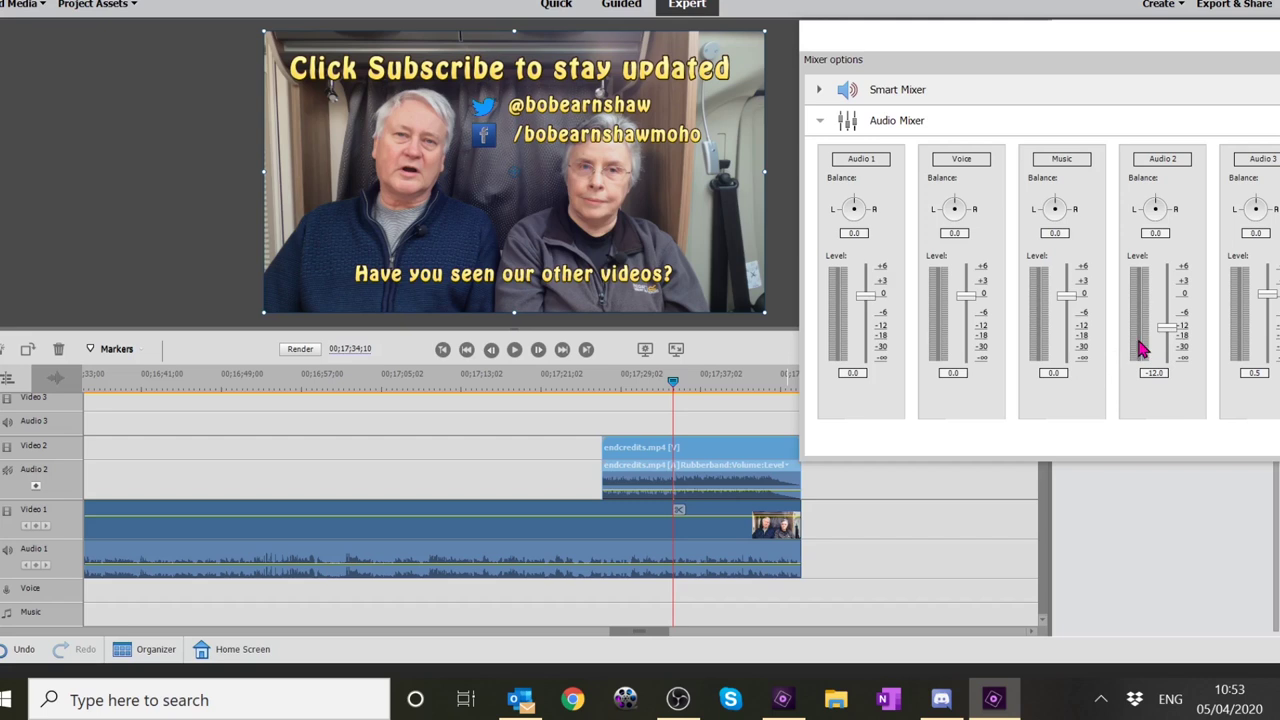
click(1165, 375)
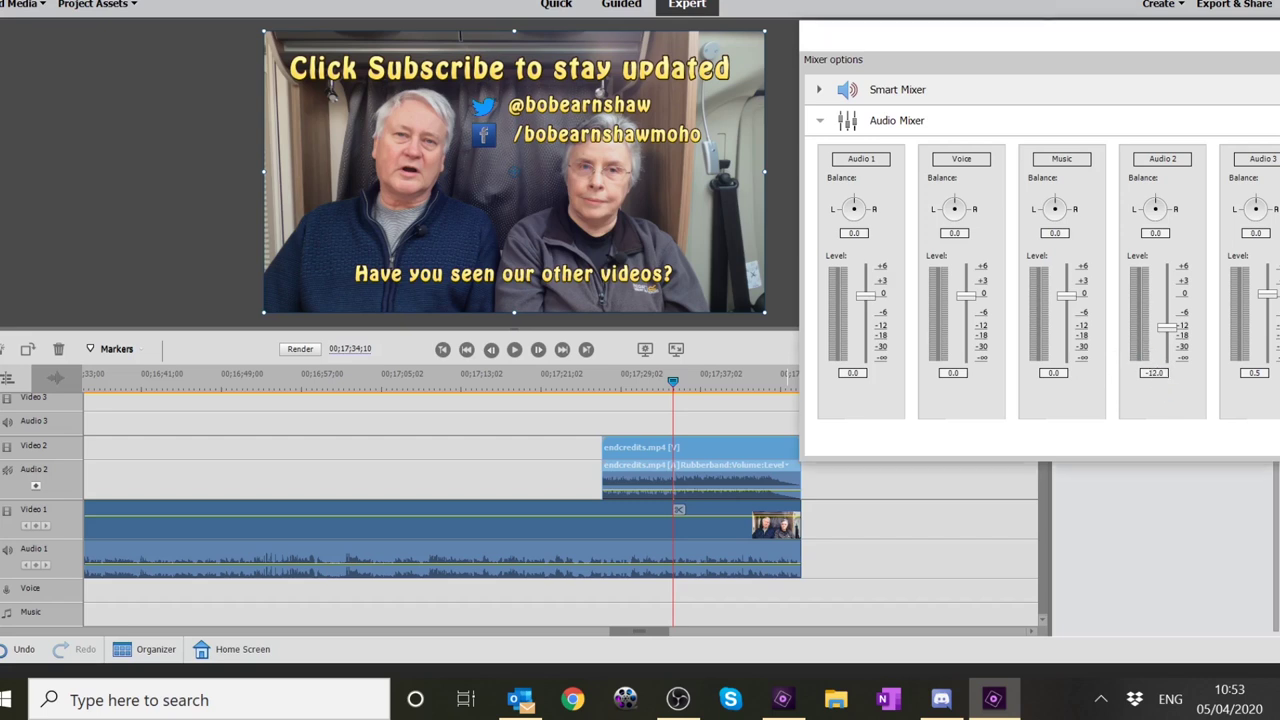
text(-12)
key(Return)
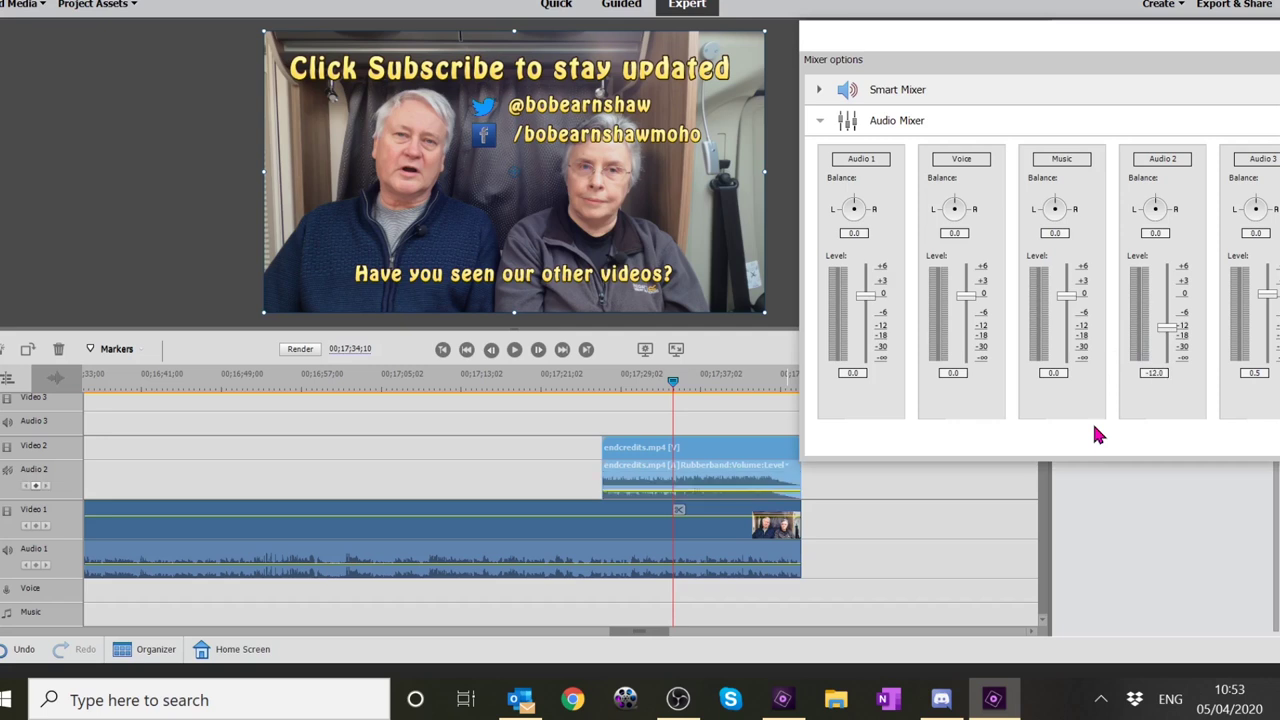
- Play through the ending with the quieter credits, then restart playback from the beginning
click(514, 350)
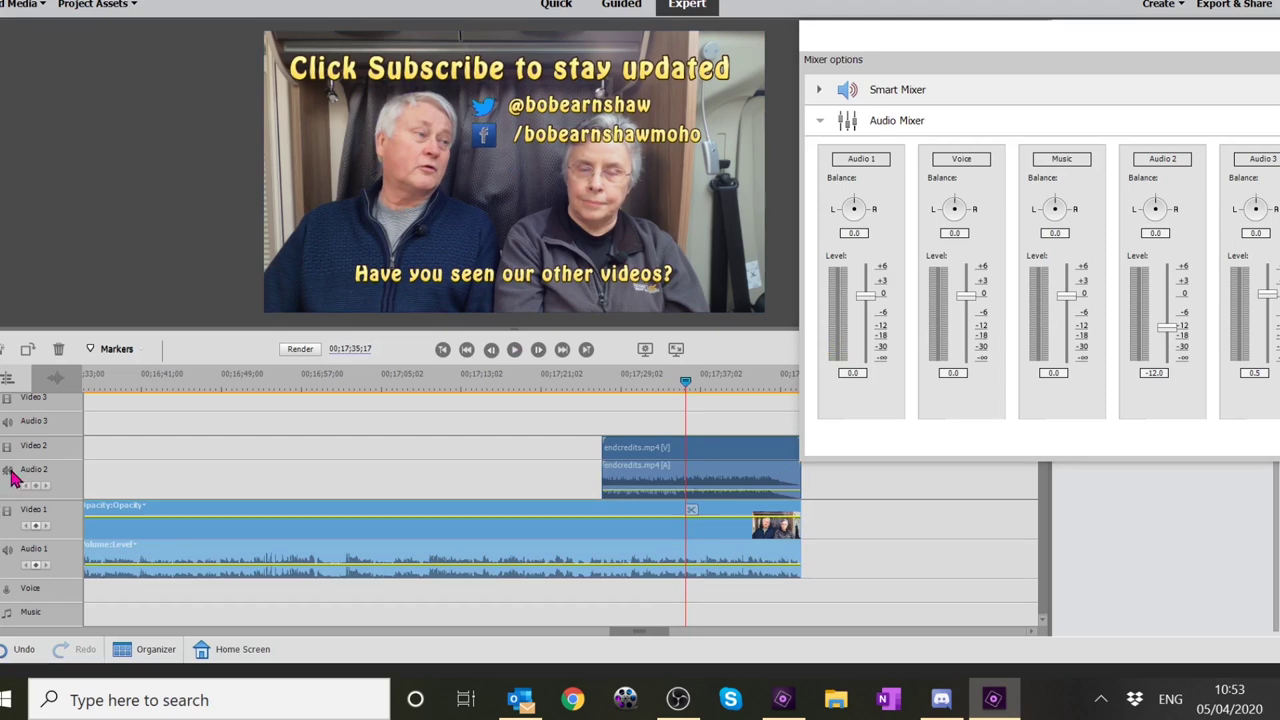
click(514, 350)
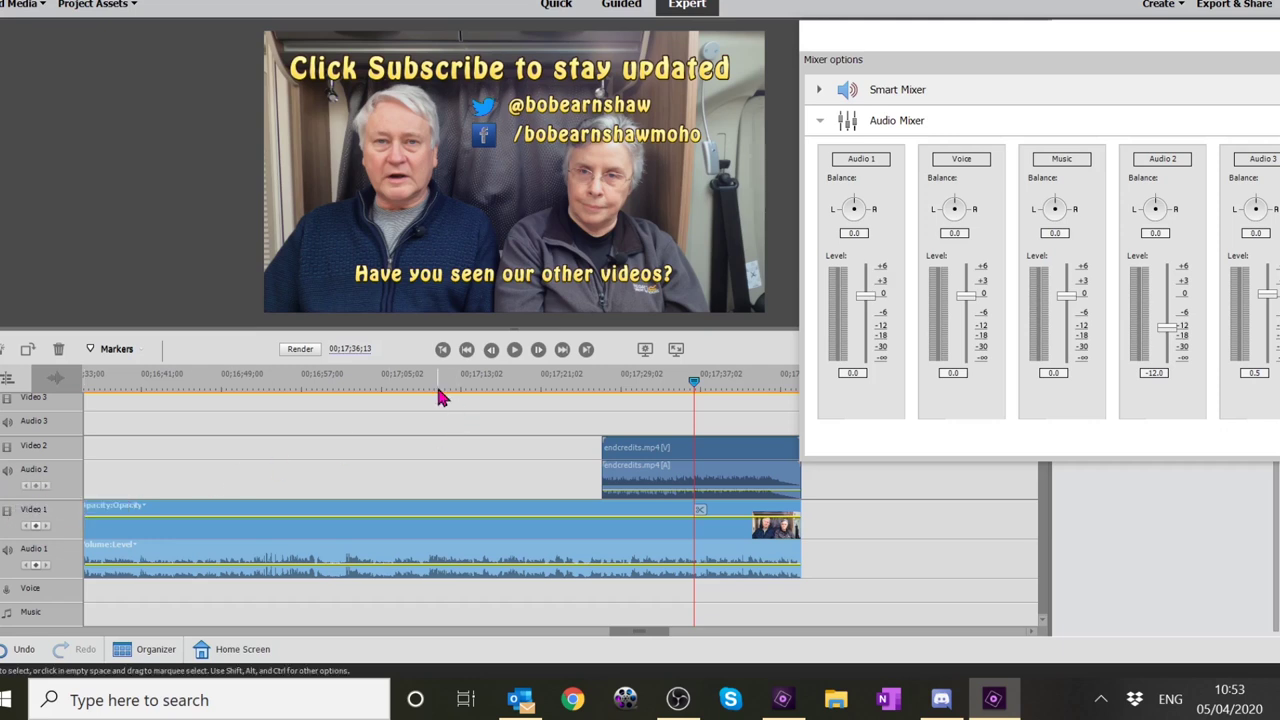
click(515, 352)
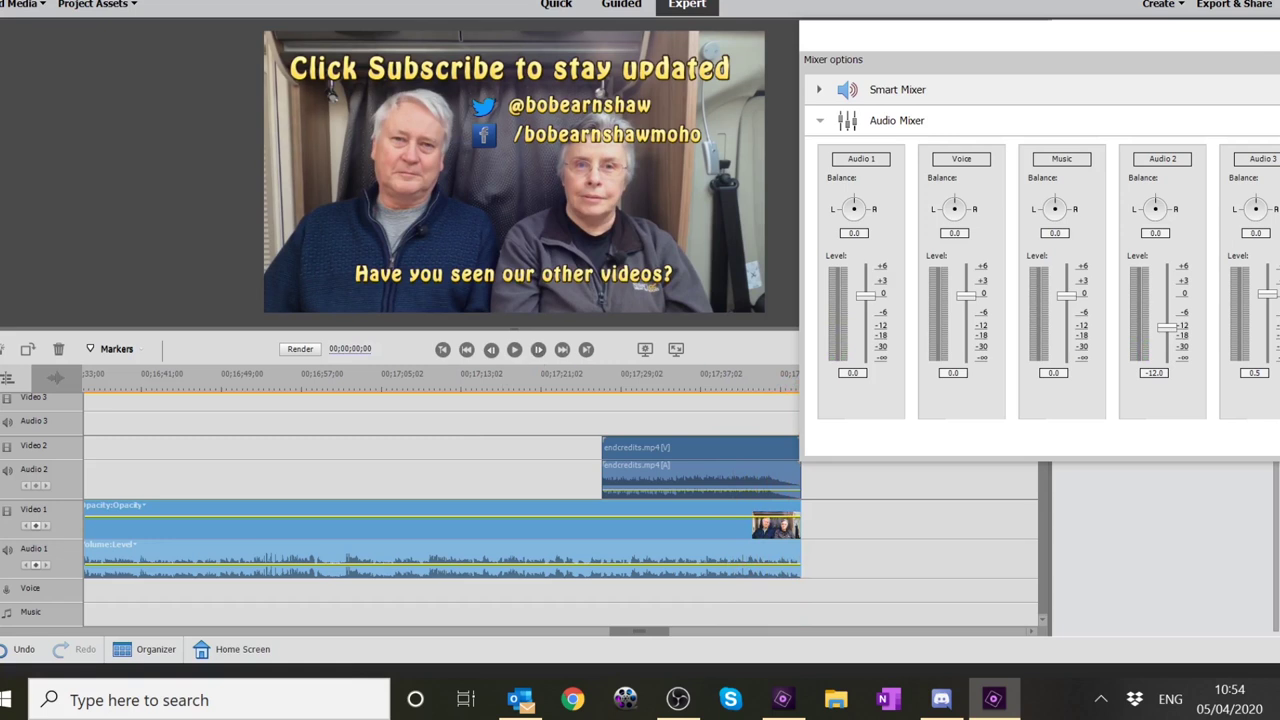
key(space)
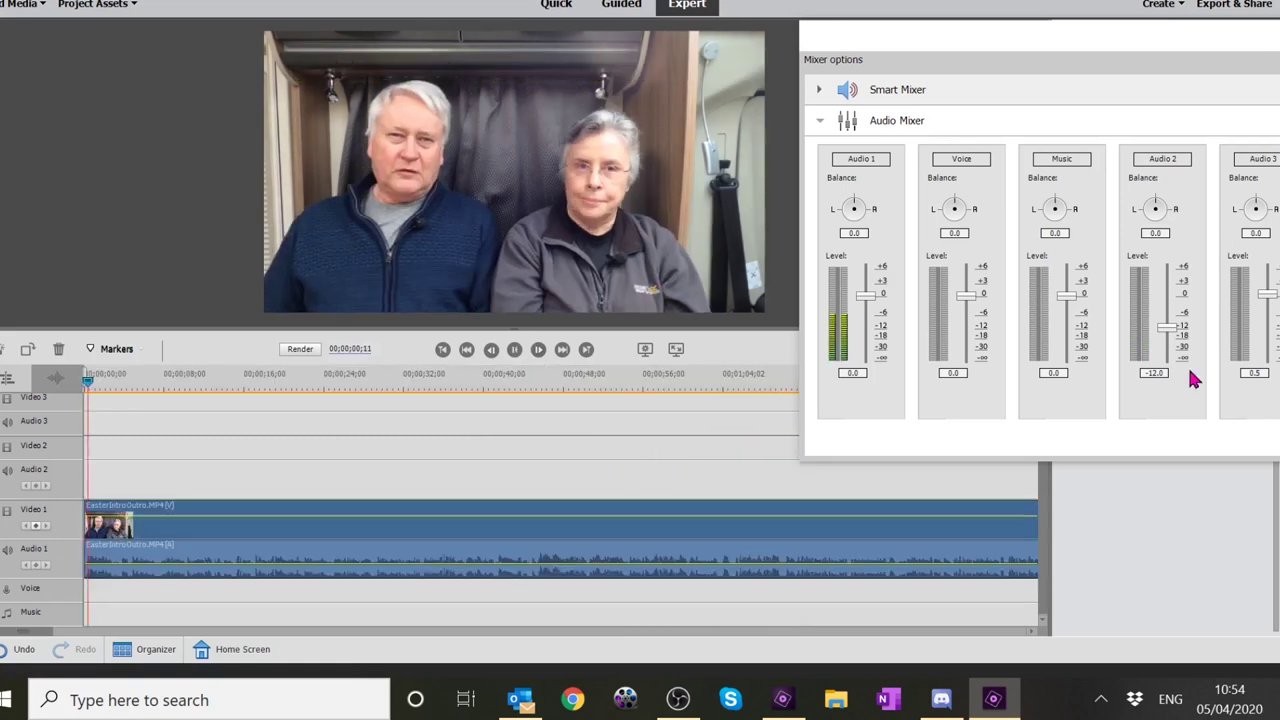
- Stop playback and scroll the timeline to the end credits
click(514, 350)
click(351, 566)
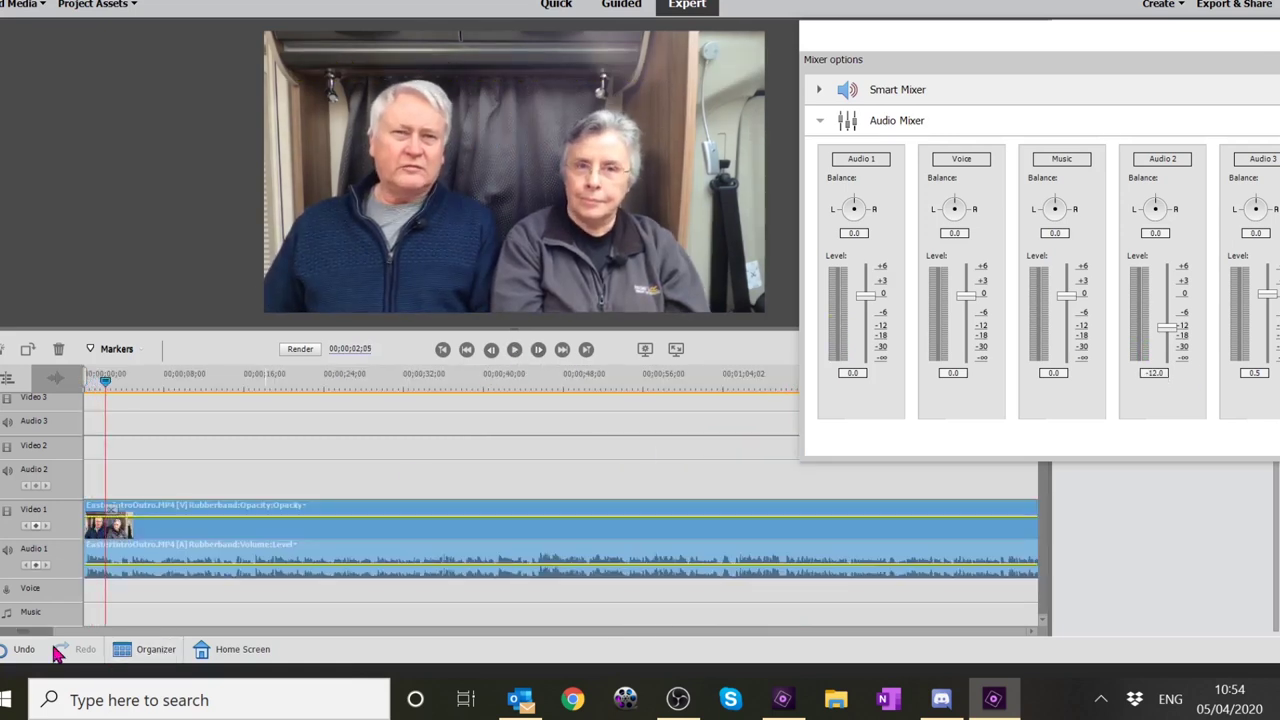
drag(42, 640, 678, 606)
- Drop the credits' Audio 2 level to -15.0 dB and play the ending to check
click(338, 380)
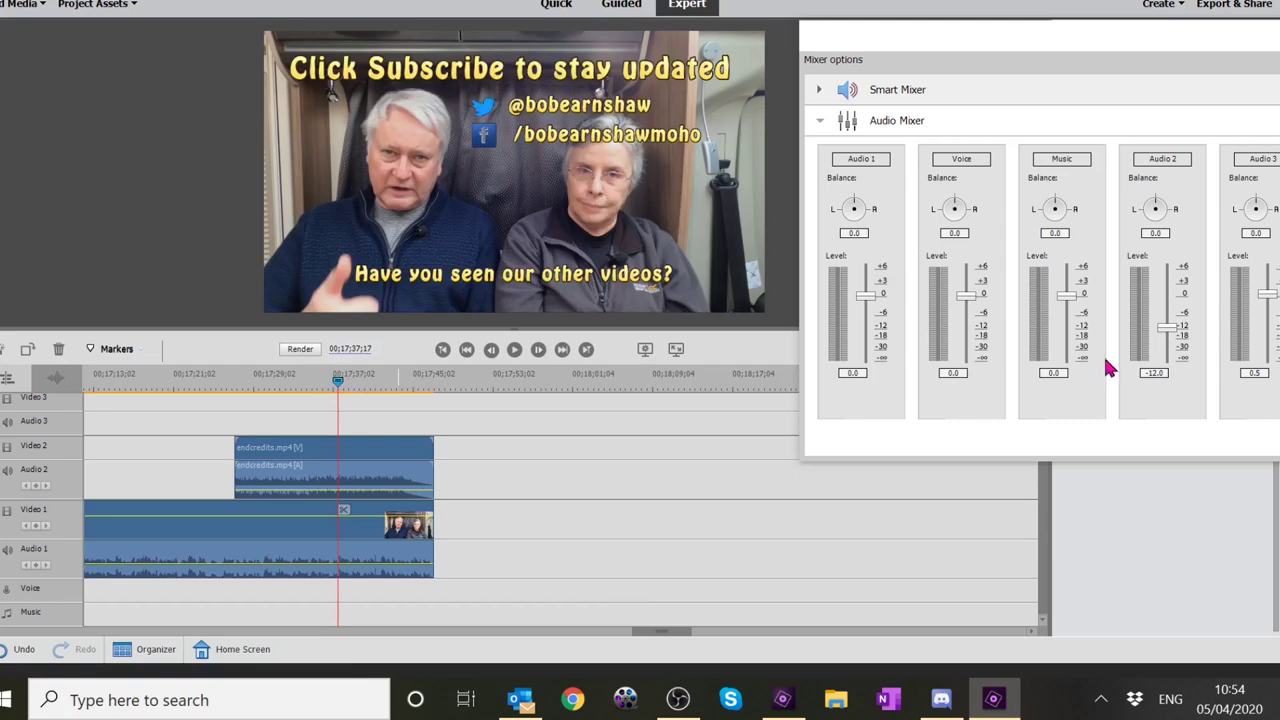
click(1155, 373)
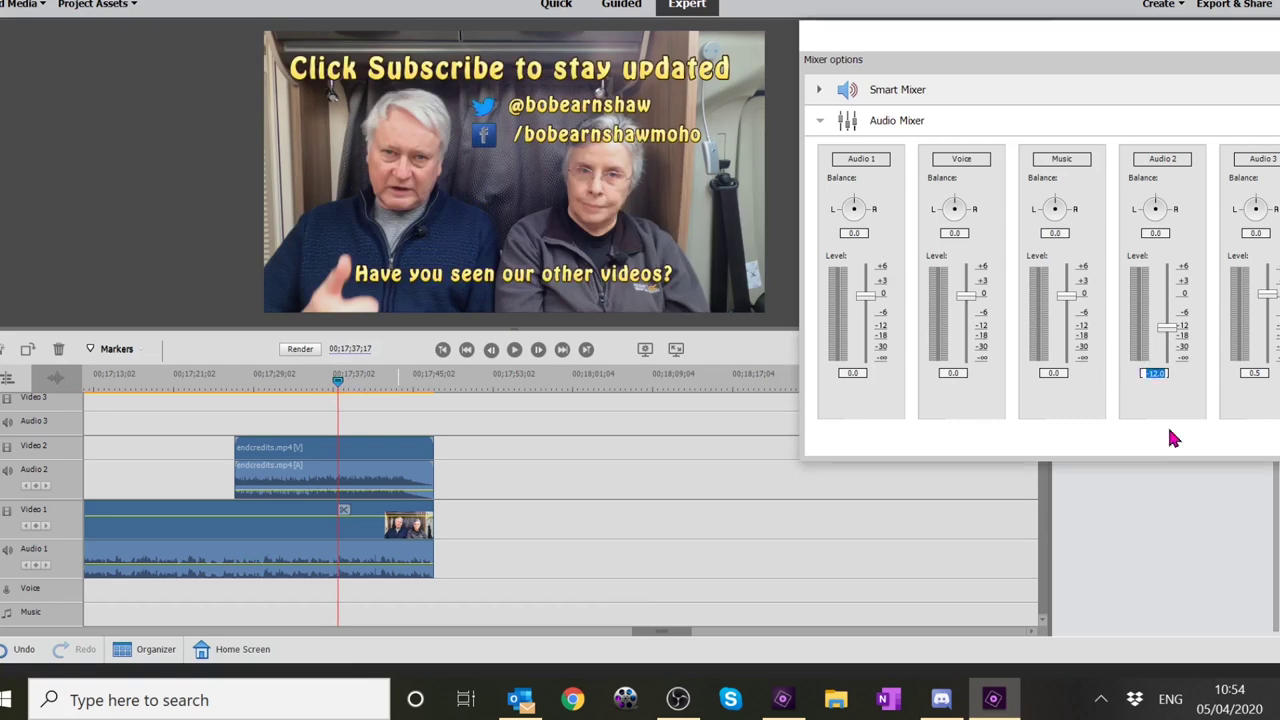
text(-15)
key(Return)
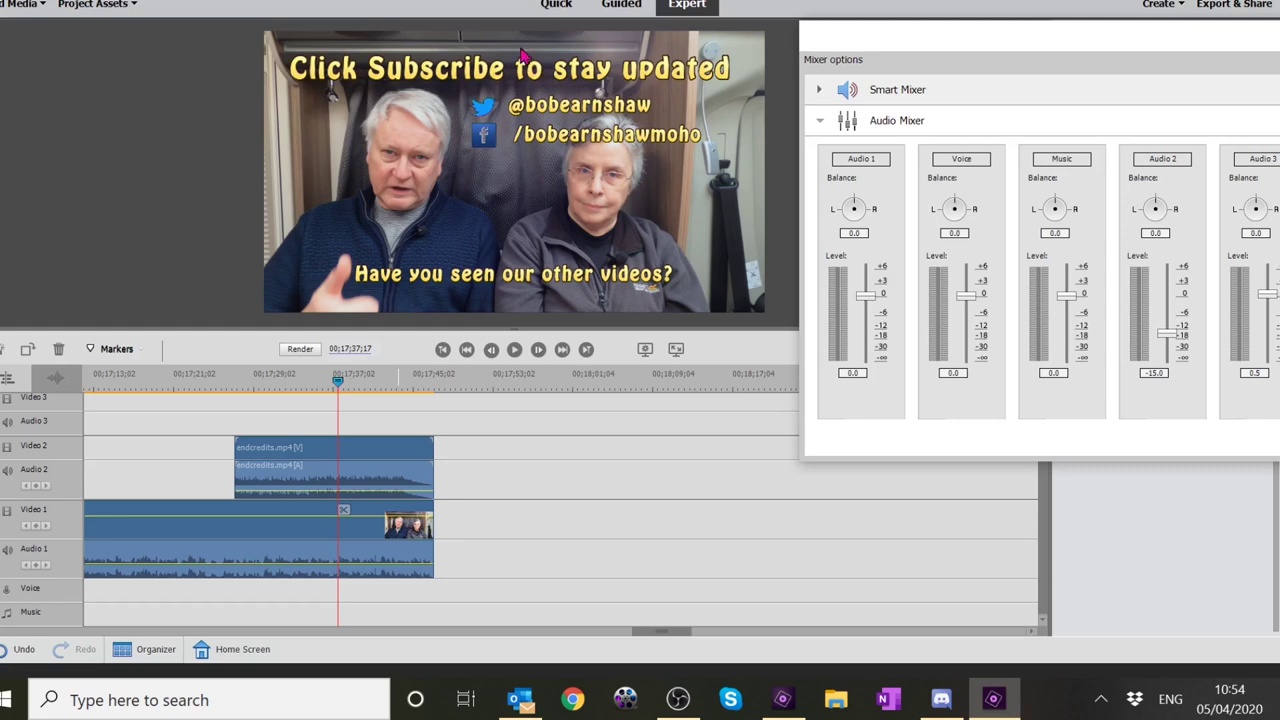
click(516, 356)
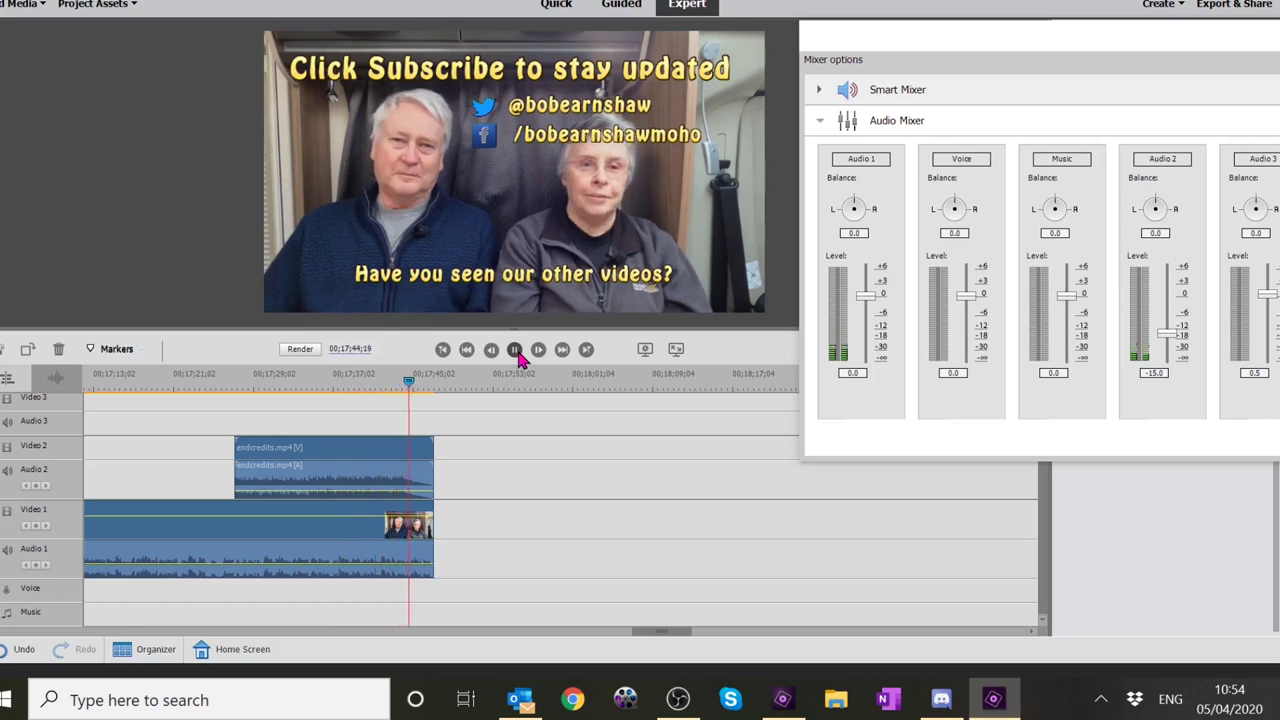
click(517, 356)
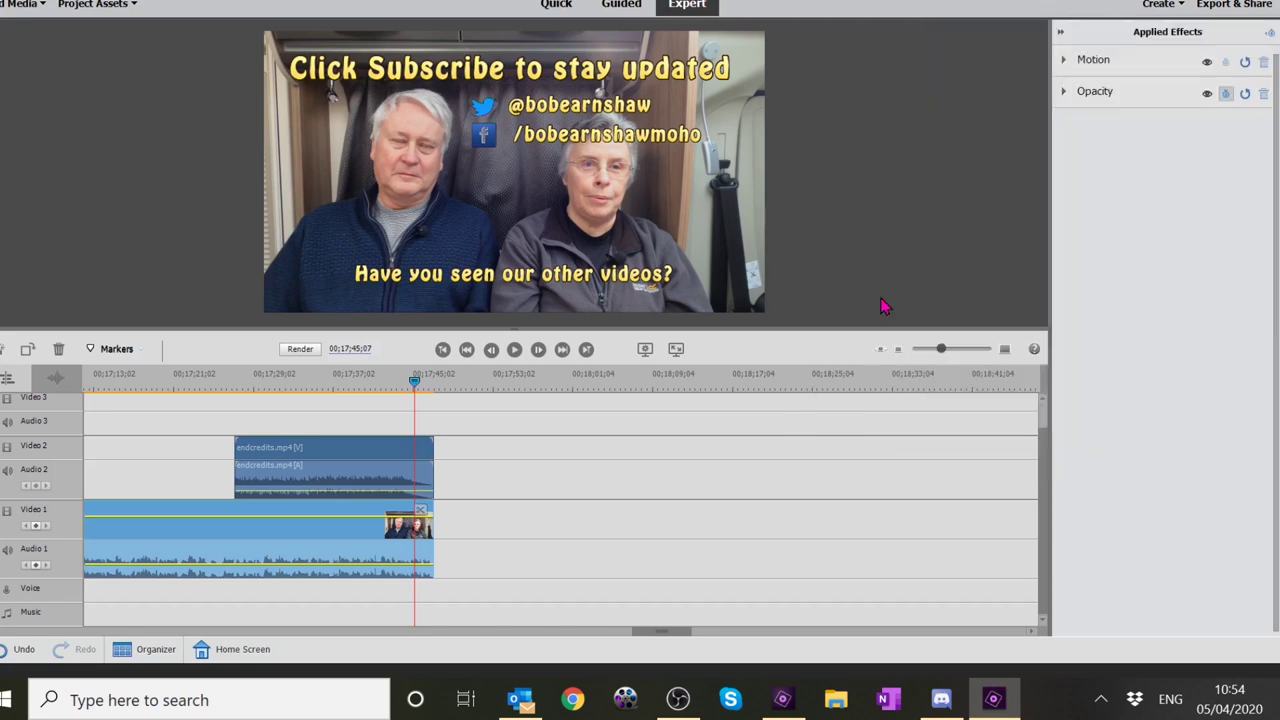
- Zoom out and scroll the timeline to show the whole movie
drag(940, 349, 921, 350)
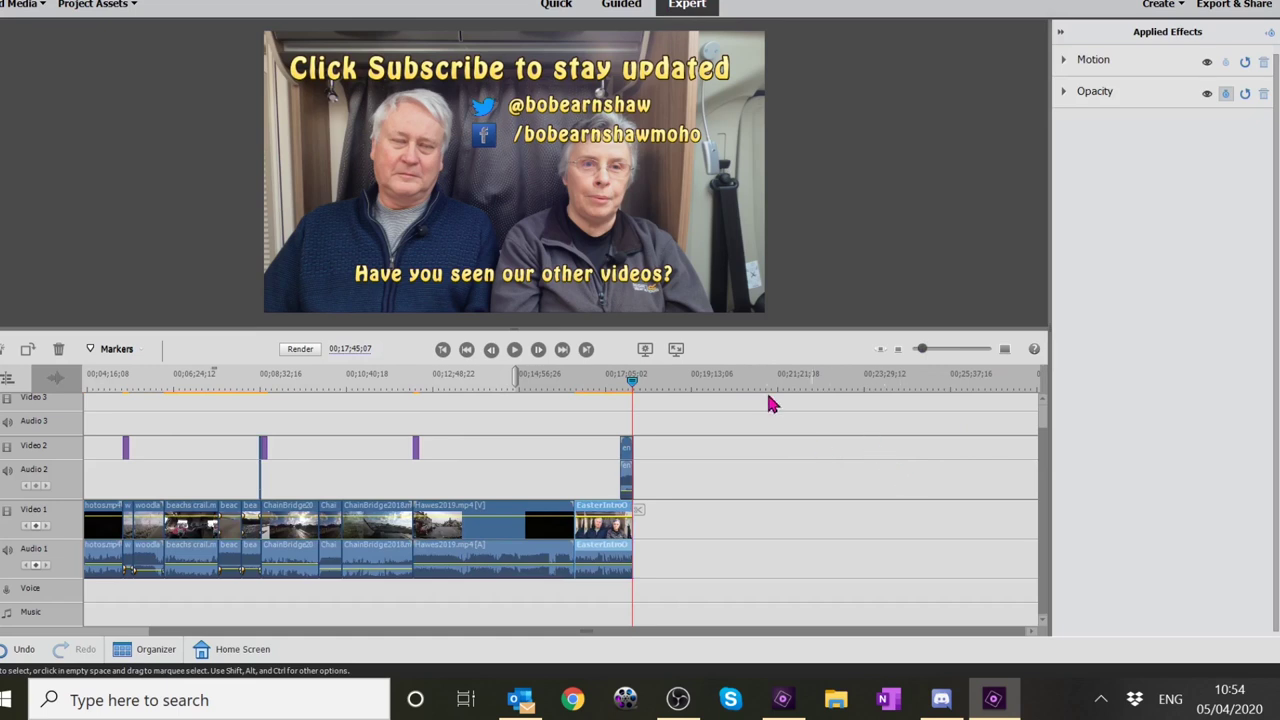
drag(522, 637, 469, 651)
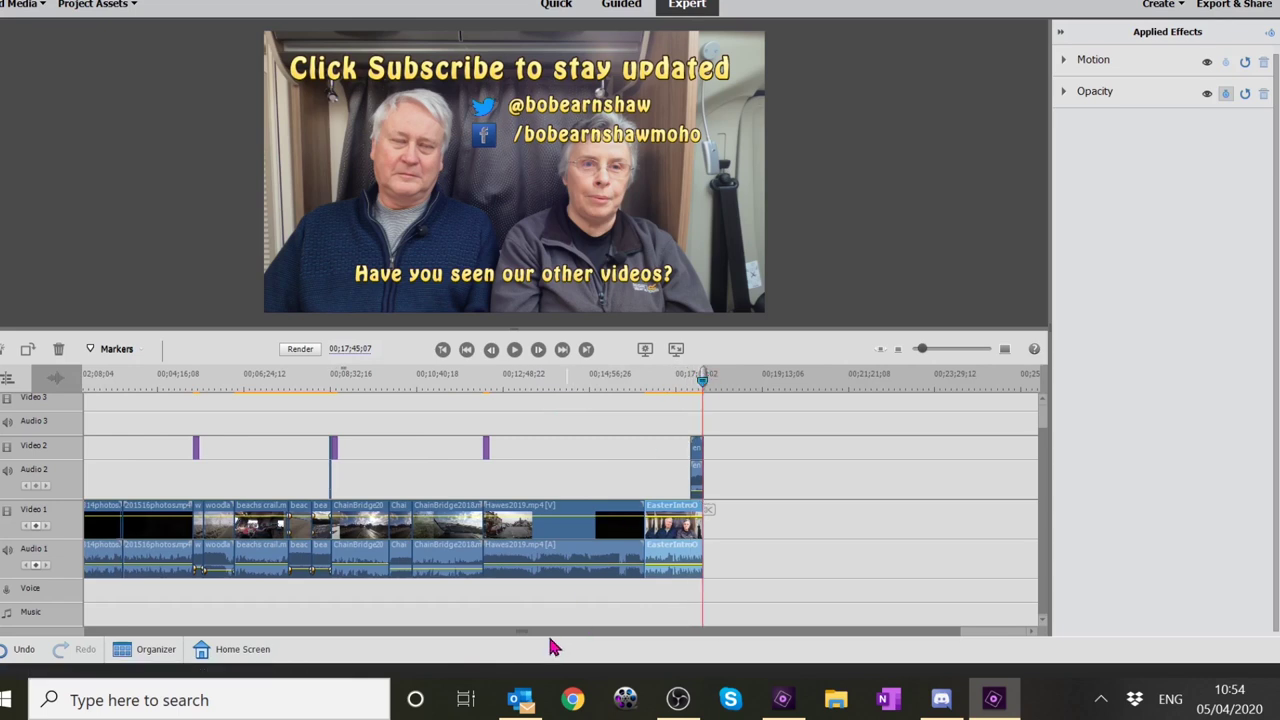
drag(549, 643, 429, 654)
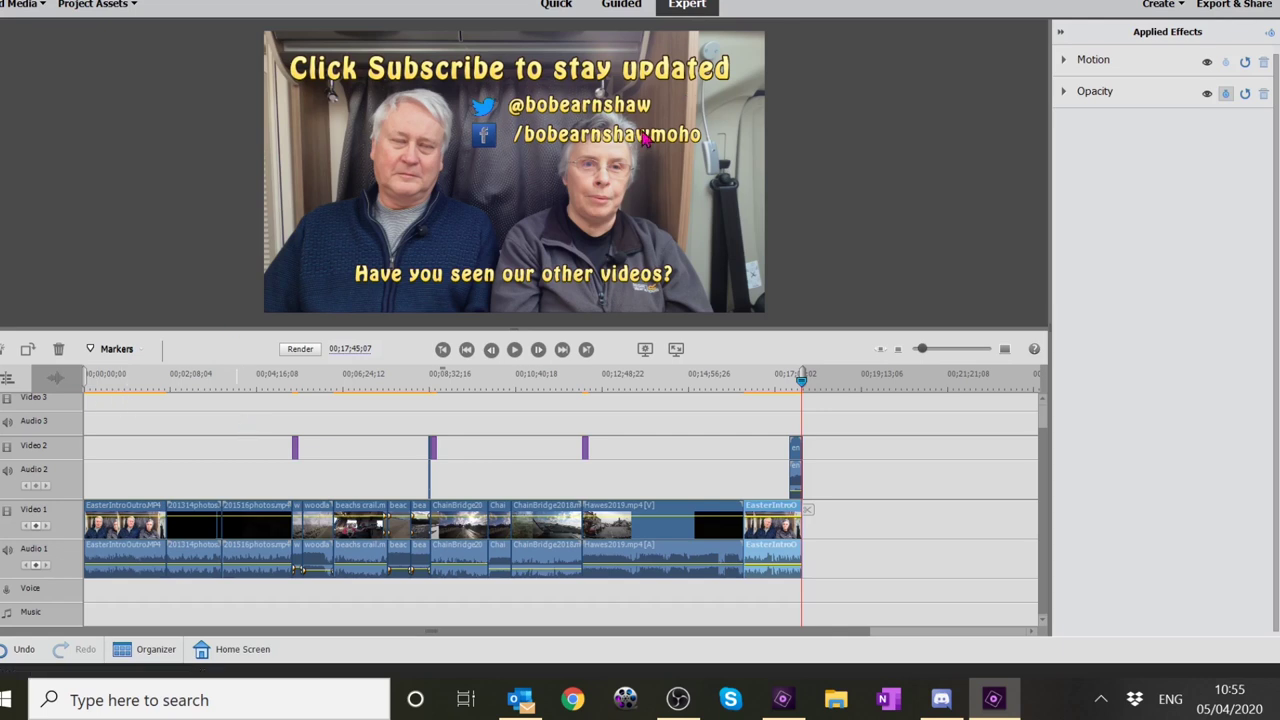
- Save the project and bring the playhead back near the movie's start
key(ctrl+s)
drag(802, 392, 679, 396)
drag(593, 398, 91, 391)
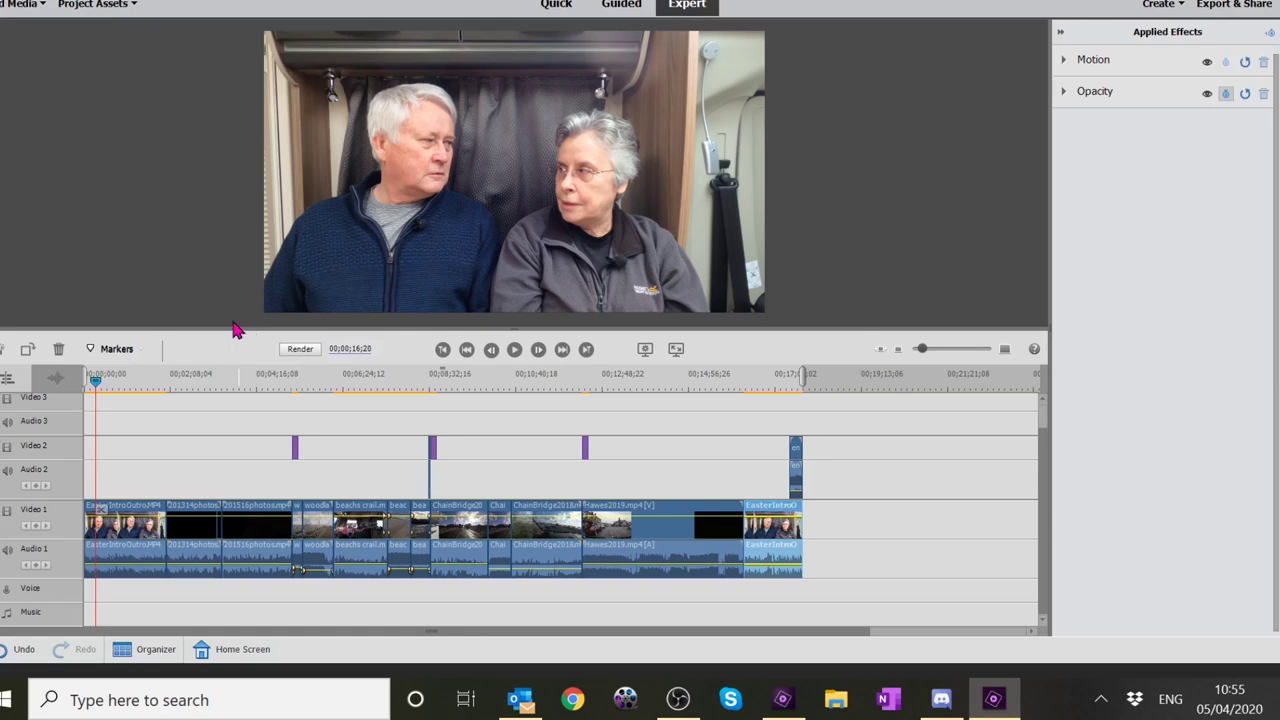
- Step back frame by frame to 00;00;47;23, where both presenters face the camera
mouse_move(98, 390)
mouse_down()
mouse_move(190, 397)
mouse_move(117, 400)
mouse_up()
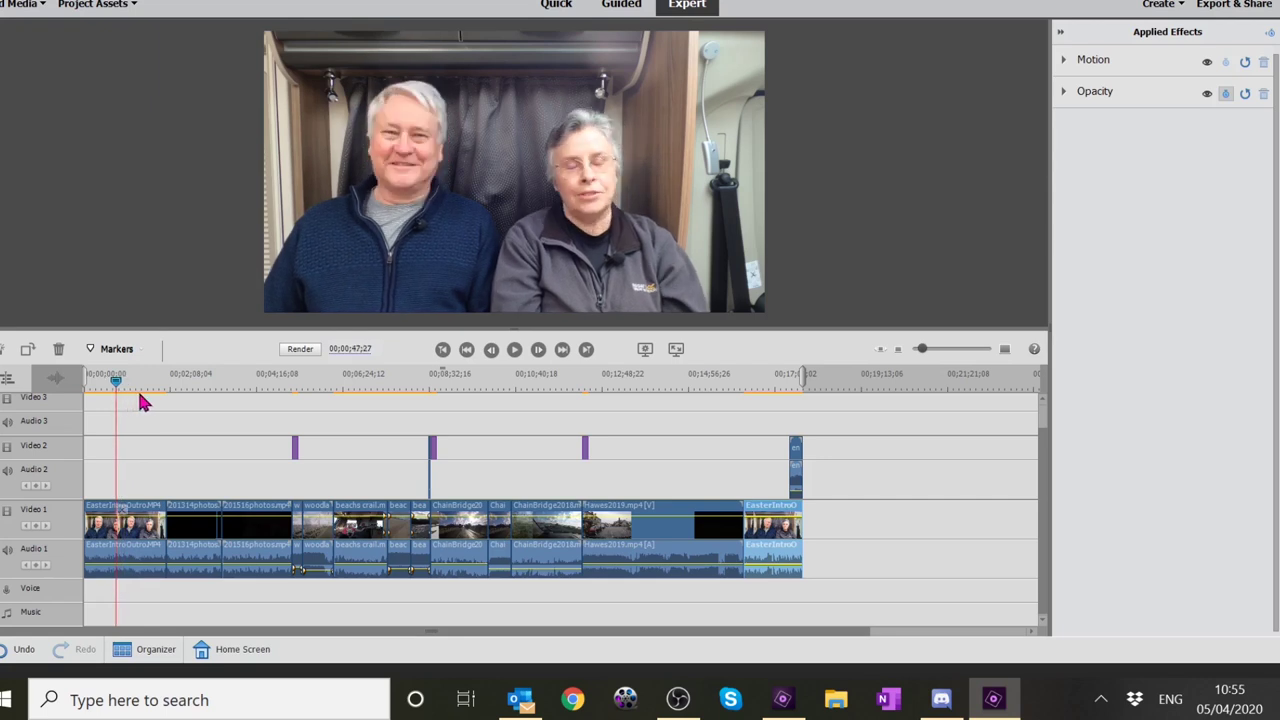
click(491, 357)
click(491, 360)
click(491, 360)
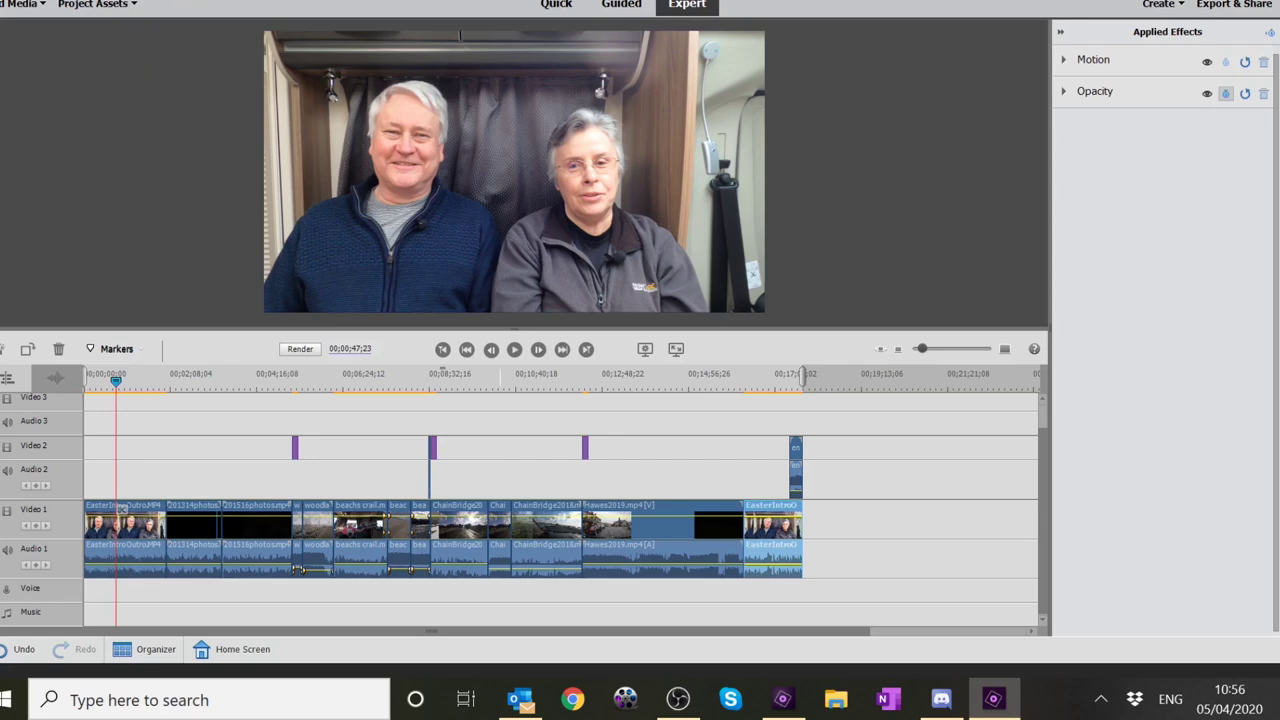
- Make a freeze frame of the current shot with Tools > Freeze Frame and begin exporting it as JPEG
click(190, 0)
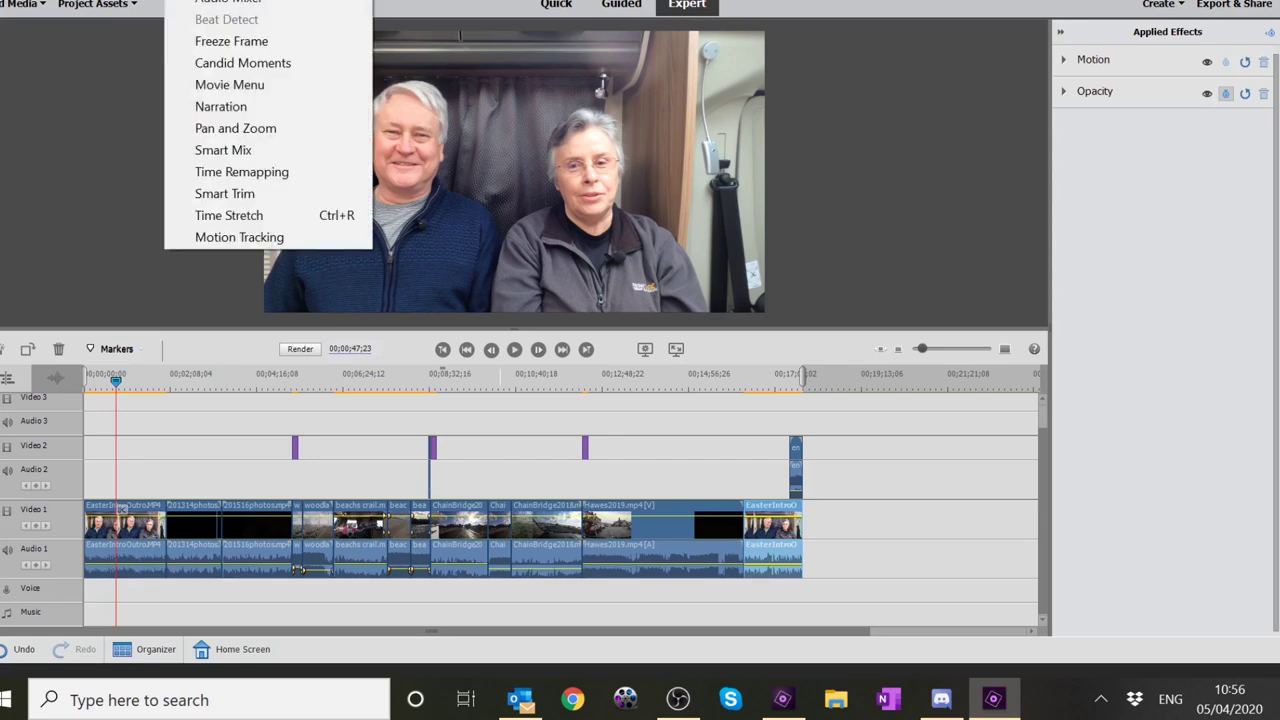
click(240, 42)
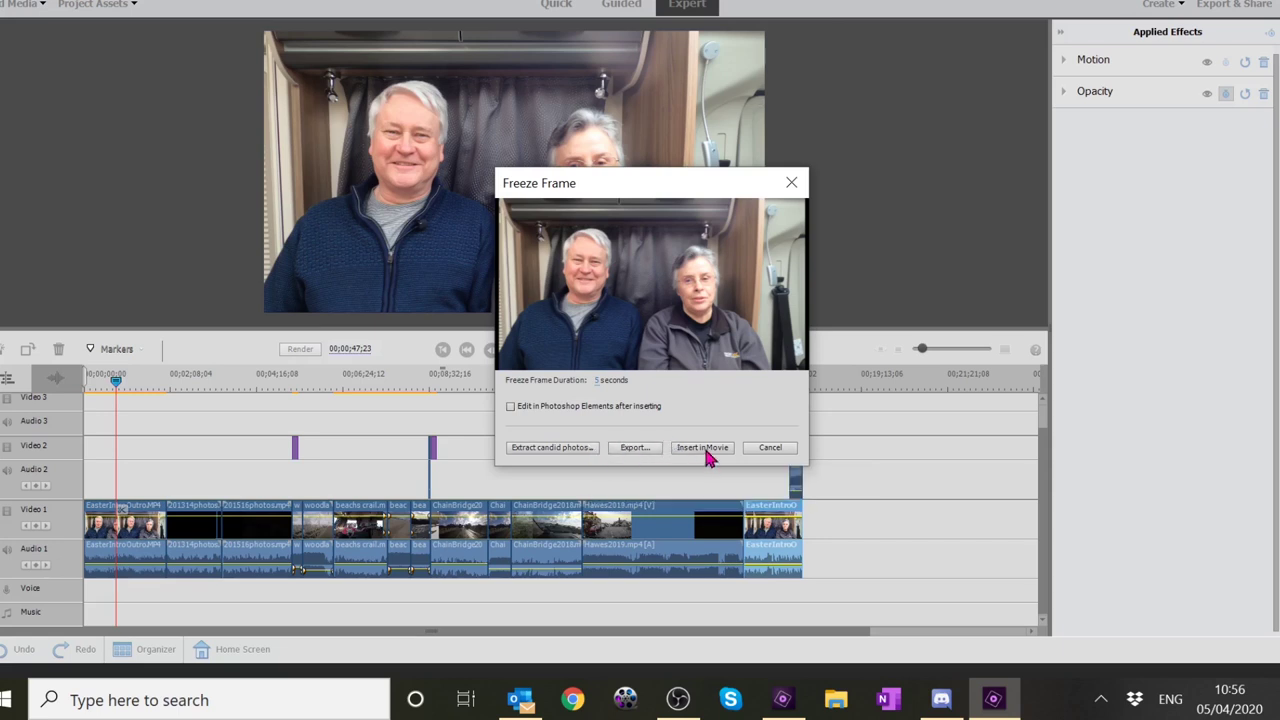
click(636, 448)
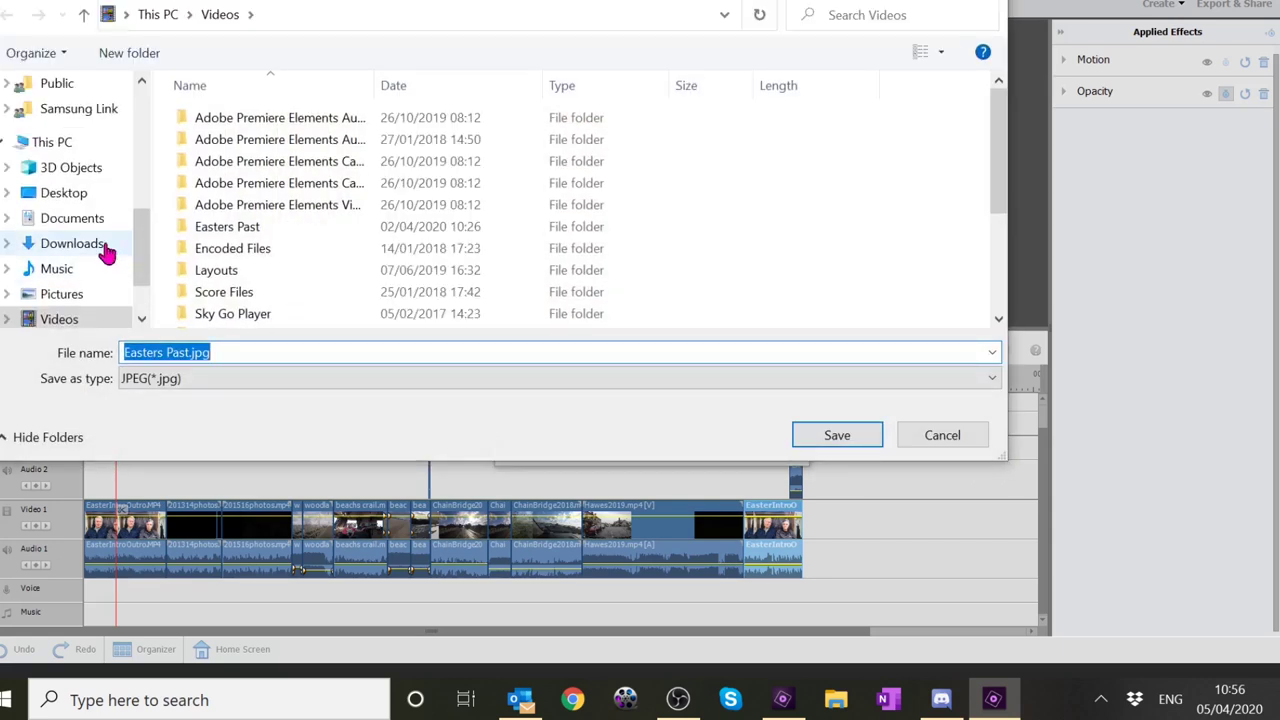
- Save the freeze frame as Easters Past1.jpg in the Documents folder
click(72, 218)
click(268, 353)
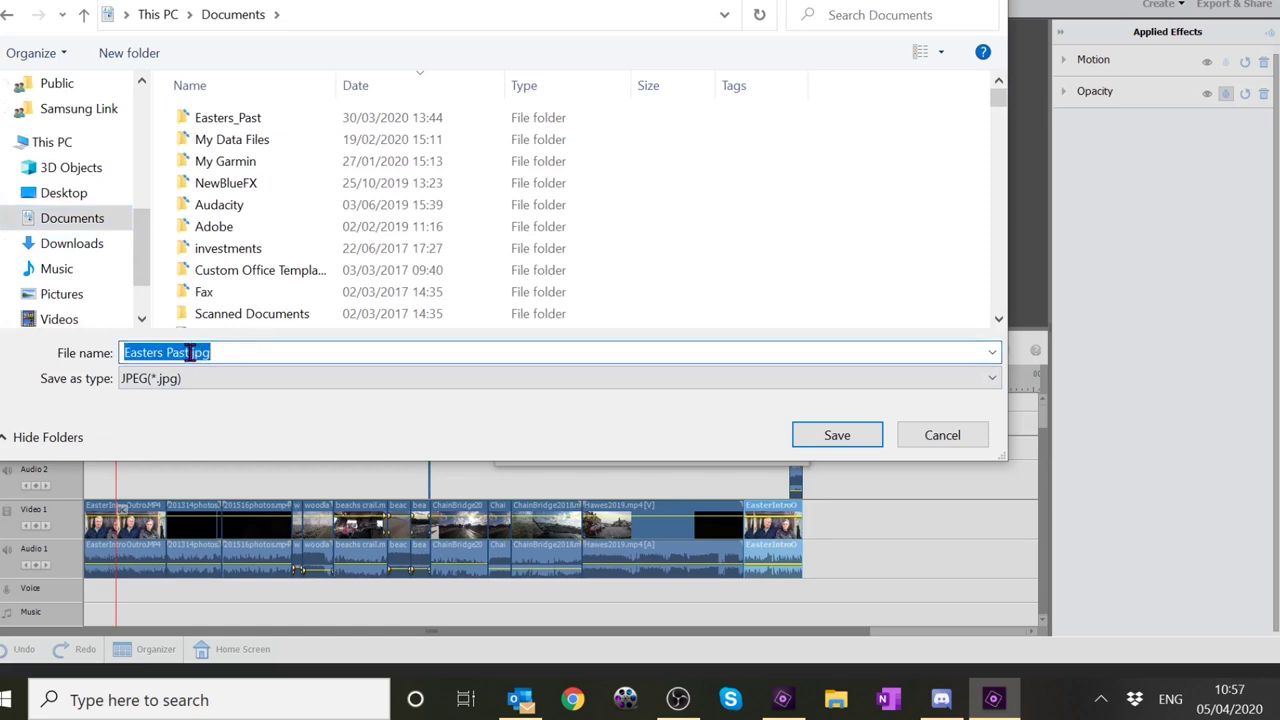
key(Right)
key(Left)
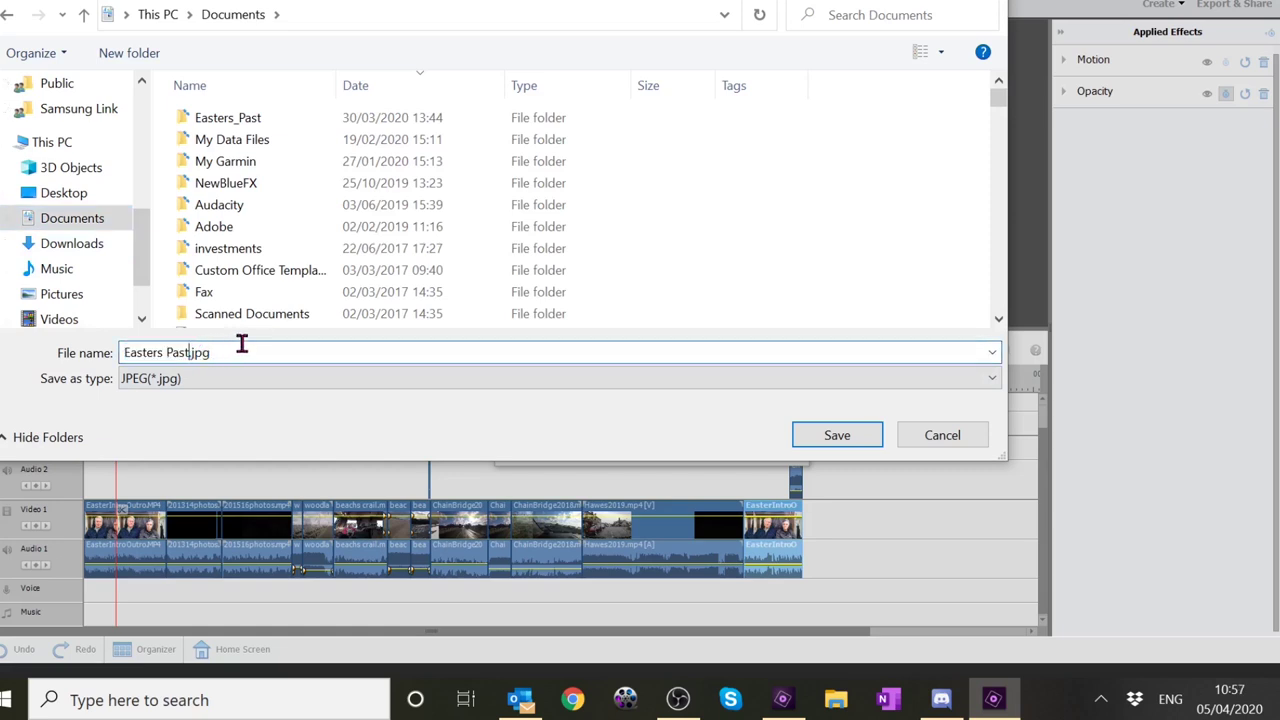
text(1)
click(826, 434)
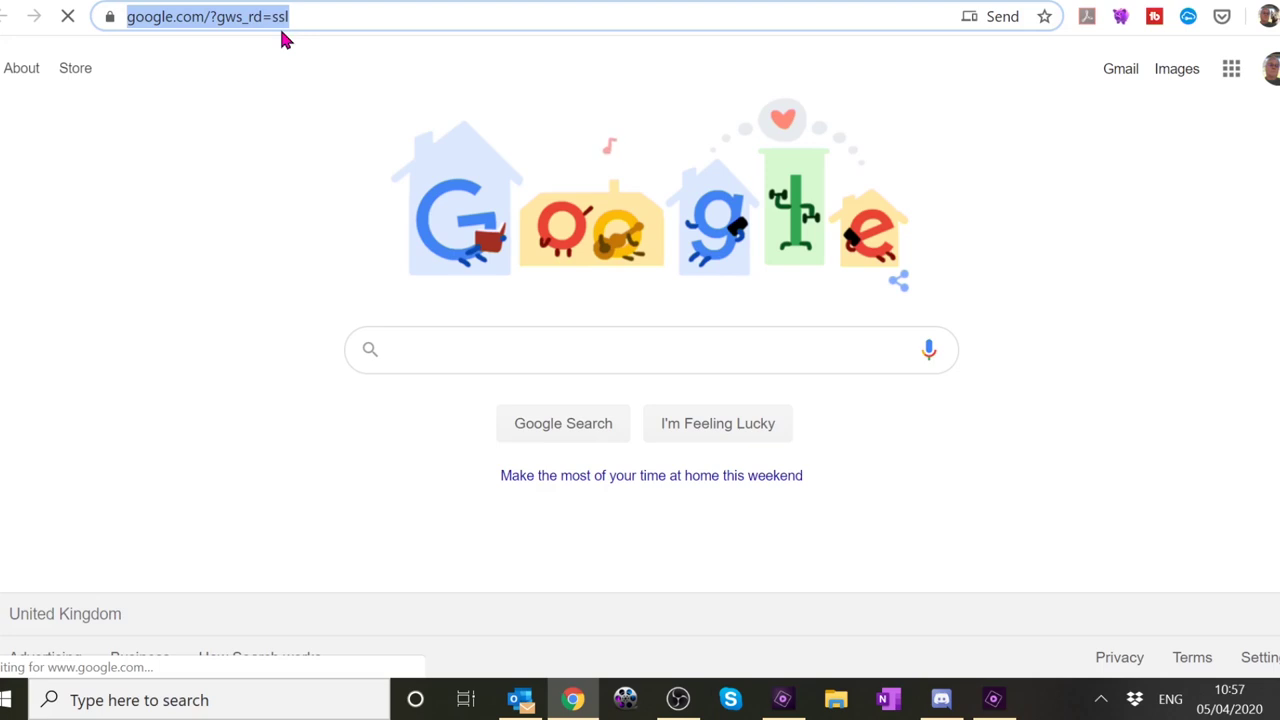
- Load canva.com in Google Chrome
text(ca)
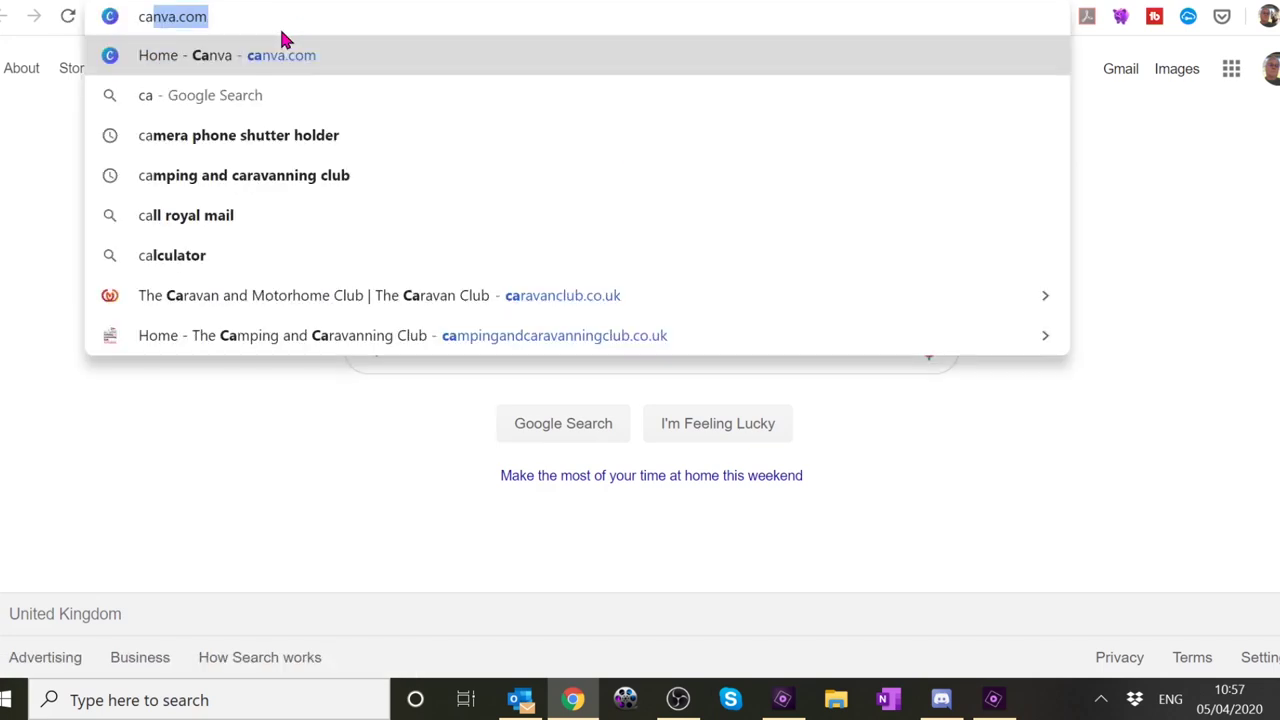
text(nva.com)
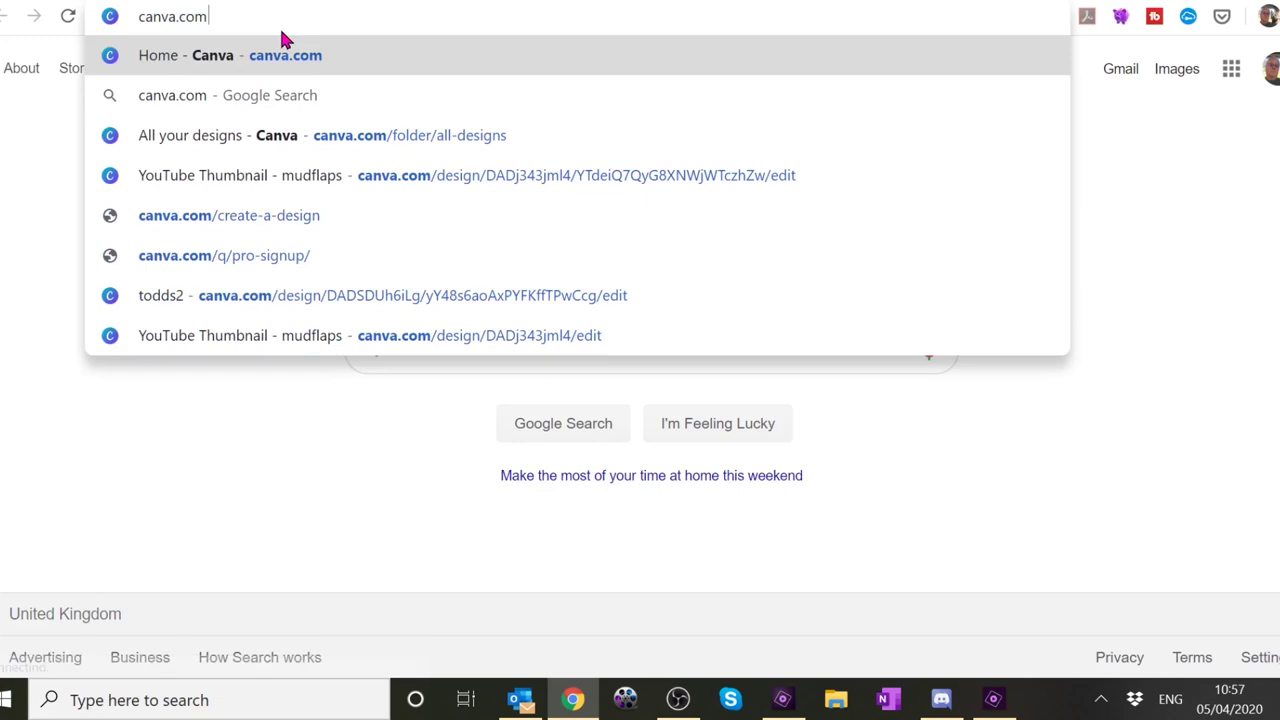
key(Return)
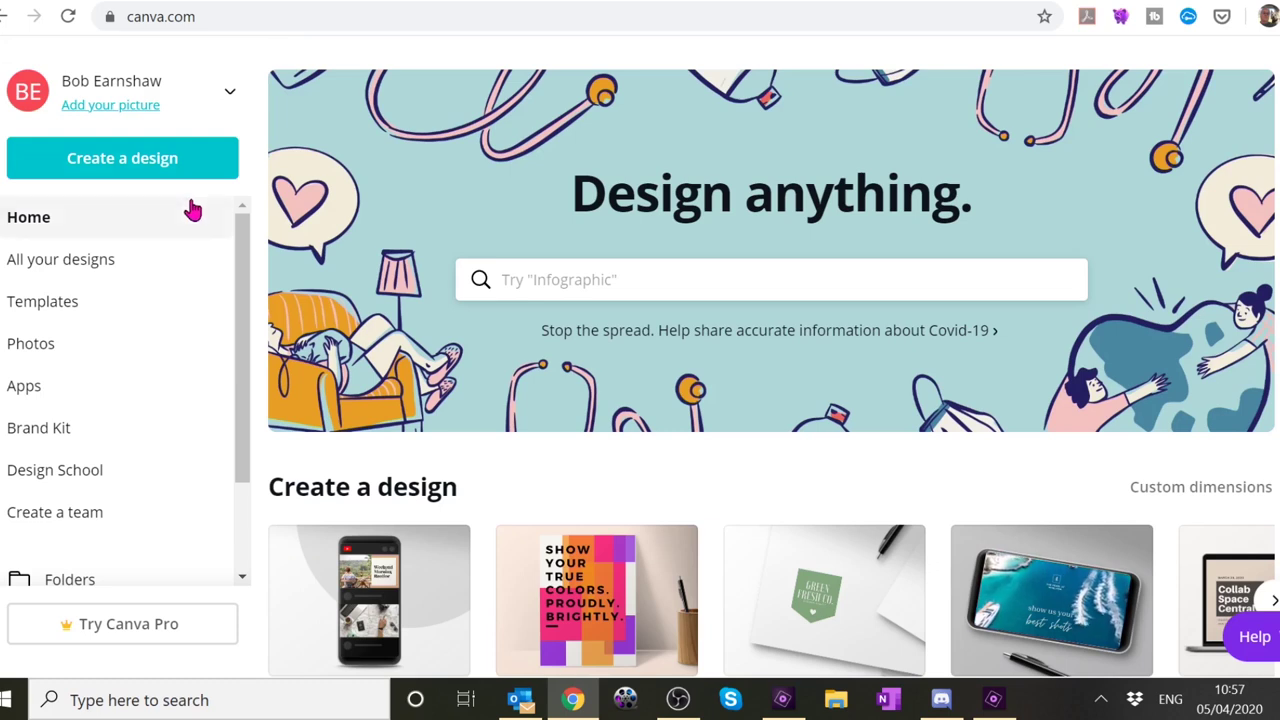
- Open the Templates gallery and scroll through its categories
scroll(251, 252, down, 1)
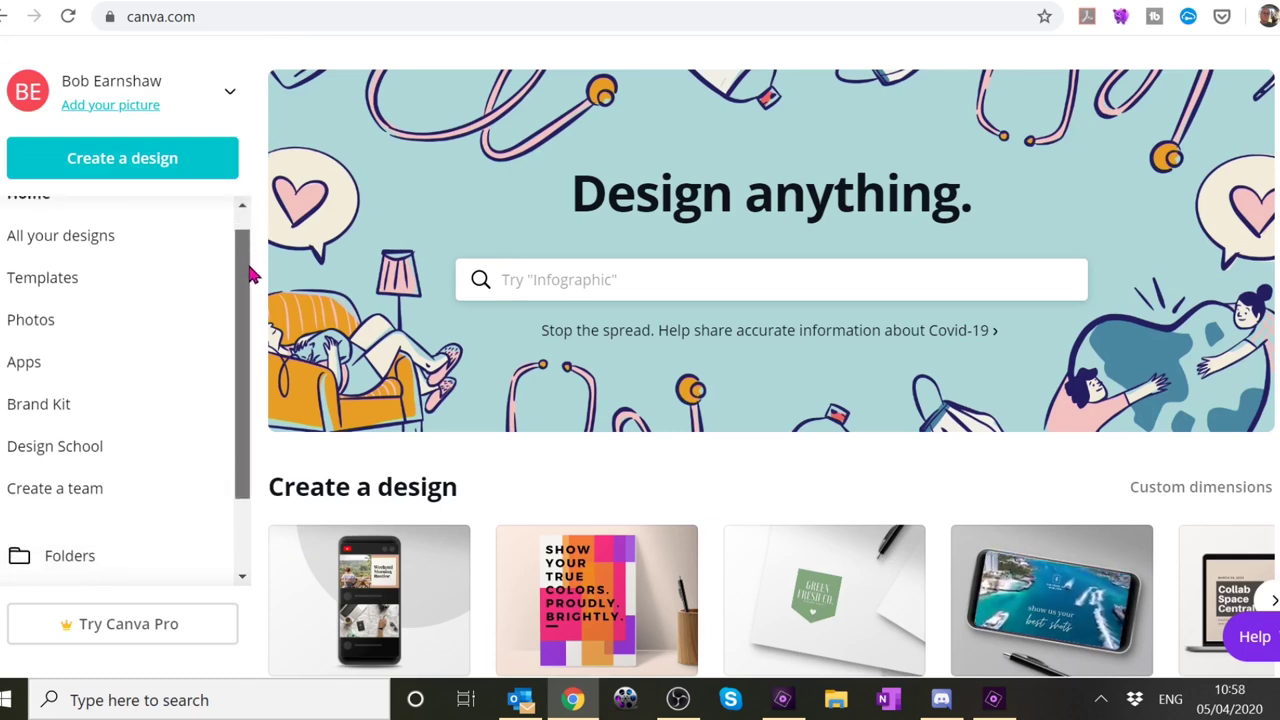
scroll(251, 271, up, 1)
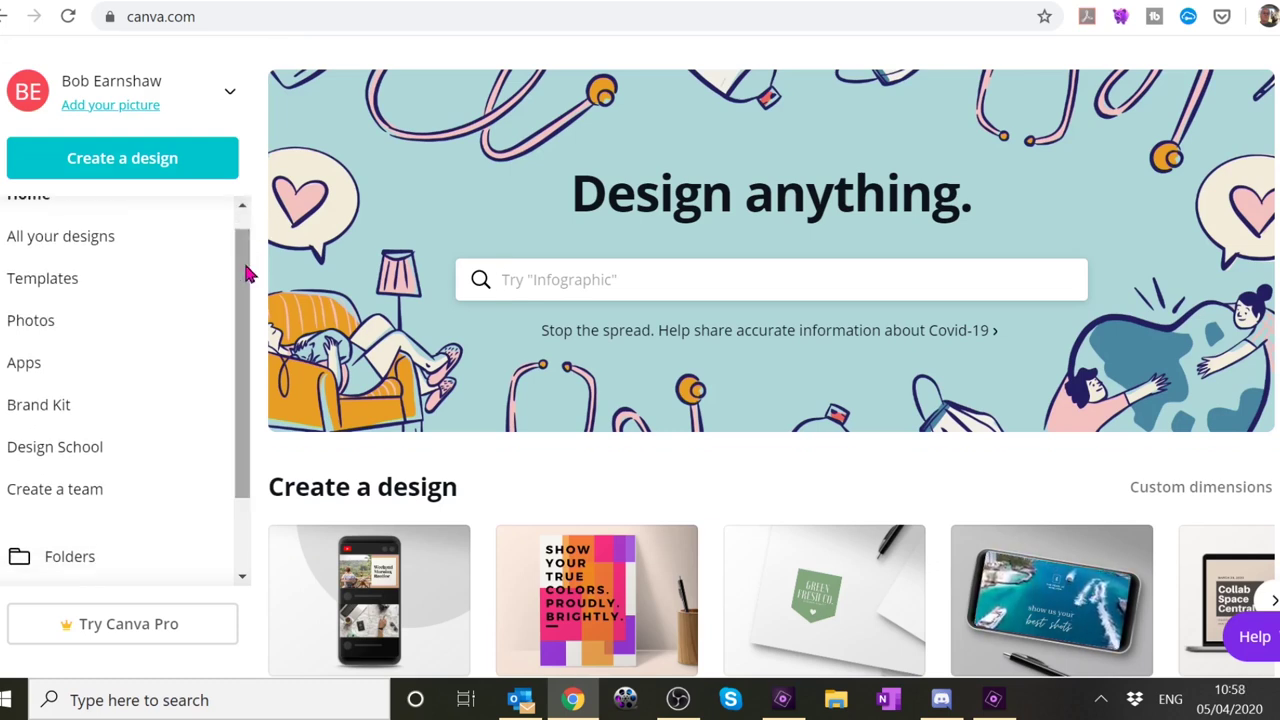
click(109, 297)
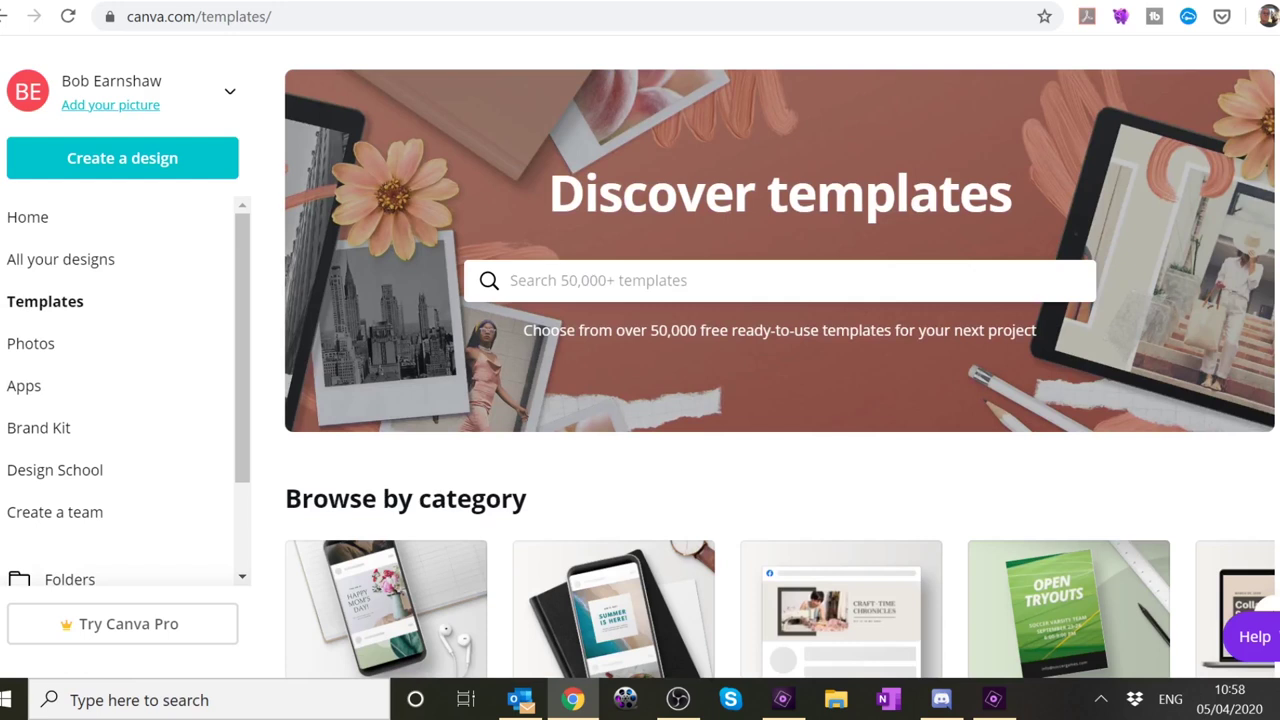
scroll(930, 340, down, 3)
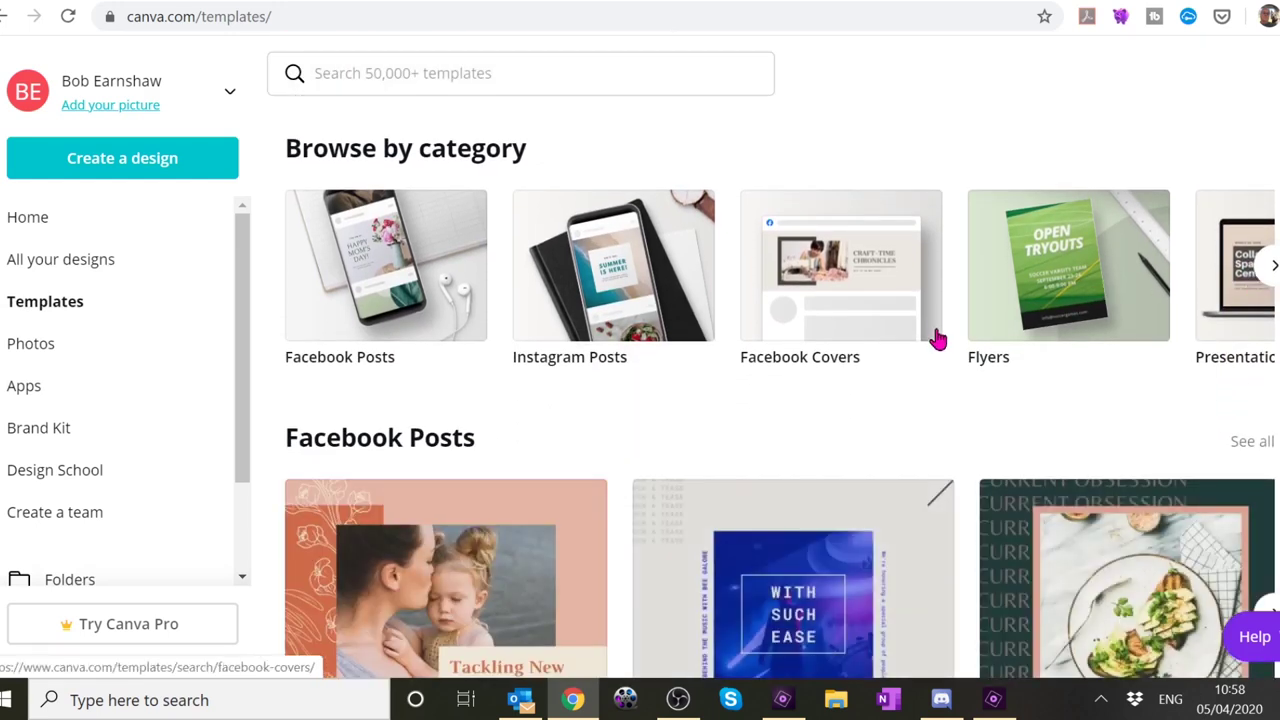
scroll(925, 340, down, 2)
scroll(919, 342, down, 10)
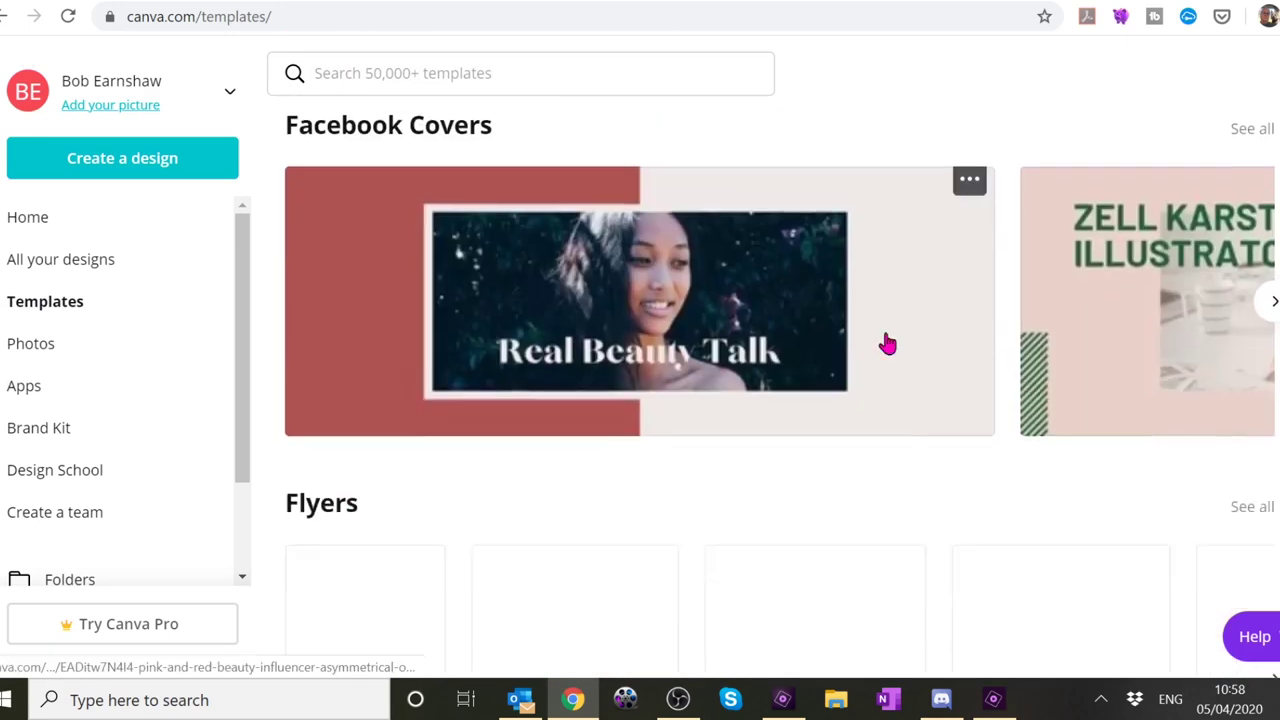
scroll(886, 340, down, 9)
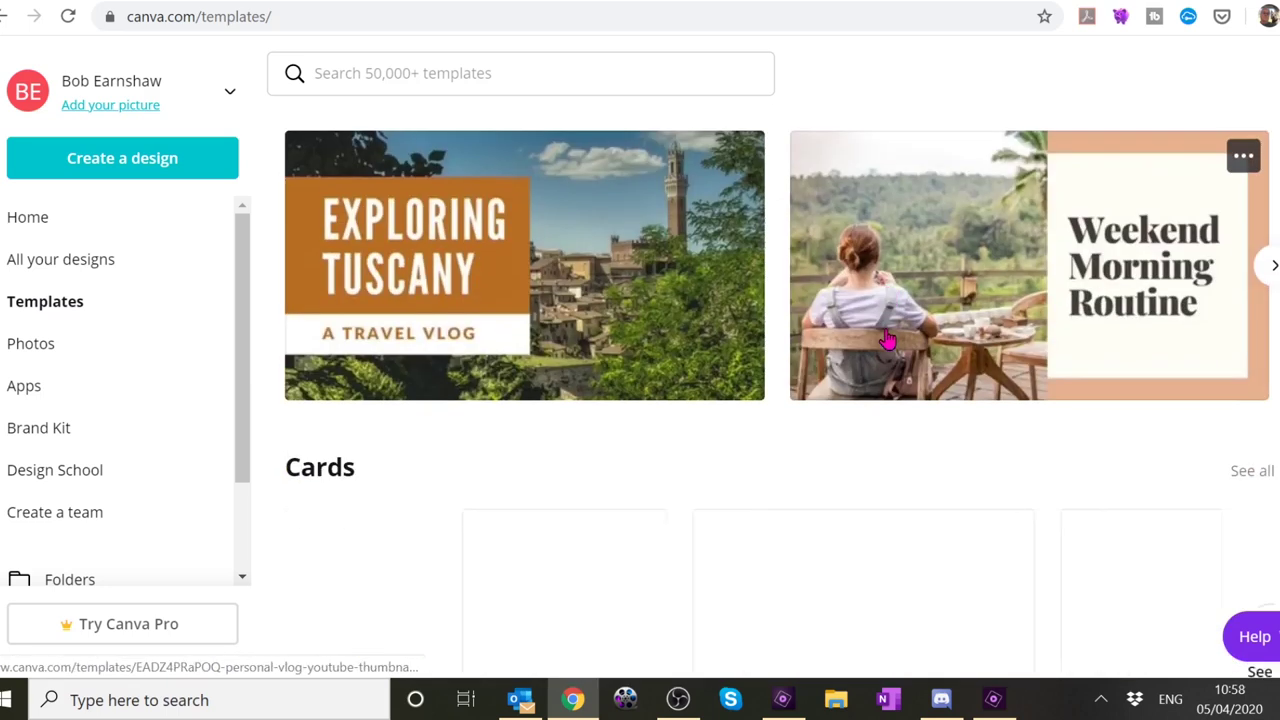
scroll(889, 340, up, 2)
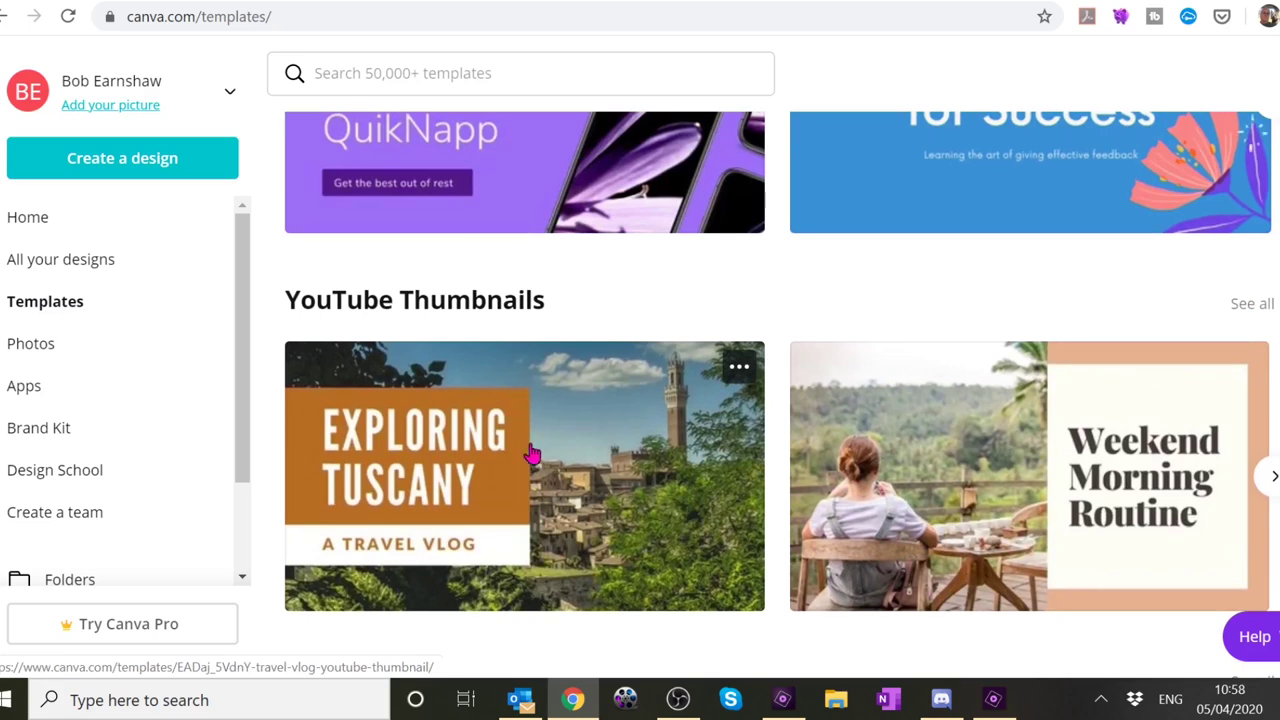
- Finish browsing templates and go to the All your designs page
scroll(543, 434, down, 5)
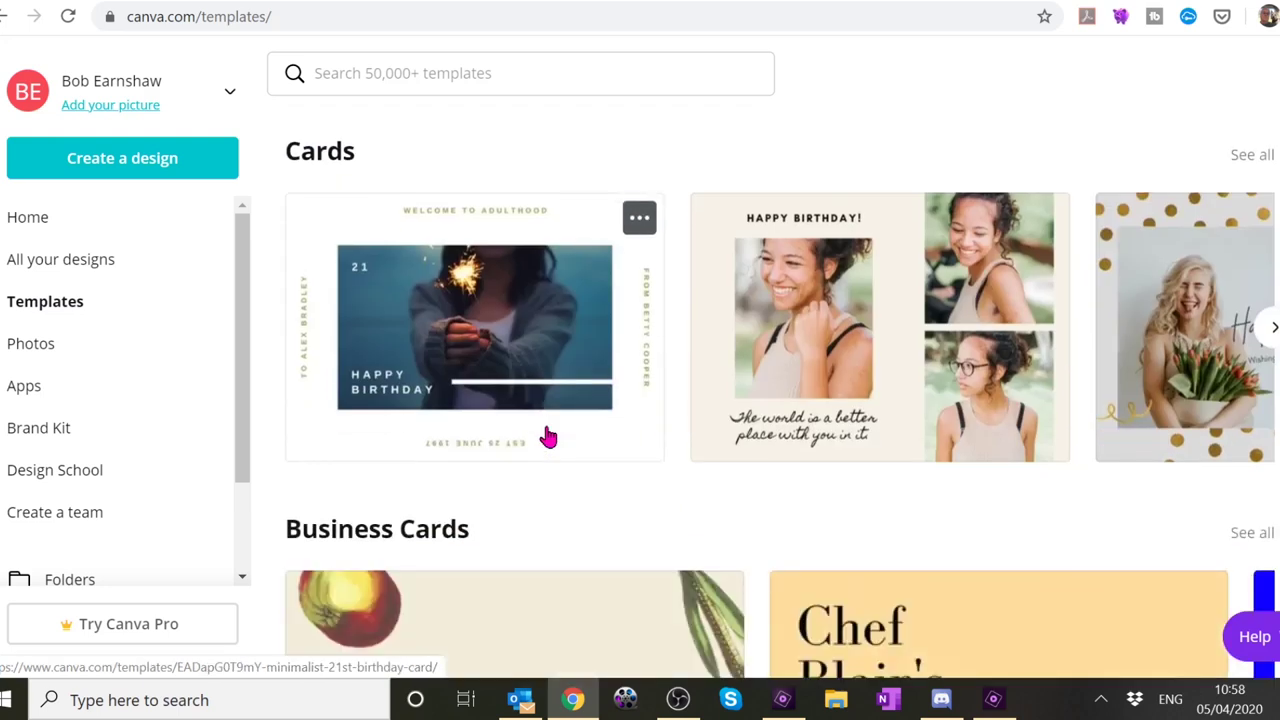
scroll(577, 417, down, 3)
scroll(578, 421, up, 3)
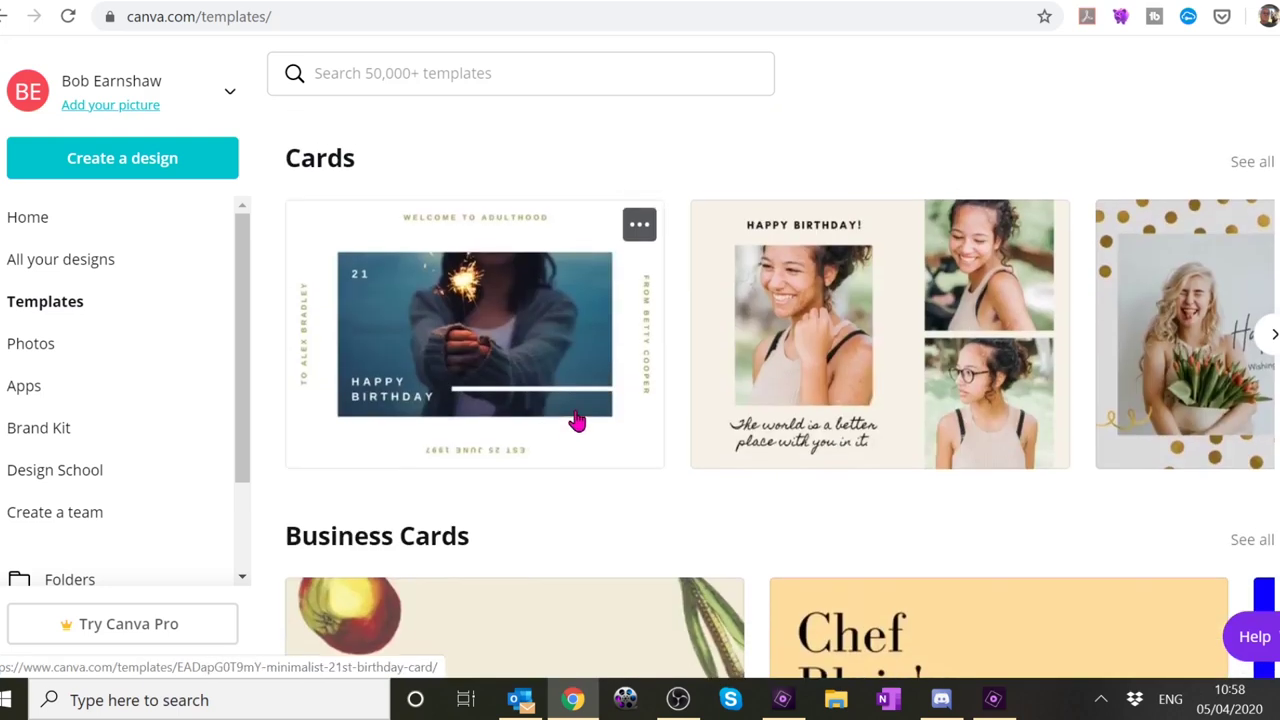
scroll(577, 417, up, 4)
click(100, 262)
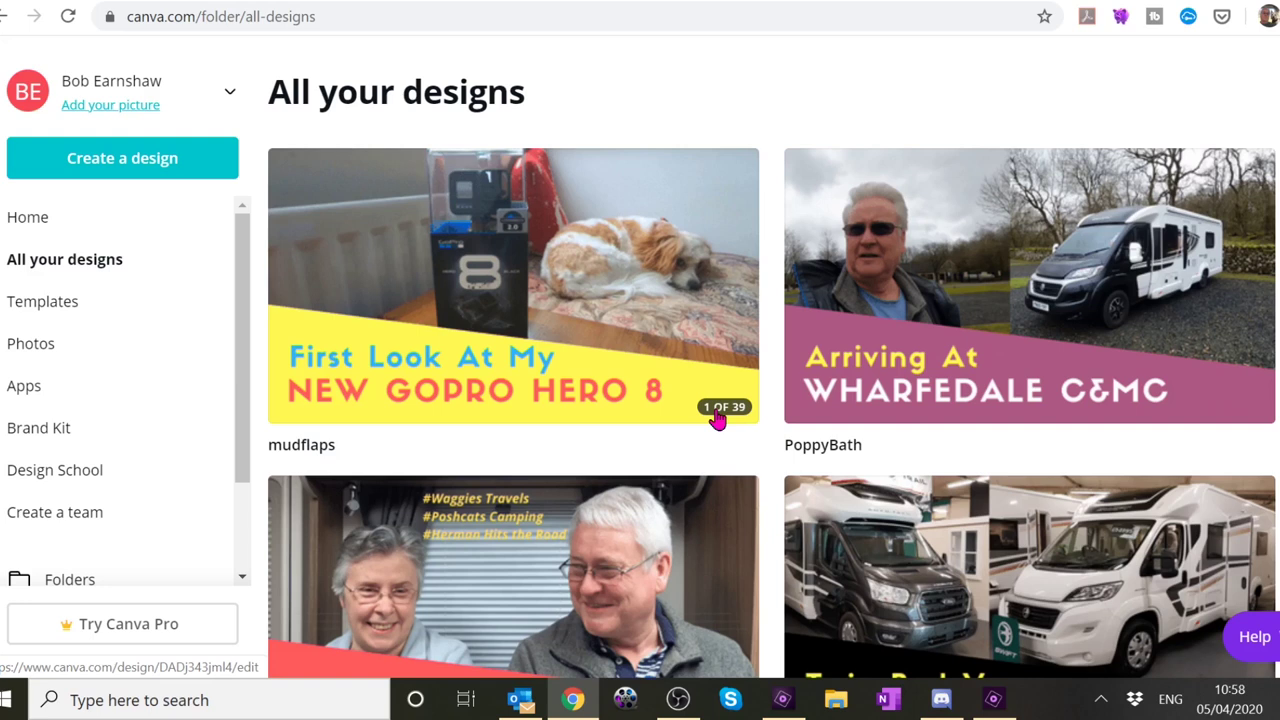
- Open the PoppyBath design from All your designs
scroll(850, 380, down, 3)
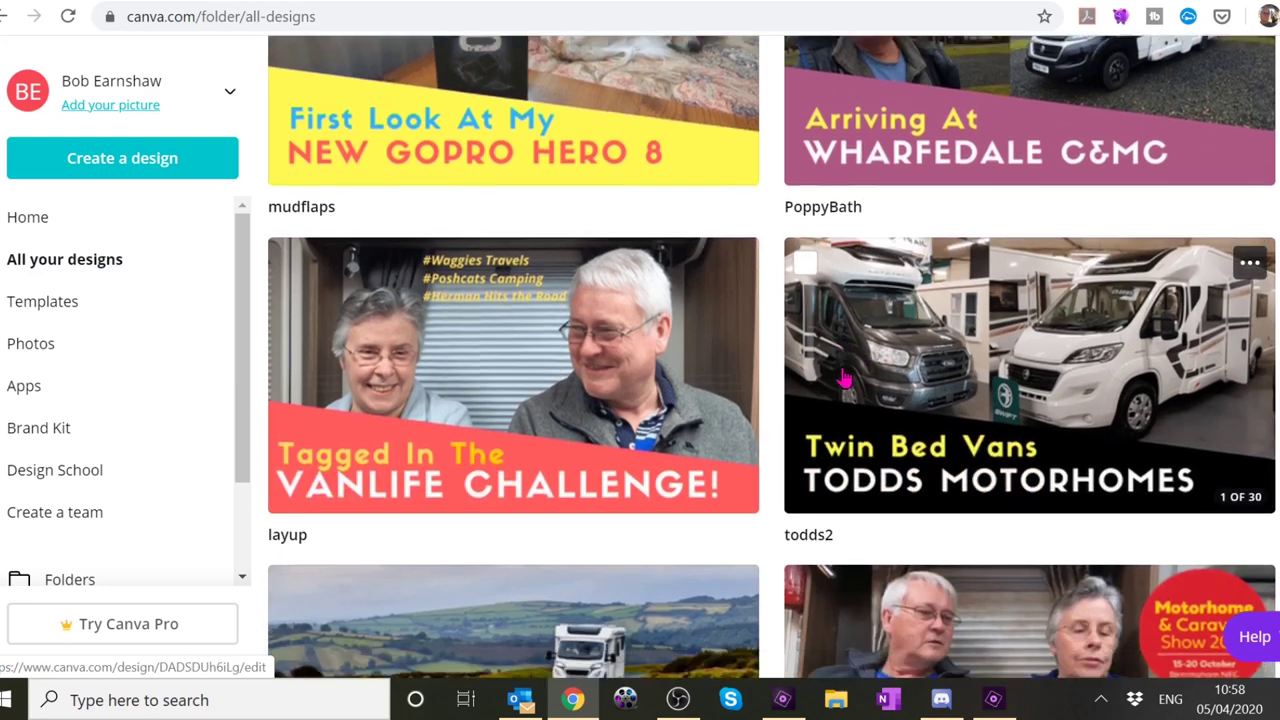
scroll(730, 385, down, 5)
scroll(727, 390, up, 8)
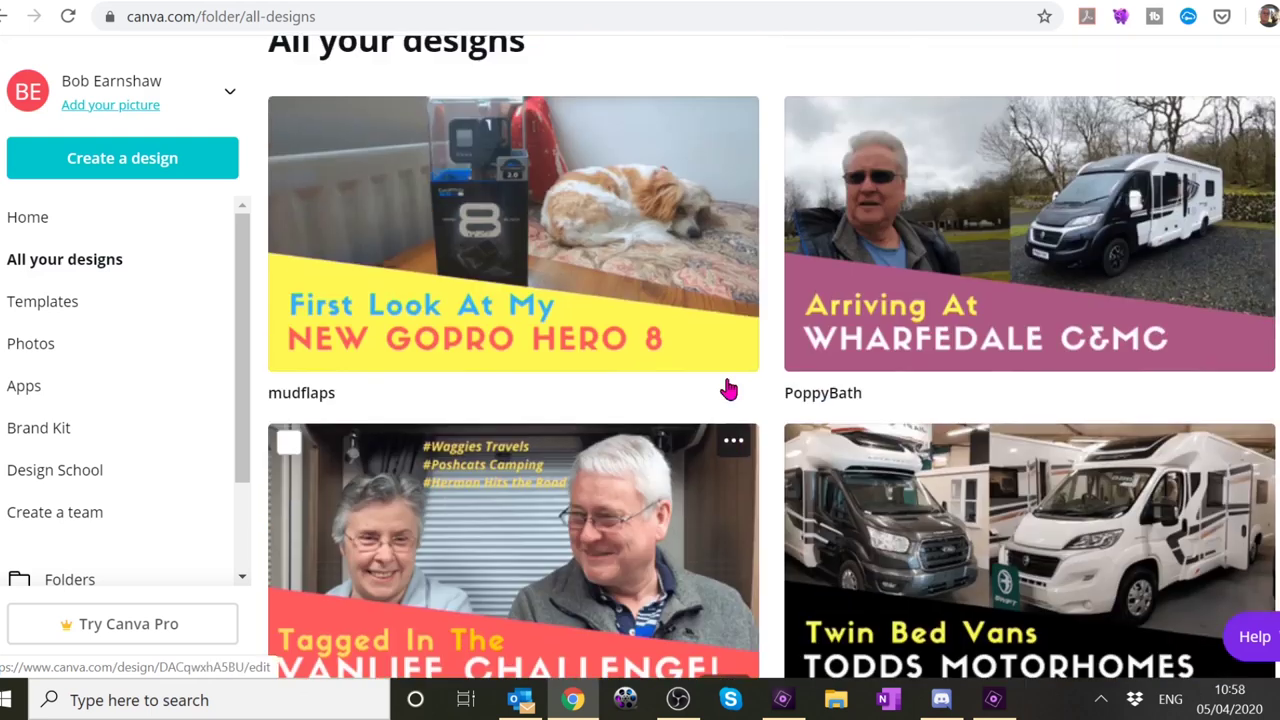
scroll(729, 390, up, 1)
click(921, 272)
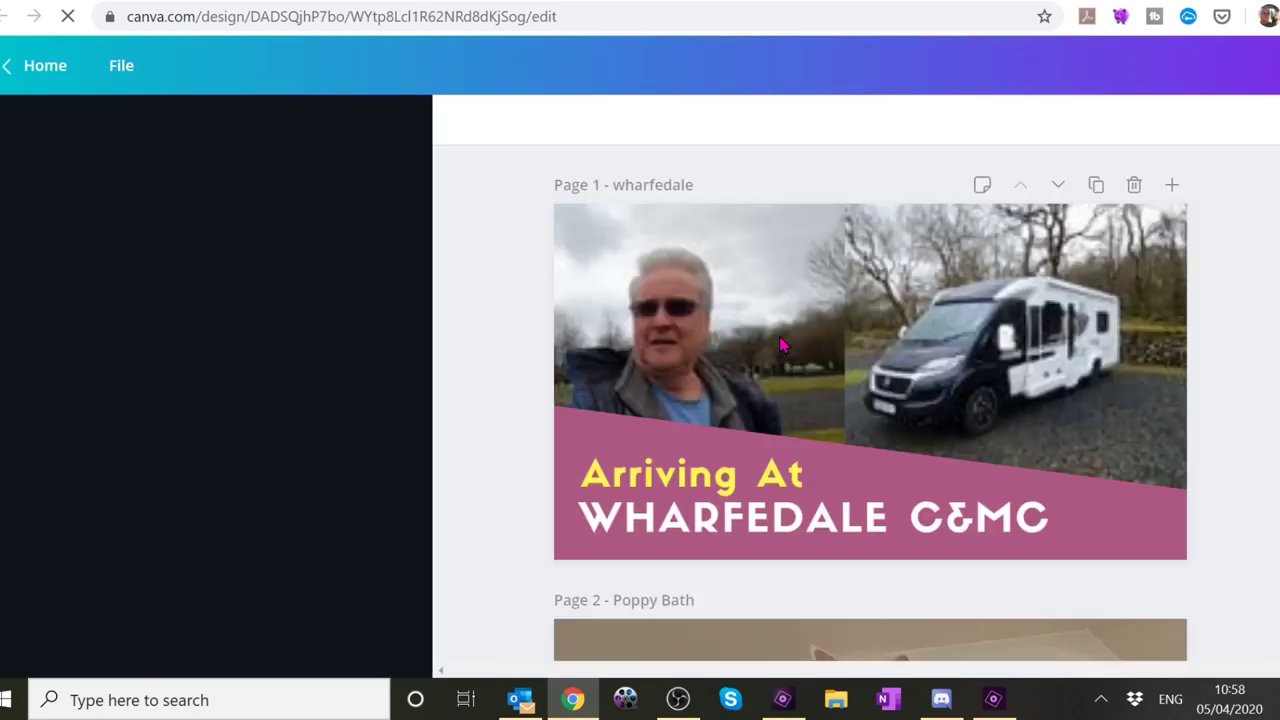
- Scroll through the design's pages, selecting the Devil's Porridge title and a photo
scroll(890, 385, down, 10)
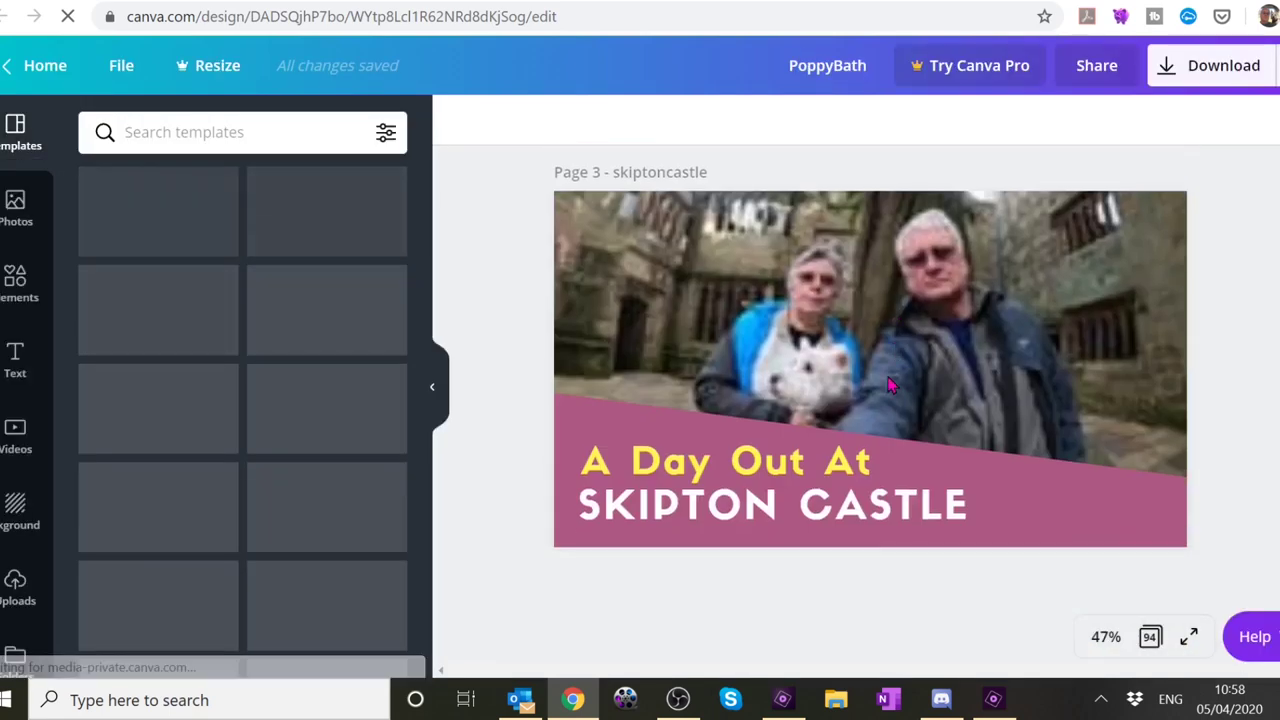
scroll(890, 385, down, 15)
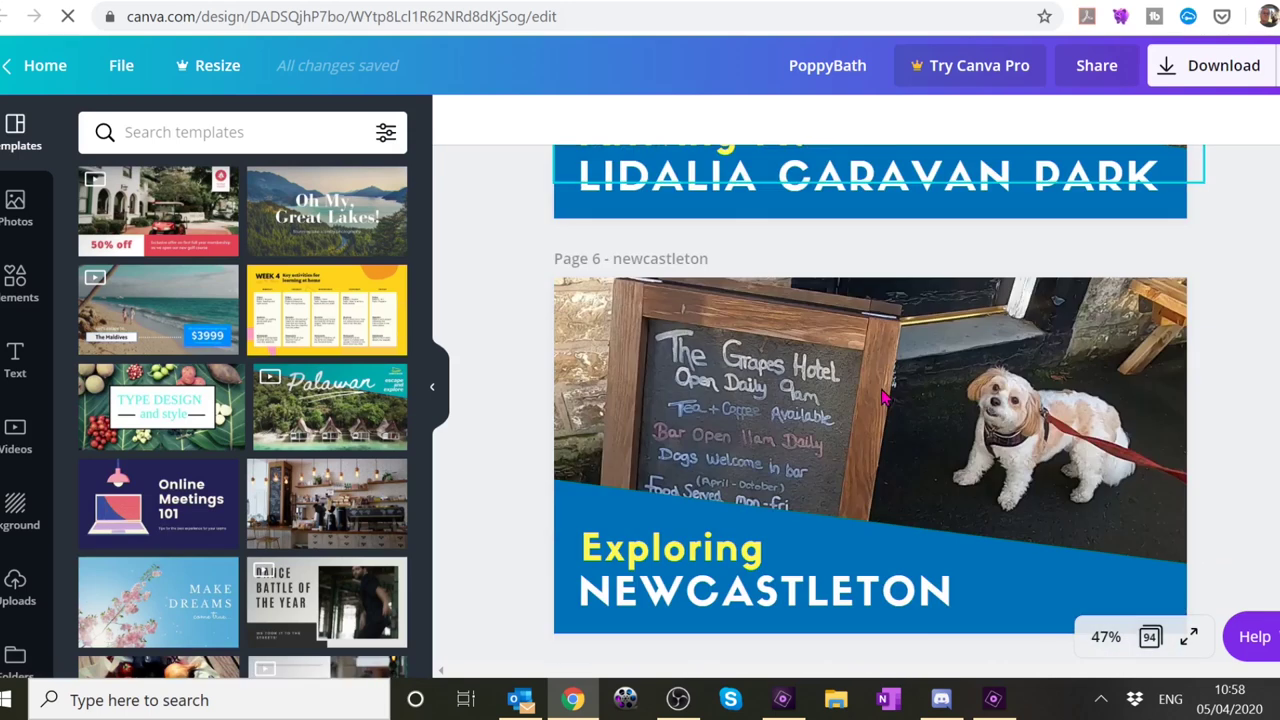
scroll(884, 400, down, 12)
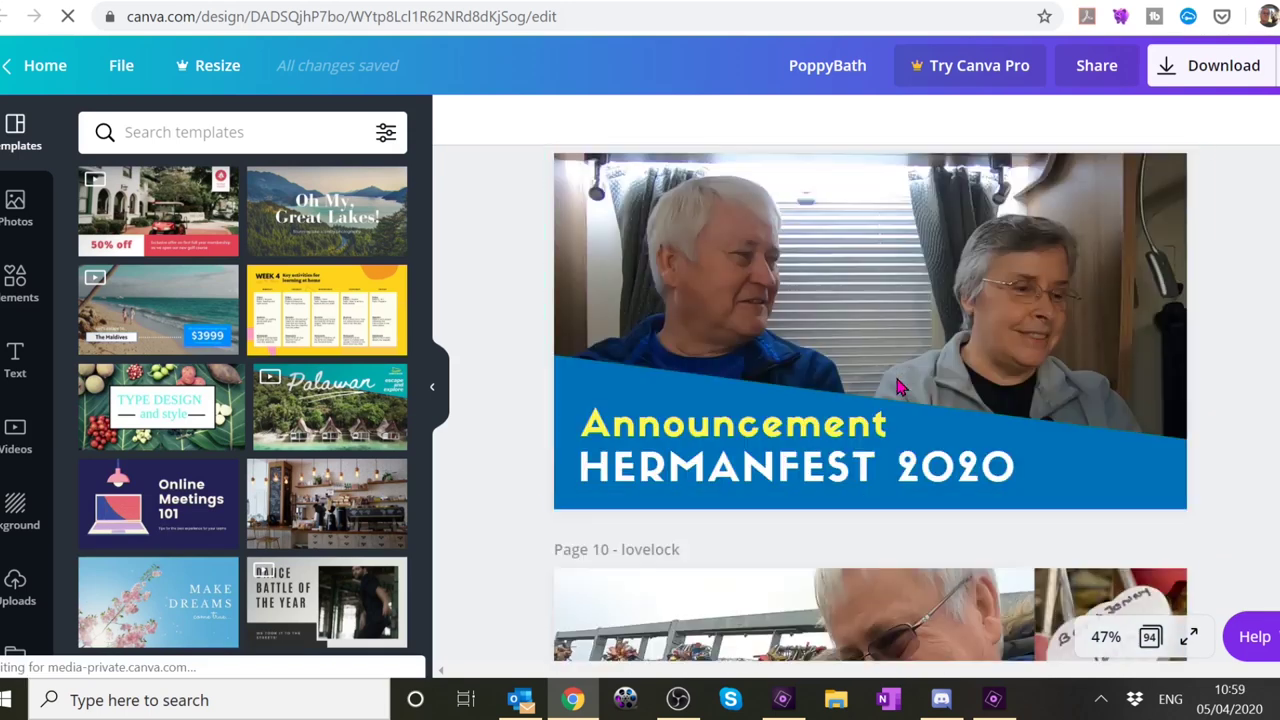
scroll(894, 390, down, 12)
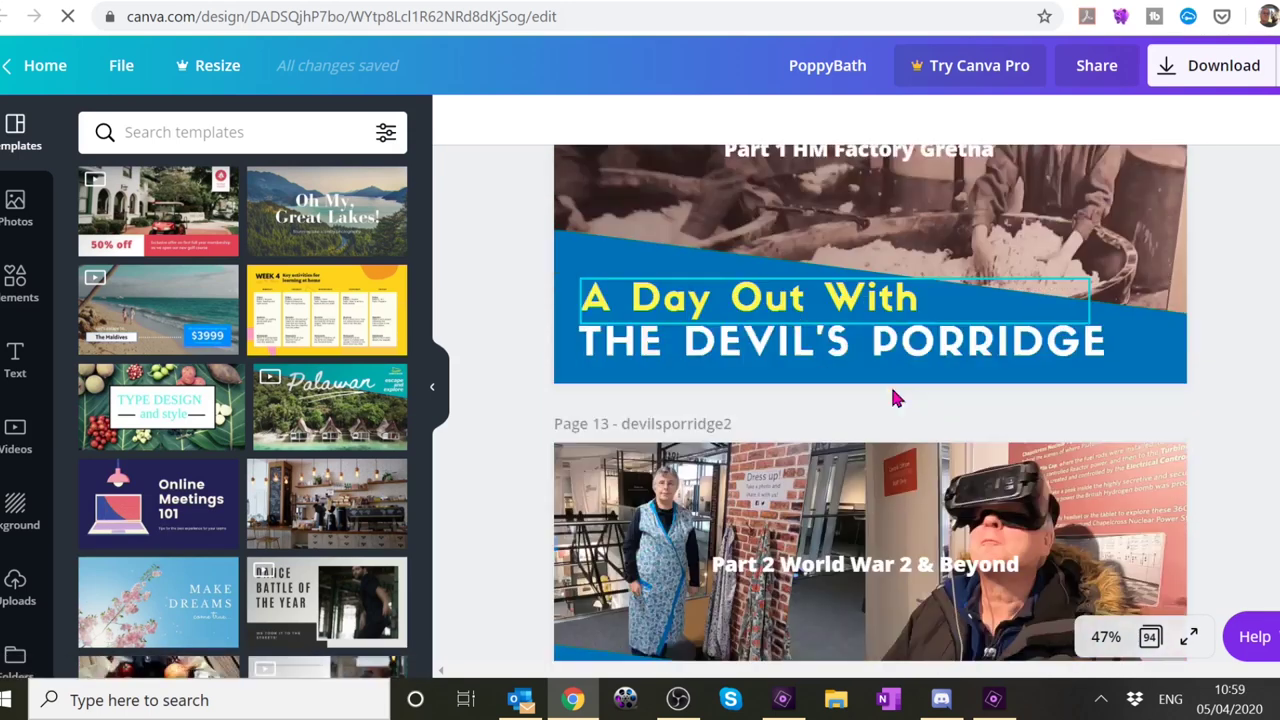
click(890, 384)
scroll(1246, 560, down, 15)
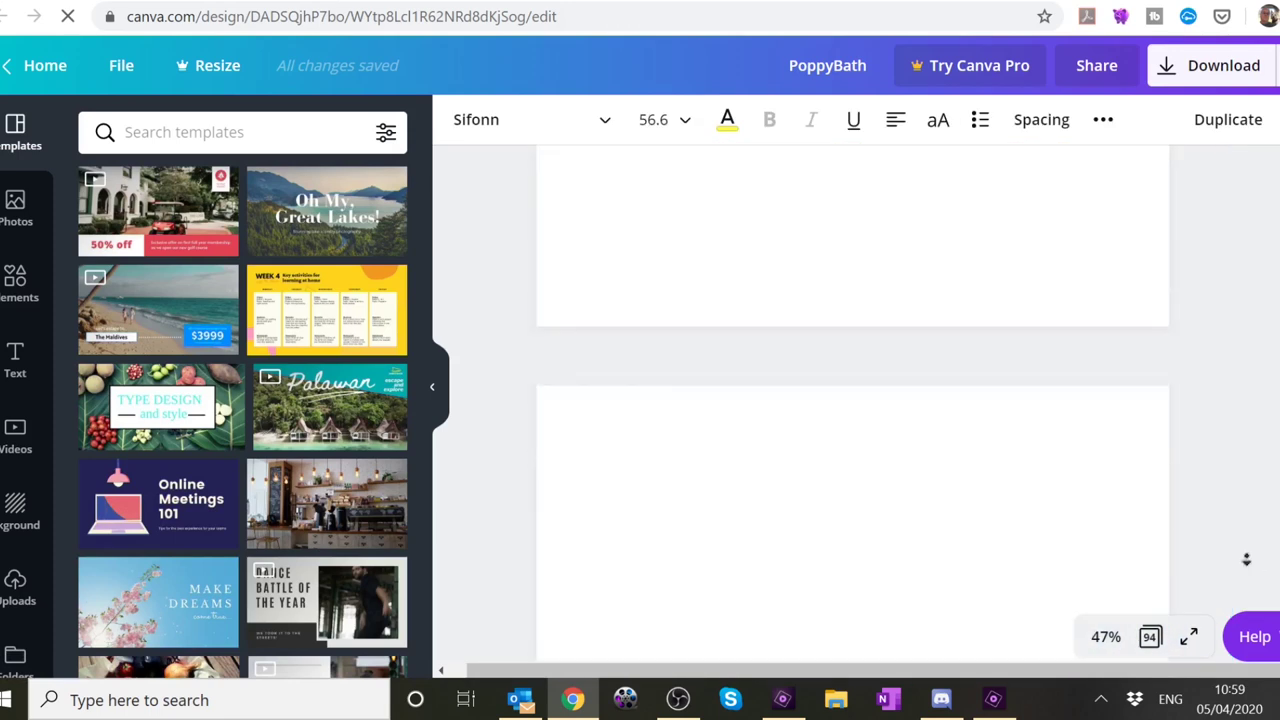
scroll(1208, 529, down, 2)
click(1212, 519)
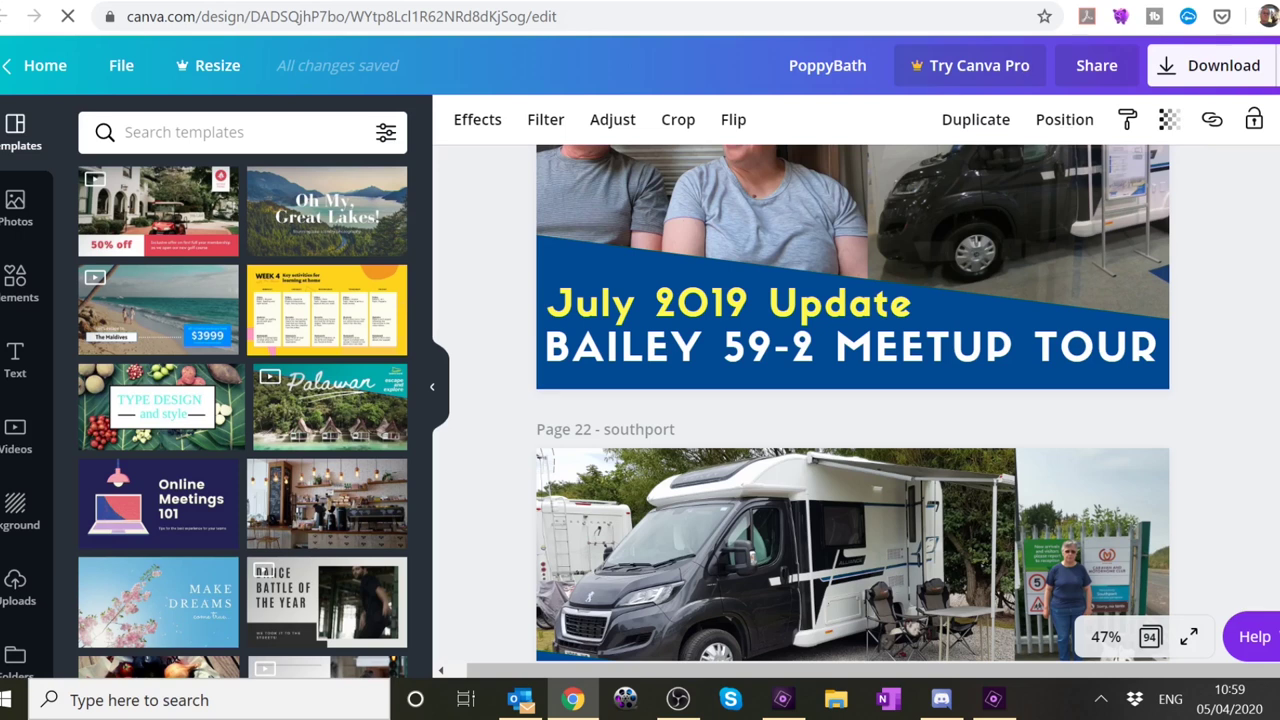
- Scroll down to Page 4, the Carlisle Cathedral page
scroll(853, 403, down, 20)
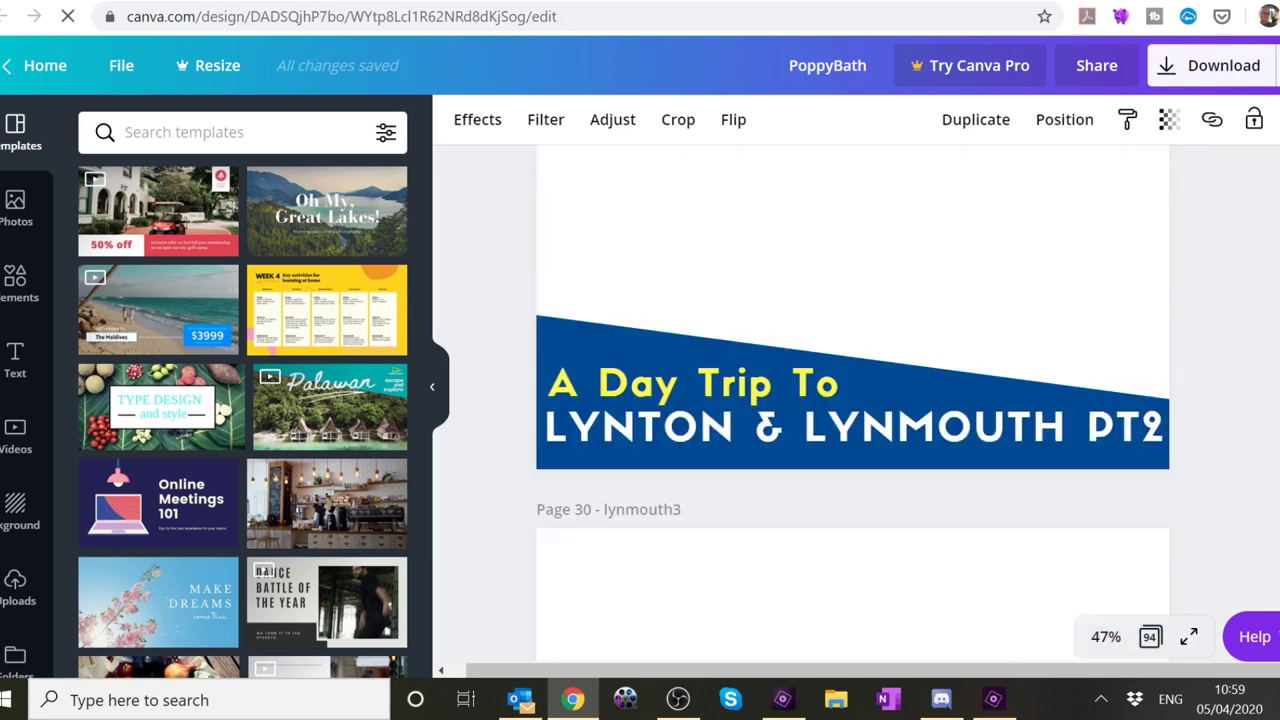
scroll(853, 403, down, 20)
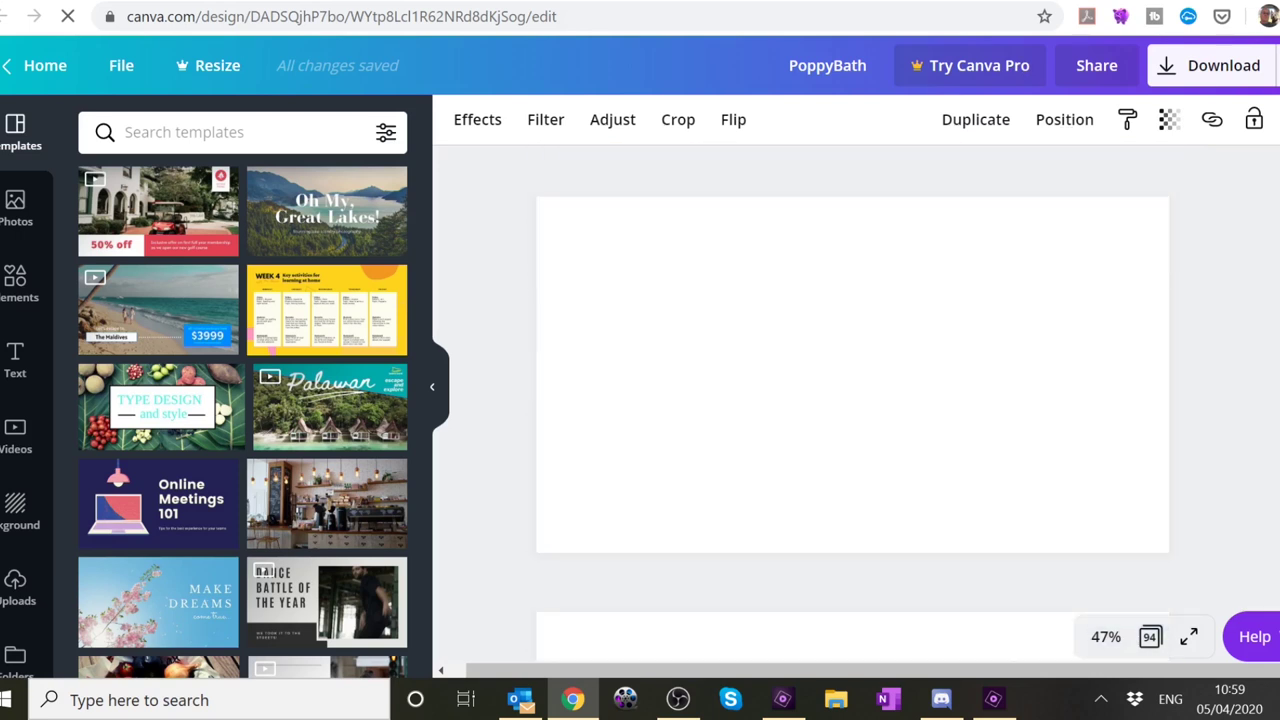
scroll(853, 403, down, 2)
scroll(853, 403, down, 20)
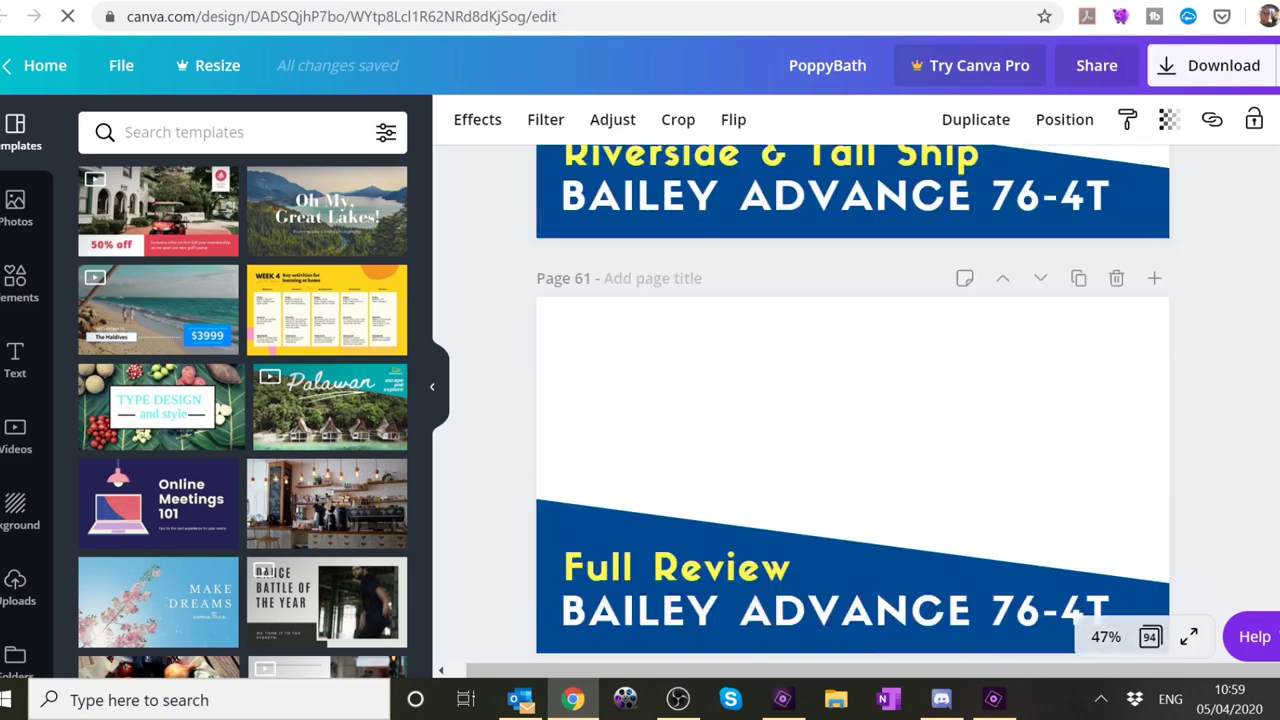
scroll(853, 403, down, 15)
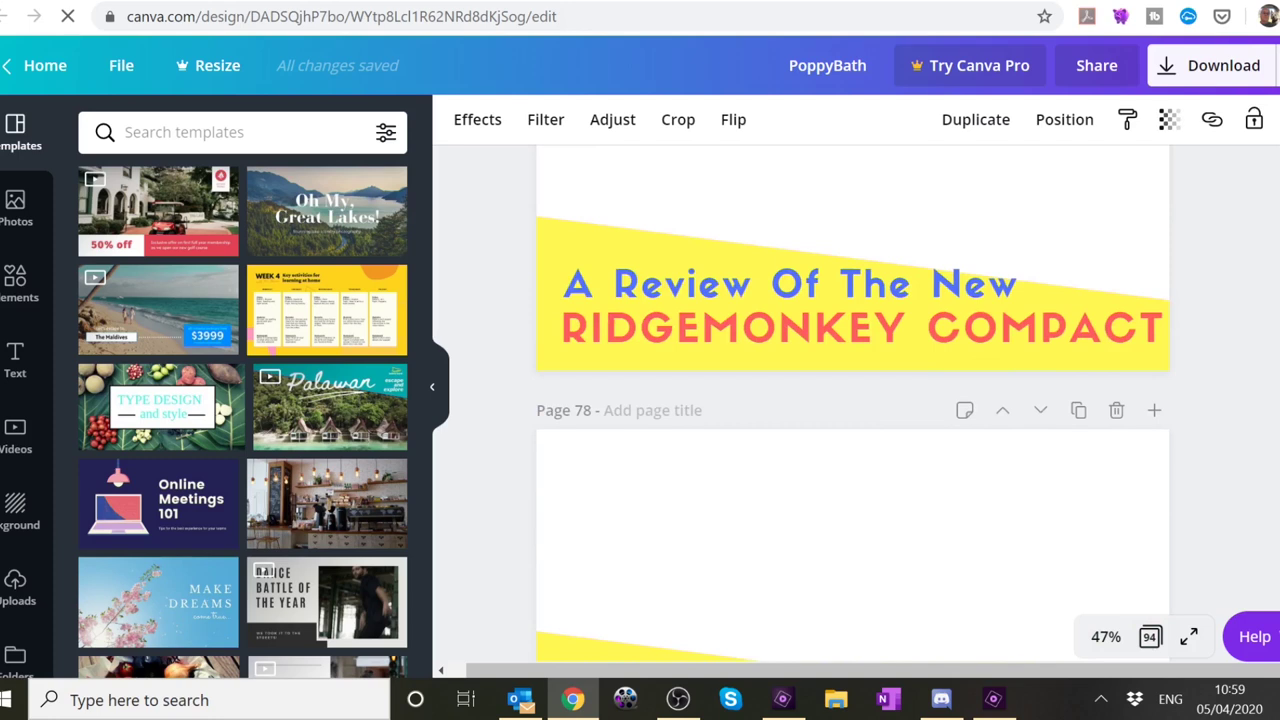
scroll(853, 403, down, 15)
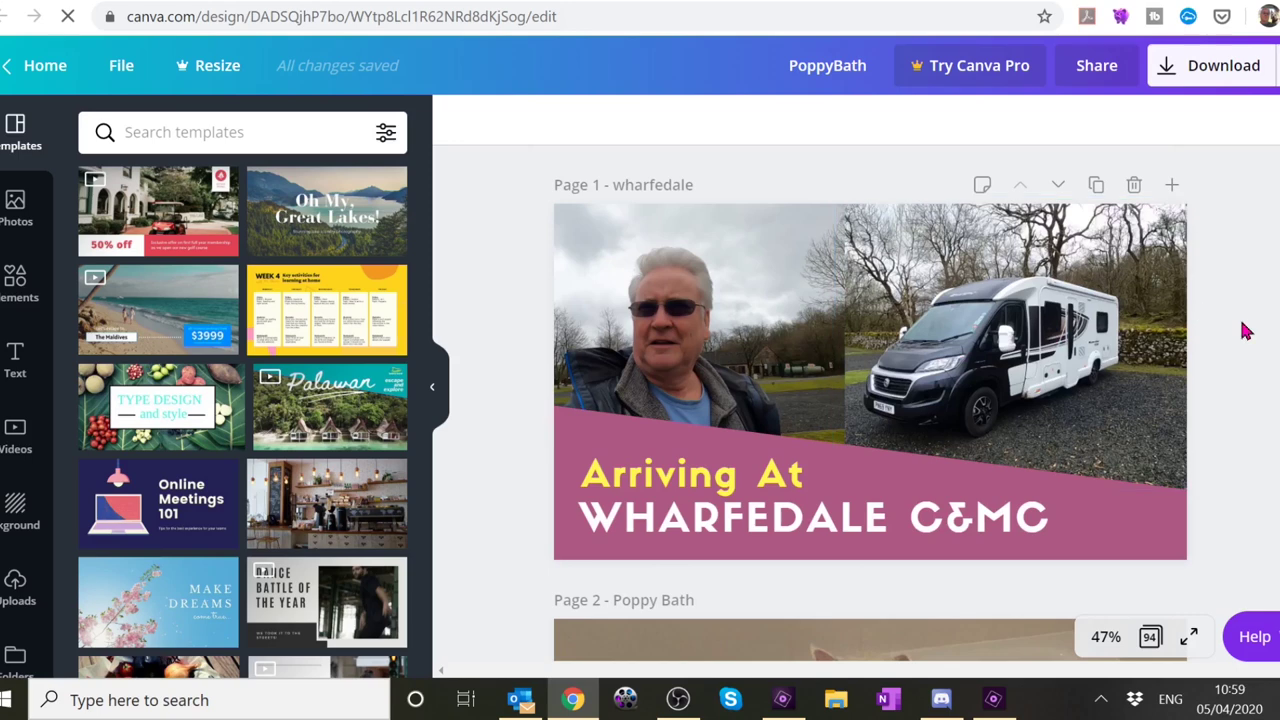
scroll(1277, 350, down, 6)
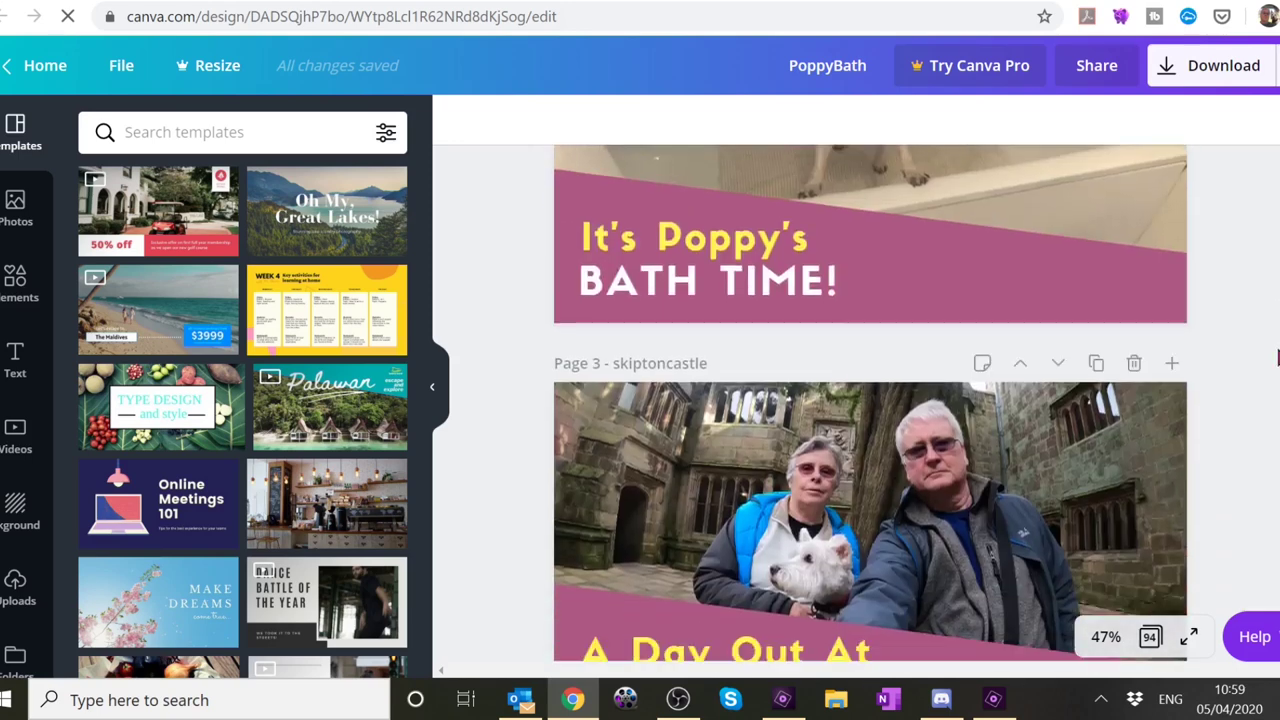
scroll(1277, 350, down, 9)
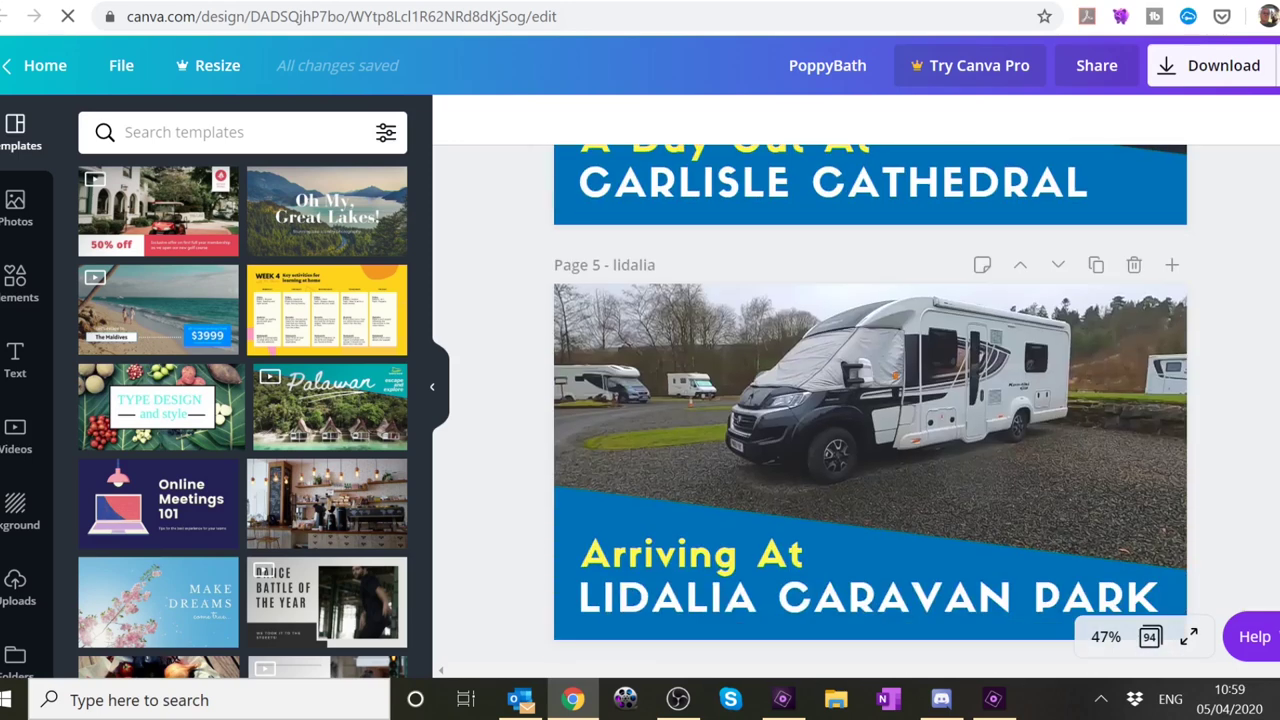
scroll(1277, 350, up, 3)
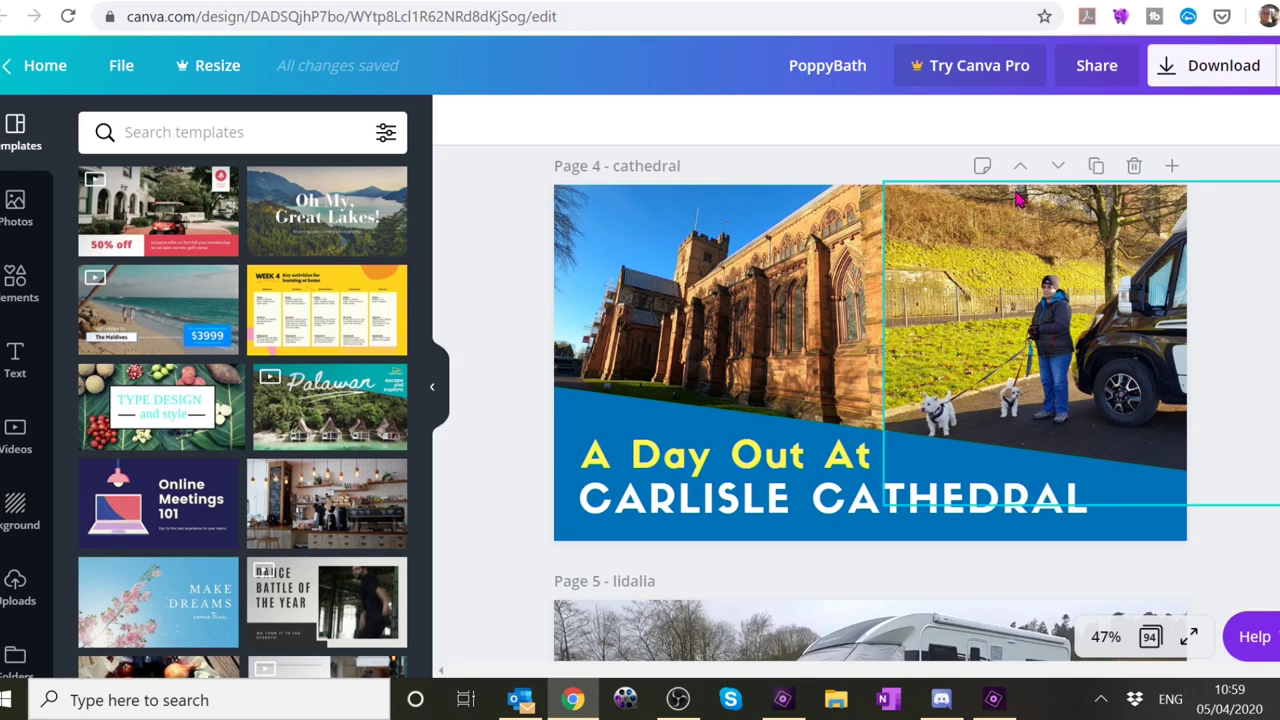
- Duplicate the cathedral page as page 5 and delete the copy's left cathedral photo
click(1096, 167)
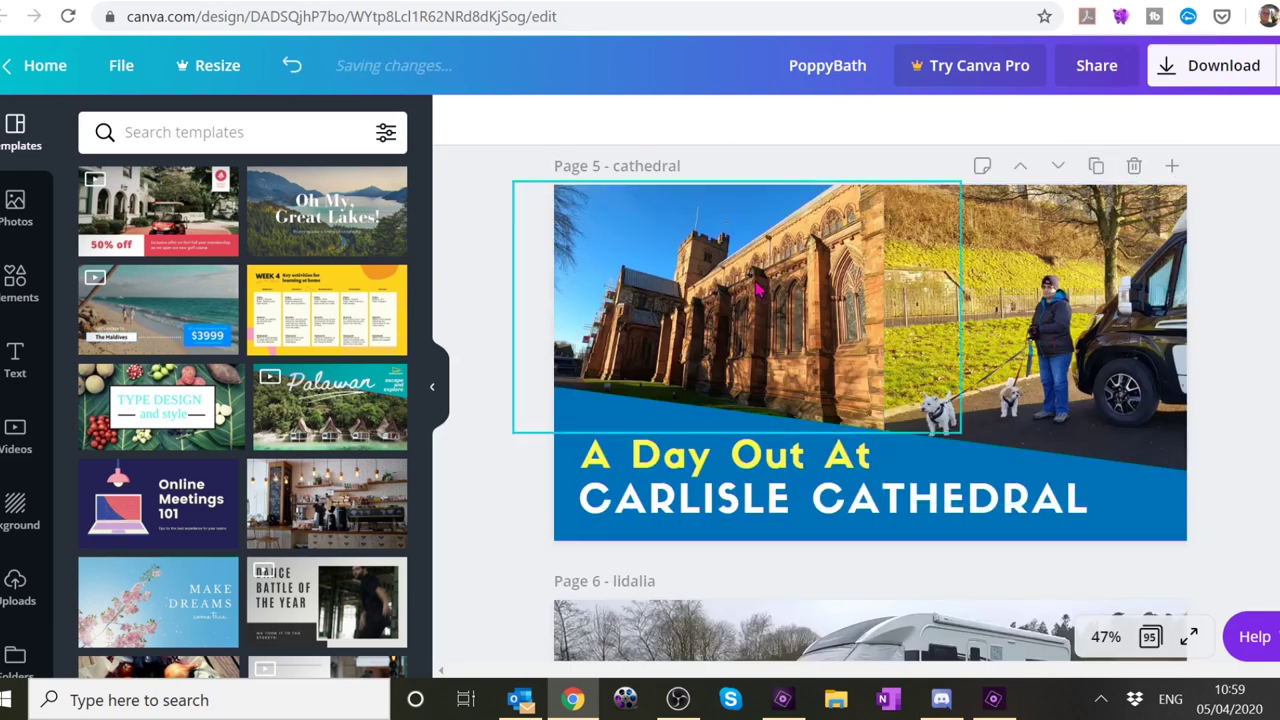
click(695, 322)
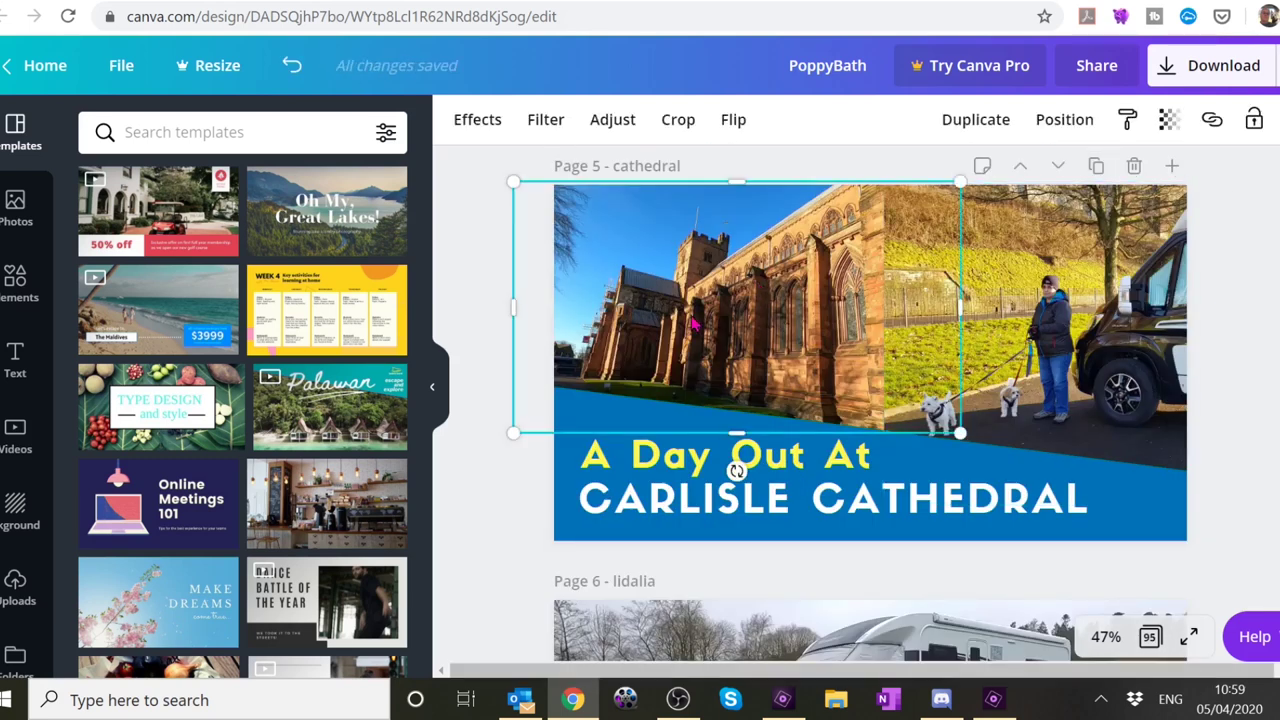
key(Delete)
click(1040, 312)
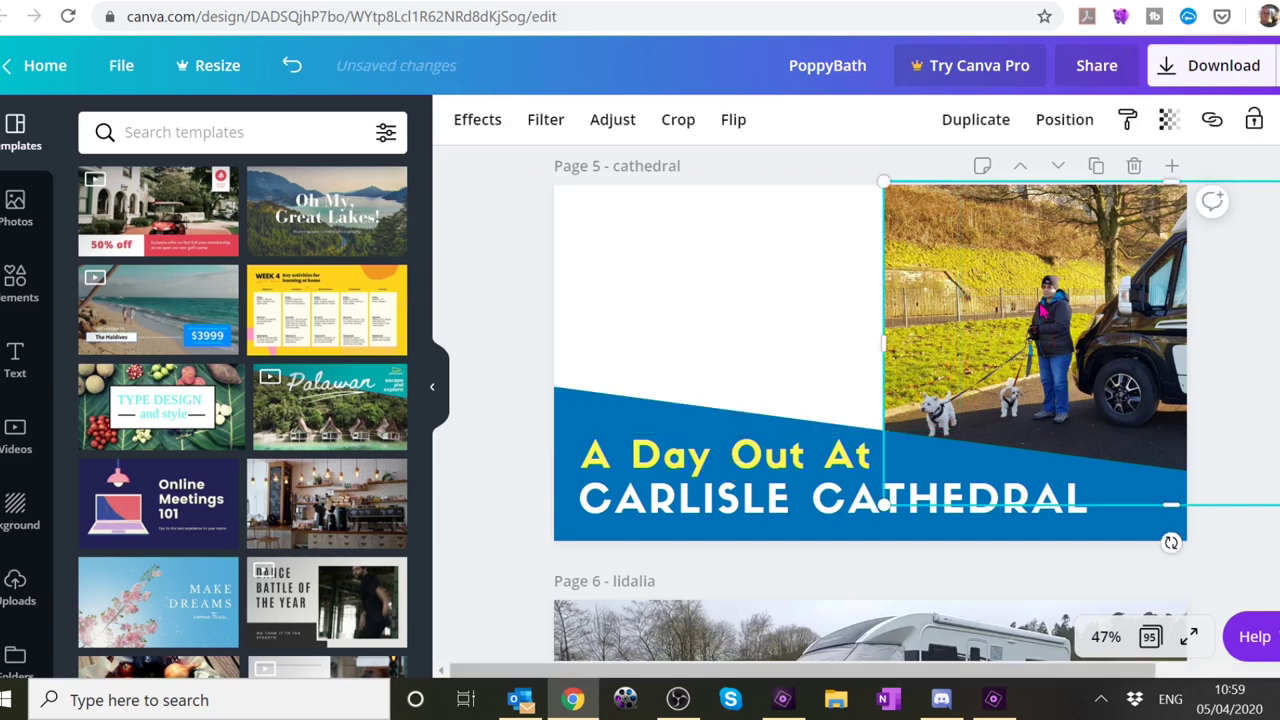
- Delete the remaining photo and select 'Day Out At' in the yellow heading
key(Delete)
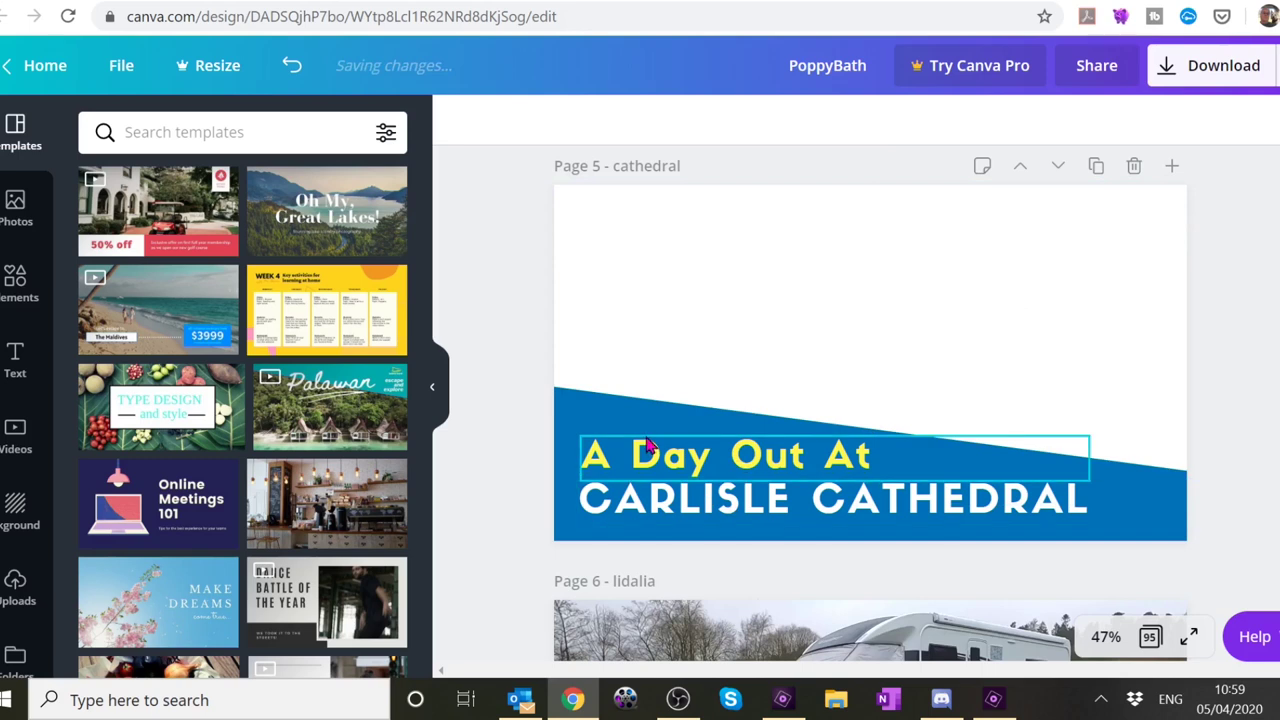
click(648, 448)
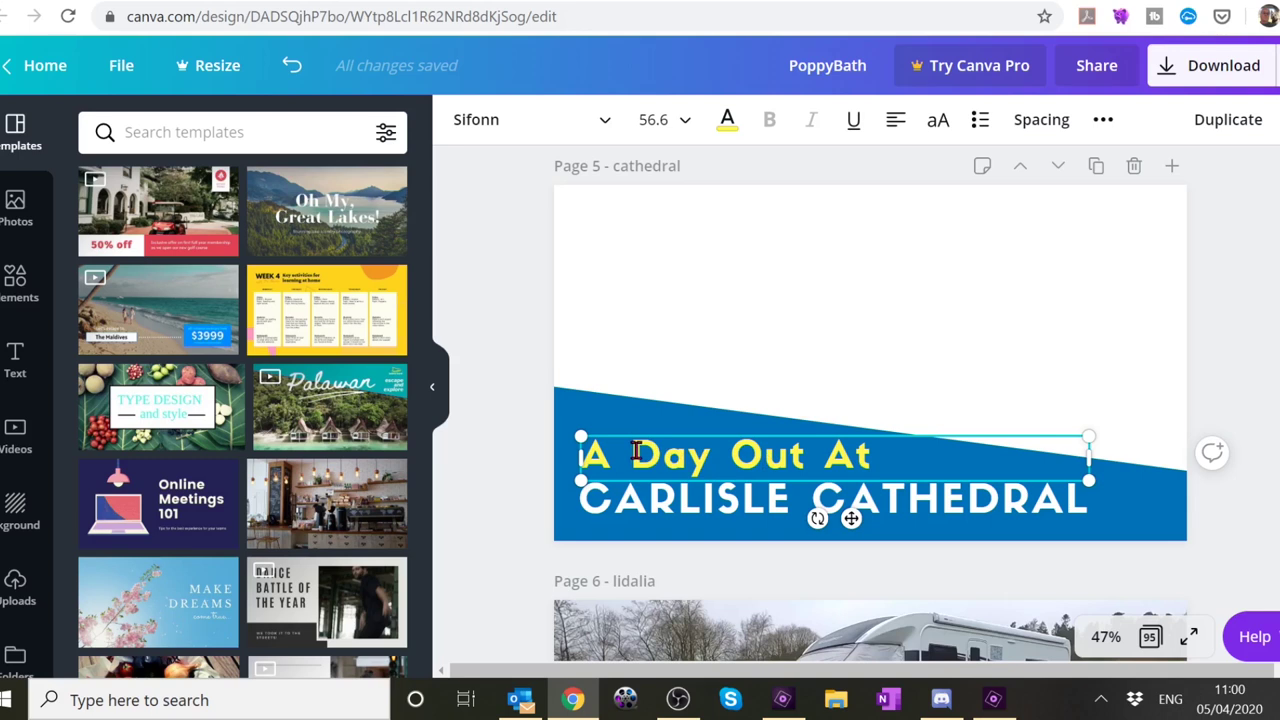
drag(636, 452, 873, 455)
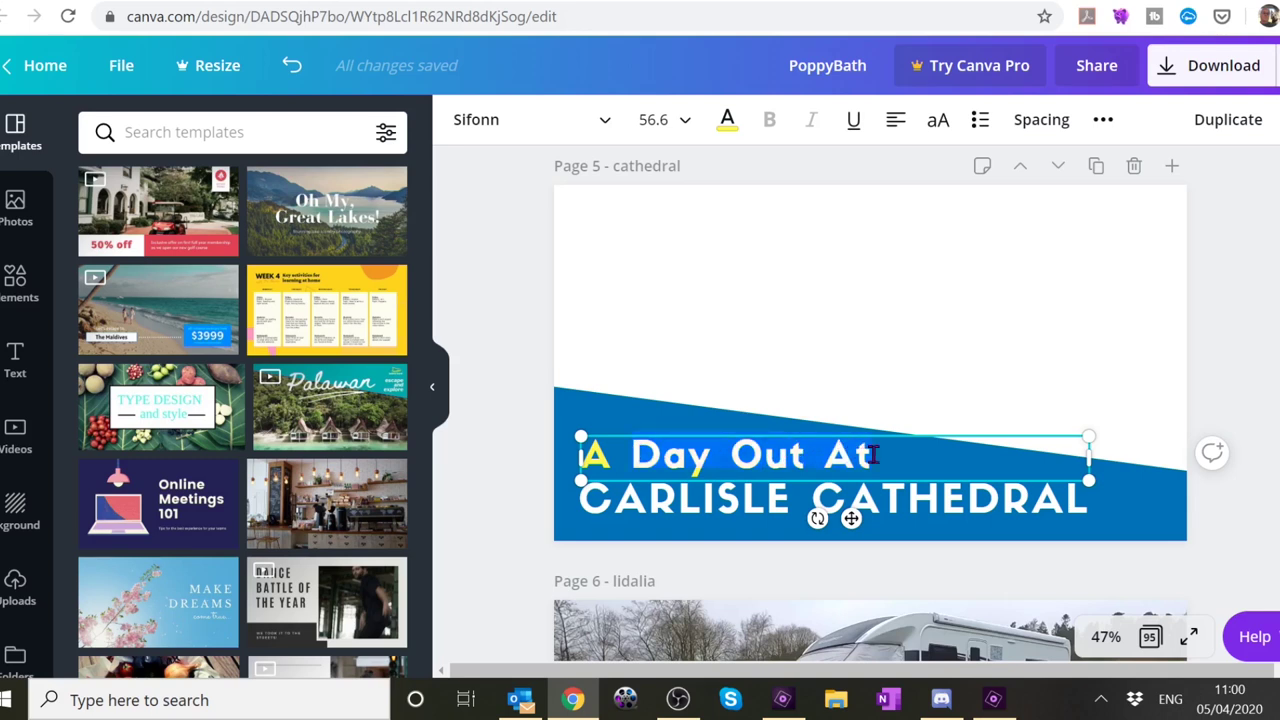
- Retype the heading's words as 'Look Back At'
text(look)
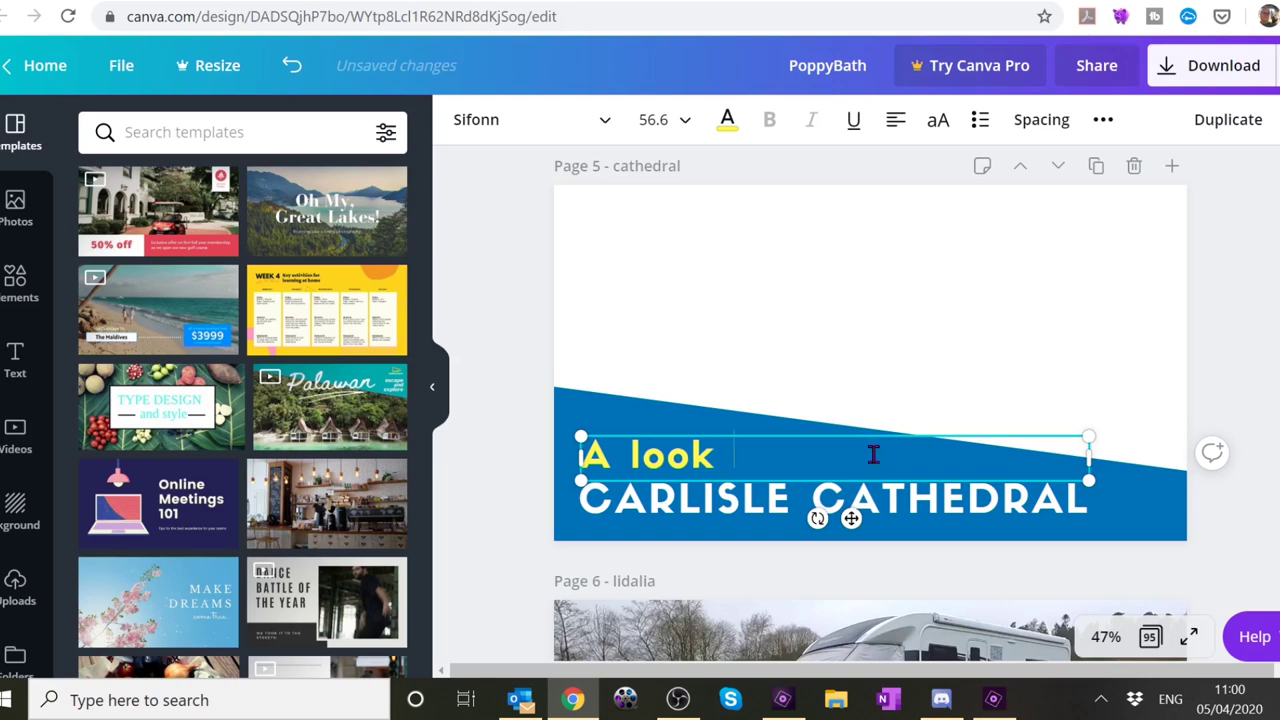
key(BackSpace)
key(BackSpace)
key(BackSpace)
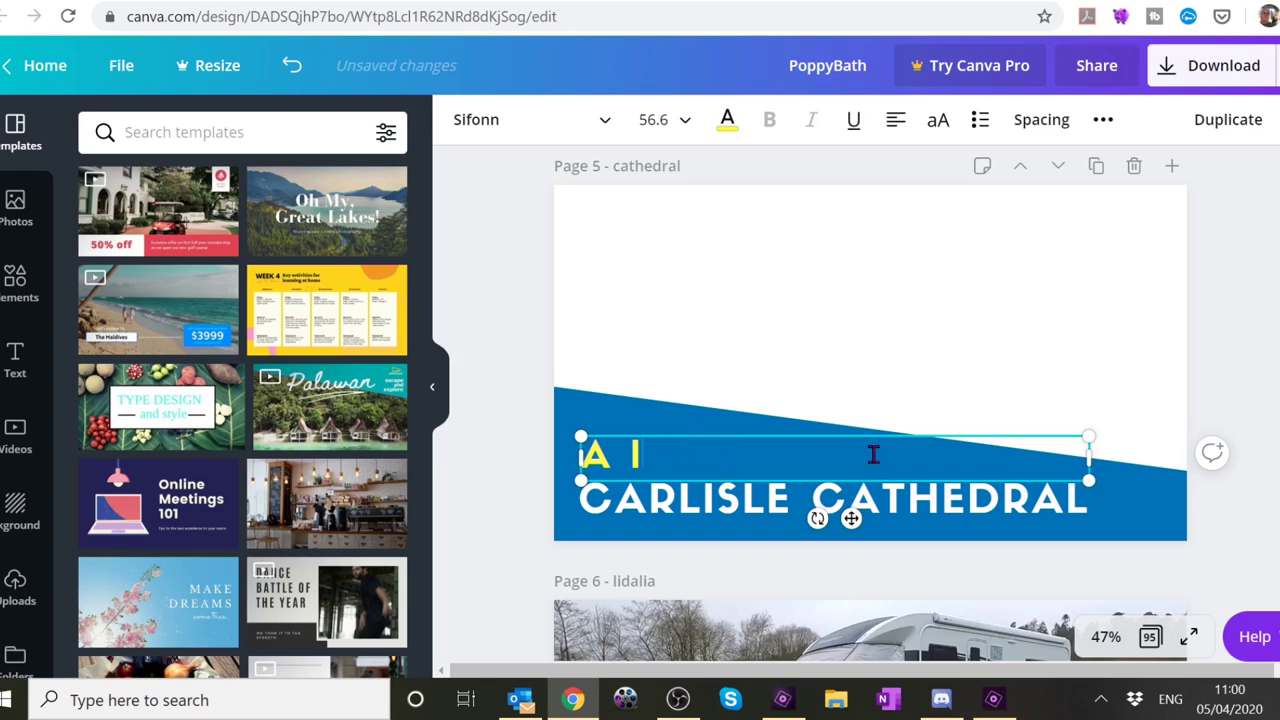
key(BackSpace)
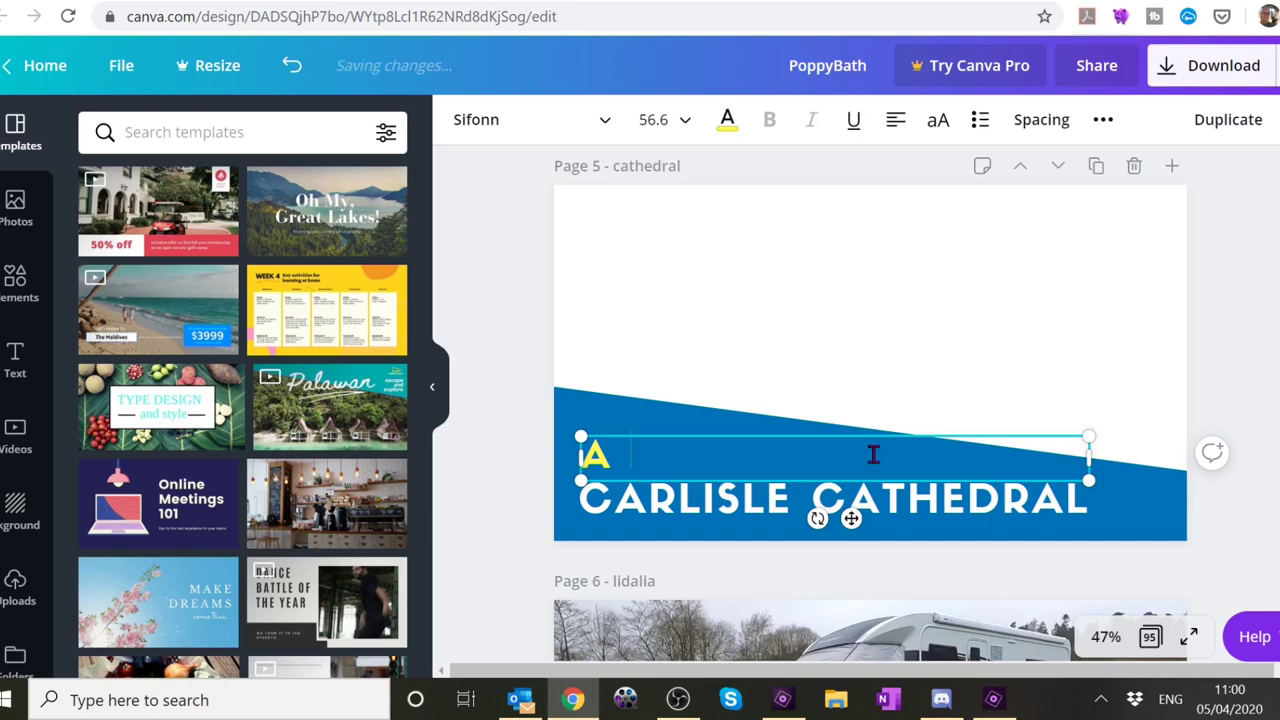
text(look)
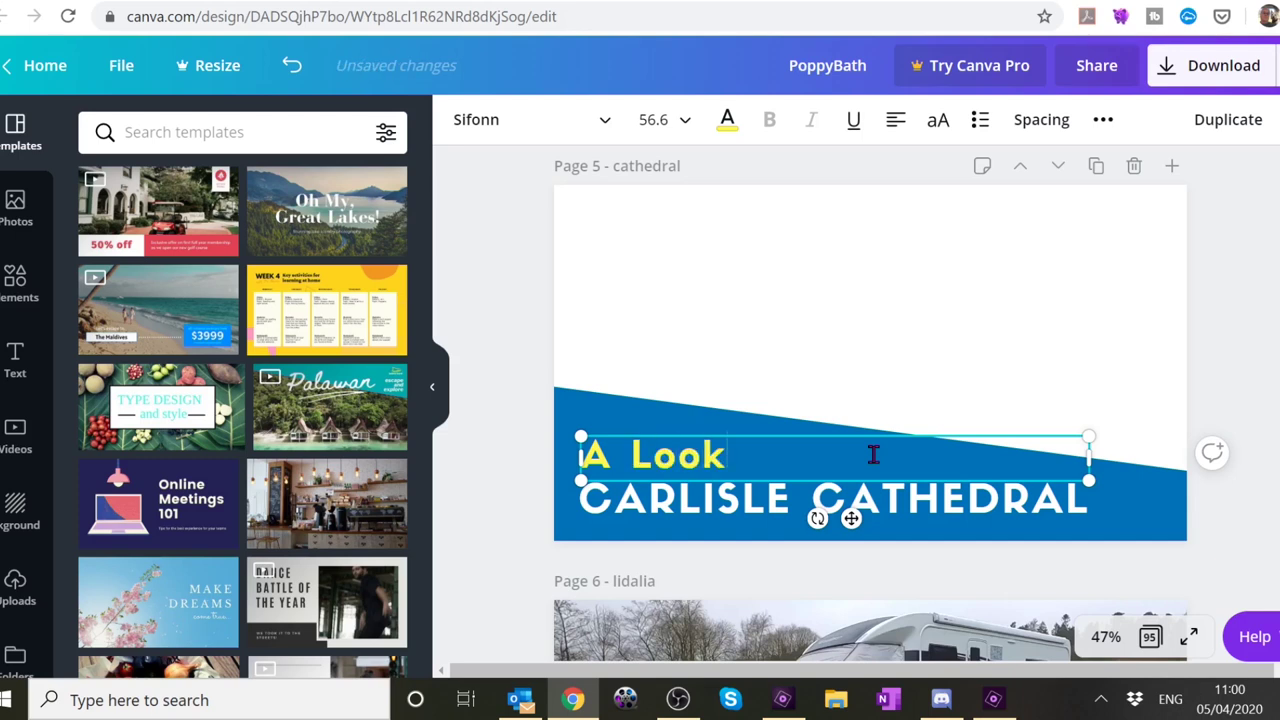
text( back)
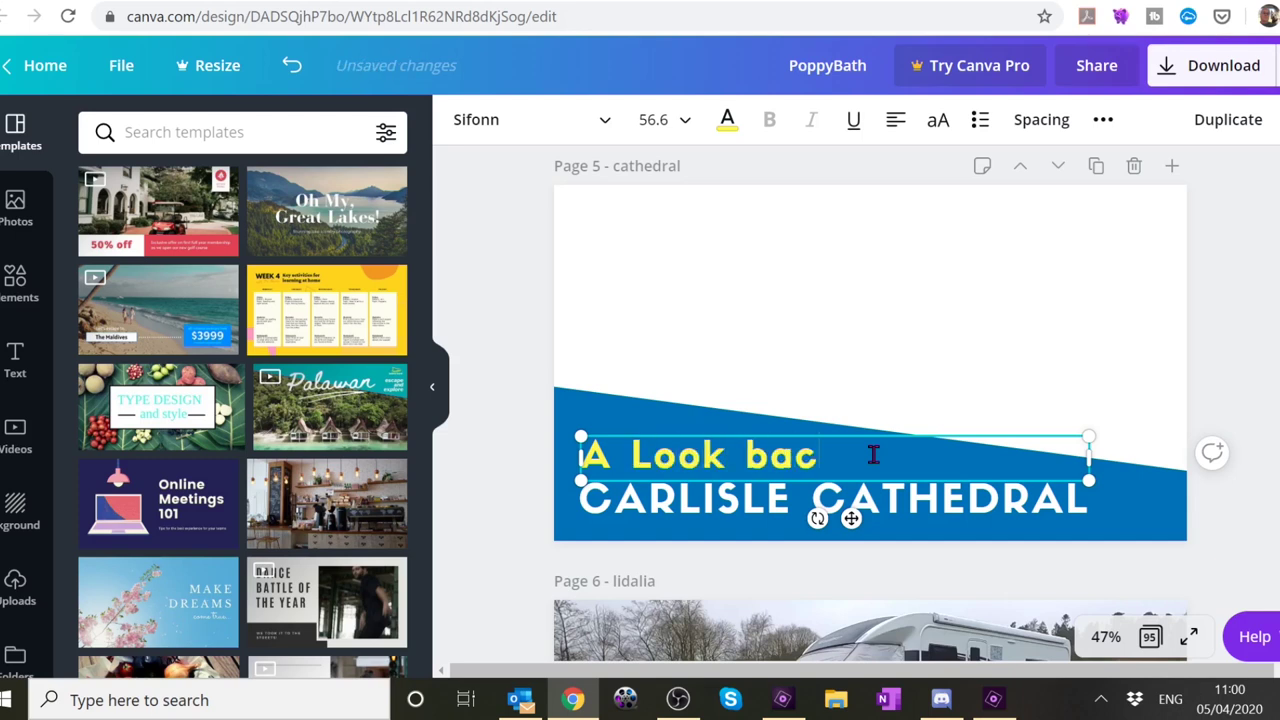
key(BackSpace)
key(BackSpace)
key(BackSpace)
key(BackSpace)
key(BackSpace)
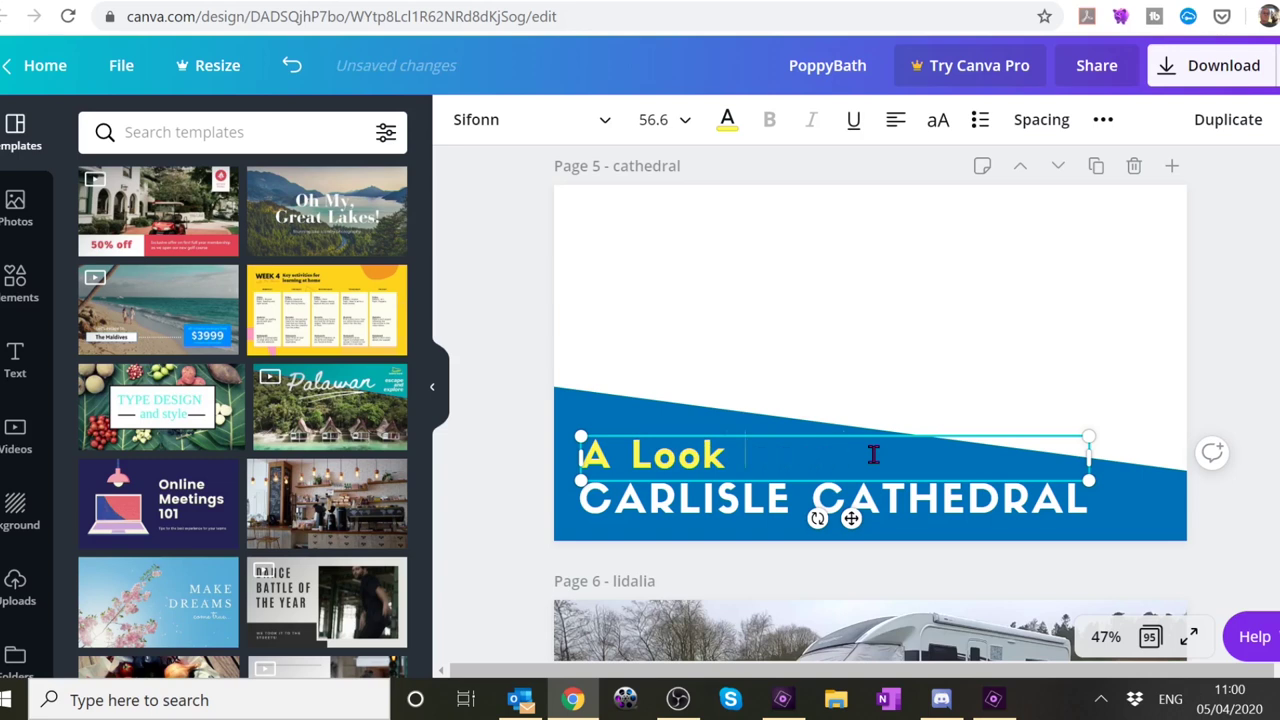
text(Back)
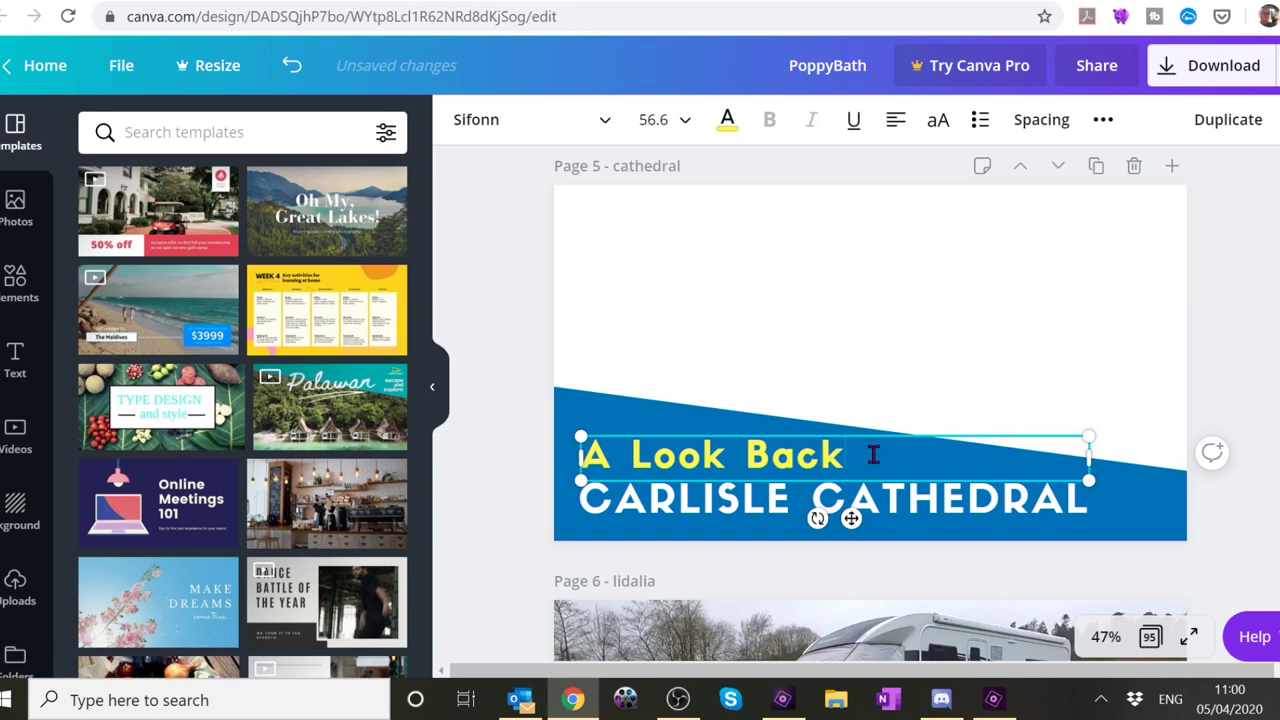
text( at)
drag(864, 457, 879, 457)
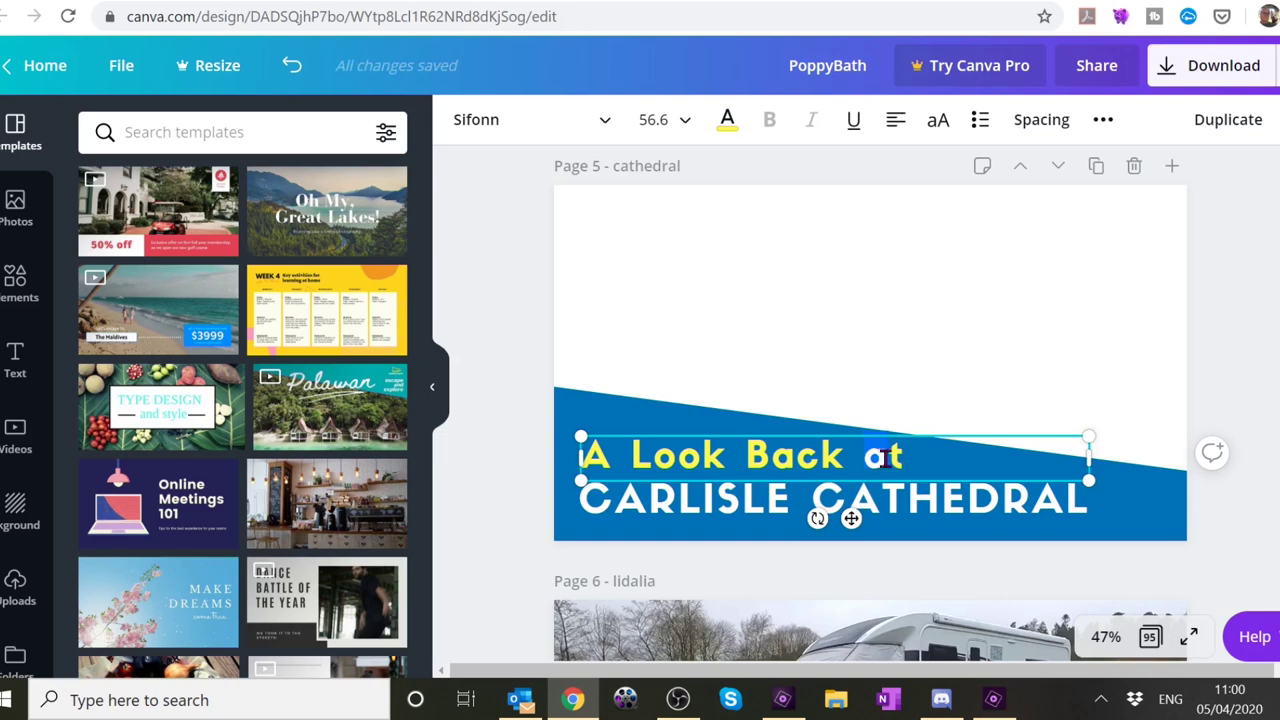
- Replace the white CARLISLE CATHEDRAL title line on page 5 with EASTERS PAST
text(A)
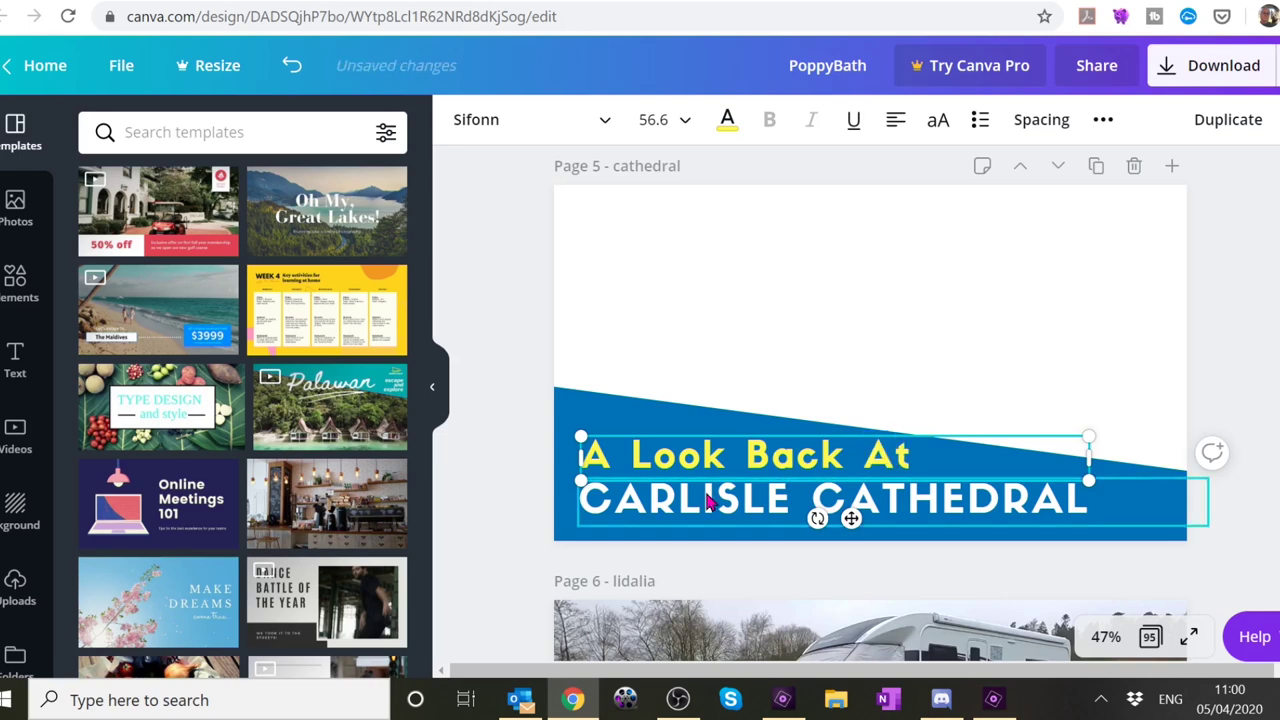
click(597, 507)
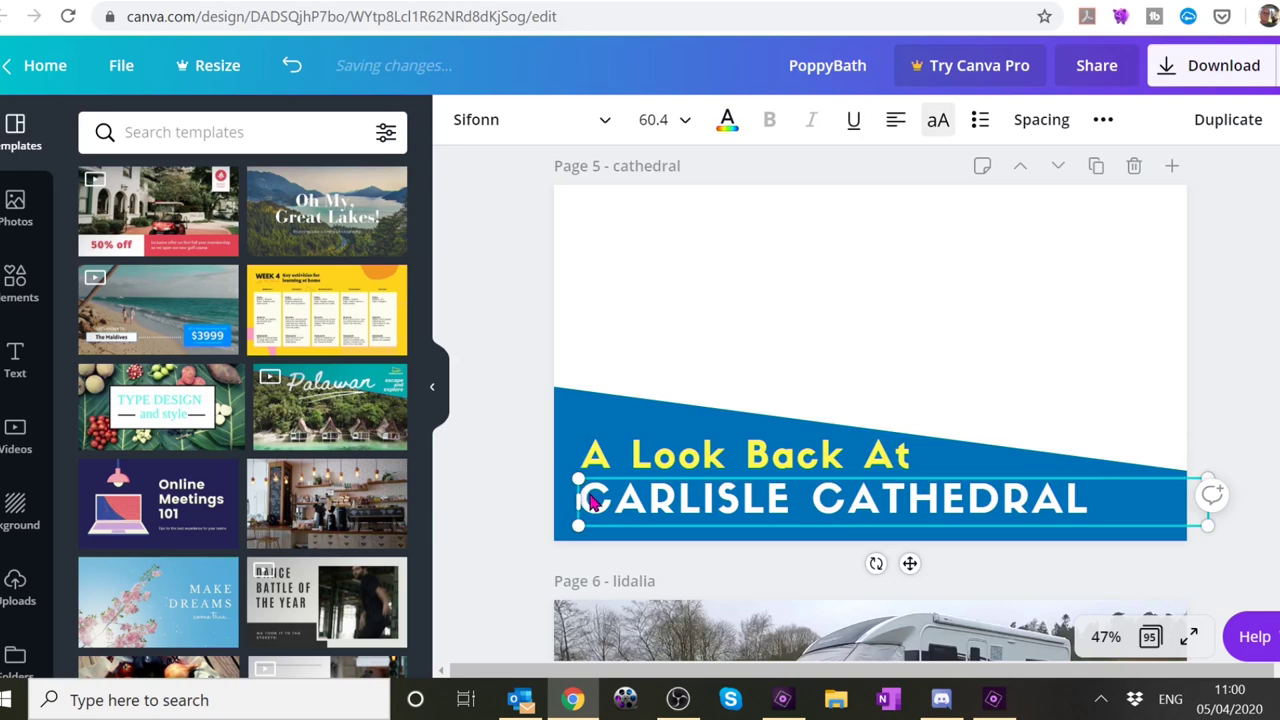
drag(590, 493, 1097, 500)
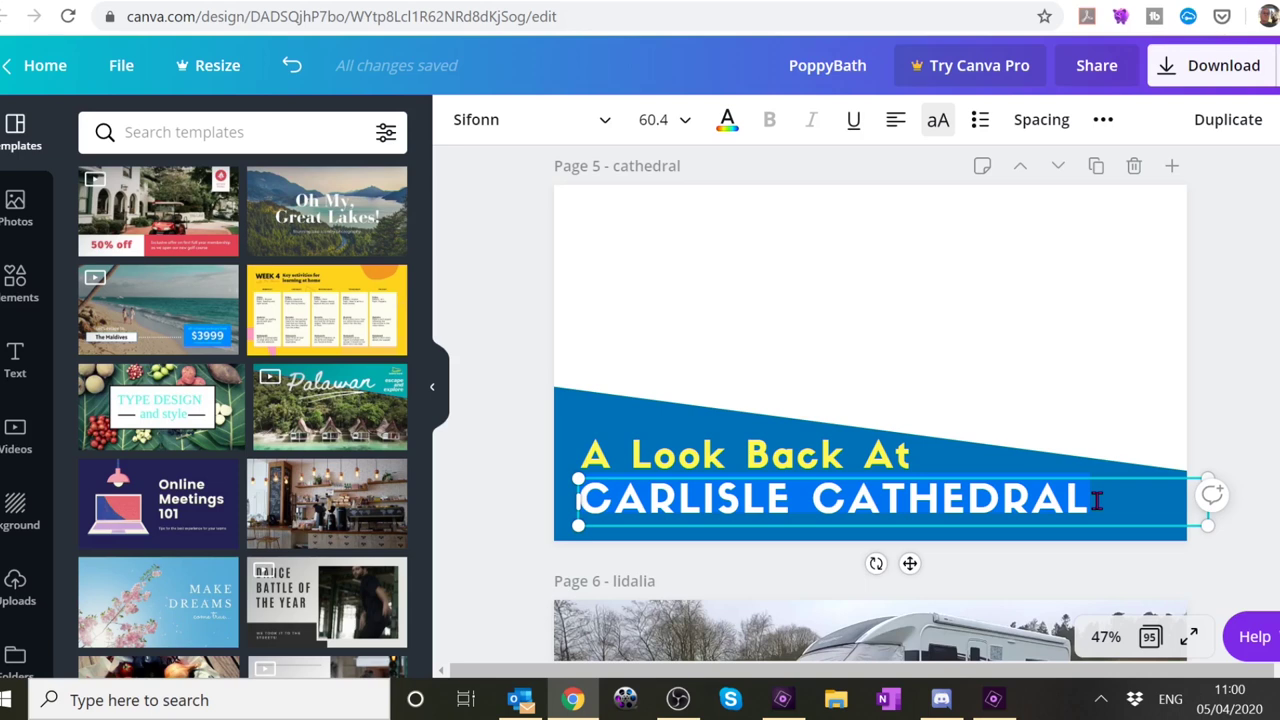
text(E)
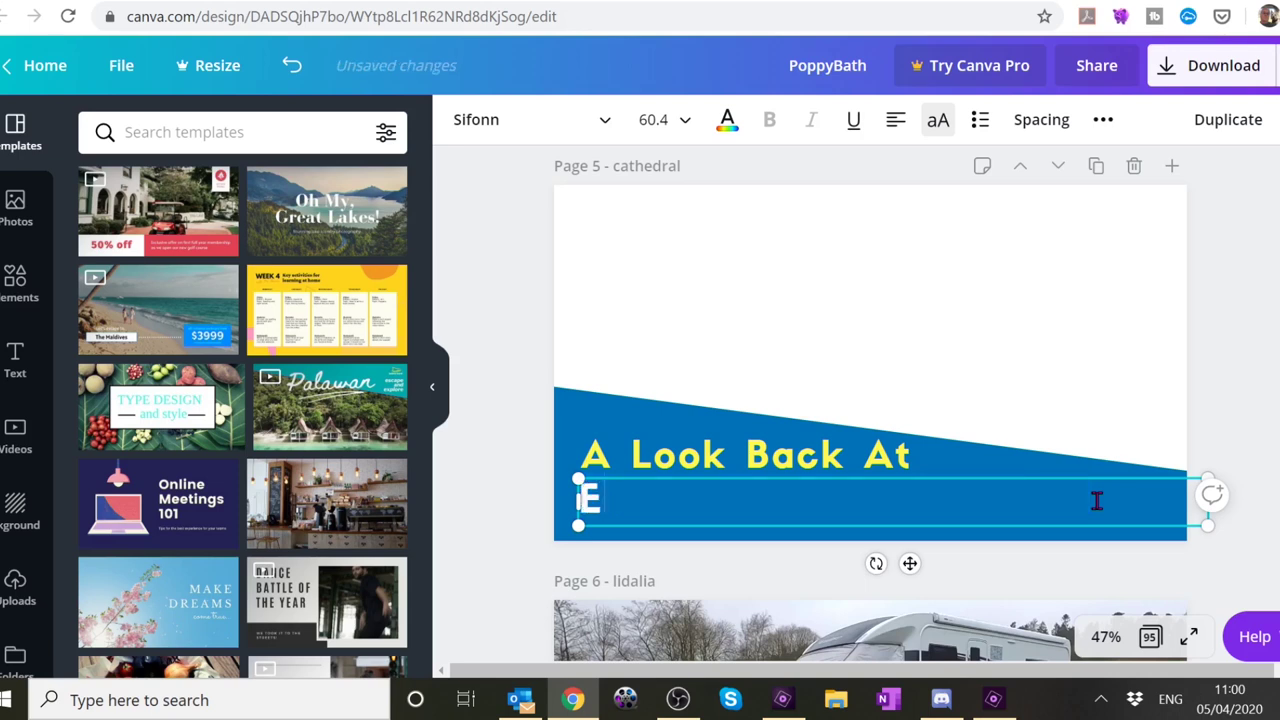
text(ASTERS)
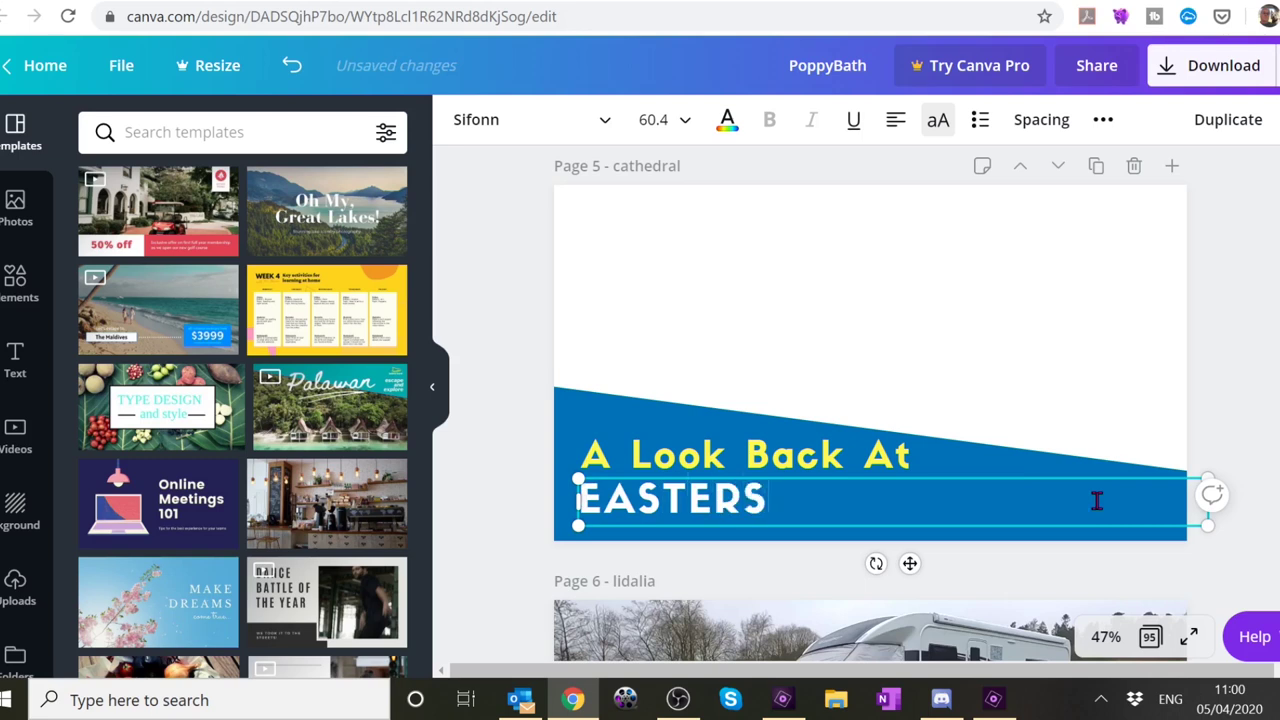
text( PAST)
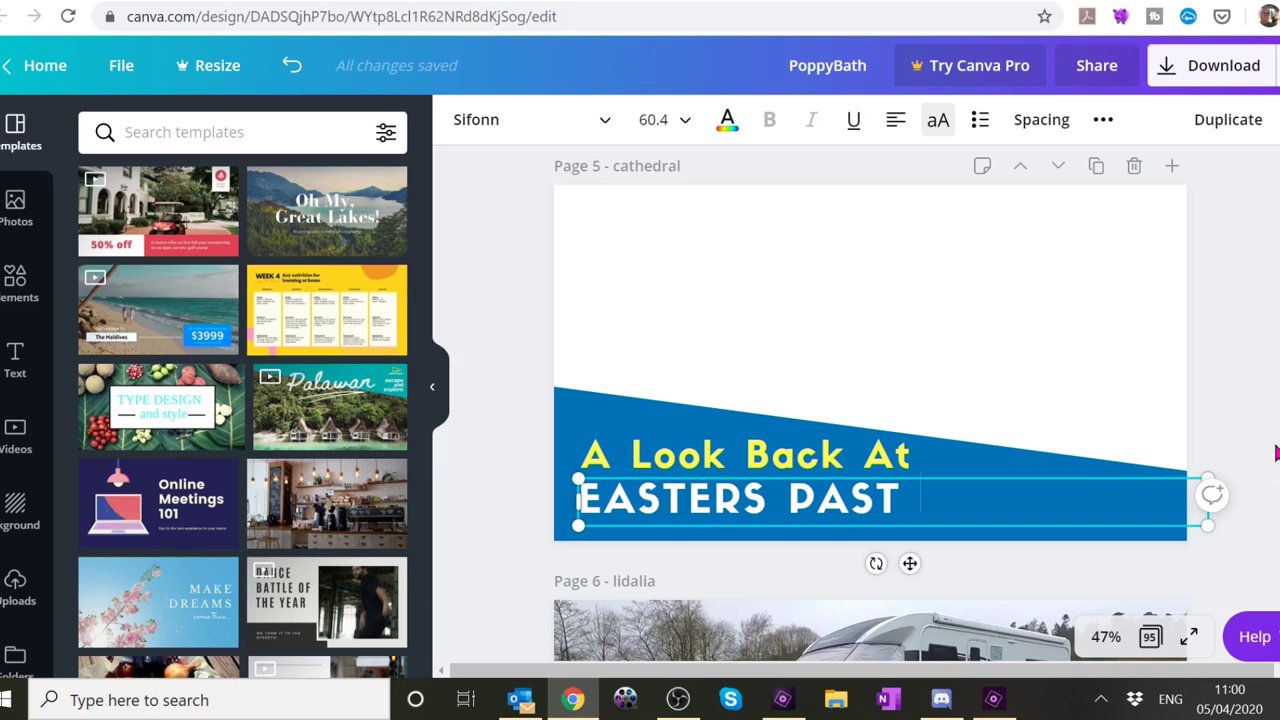
click(1268, 393)
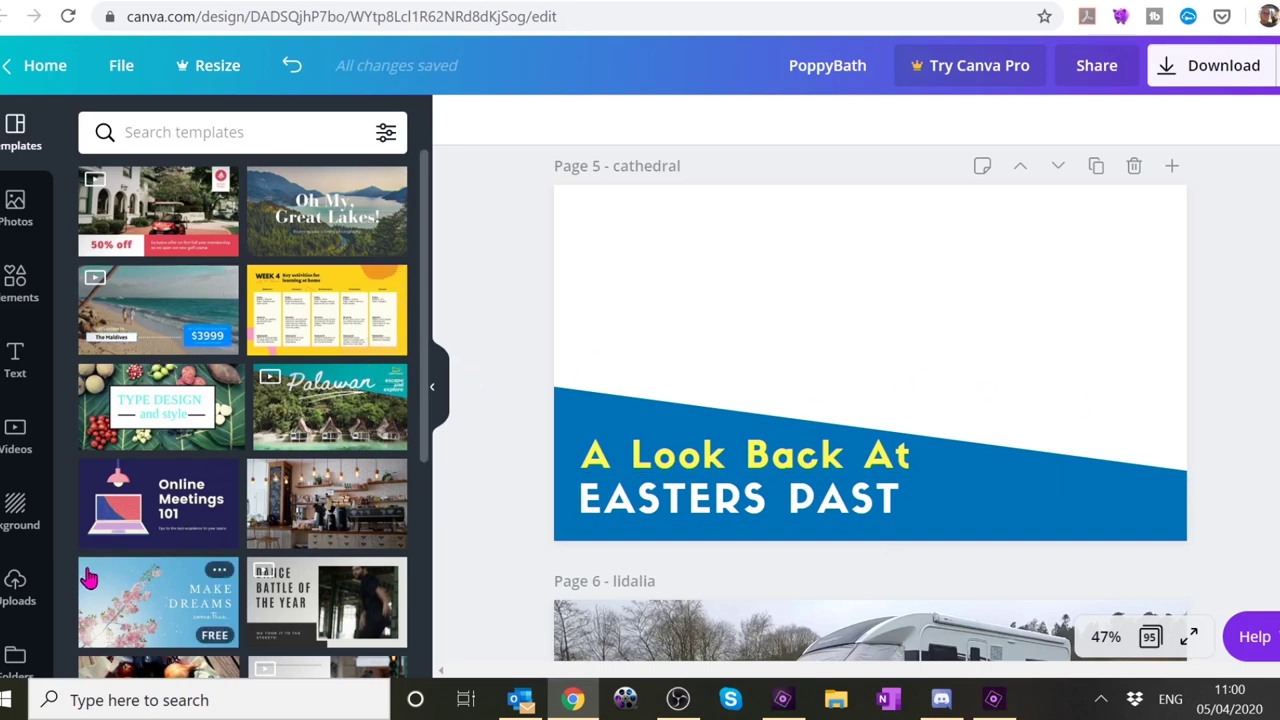
- Upload Easters Past1.jpg from Documents into Canva's uploaded images
click(15, 588)
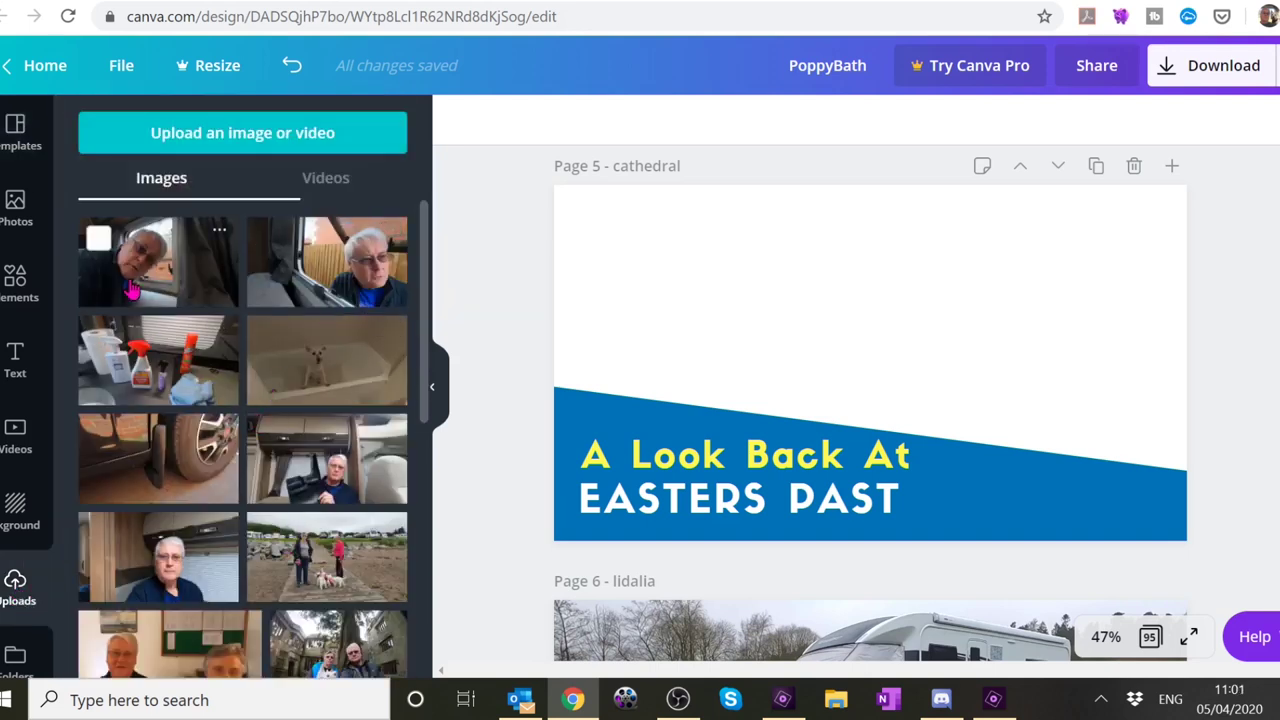
click(218, 140)
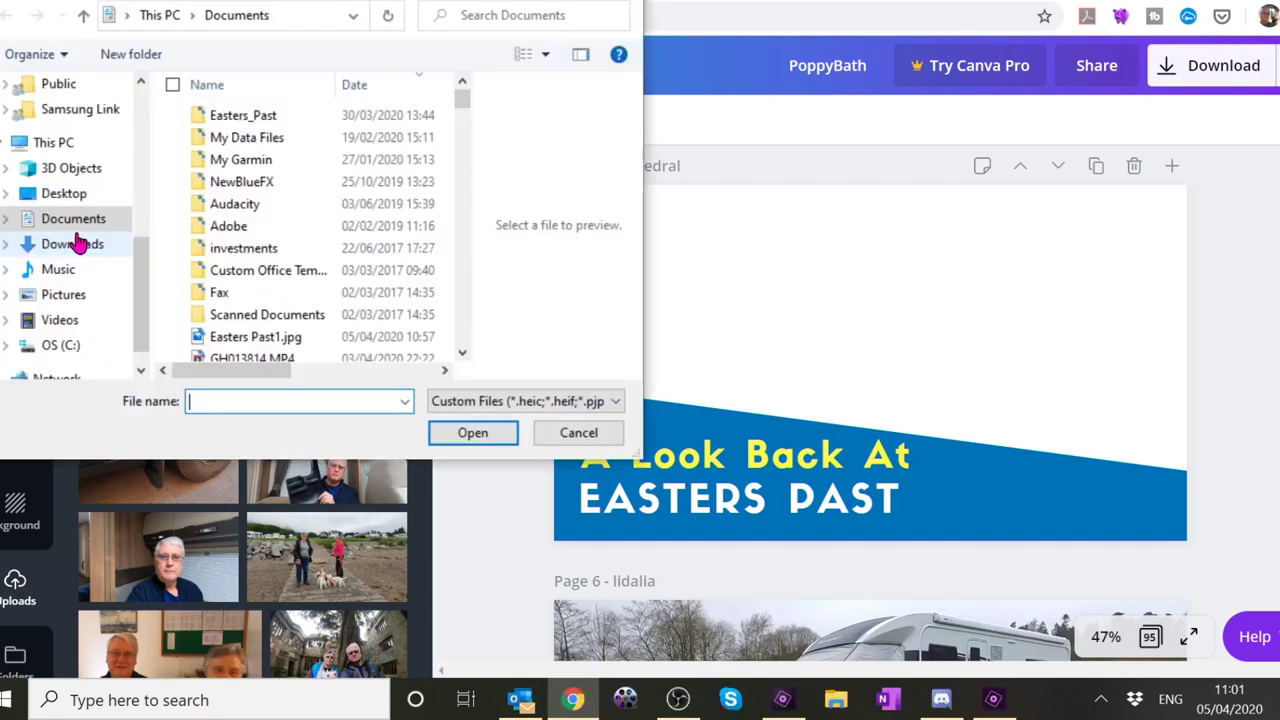
click(300, 341)
click(473, 433)
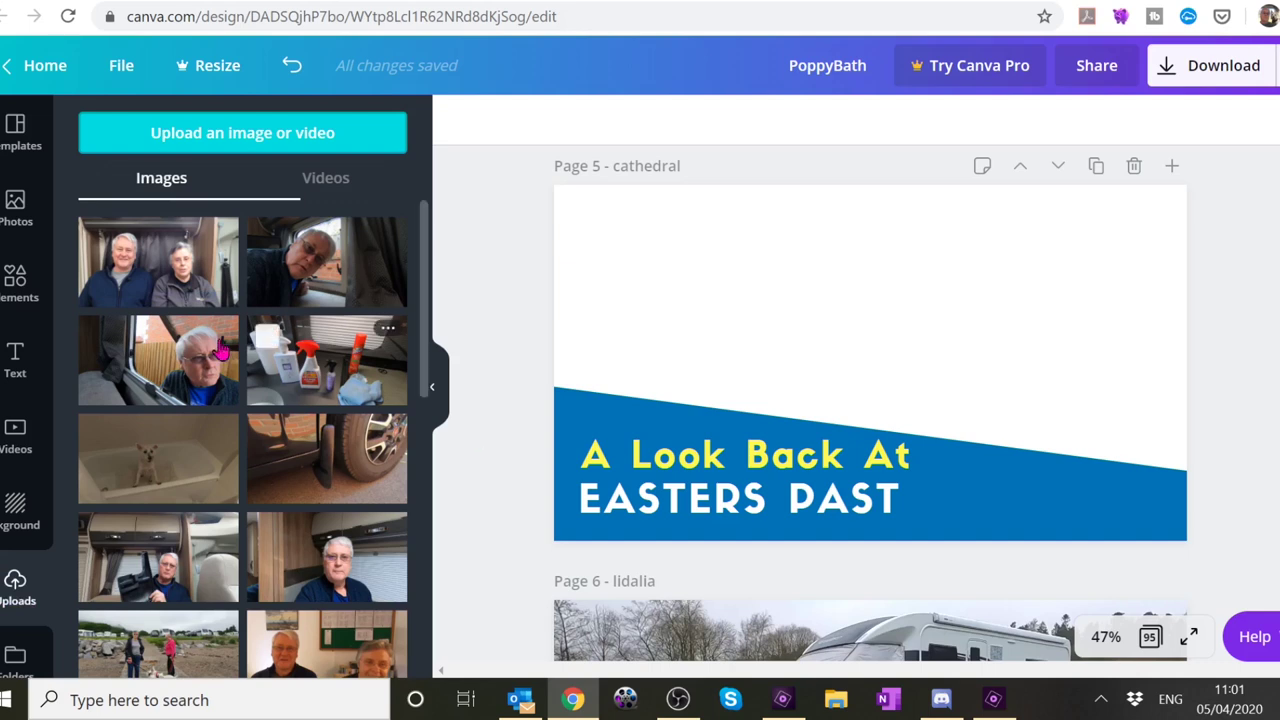
- Add the uploaded photo to page 5, enlarge it to fill the page, and nudge it left and down
click(172, 287)
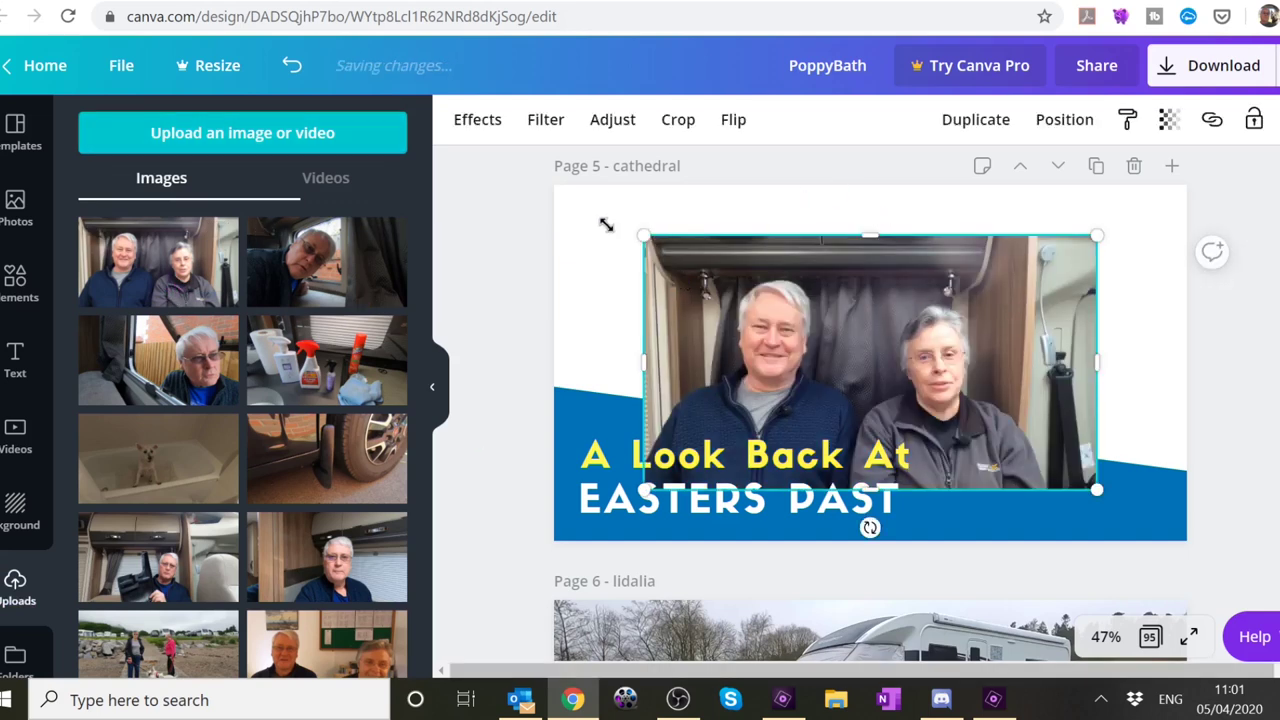
drag(606, 224, 525, 176)
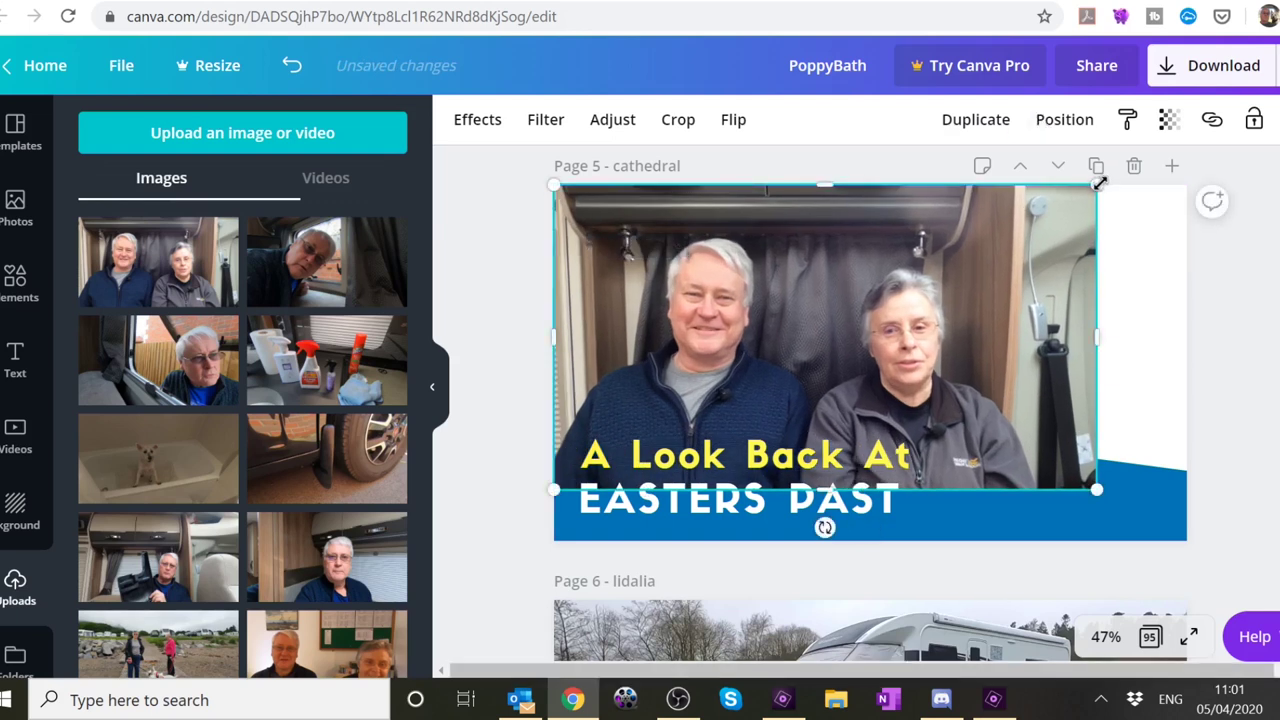
drag(1098, 184, 1263, 91)
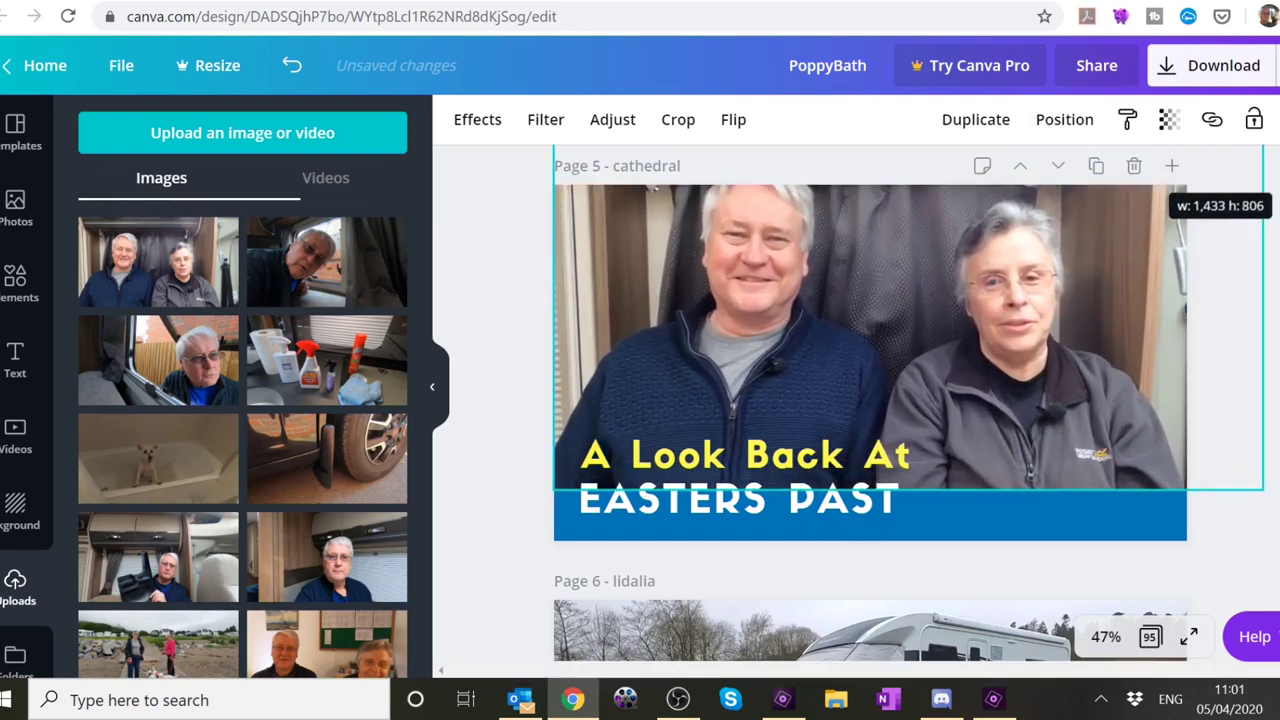
drag(1263, 145, 1273, 139)
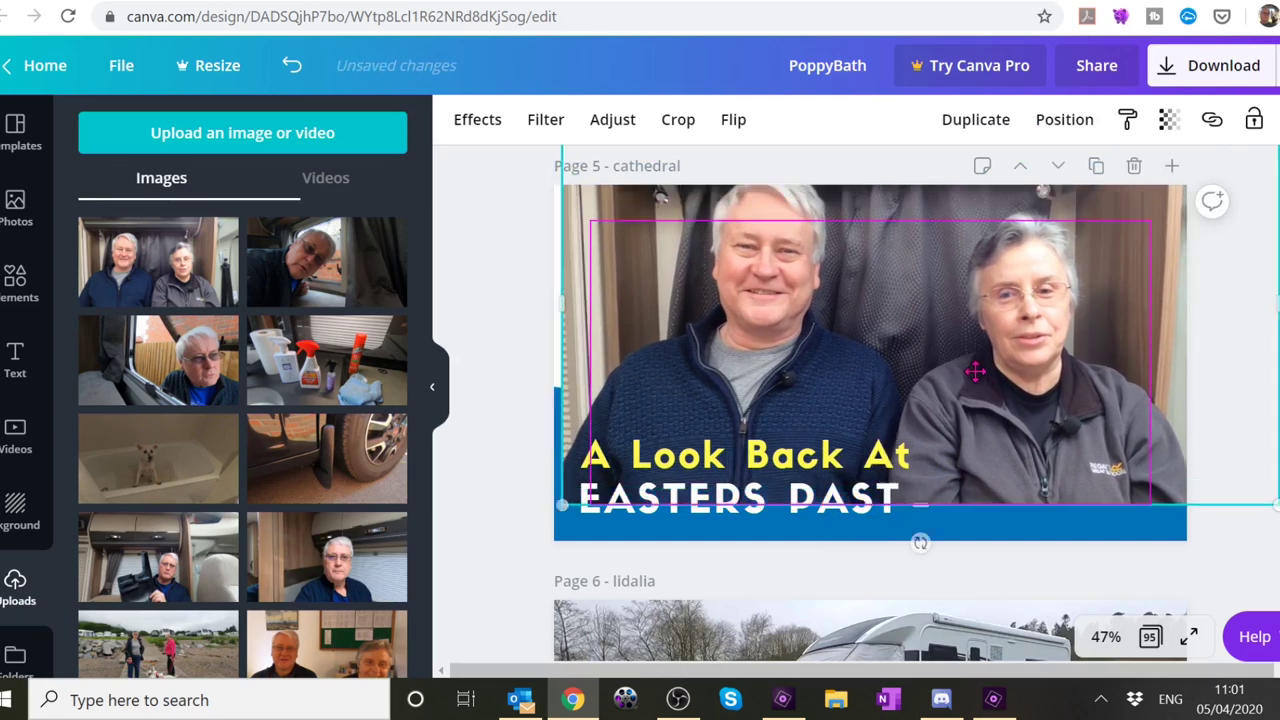
drag(975, 372, 967, 384)
click(513, 364)
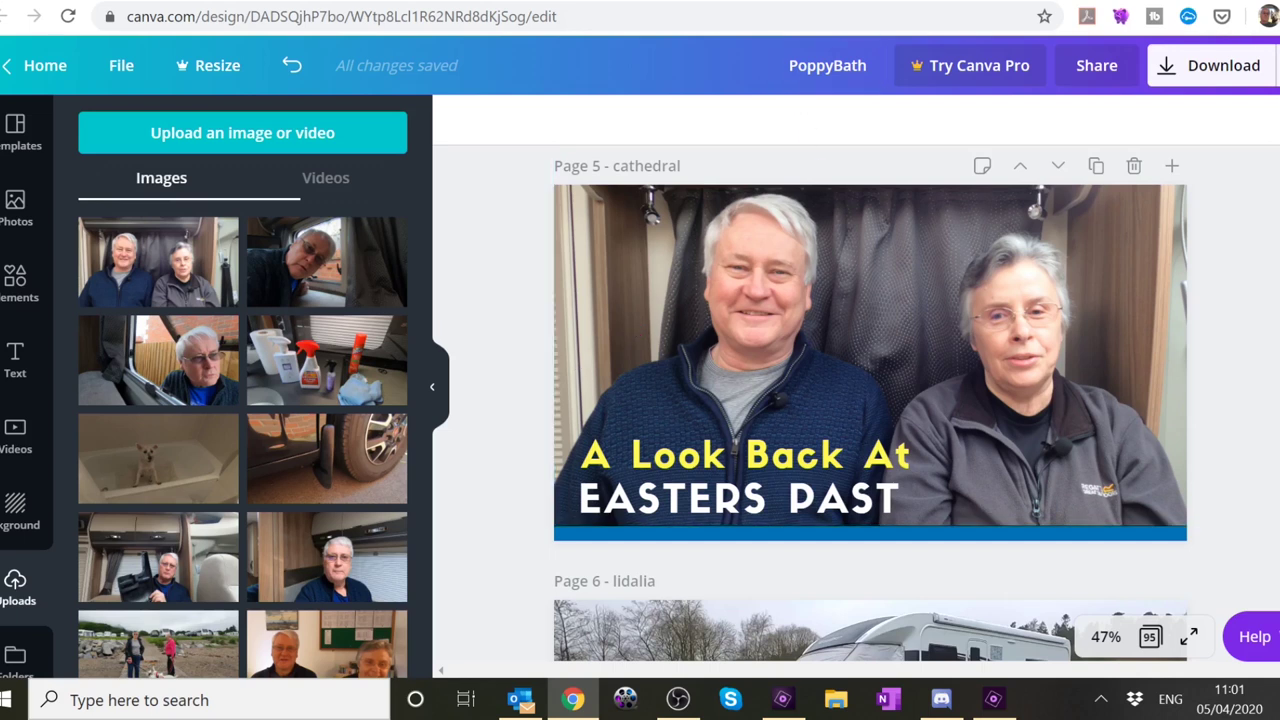
scroll(943, 128, up, 3)
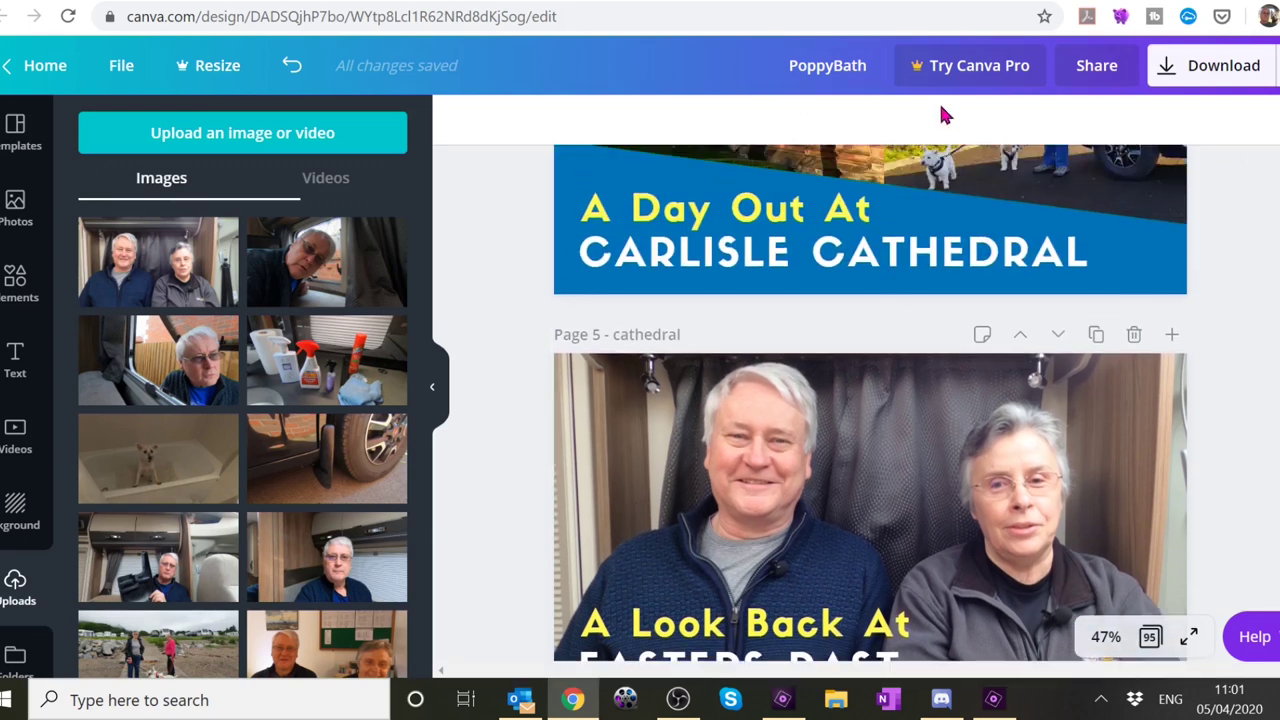
- Send the page 5 photo to back, behind the blue diagonal banner
scroll(1230, 371, down, 2)
click(955, 395)
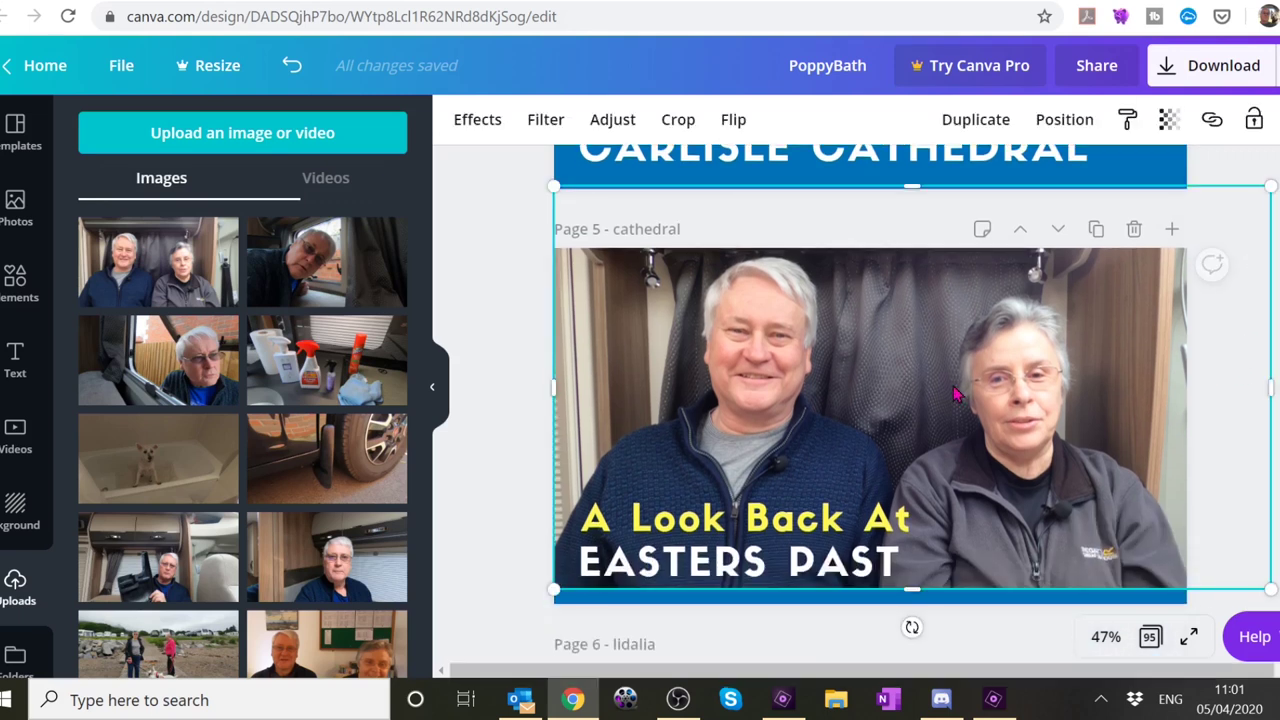
click(1060, 125)
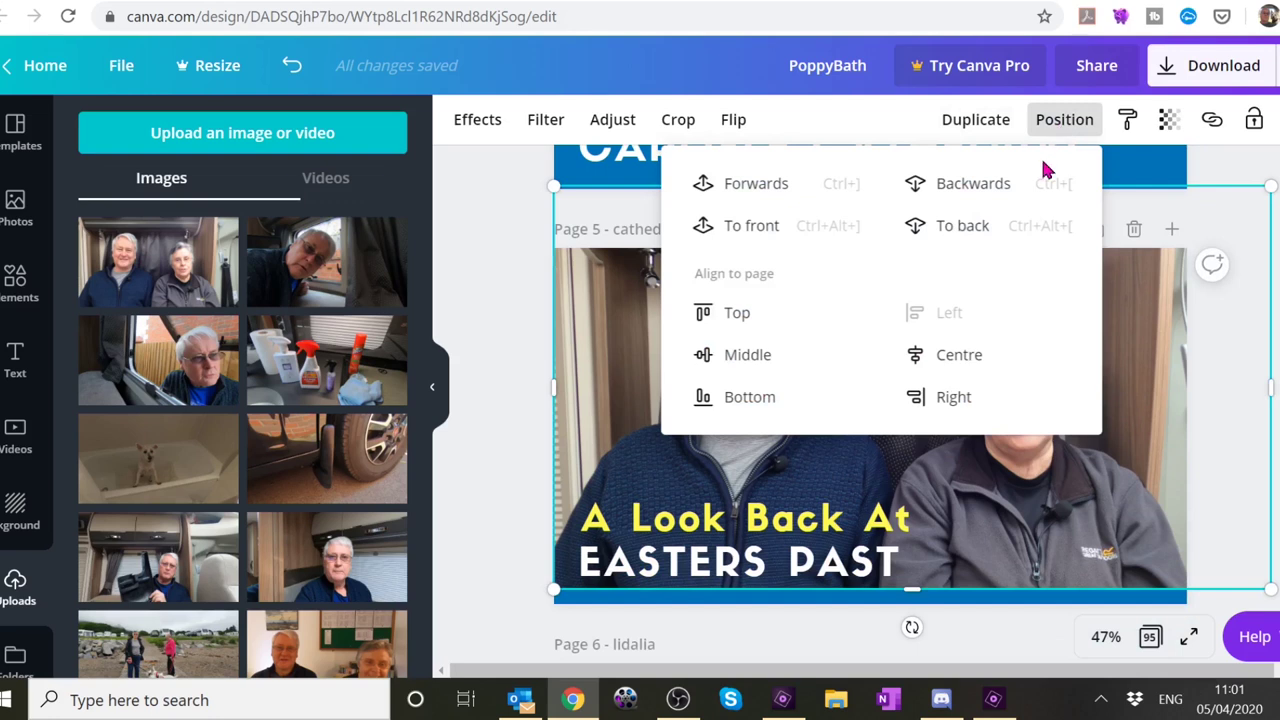
click(950, 226)
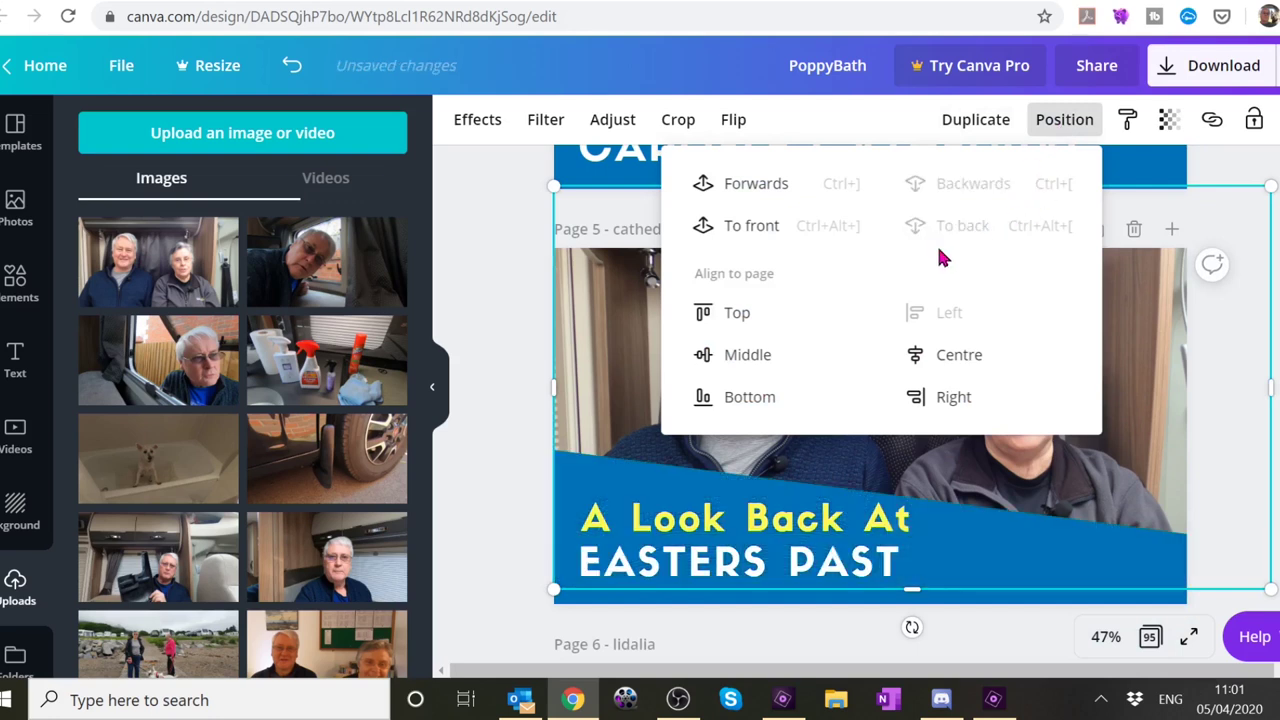
click(481, 447)
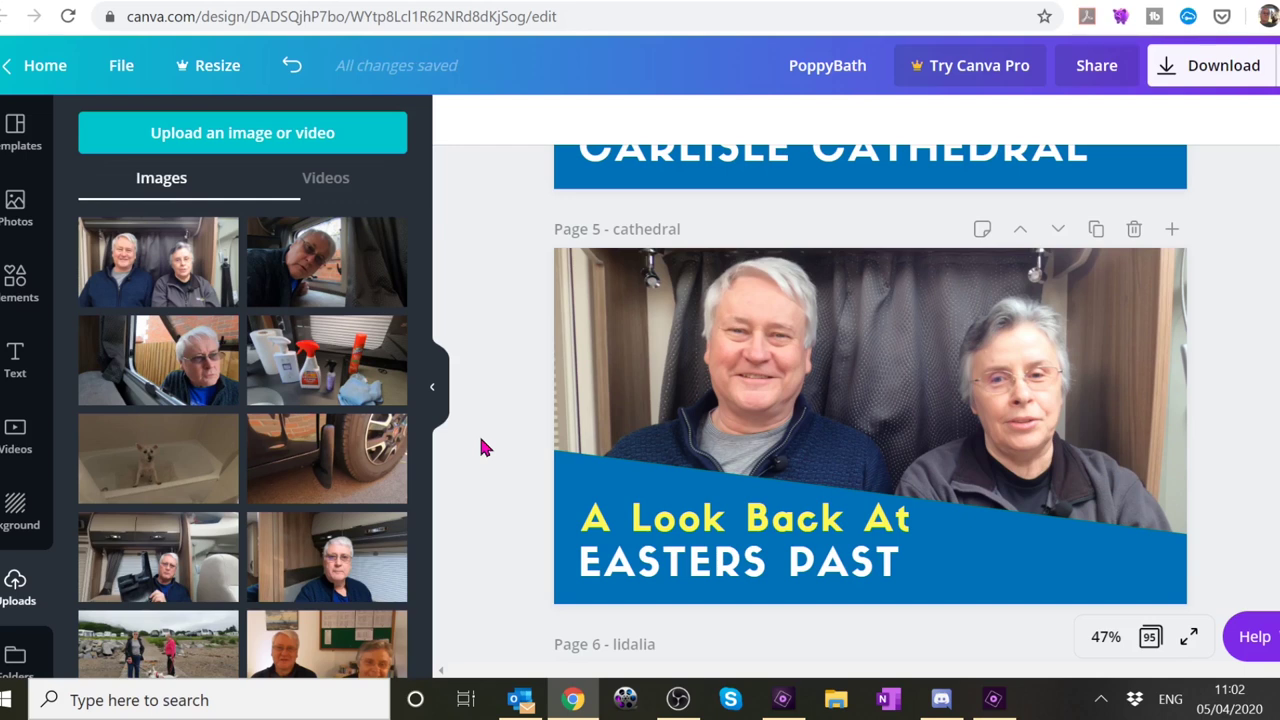
- Rename Page 5 from cathedral to Easterspast
click(636, 228)
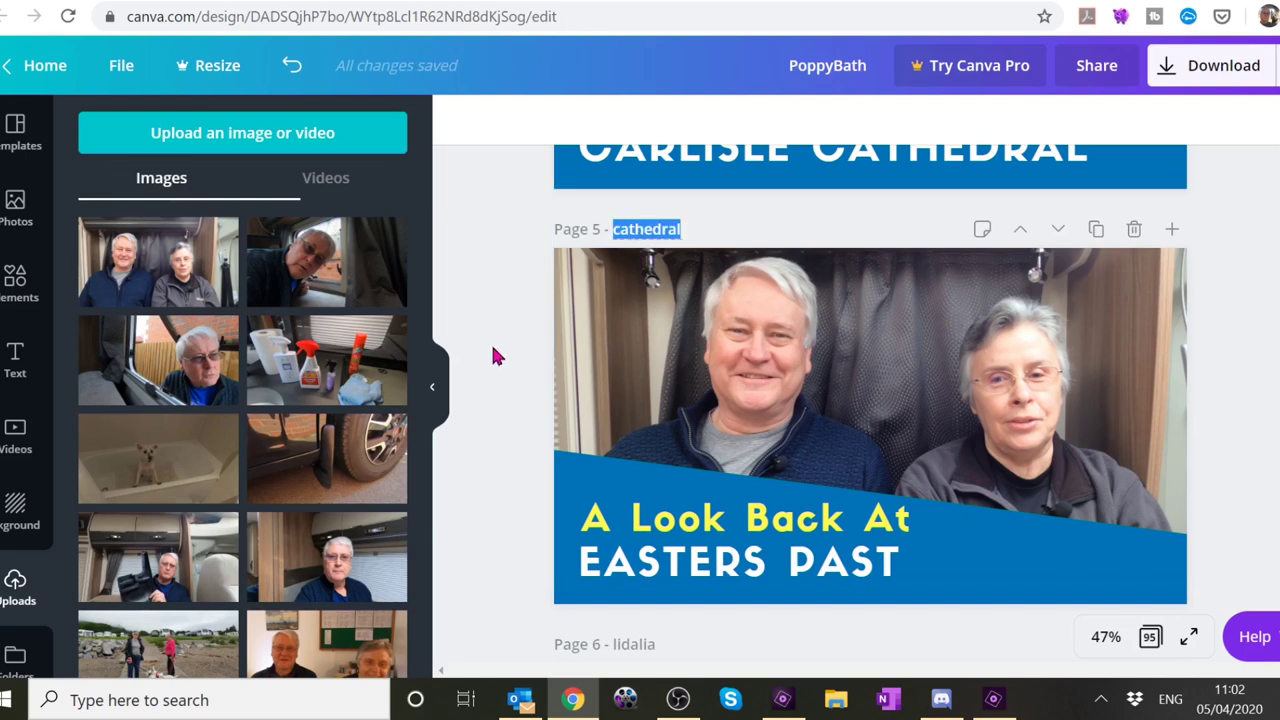
text(eASTERS)
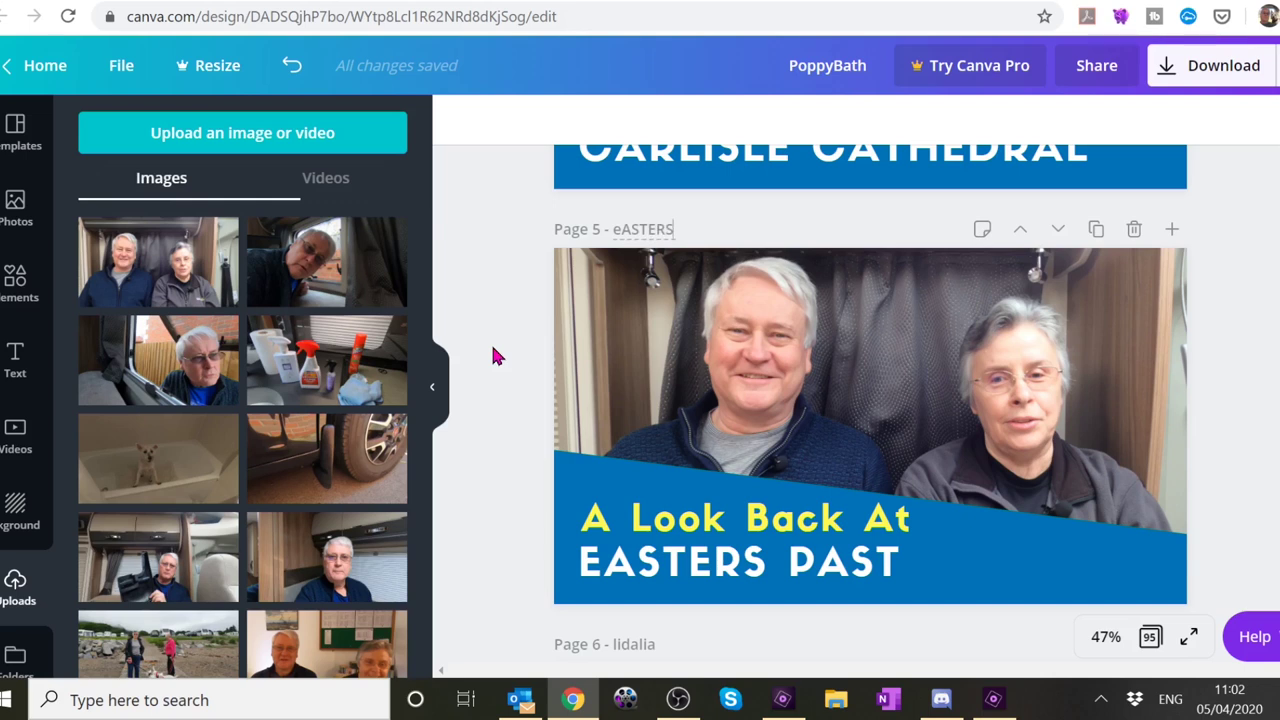
key(BackSpace)
key(BackSpace)
key(BackSpace)
key(BackSpace)
key(BackSpace)
key(BackSpace)
key(BackSpace)
text(Easterspast)
- Rename the design from PoppyBath to Easterspast
click(795, 66)
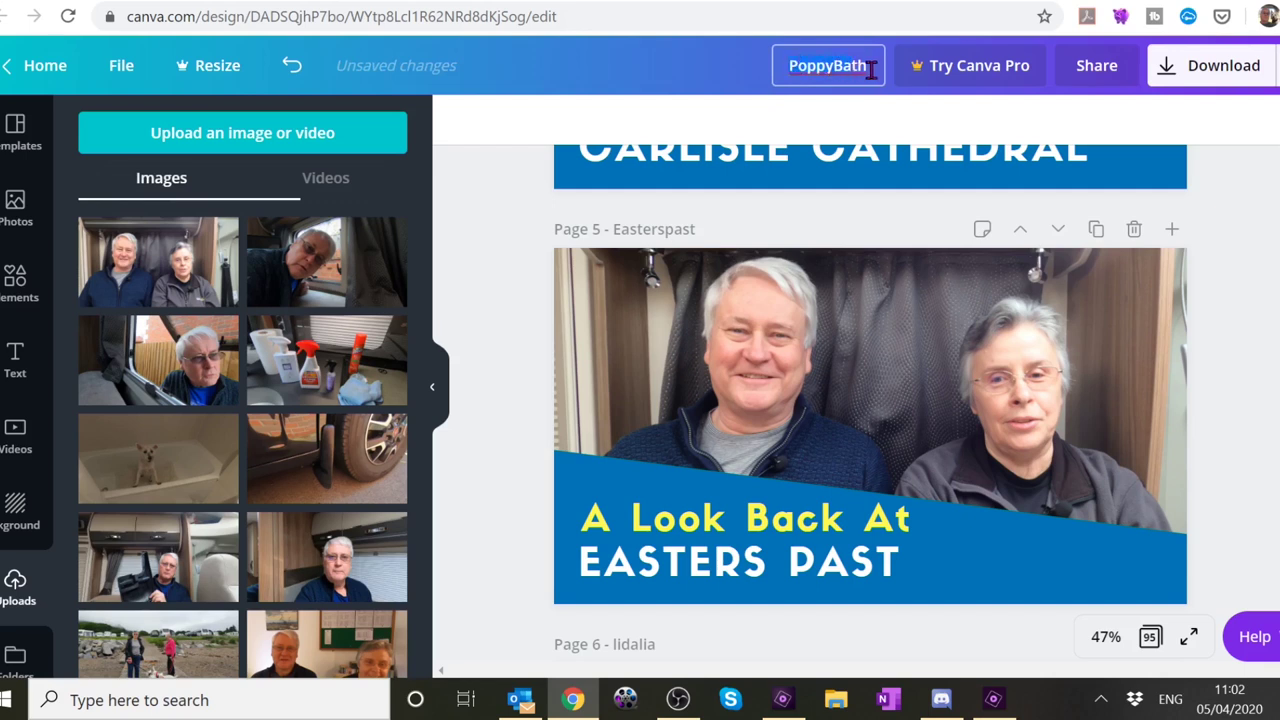
key(shift+Home)
text(Ea)
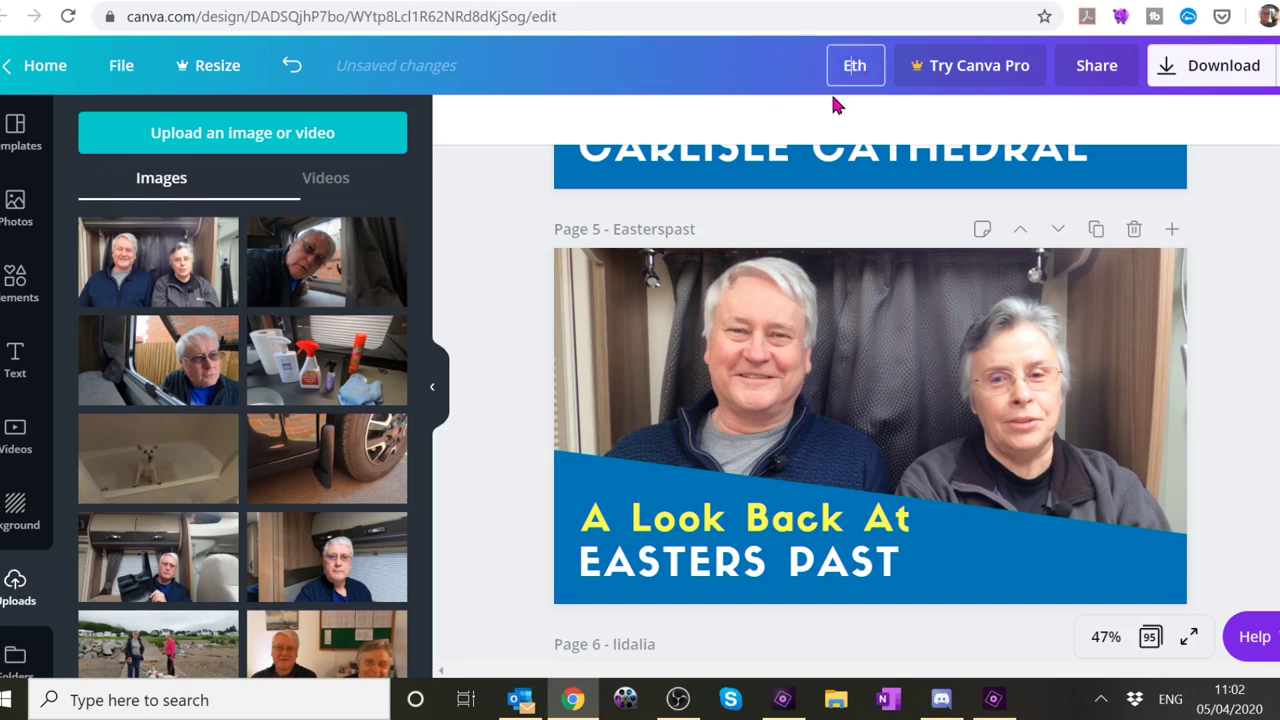
text(sters)
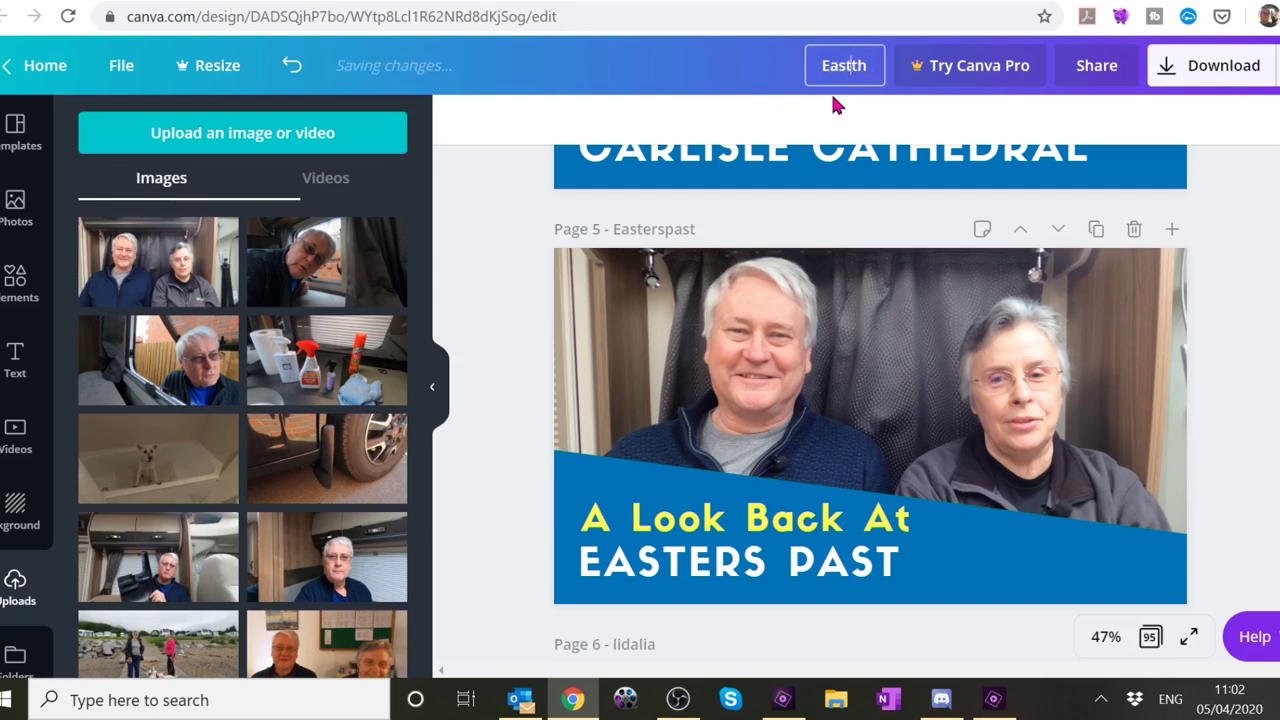
key(Delete)
key(Delete)
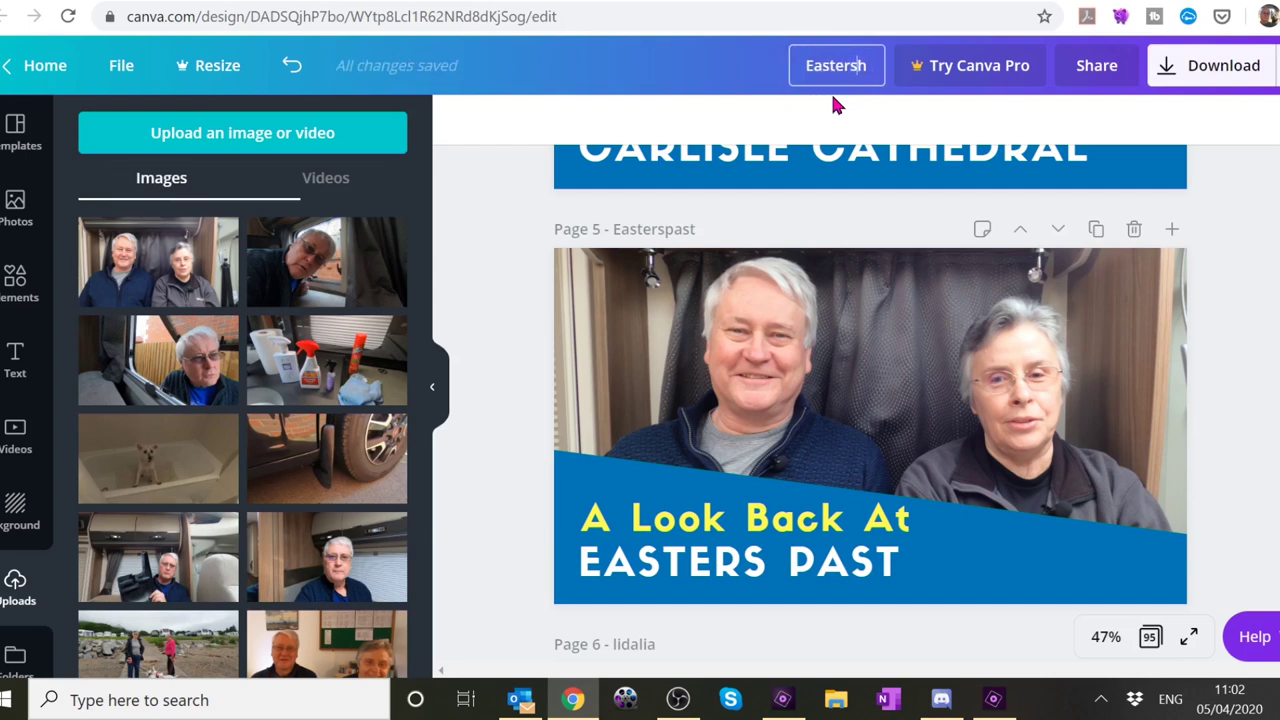
text(past)
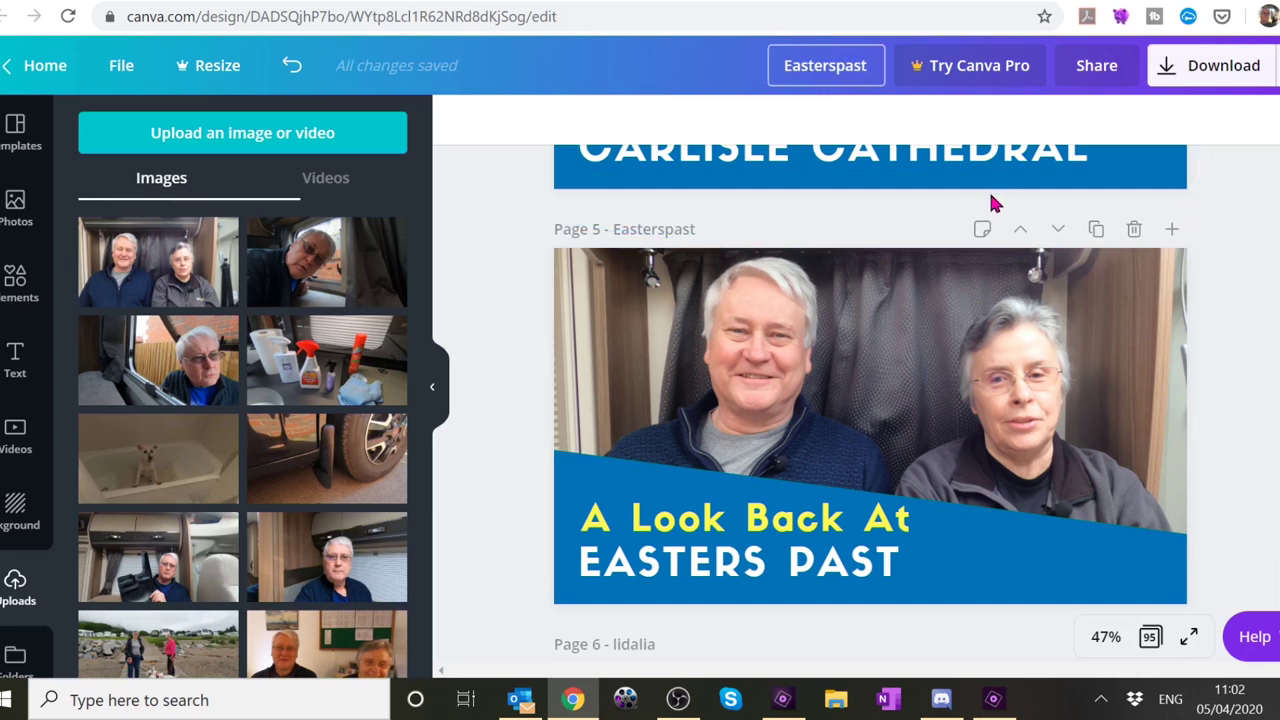
click(1172, 85)
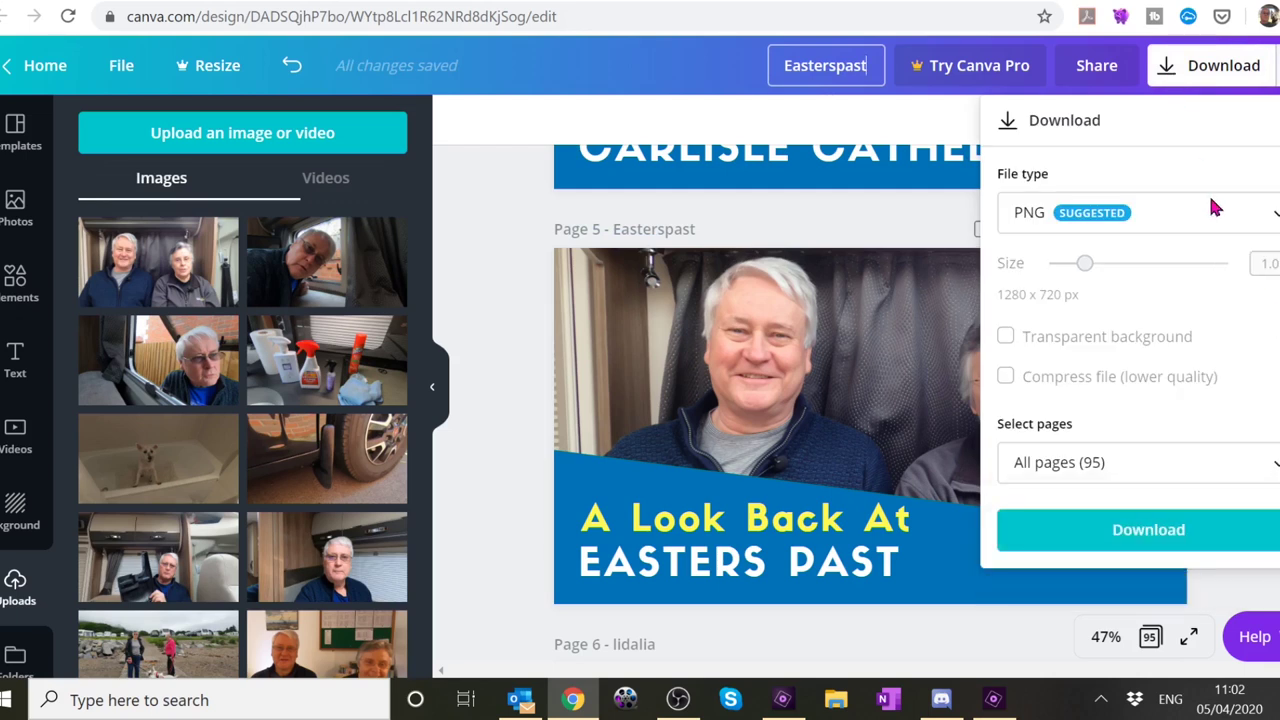
- Download only Page 5 as a PNG, saving it as Easterspast.png
click(1138, 462)
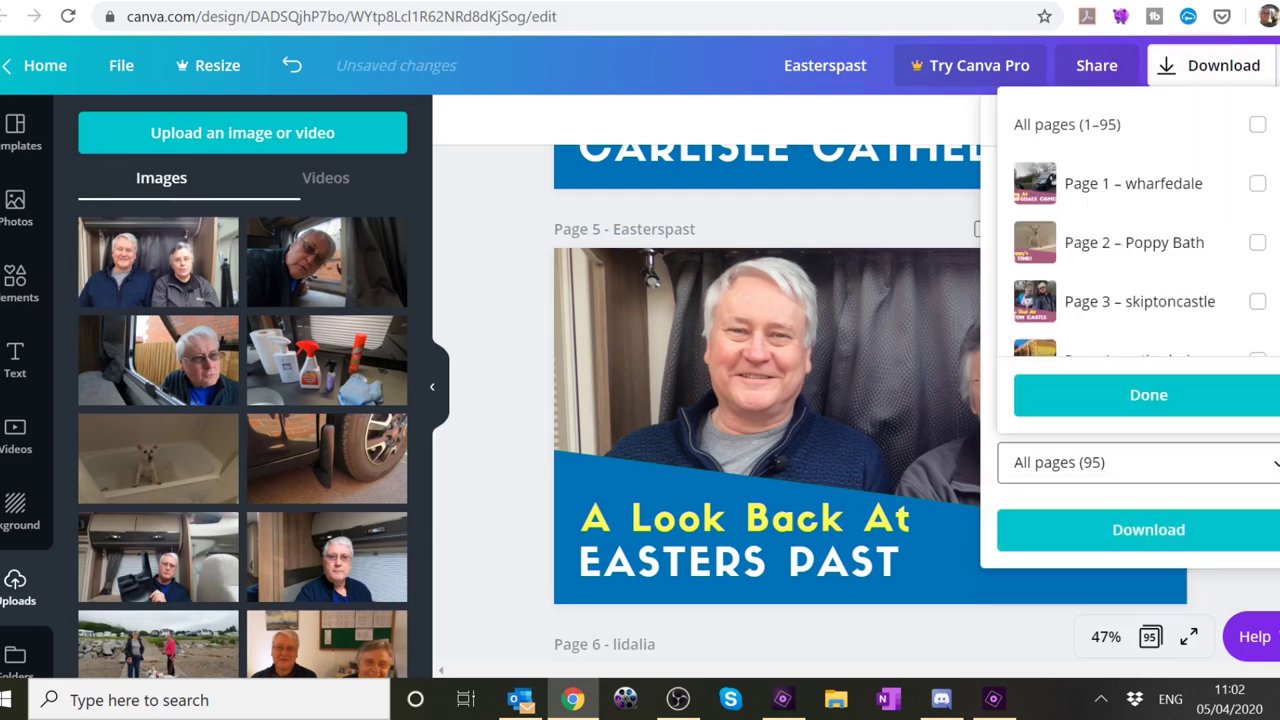
scroll(1196, 320, down, 3)
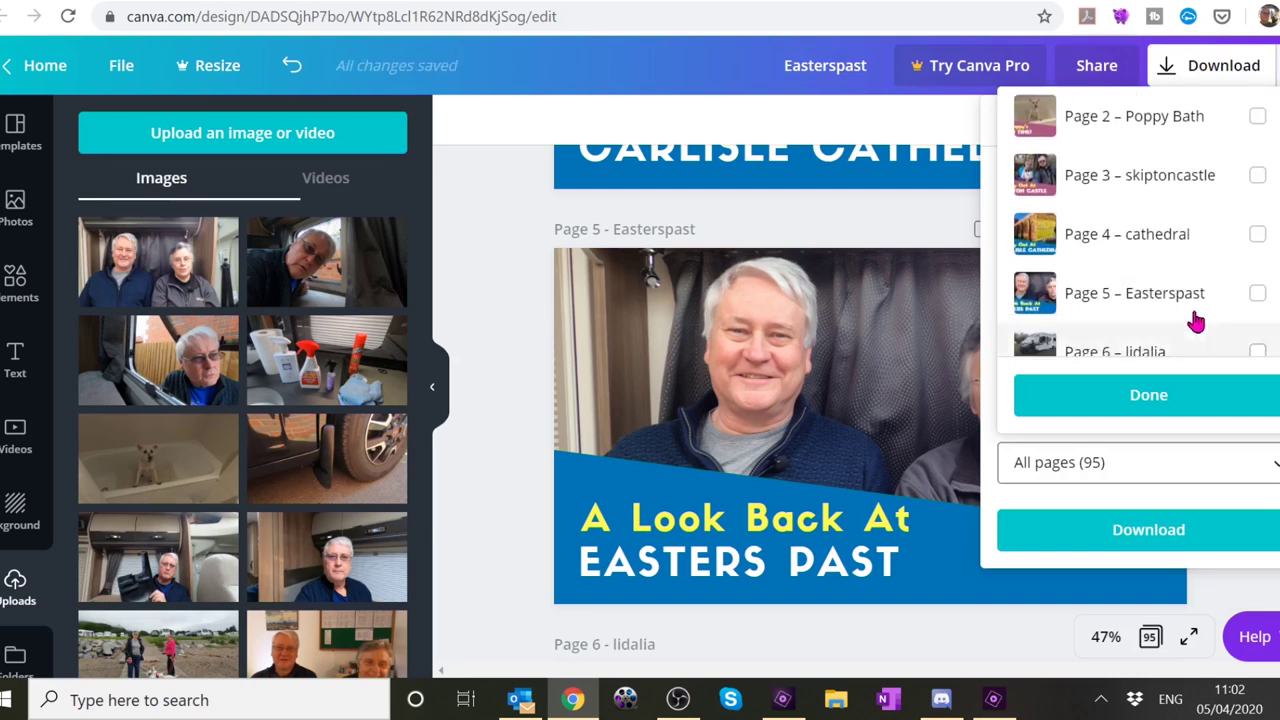
click(1257, 294)
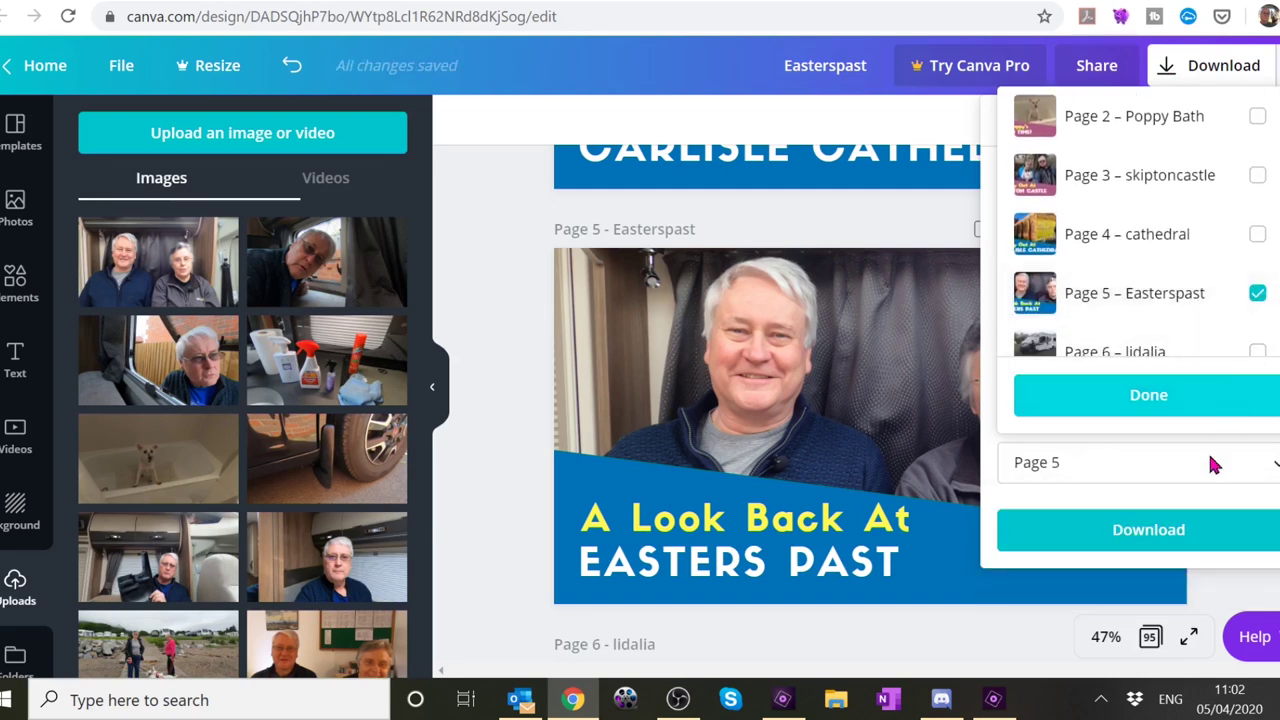
click(1178, 400)
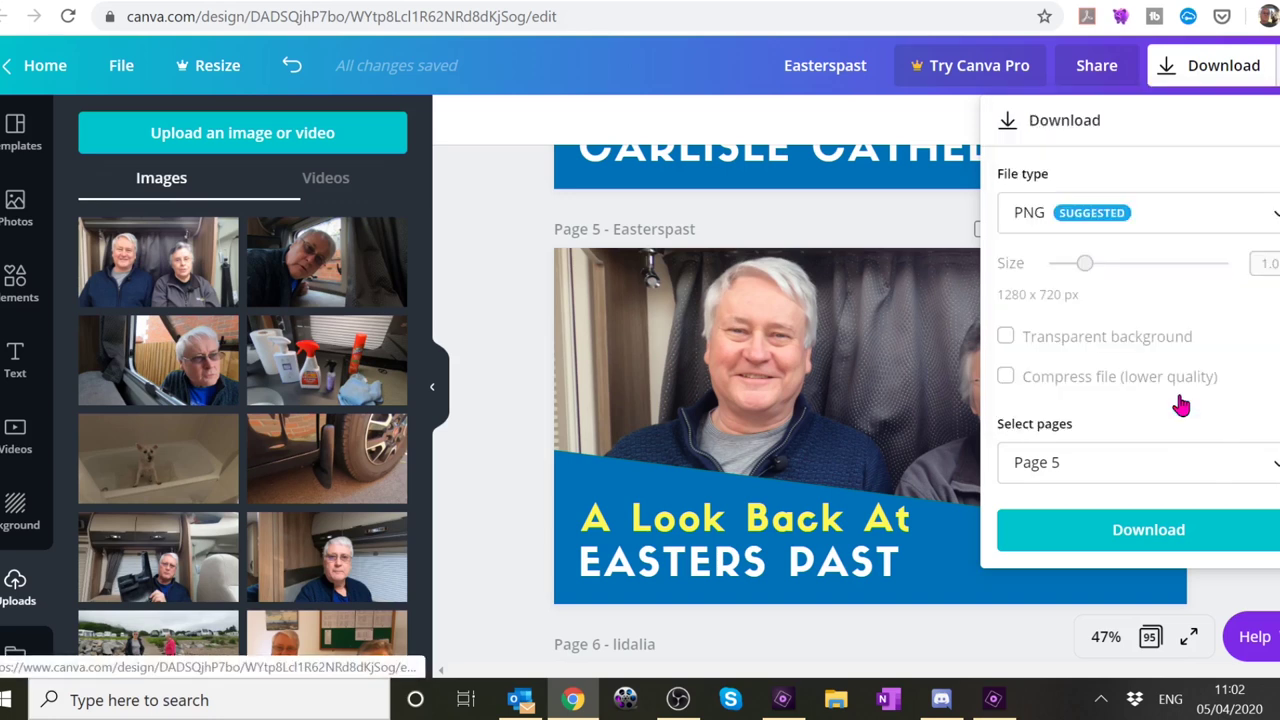
click(1195, 531)
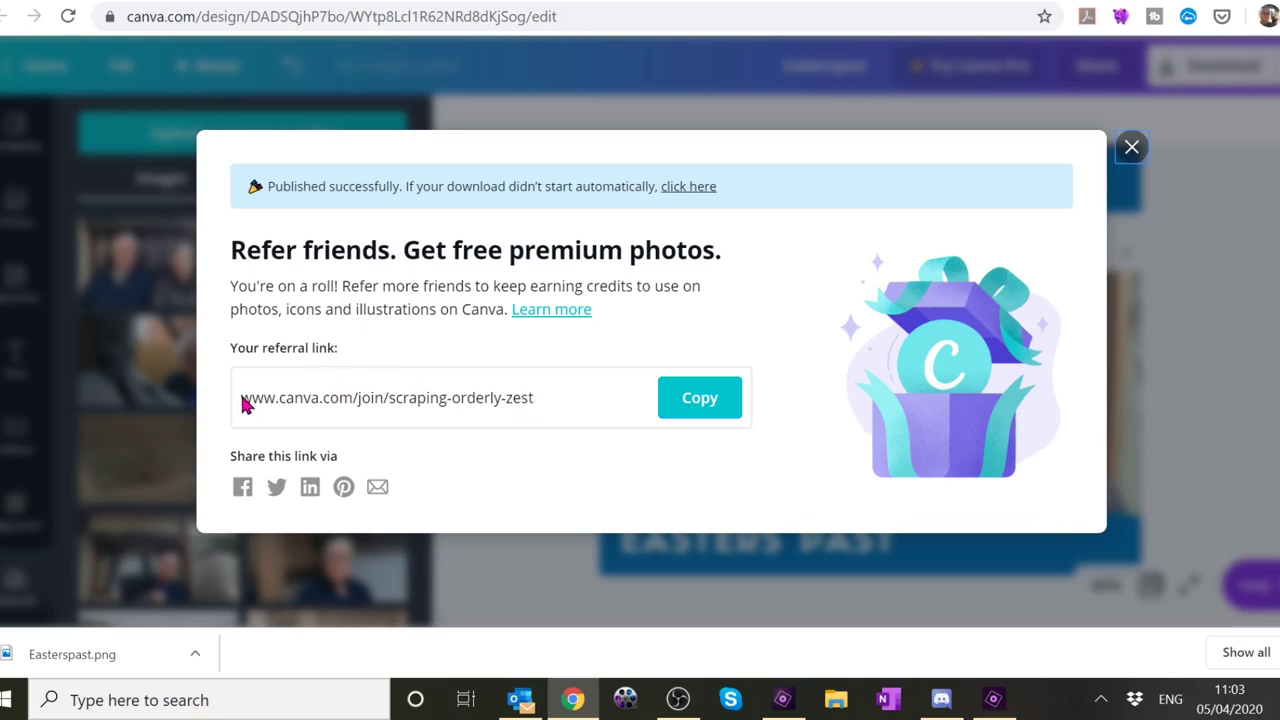
- Copy the referral link into a Notepad note, then close Canva's referral pop-up
click(699, 414)
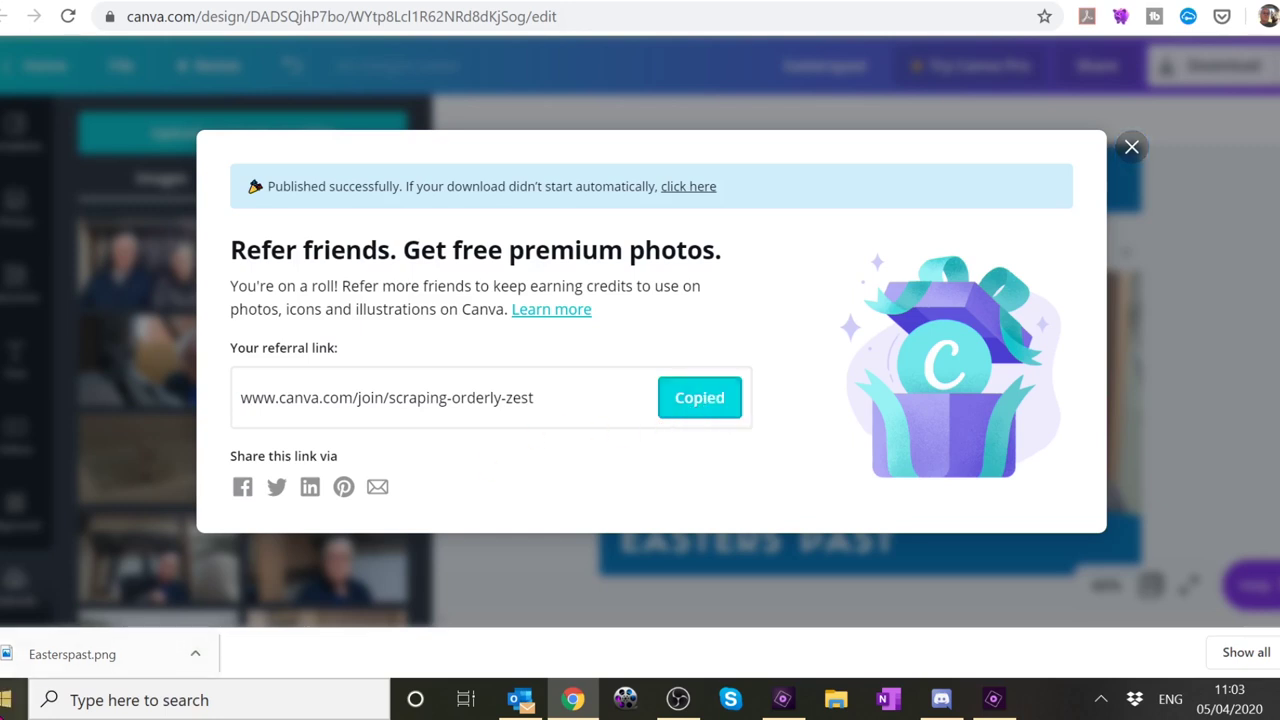
click(8, 706)
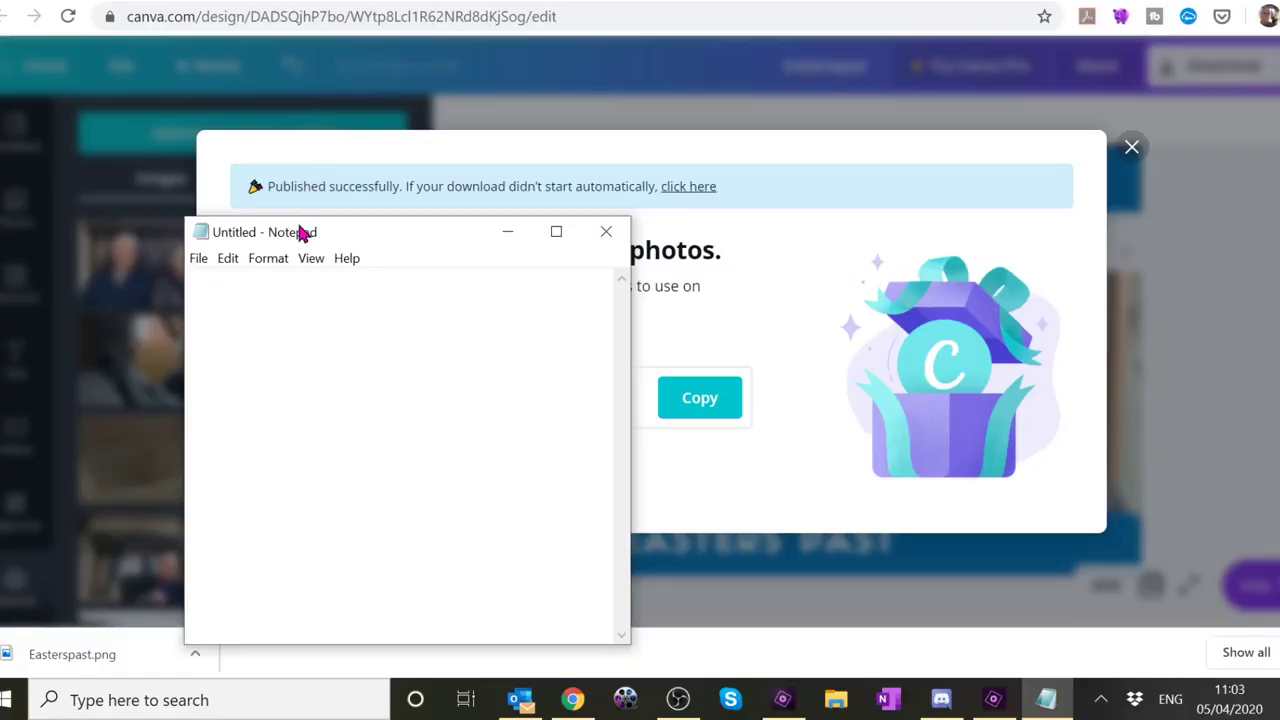
key(ctrl+v)
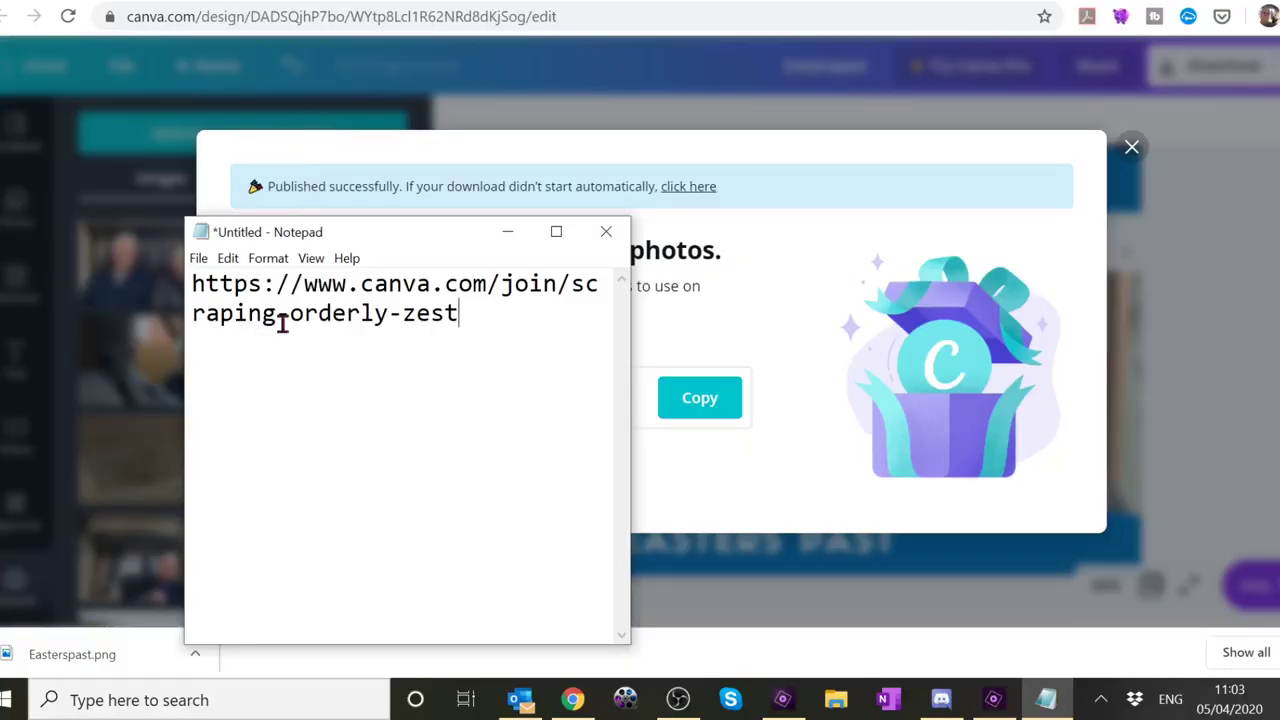
click(508, 233)
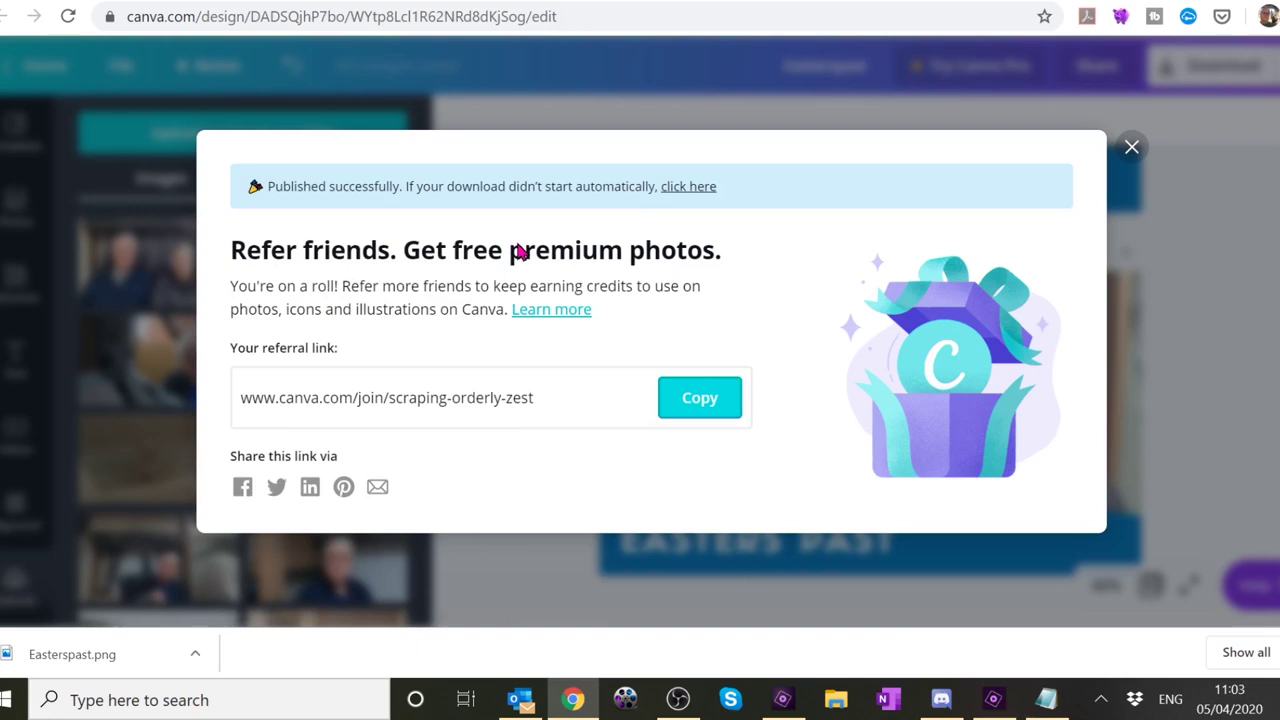
click(1131, 147)
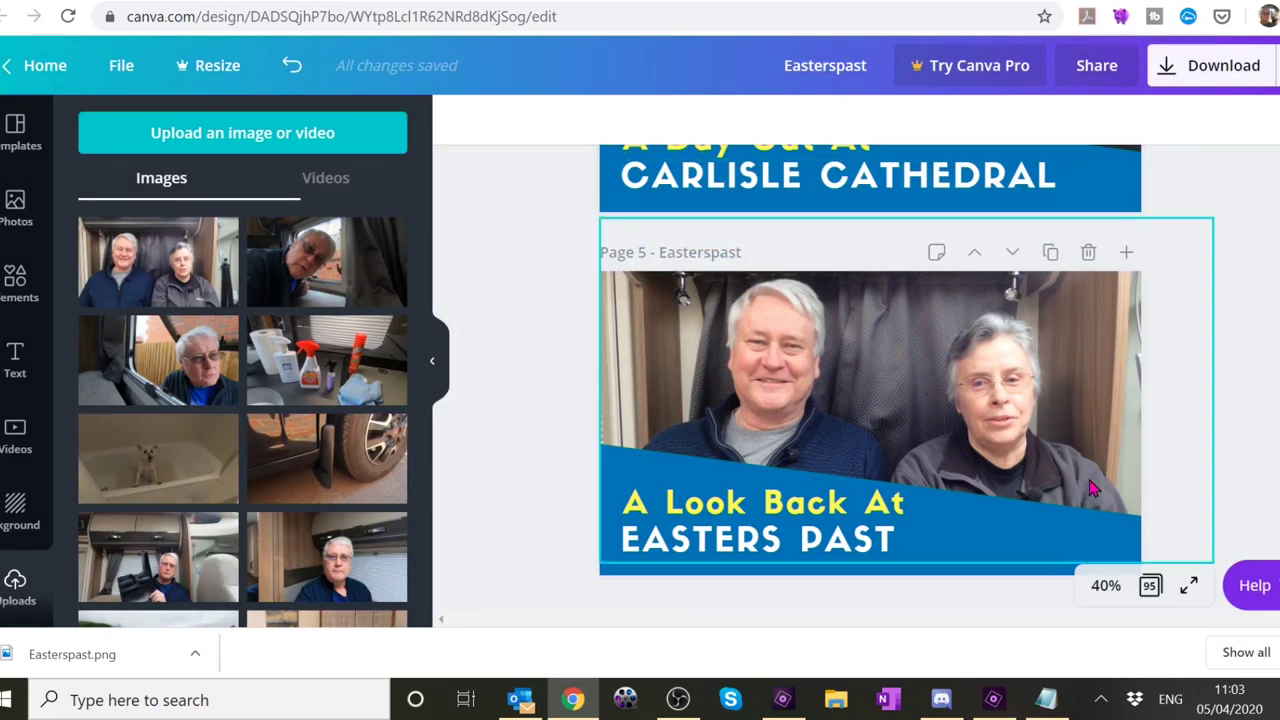
- Switch to Premiere Elements and deselect the clip on the Easters Past timeline
click(983, 710)
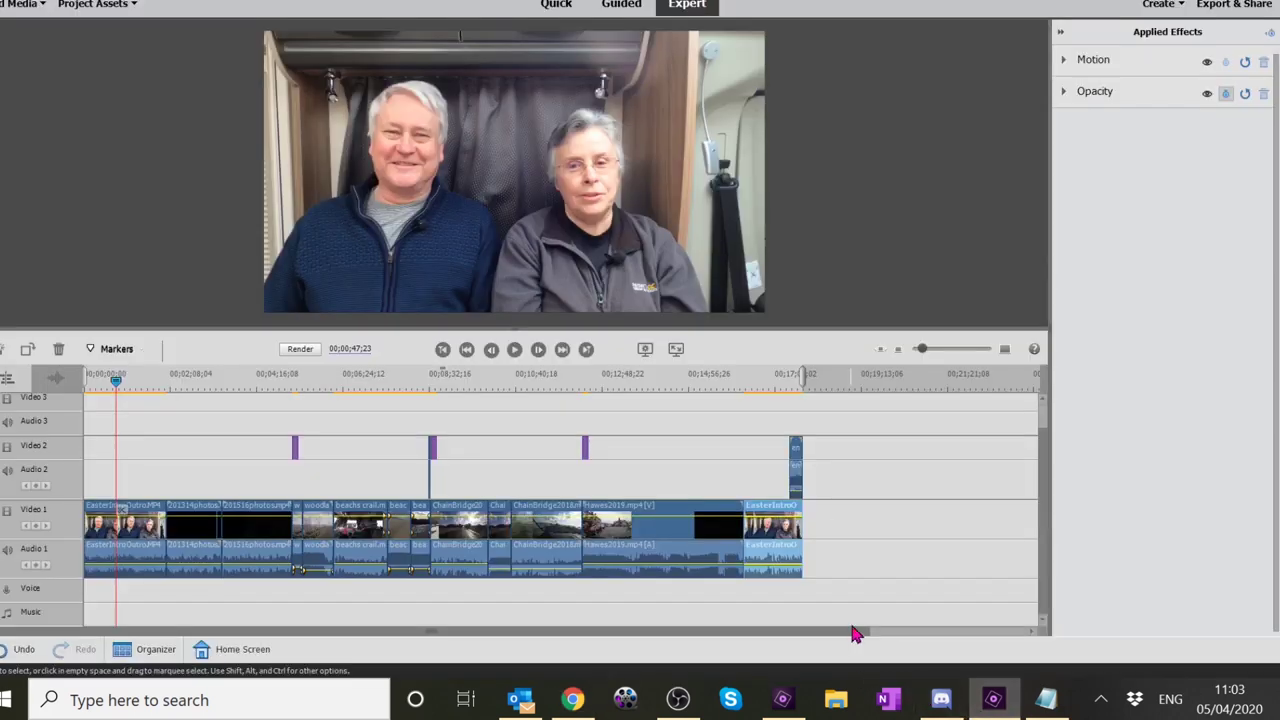
click(855, 633)
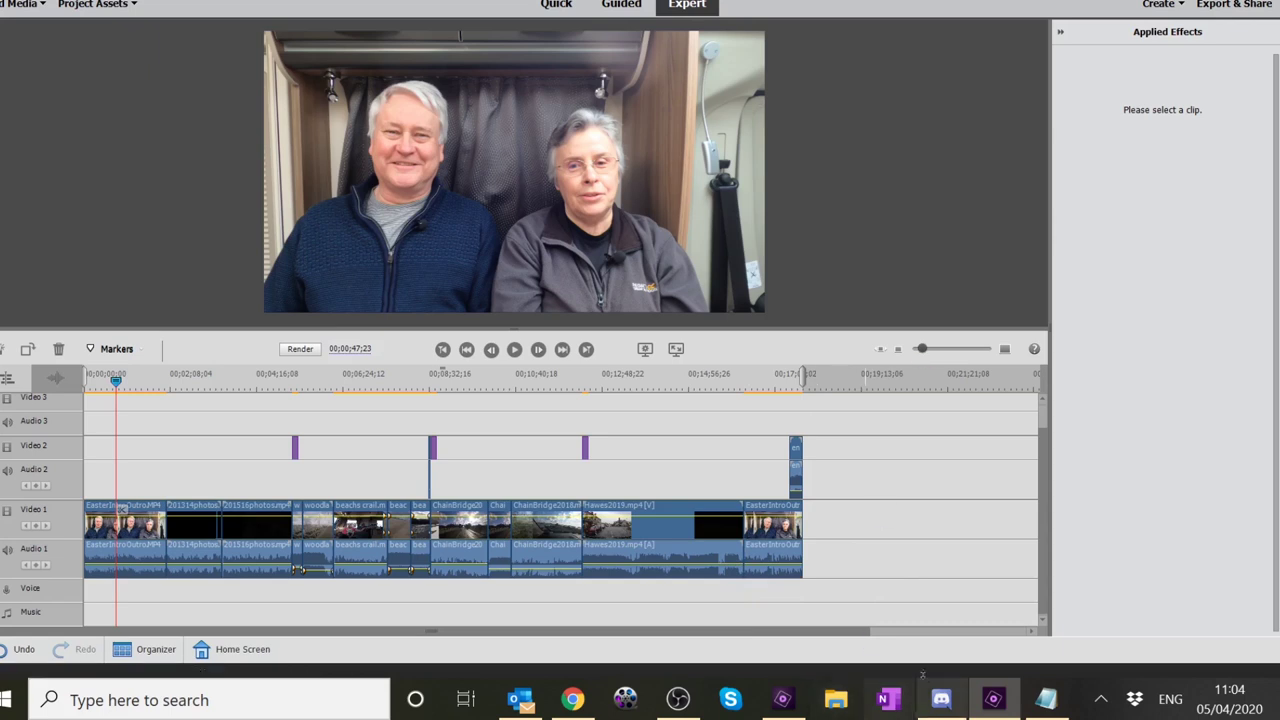
- Drag Easterspast.png from the Downloads folder onto the start of the Video 1 track
key(super+e)
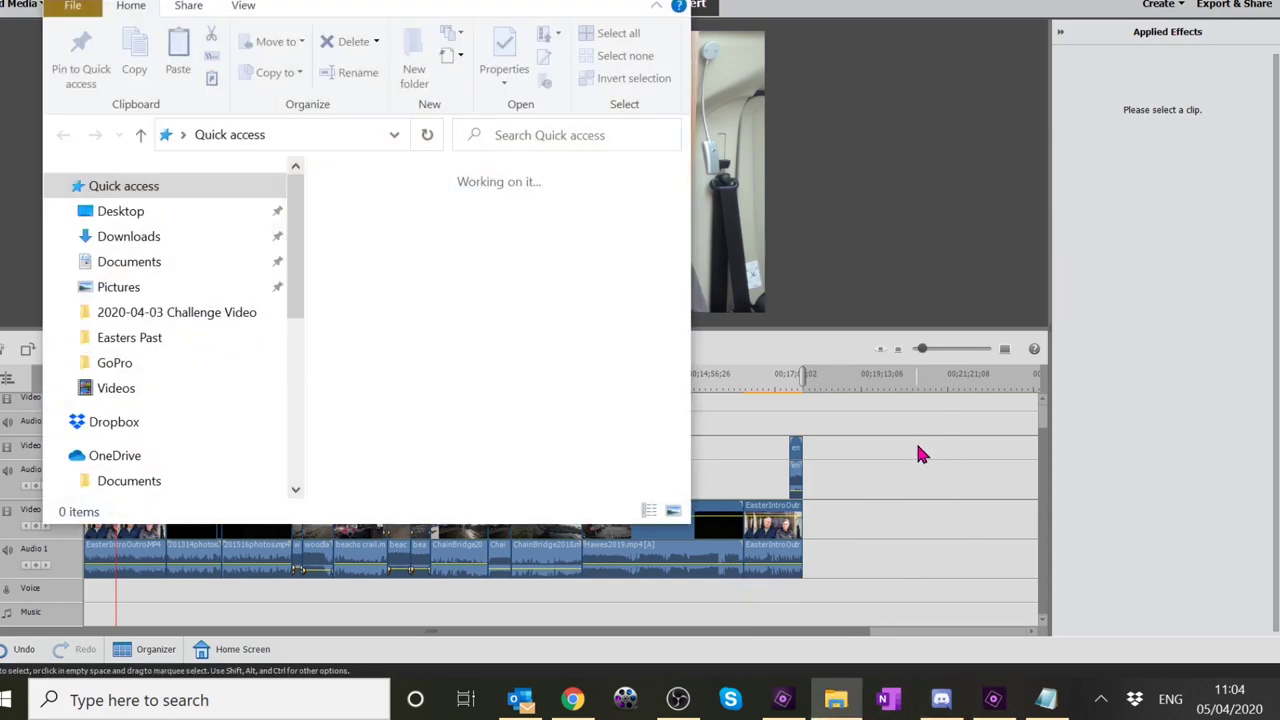
click(155, 242)
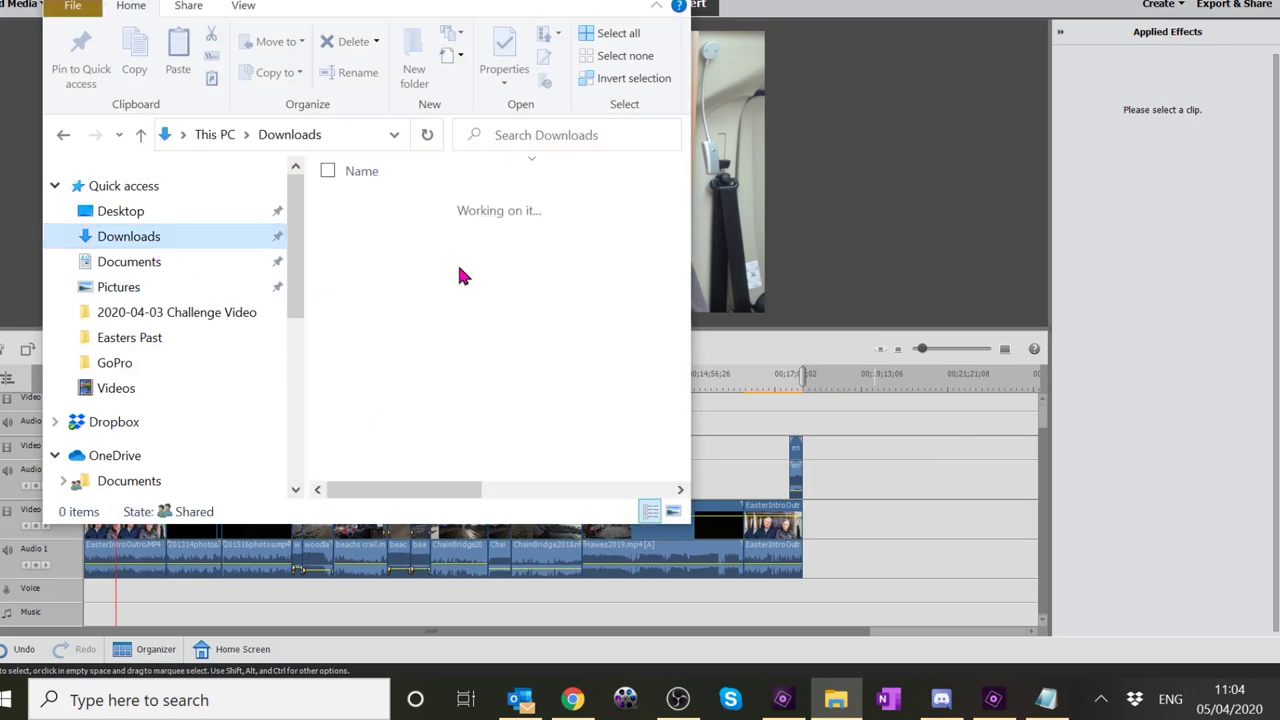
click(471, 230)
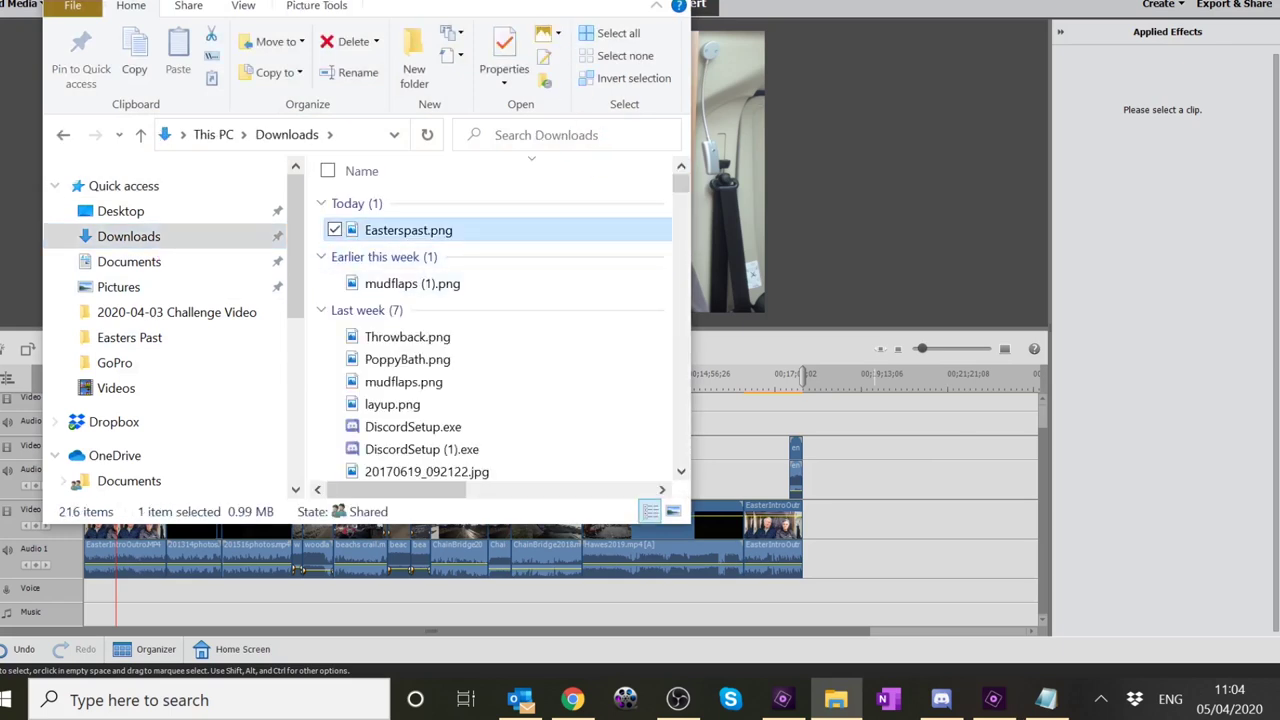
drag(509, 3, 1090, 5)
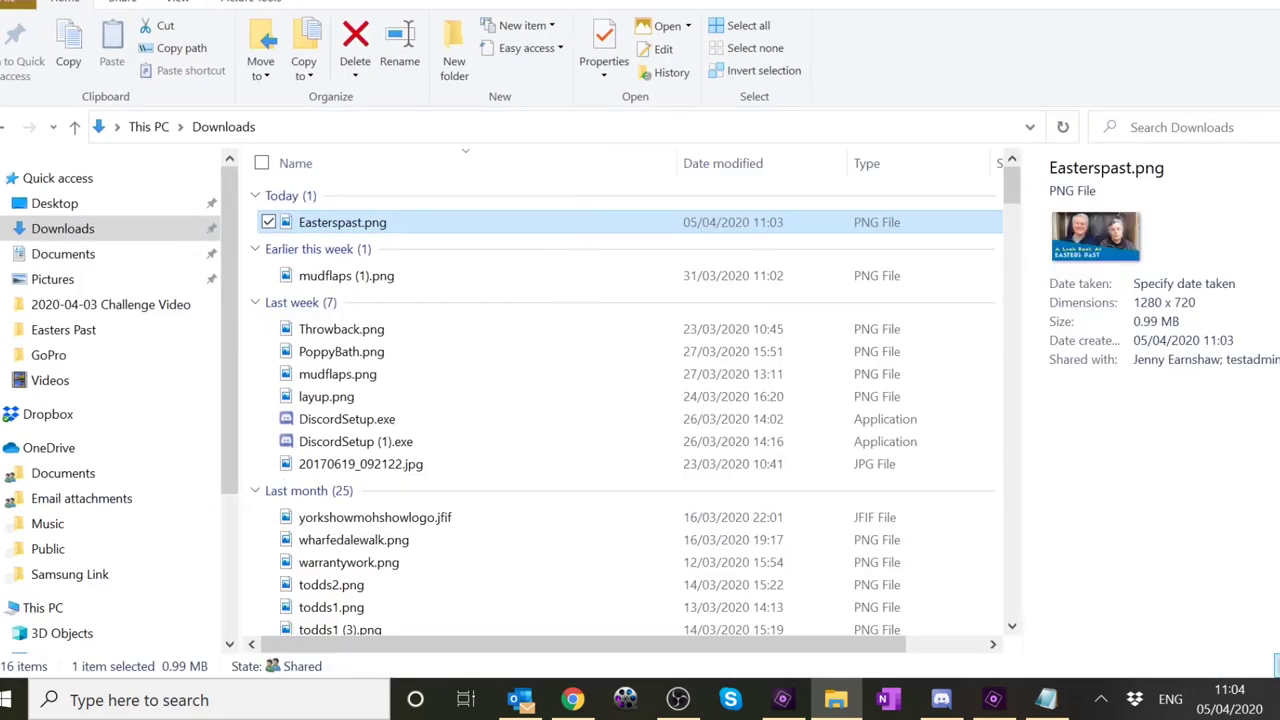
key(super+Down)
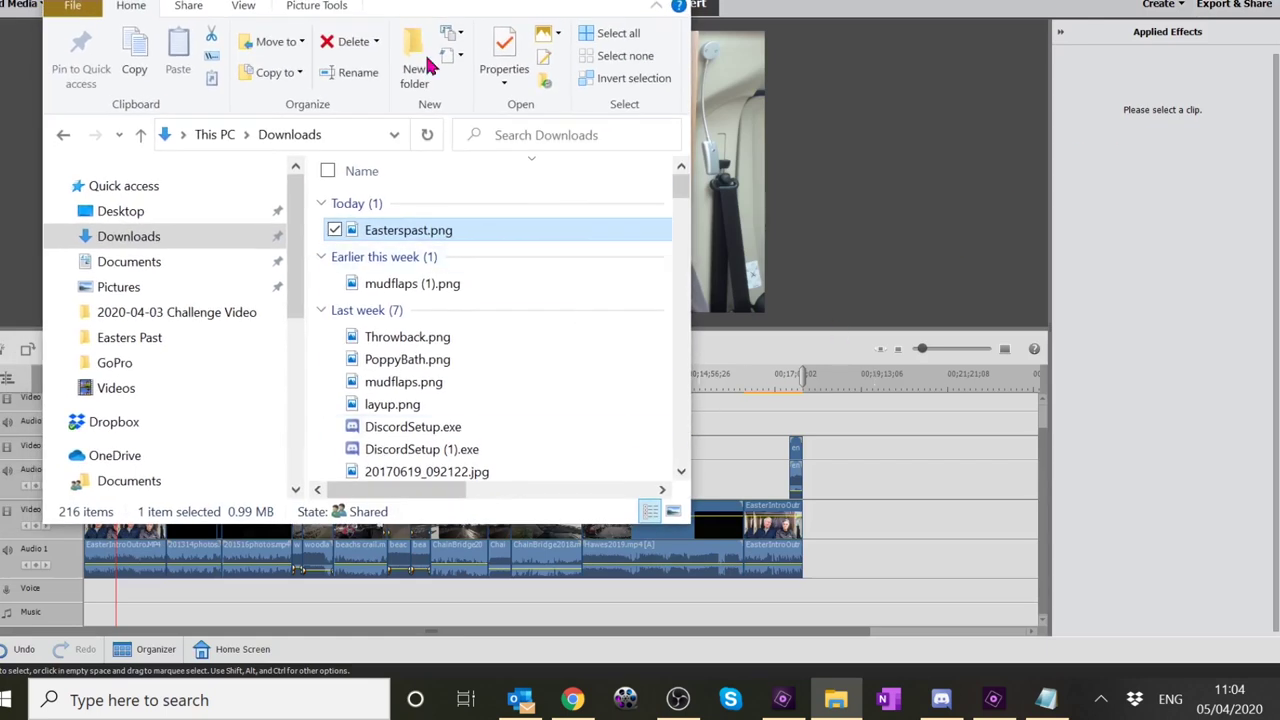
drag(480, 3, 864, 3)
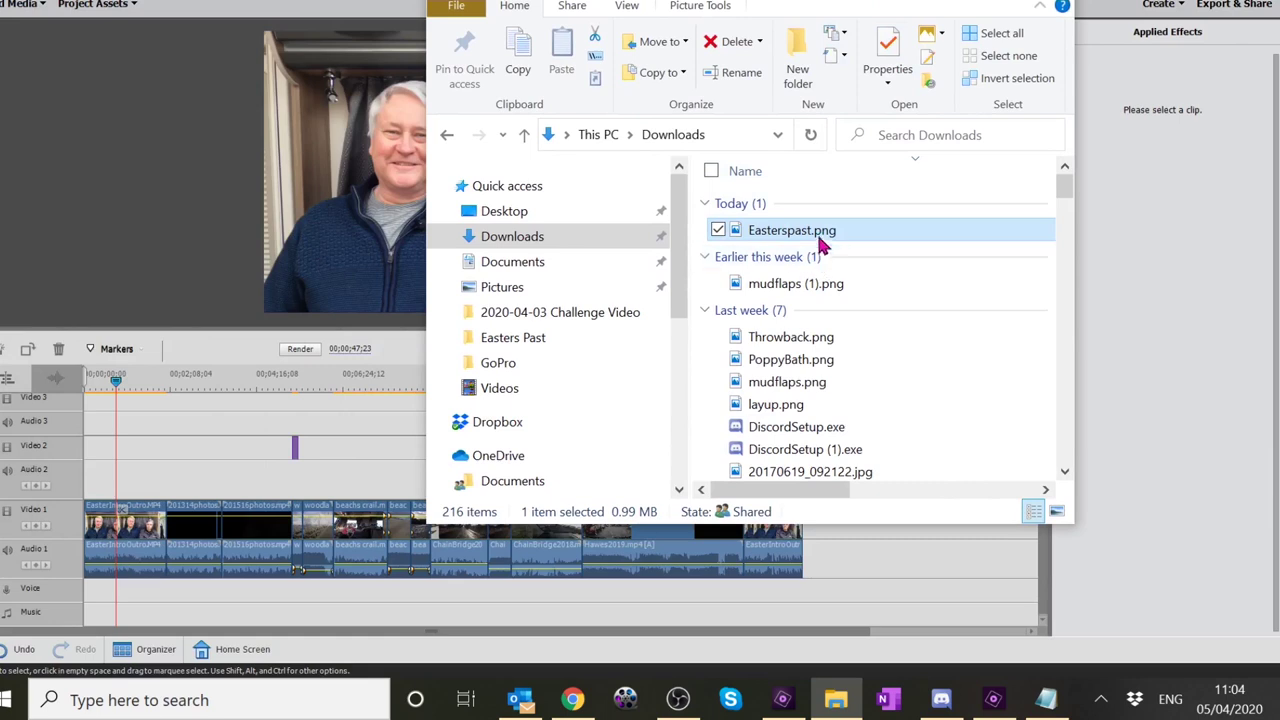
drag(828, 240, 89, 540)
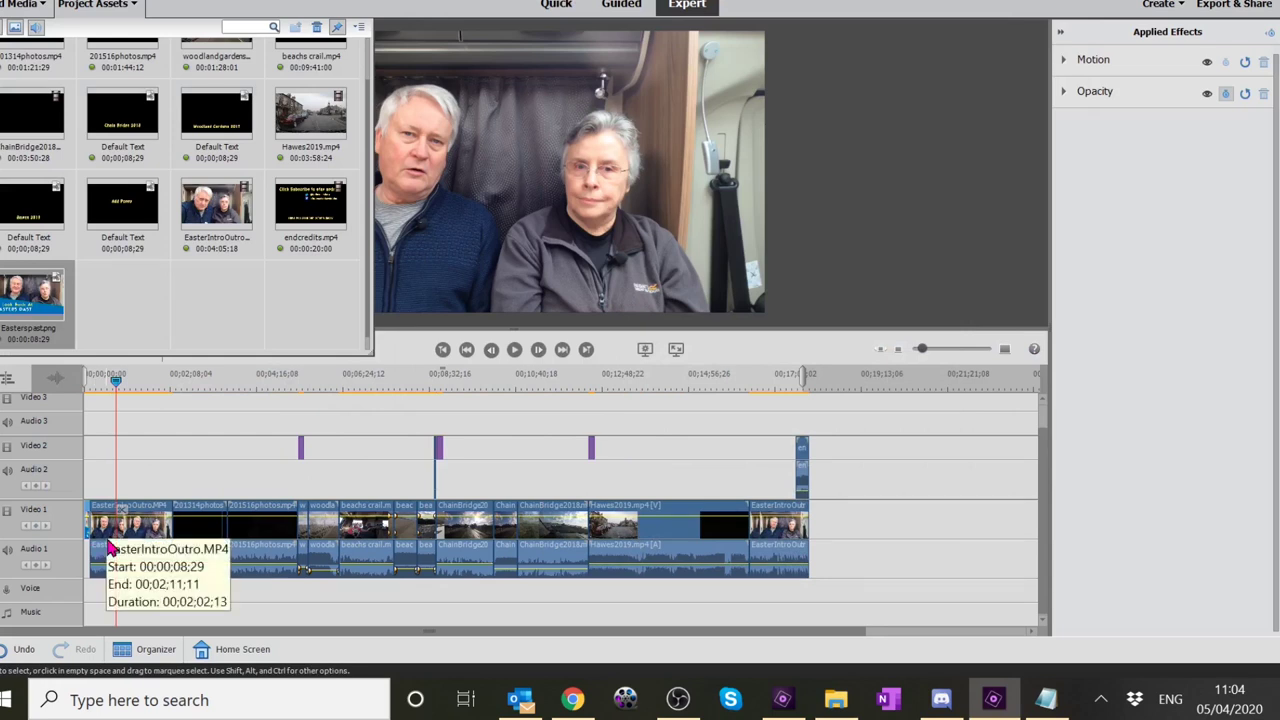
- Trim the Easterspast.png clip to about 4 seconds by splitting at the playhead and deleting the remainder
click(950, 351)
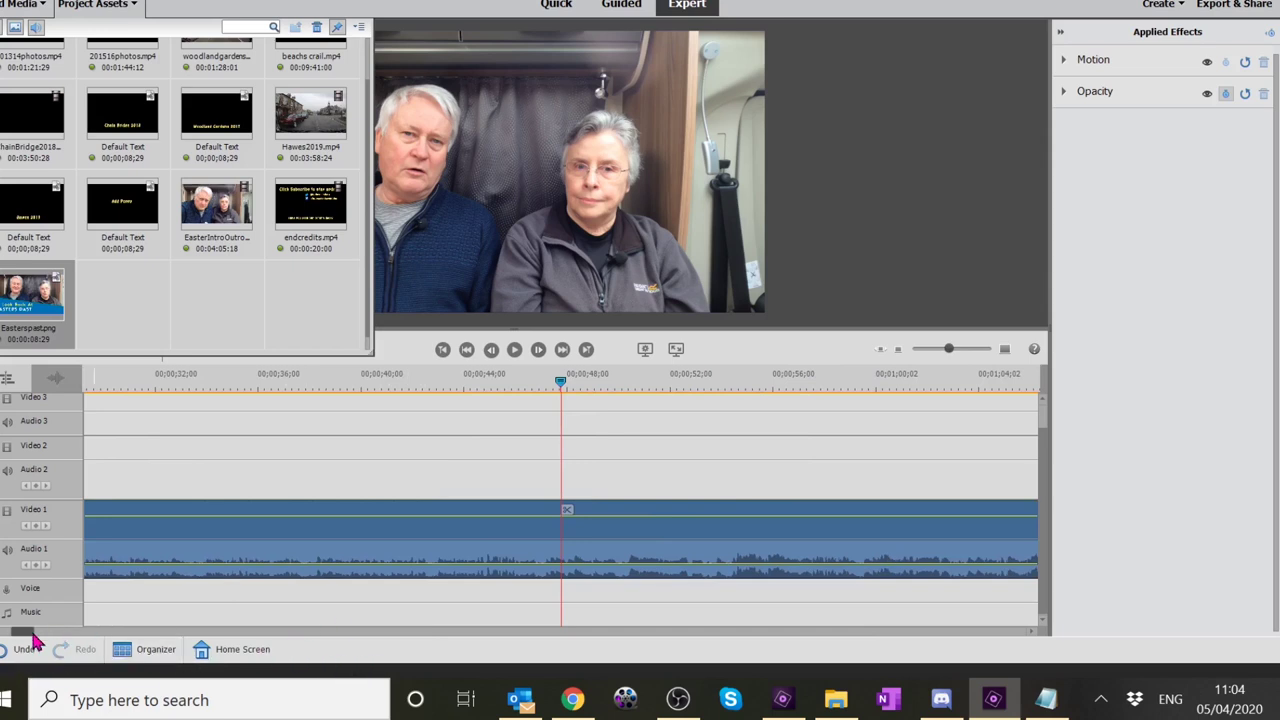
drag(35, 636, 12, 638)
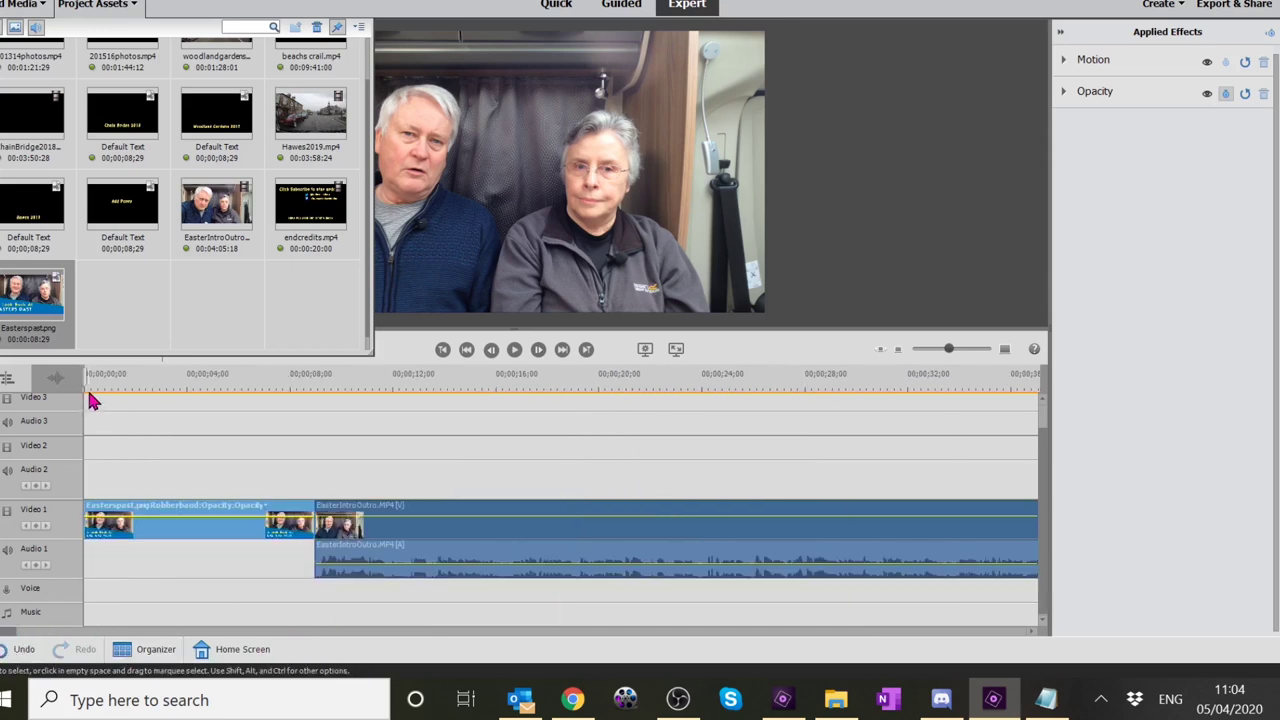
click(88, 396)
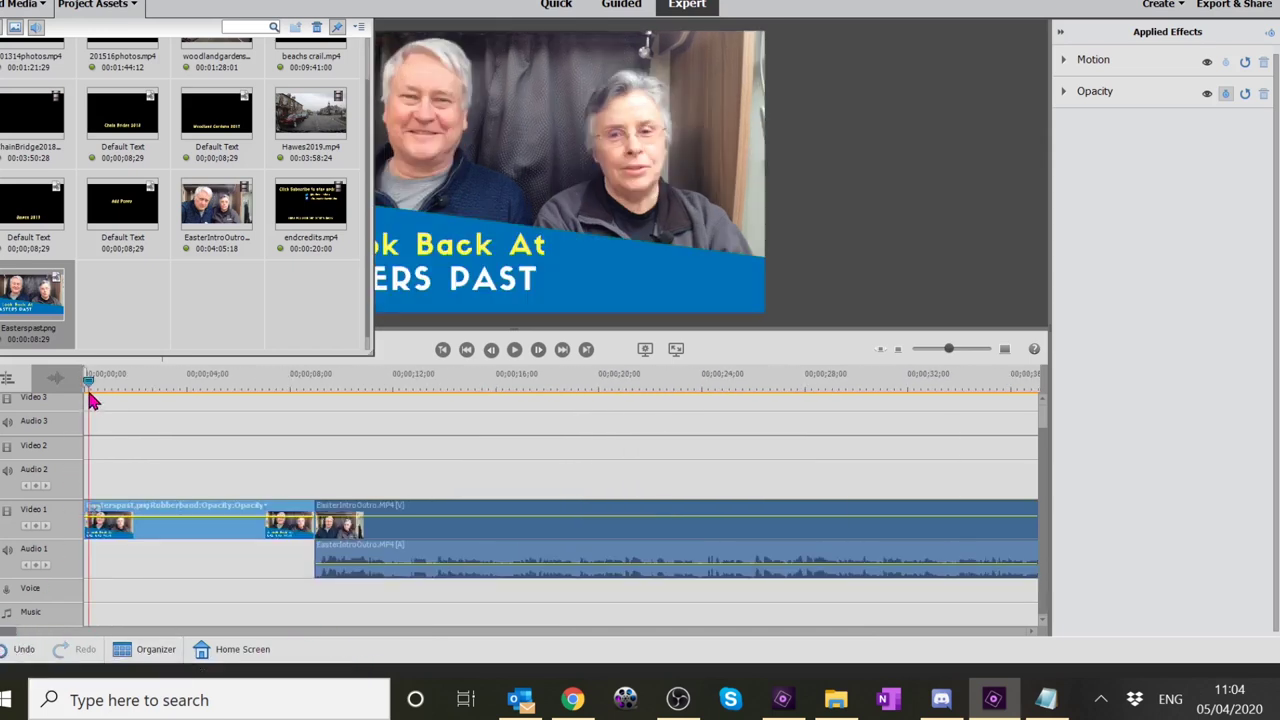
click(511, 354)
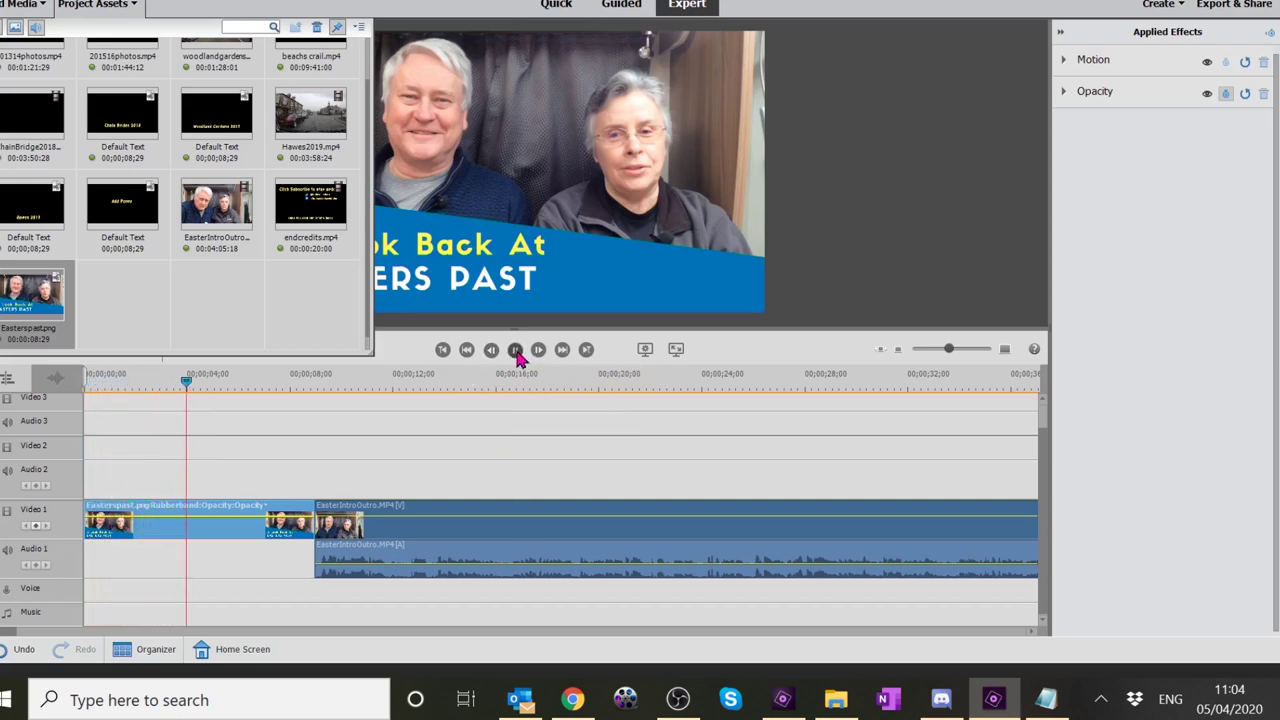
click(516, 355)
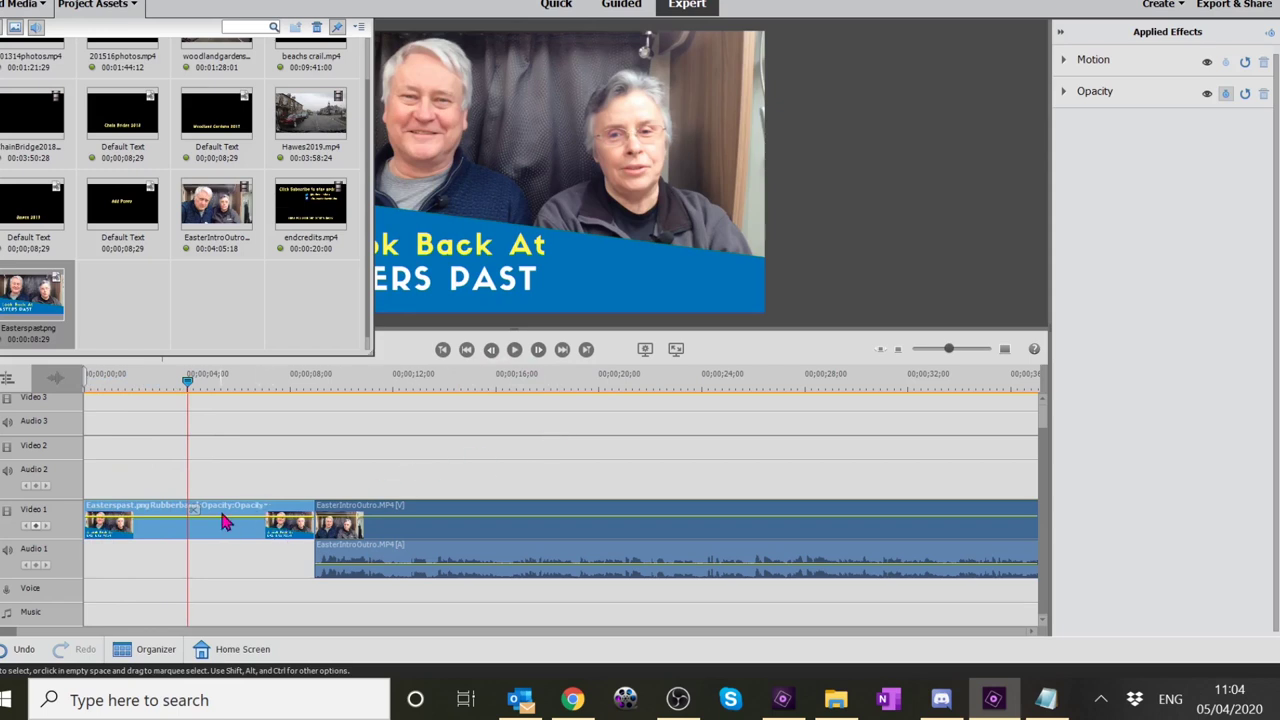
click(517, 358)
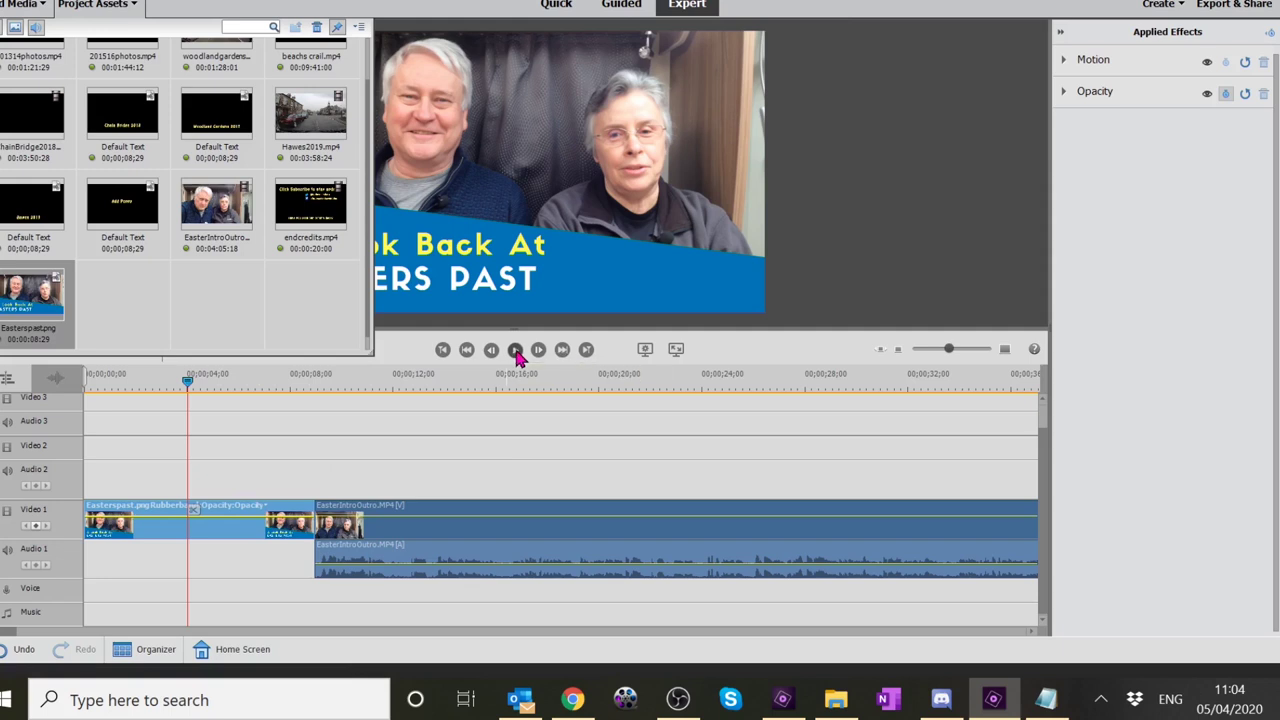
click(515, 354)
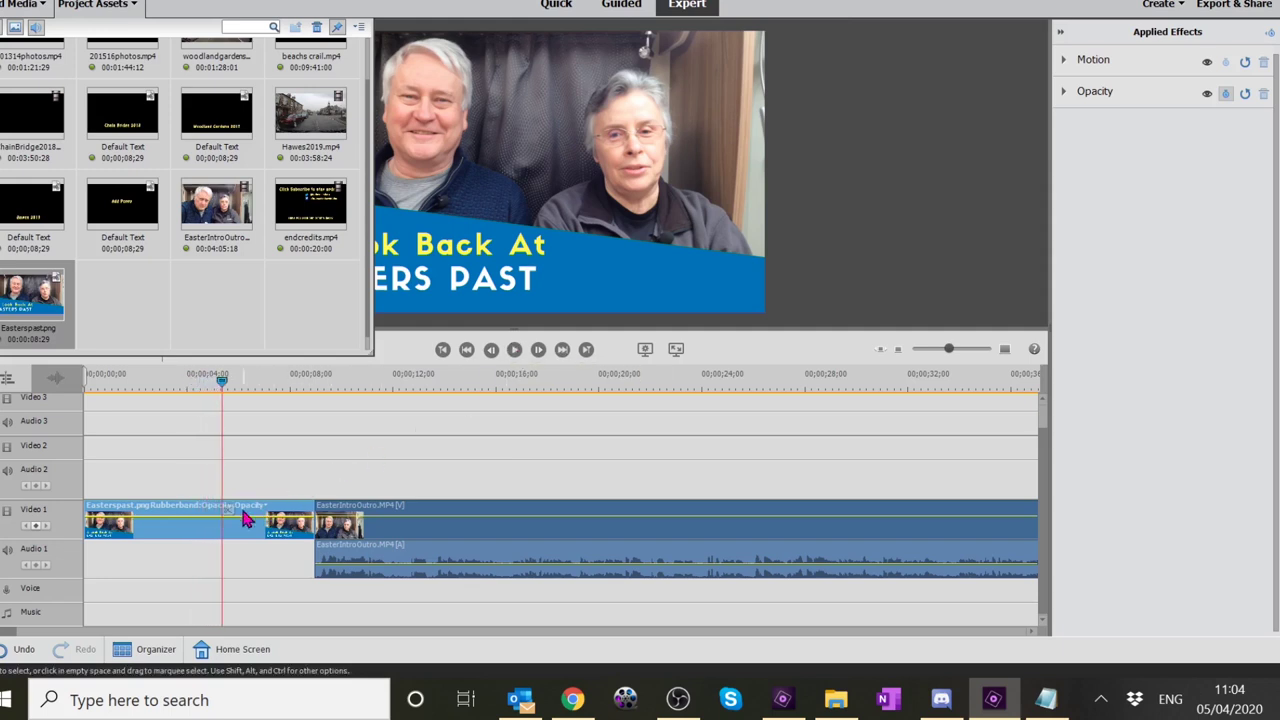
key(ctrl+k)
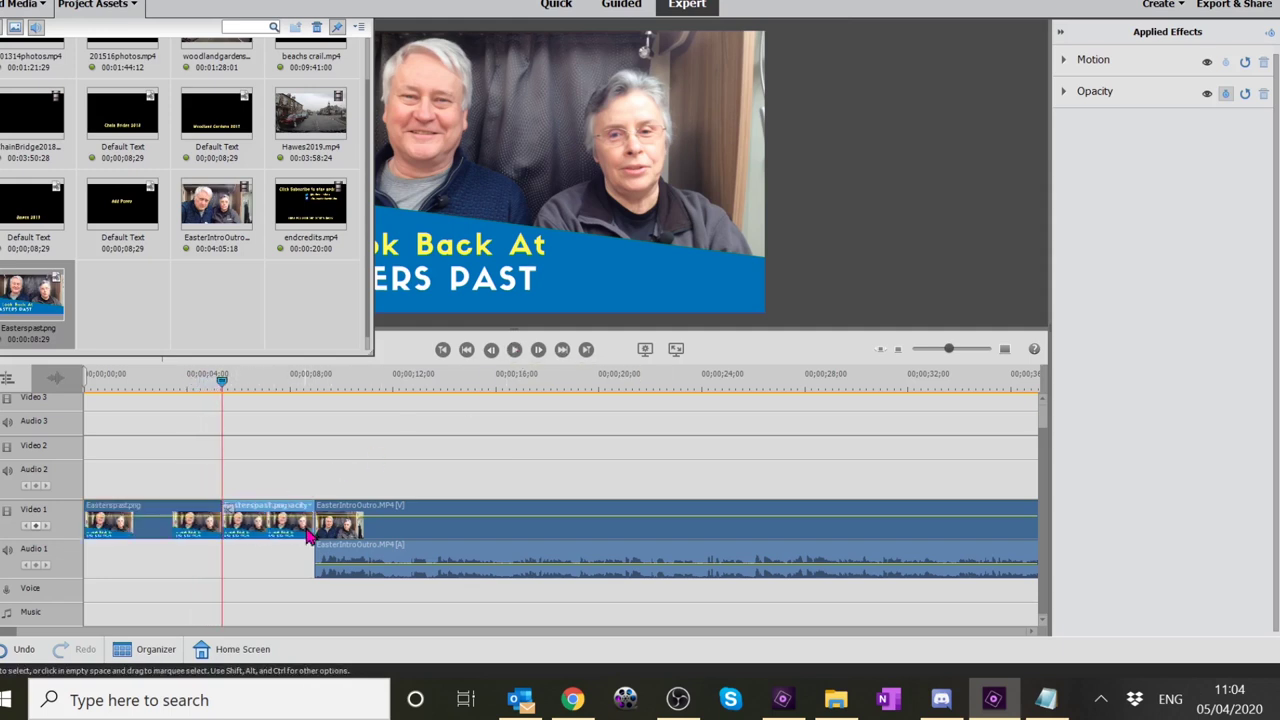
key(Delete)
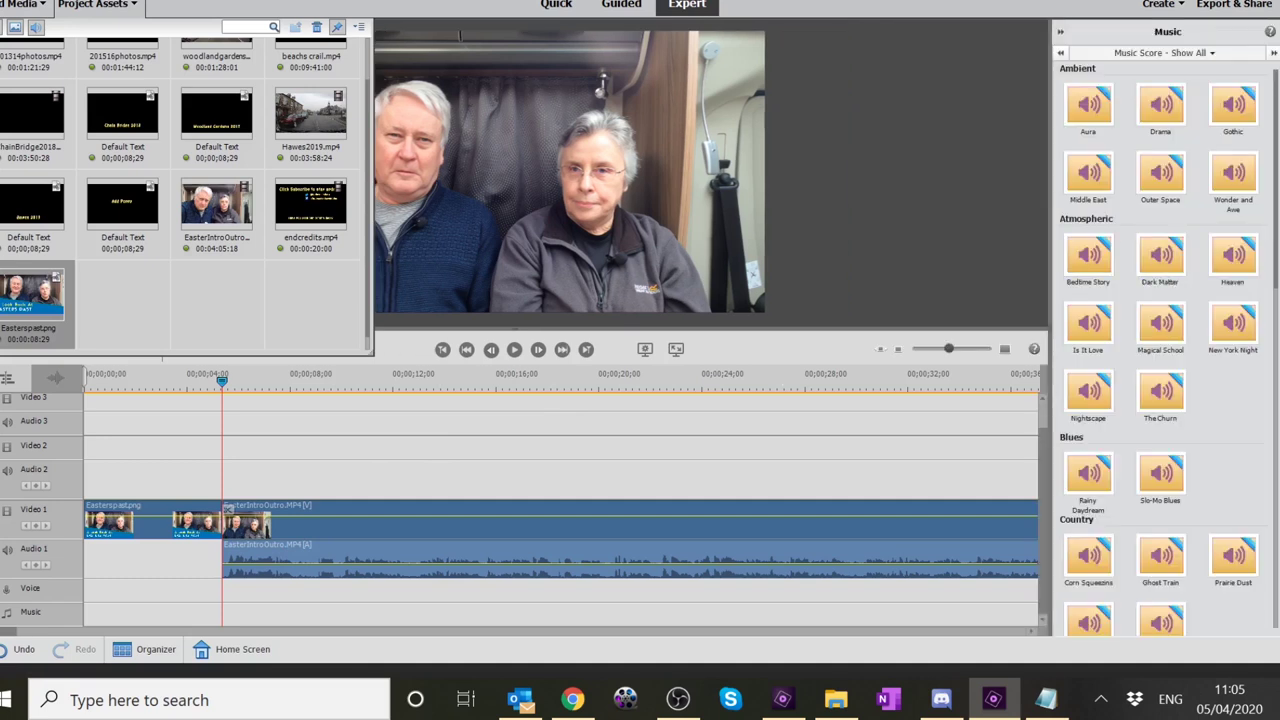
- Place The Flux from Frequently Used at the Music track's start and accept its Intense score
click(1237, 52)
click(1180, 123)
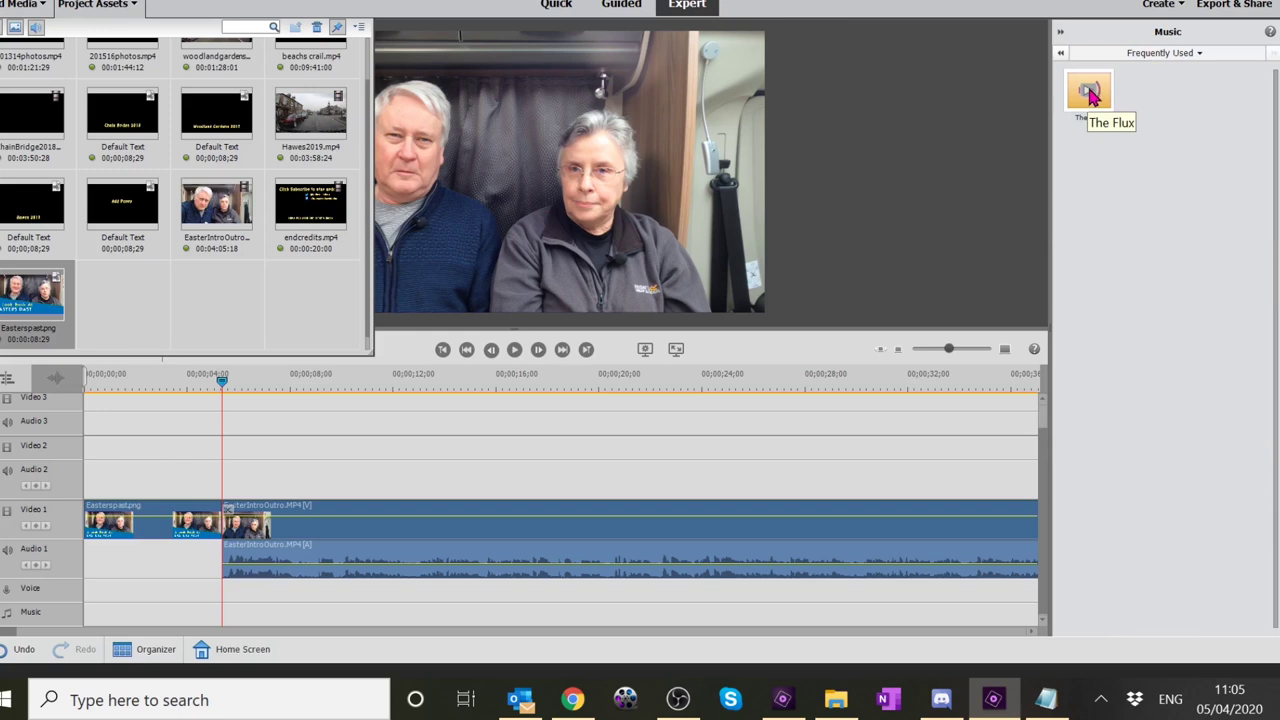
drag(1092, 93, 76, 598)
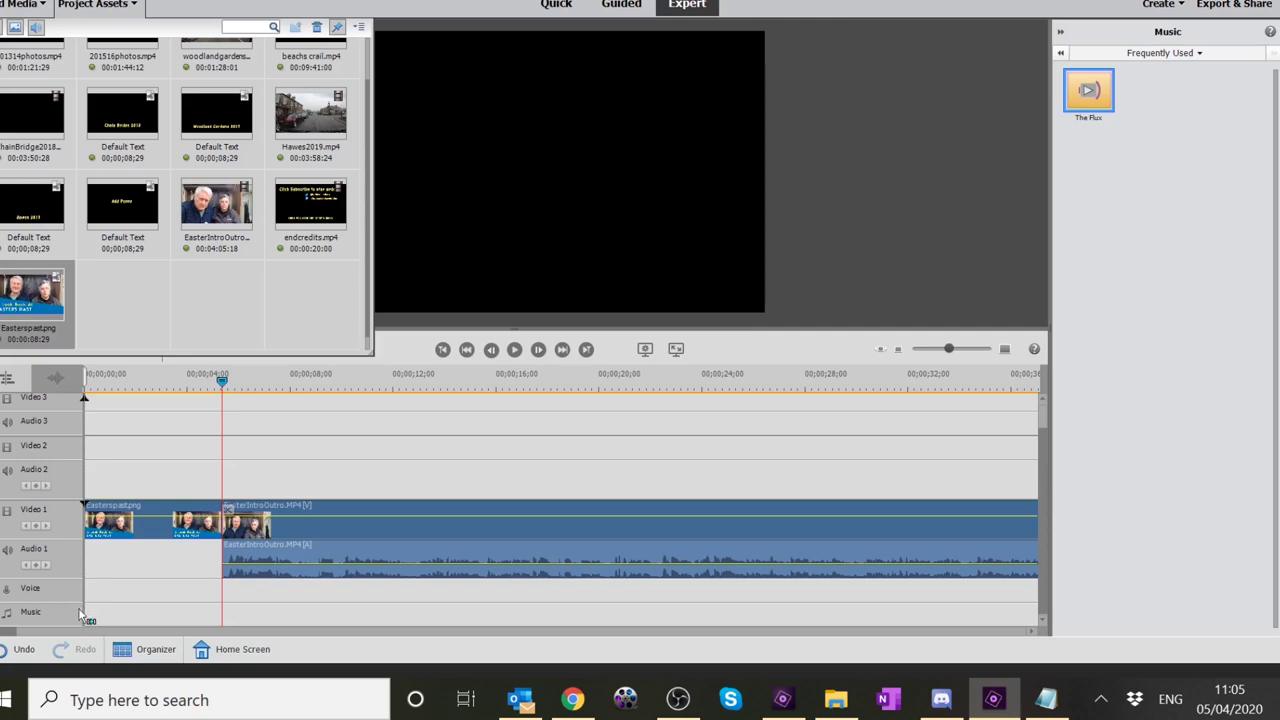
drag(79, 612, 80, 614)
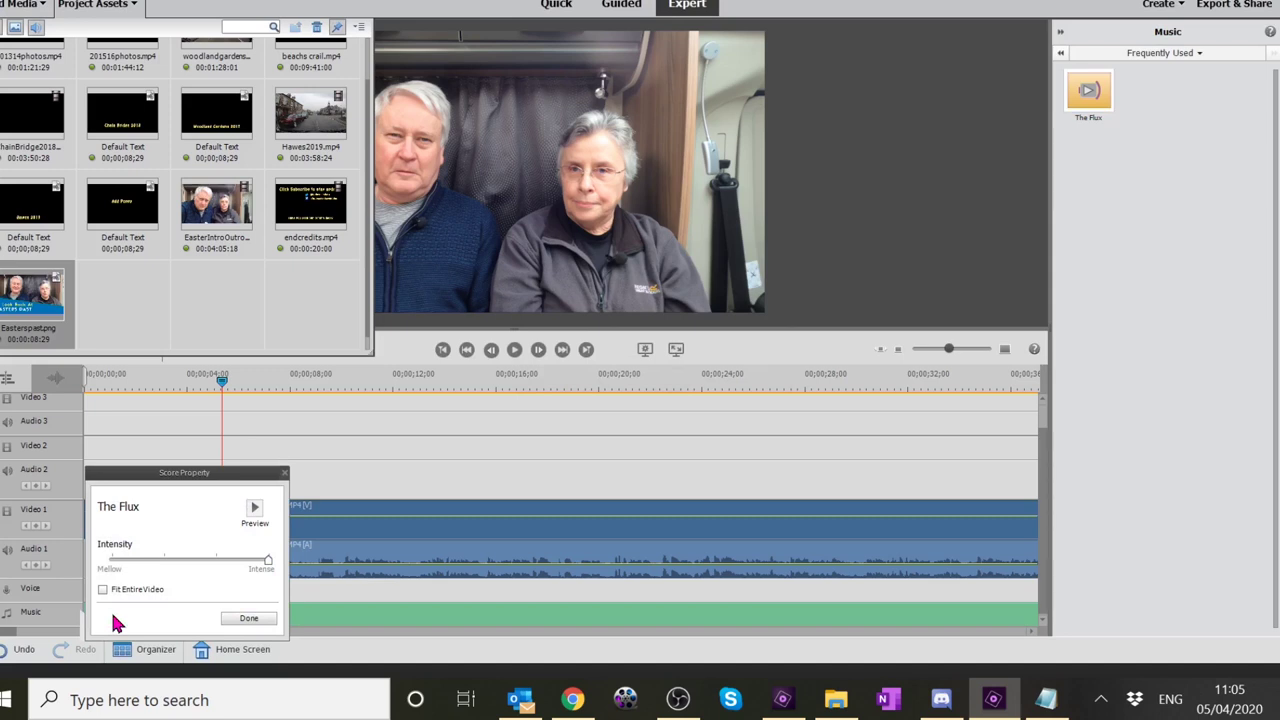
click(250, 620)
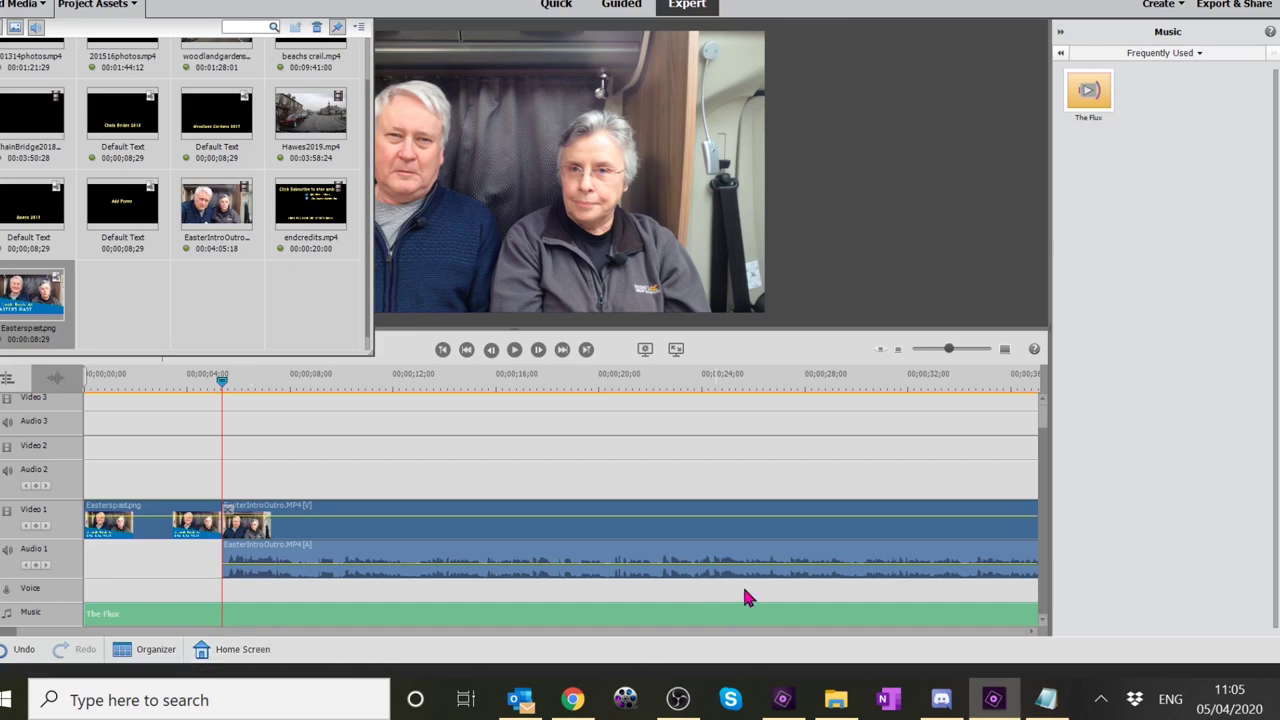
drag(950, 350, 934, 354)
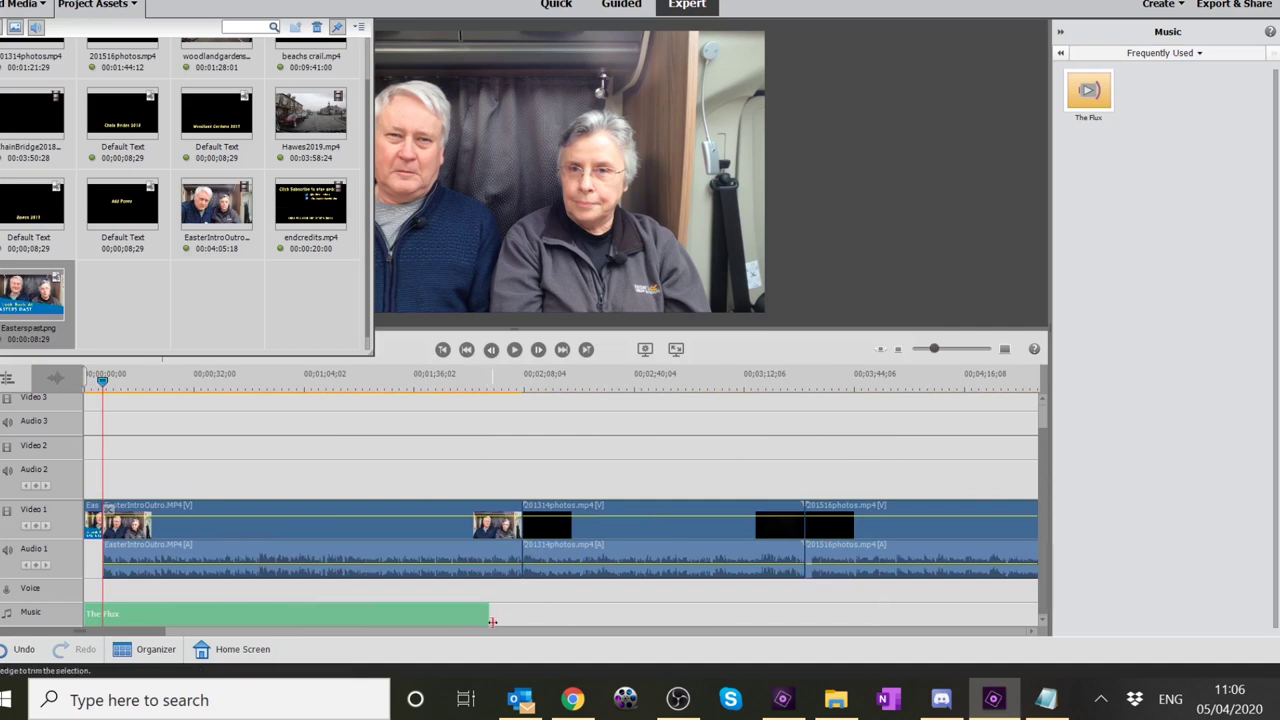
- Shorten The Flux clip's end, then play and stop the opening, returning to the title frame
drag(488, 616, 101, 605)
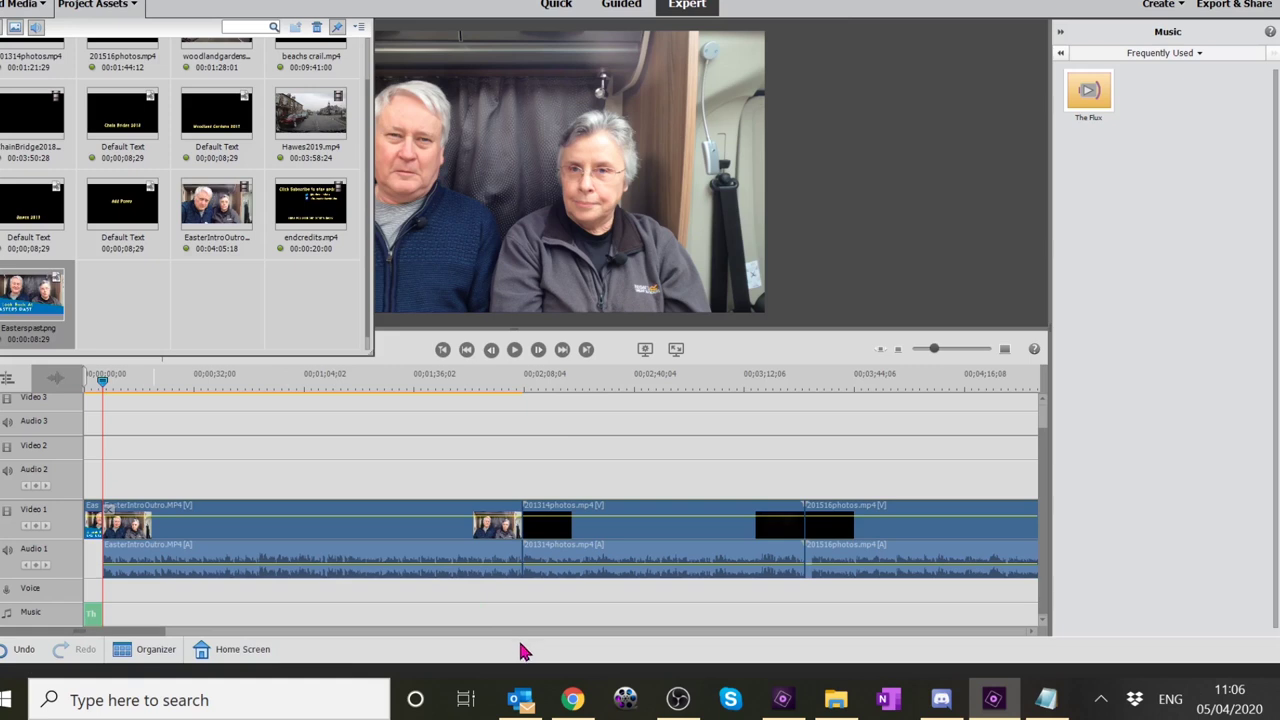
drag(100, 378, 83, 387)
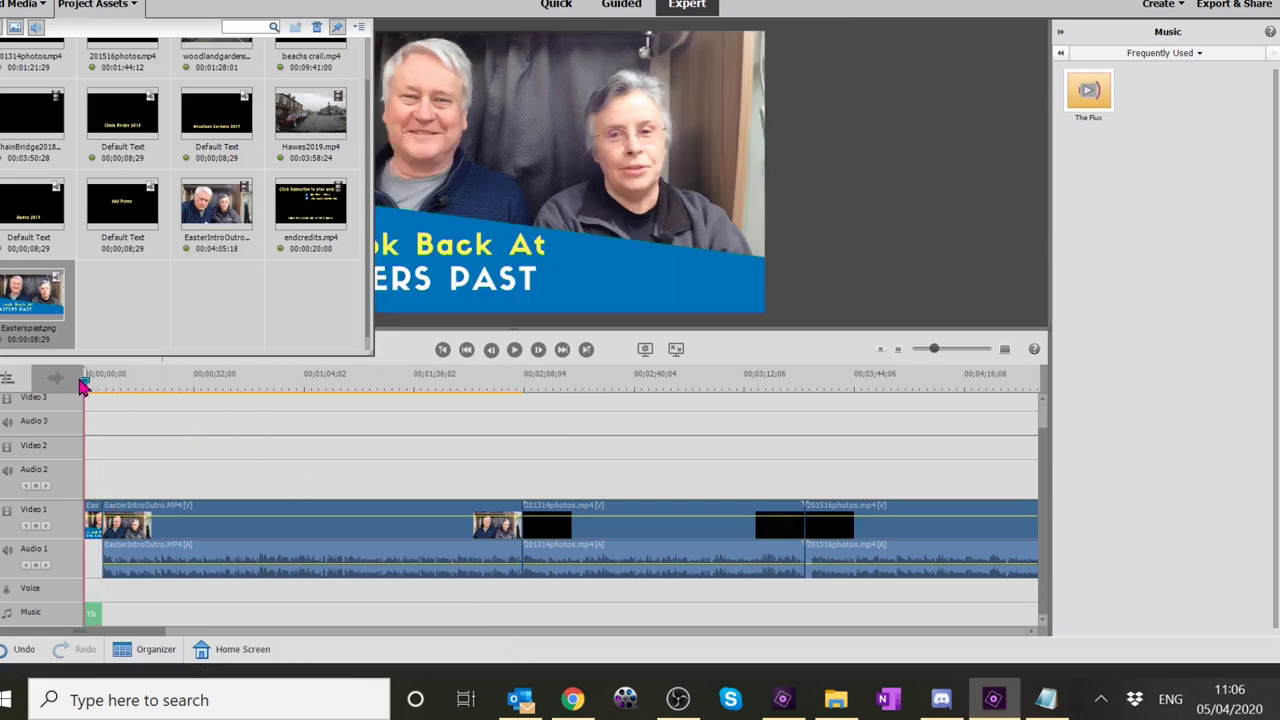
click(513, 354)
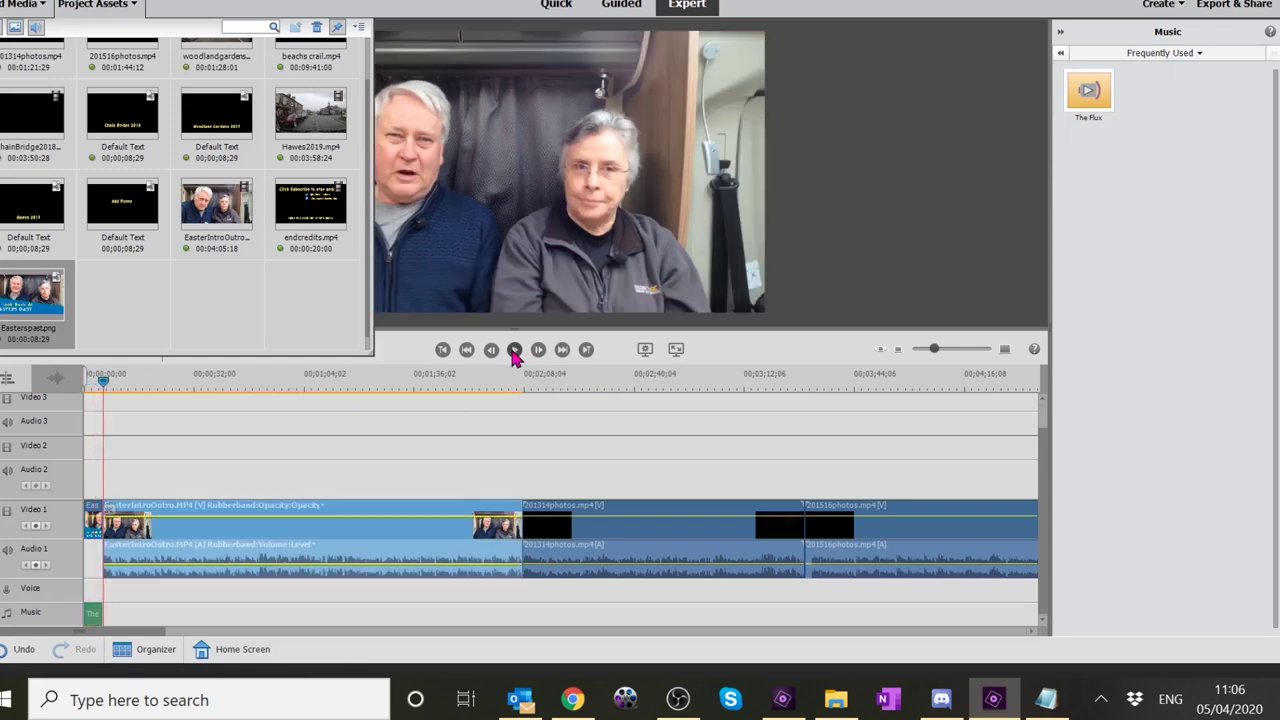
click(513, 354)
drag(107, 388, 94, 390)
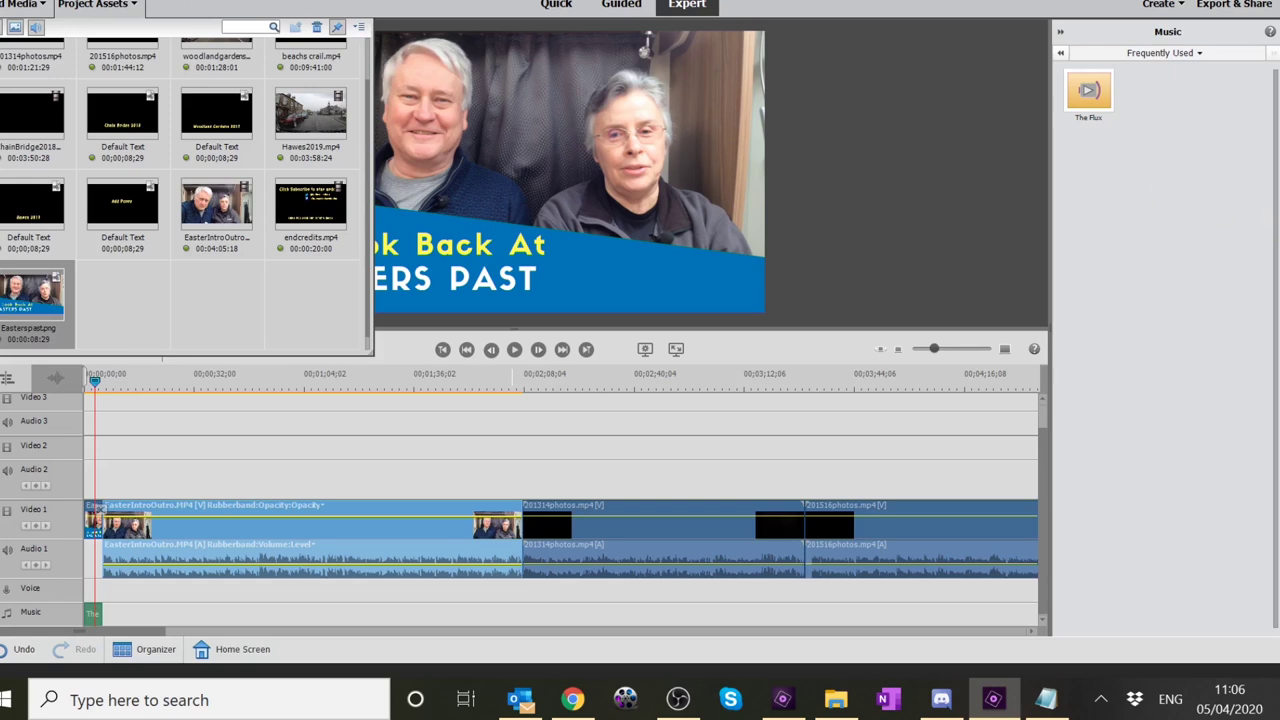
- Set the Music track level to -6.0 in the Audio Mixer and play back briefly to check
click(194, 2)
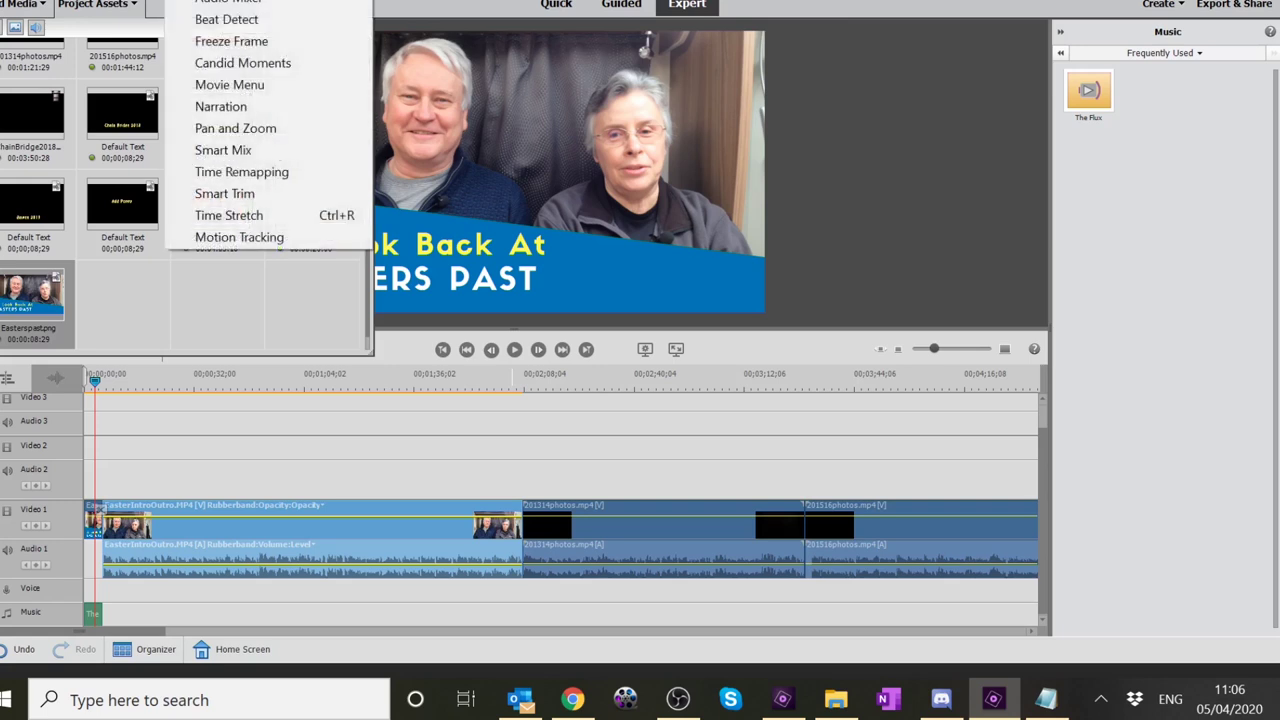
click(192, 5)
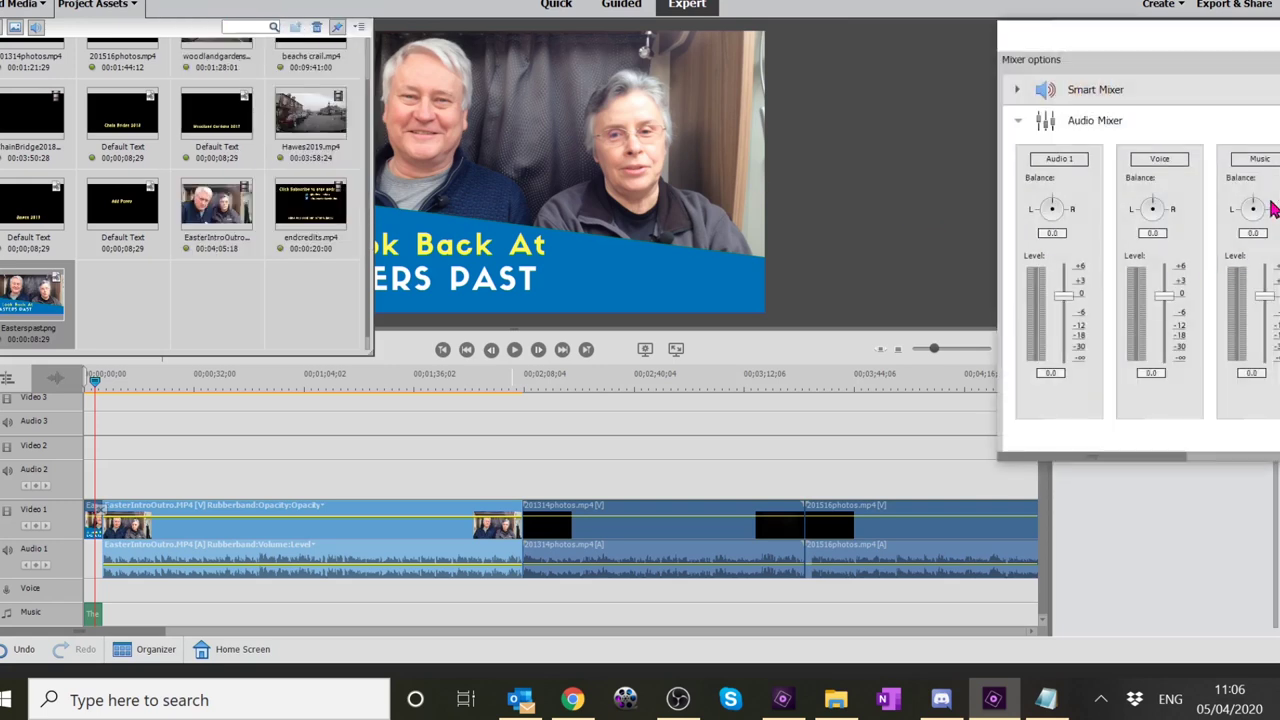
click(1254, 373)
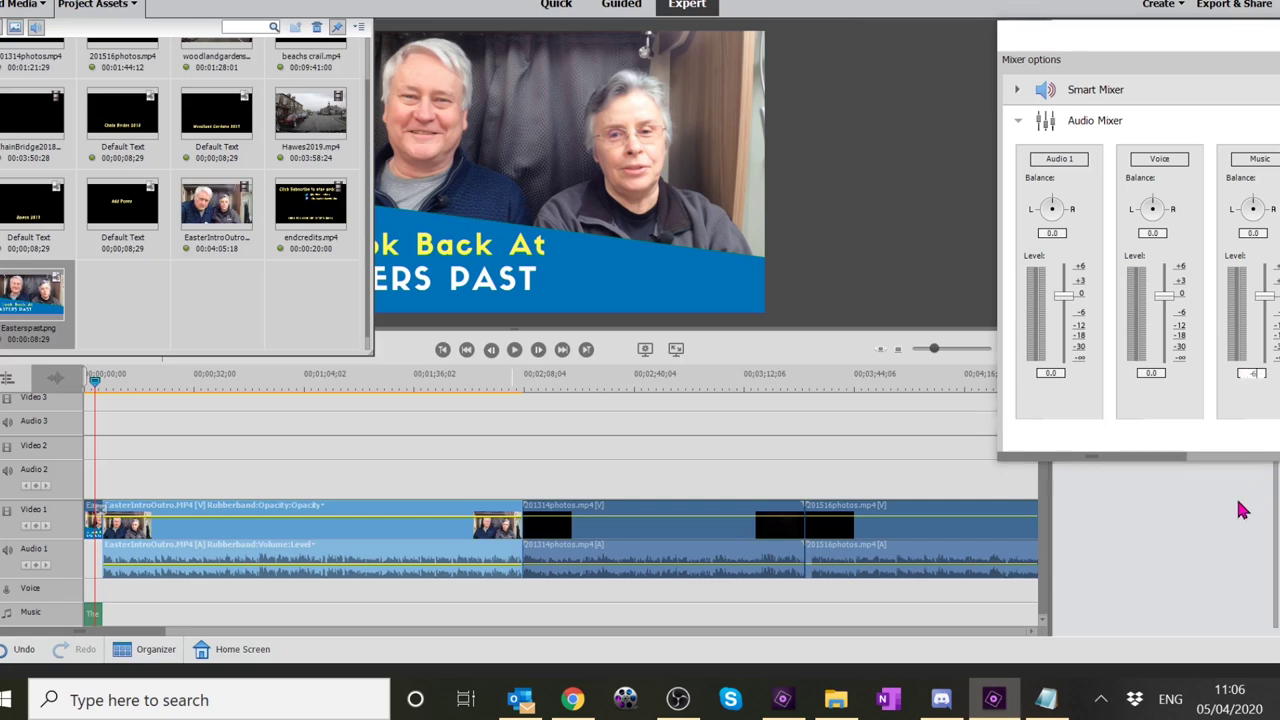
key(Return)
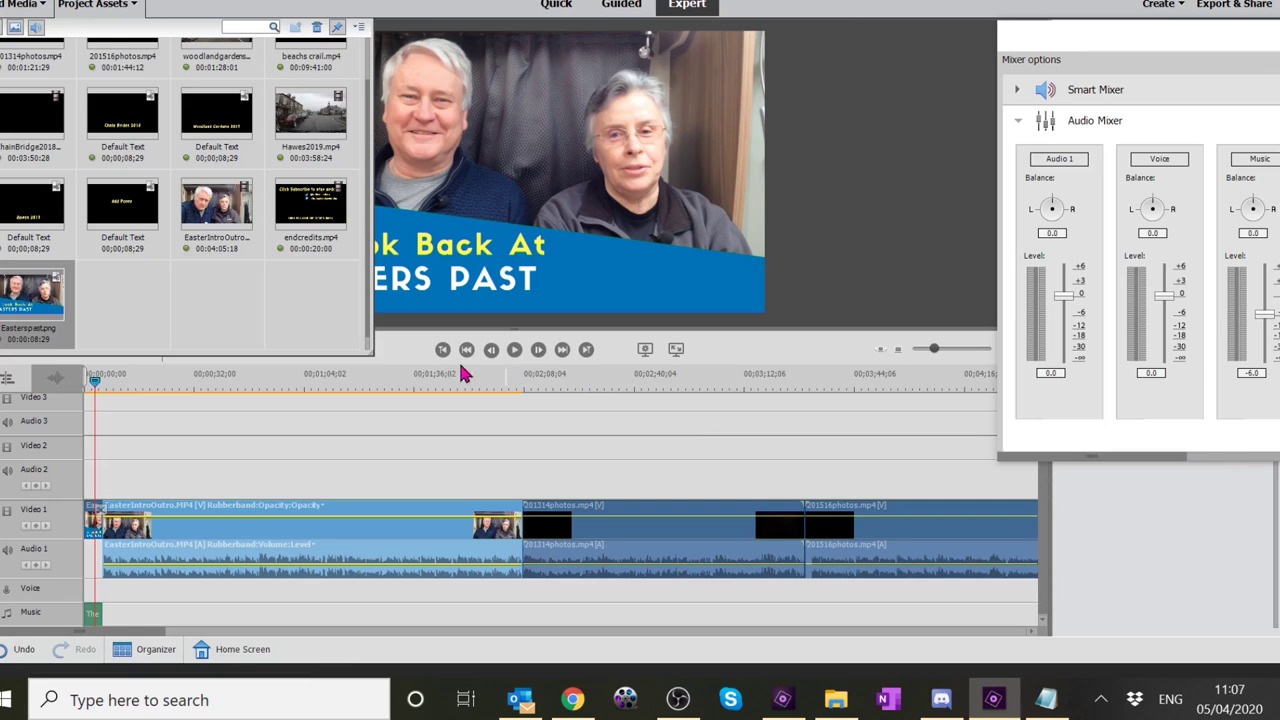
click(516, 356)
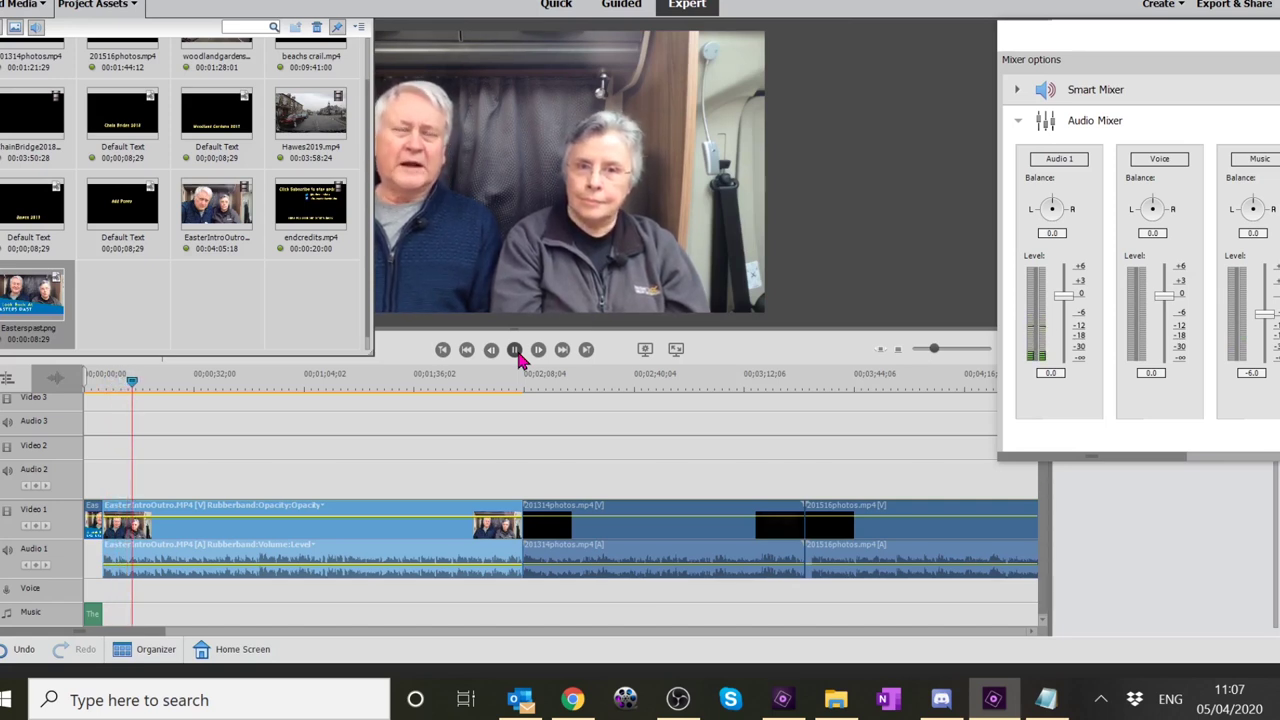
click(515, 350)
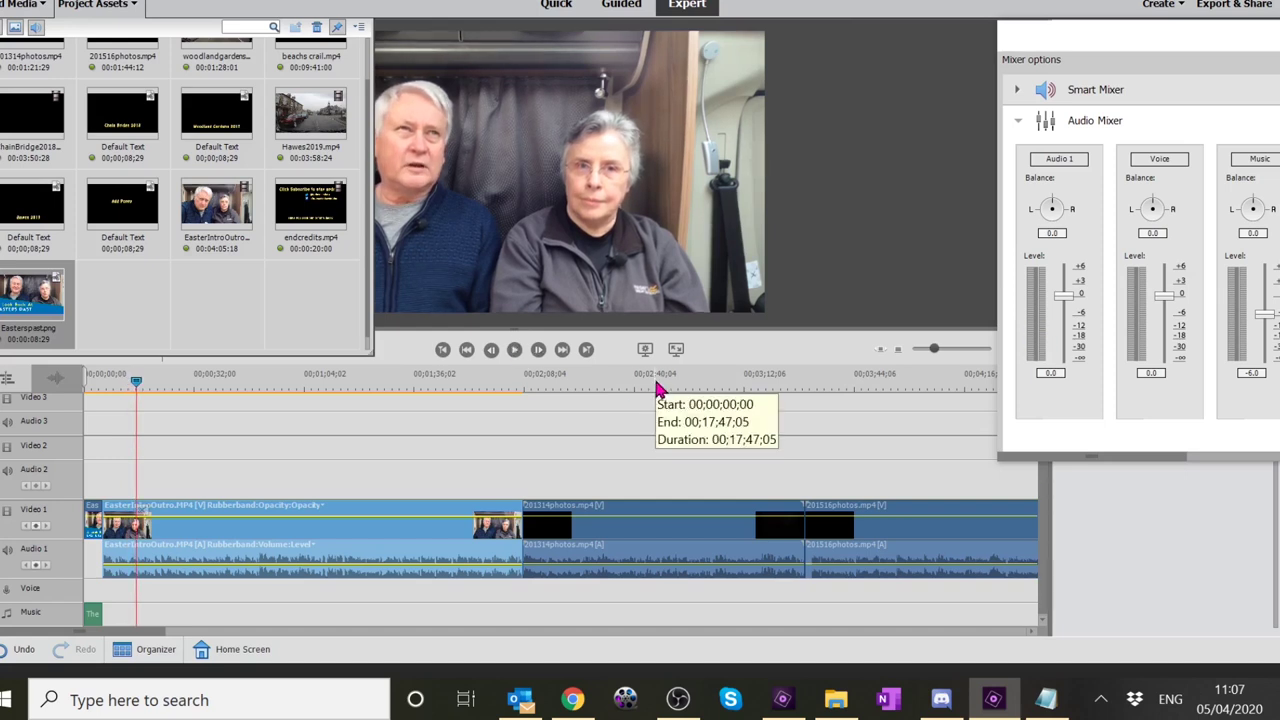
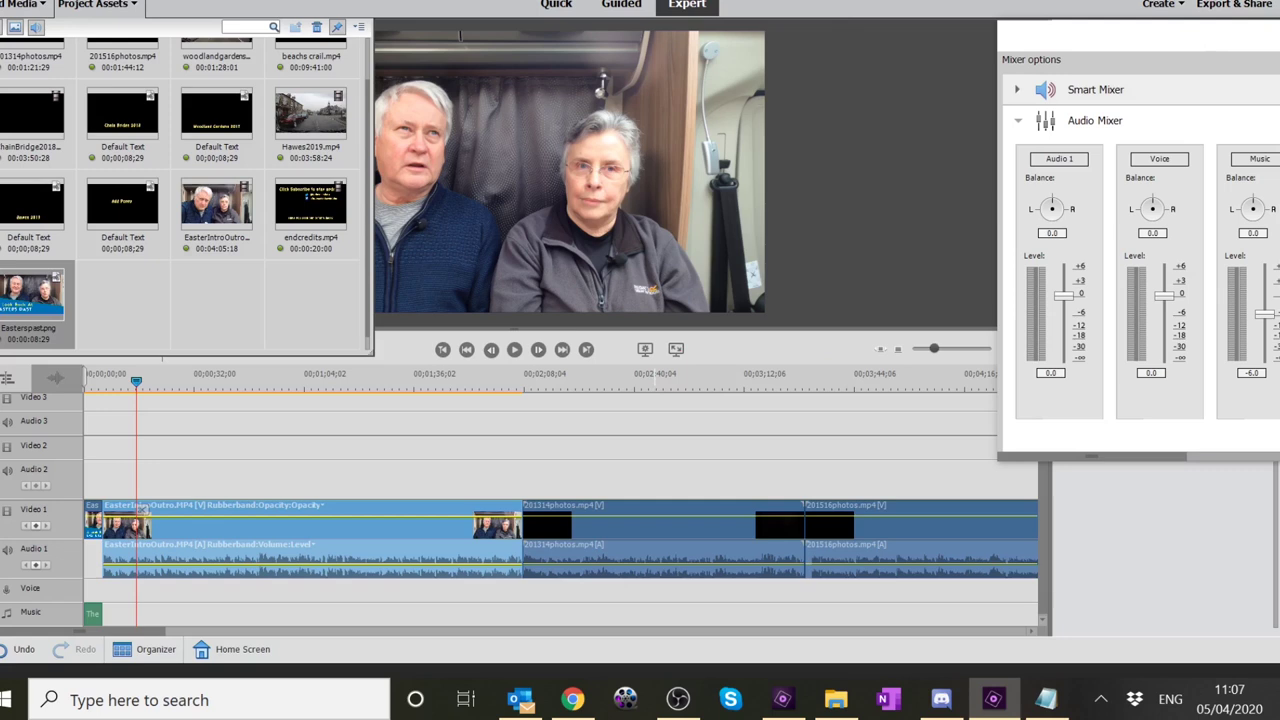
- Save the project, then close the audio mixer and Project Assets panels to reveal the full preview
key(ctrl+s)
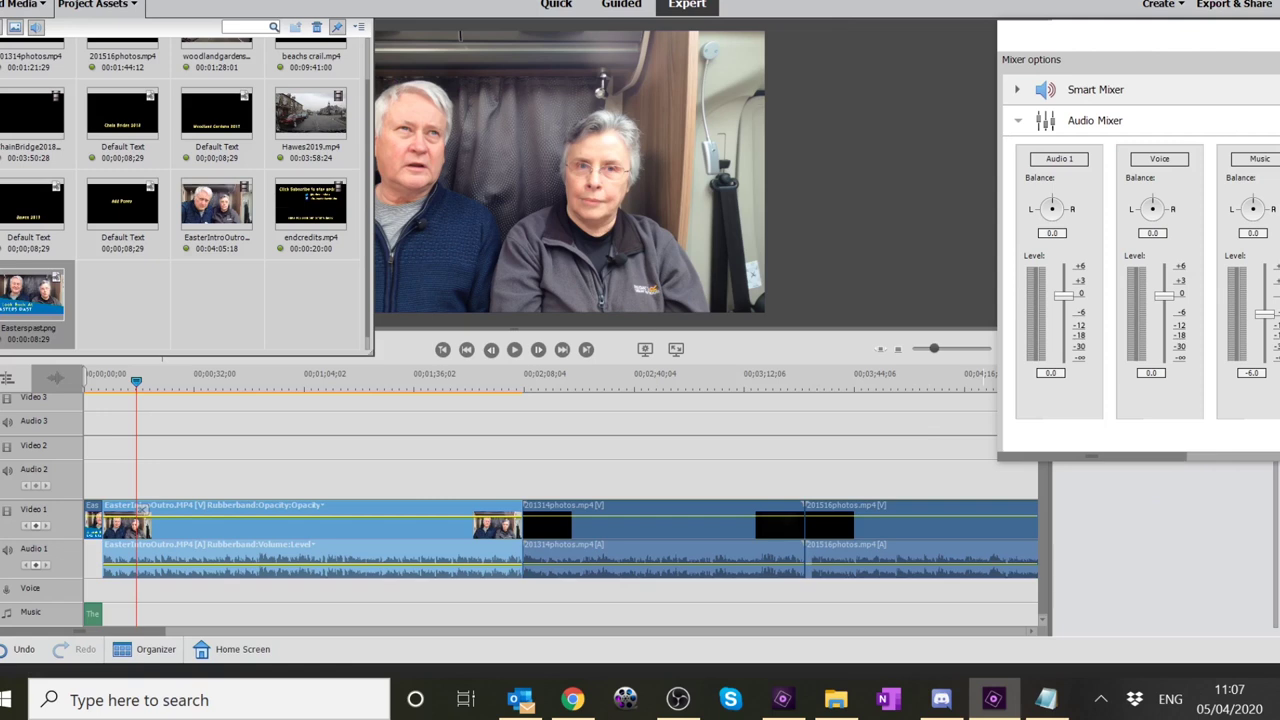
click(908, 74)
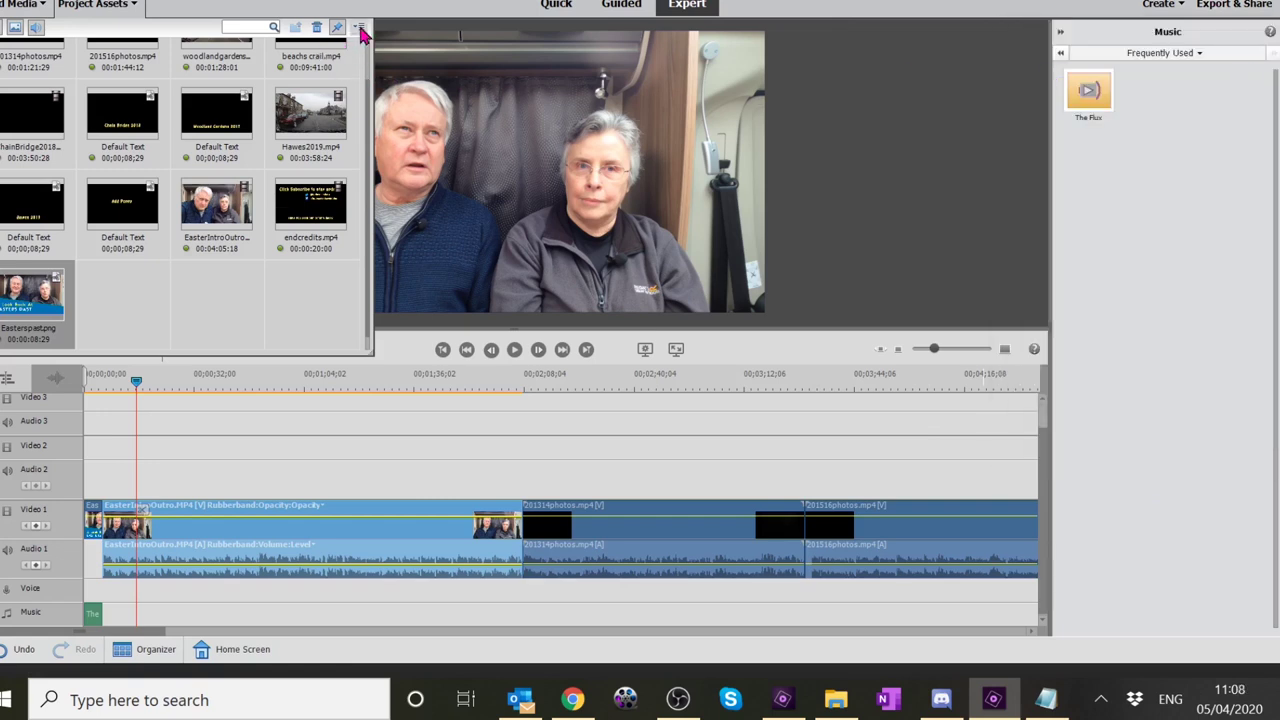
click(106, 6)
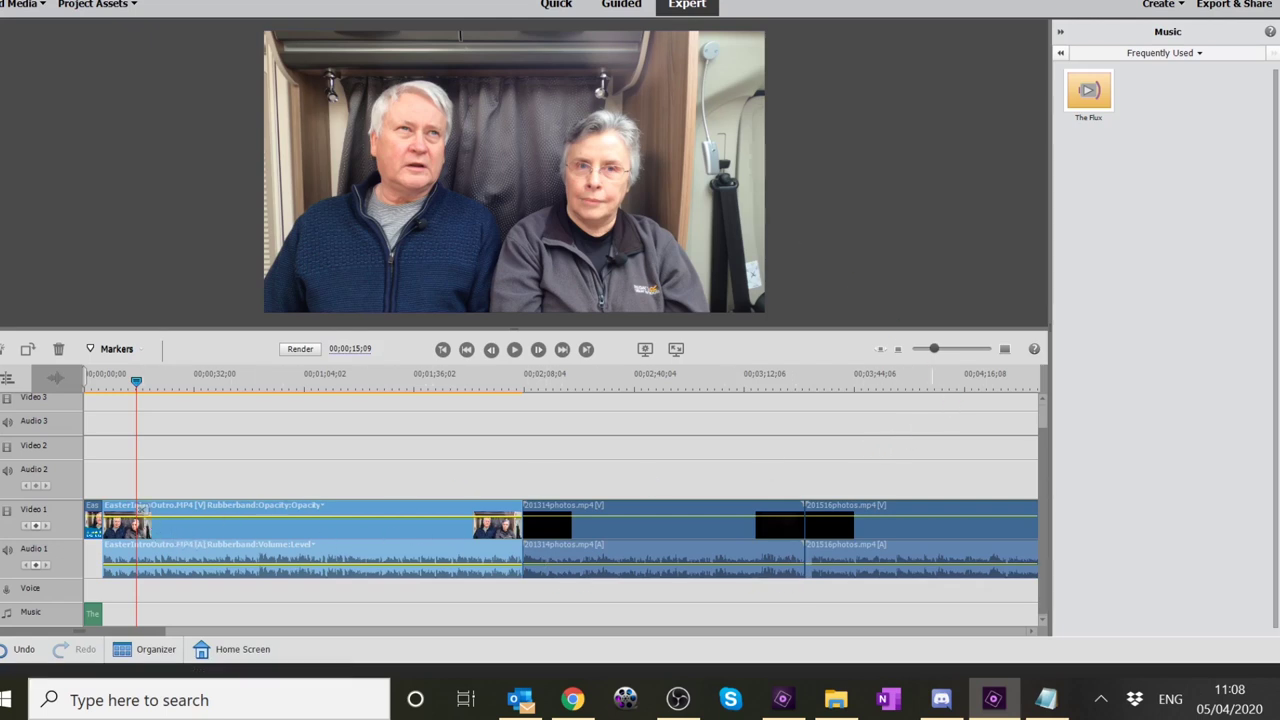
- In Quick view, drop a Cross Dissolve between two clips and apply it to all clips
click(556, 6)
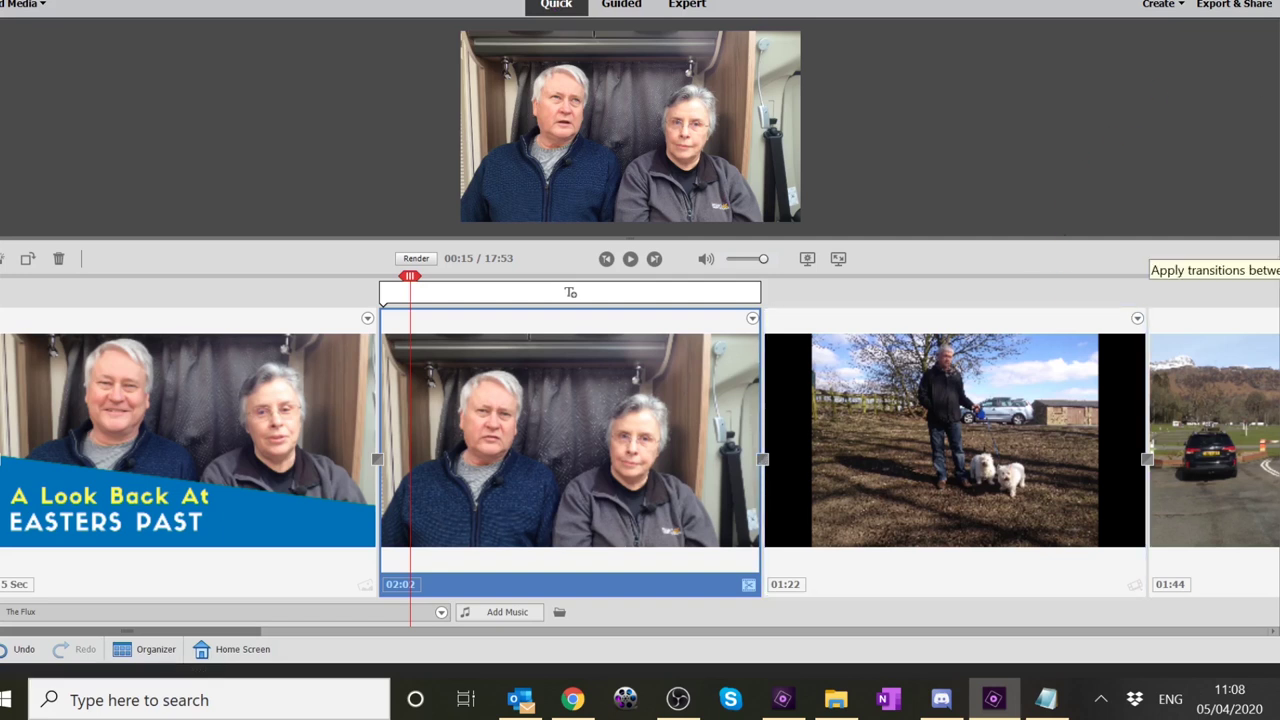
click(1274, 258)
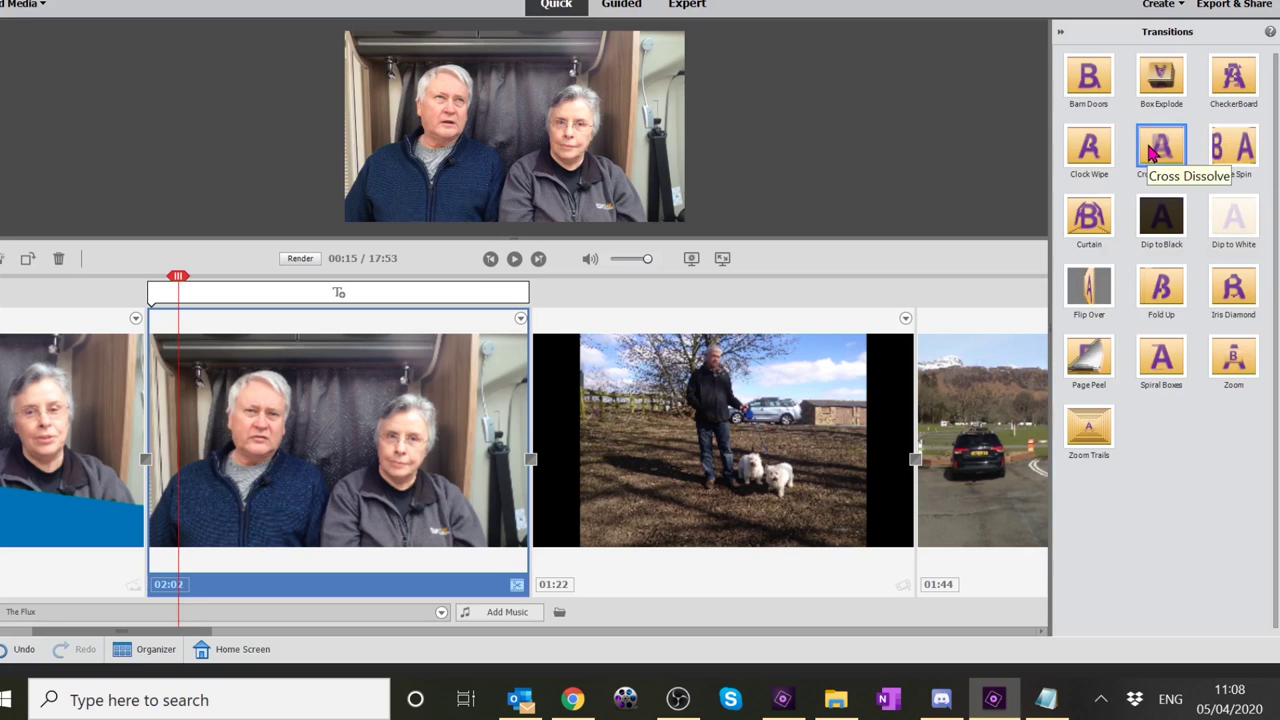
drag(1150, 150, 536, 472)
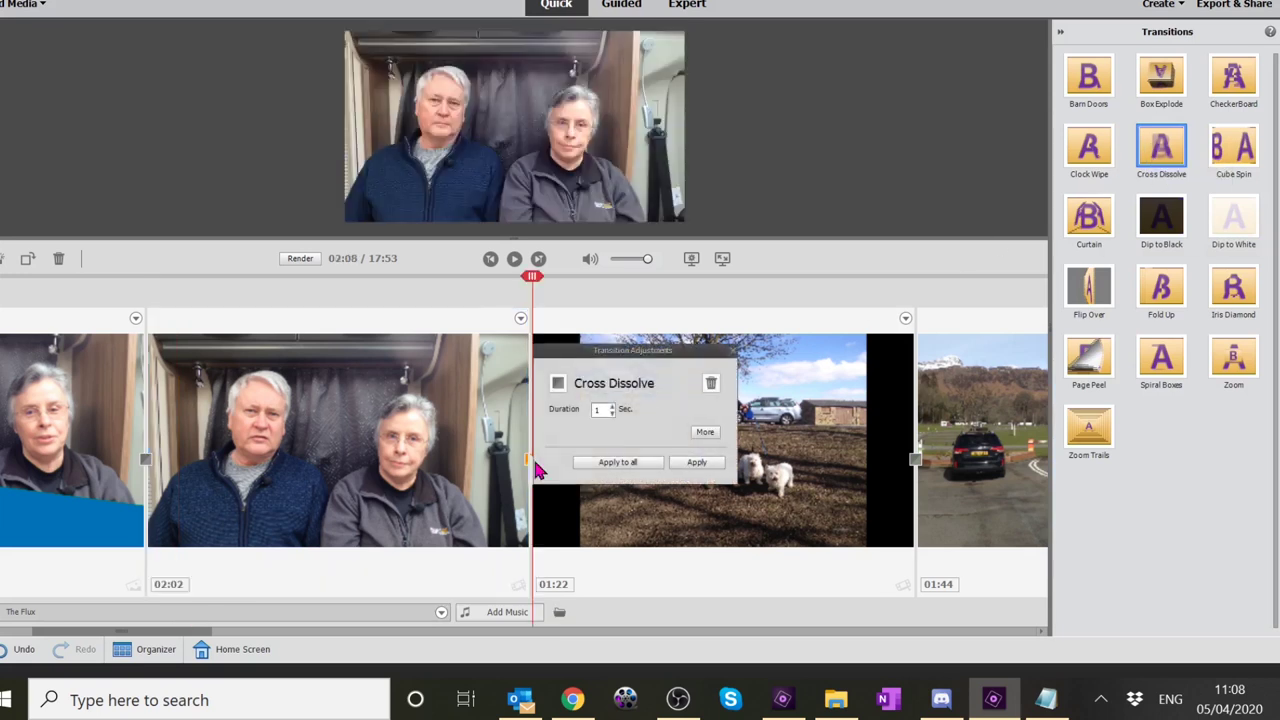
click(614, 464)
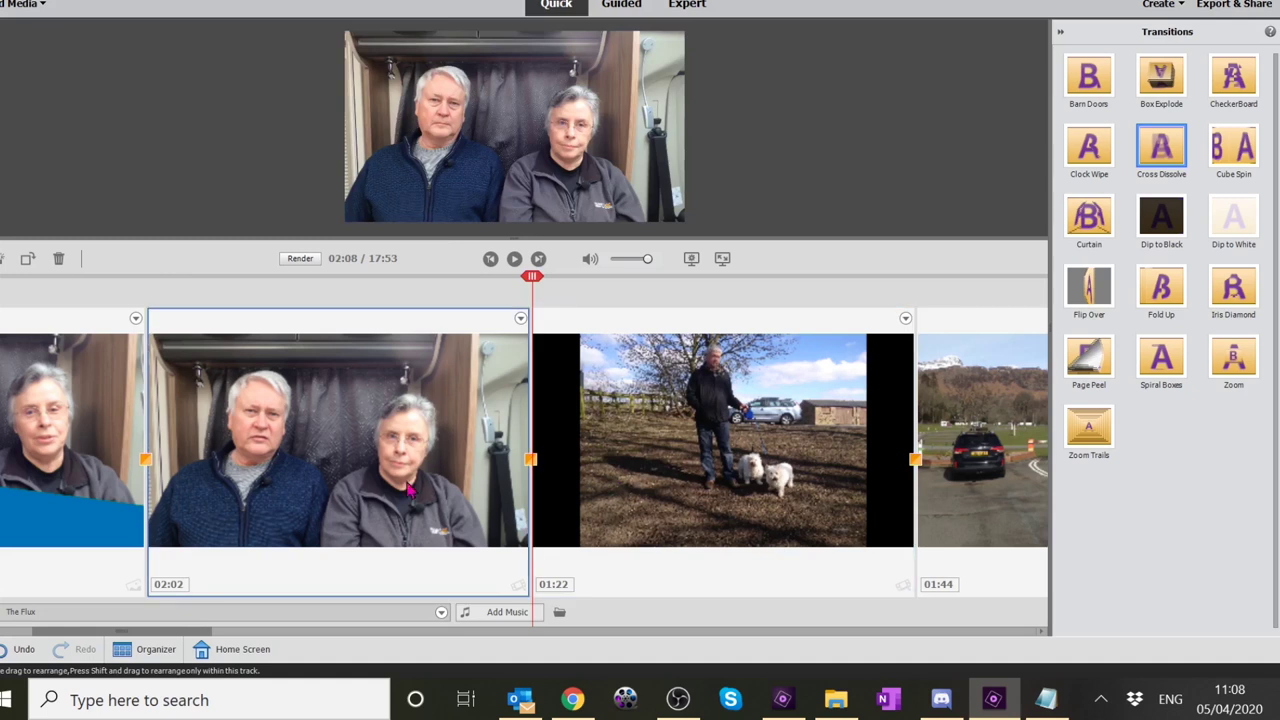
- Check the transitions at the first and last clips, then return to the Expert timeline
drag(108, 633, 72, 634)
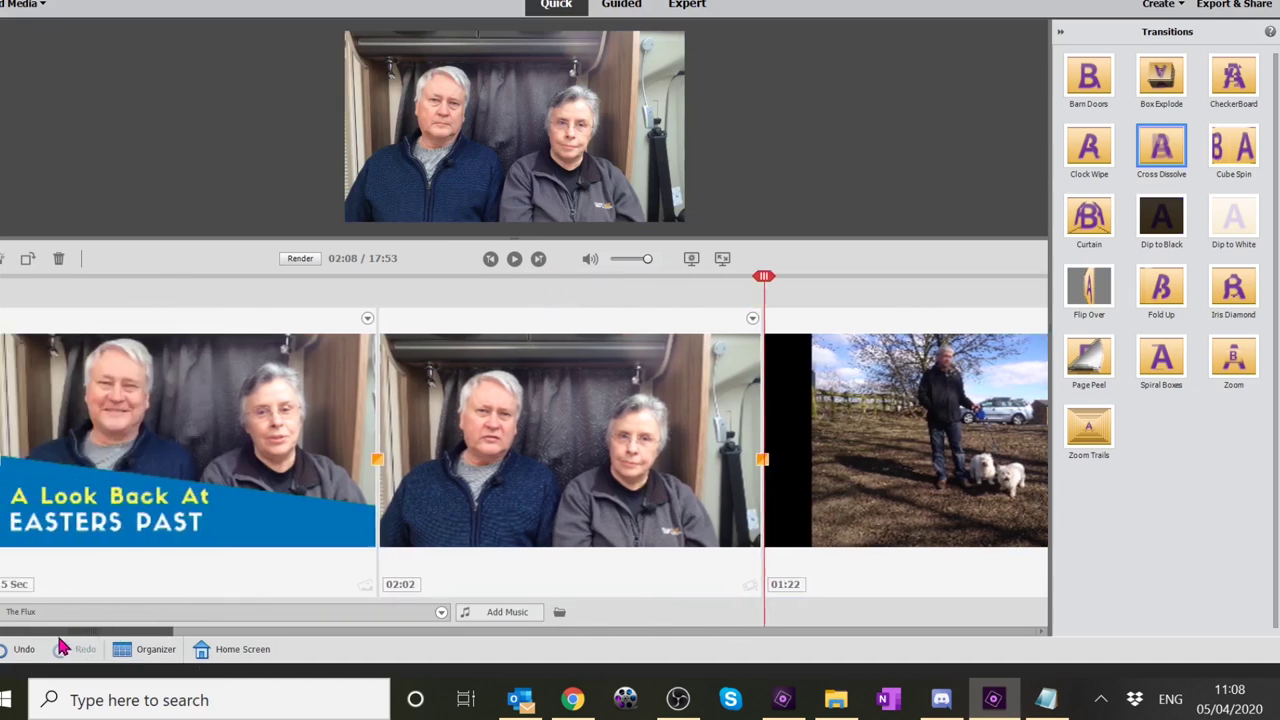
click(5, 472)
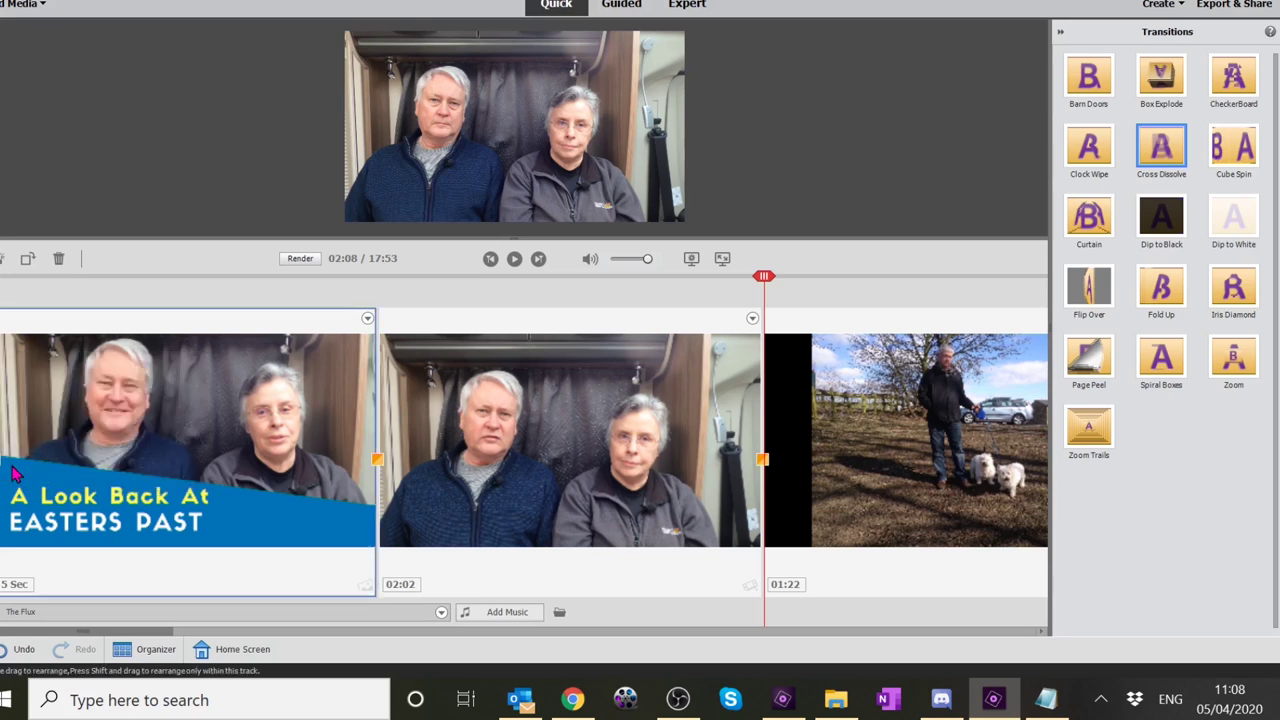
drag(100, 634, 836, 588)
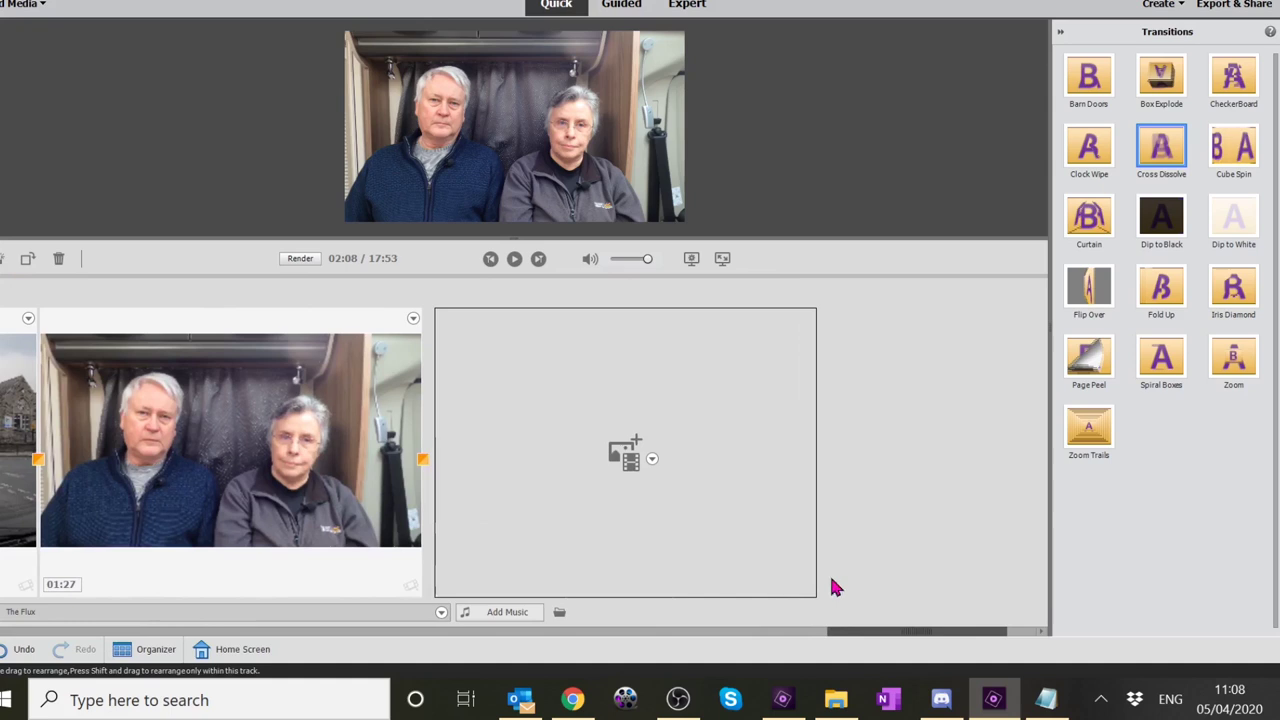
click(423, 462)
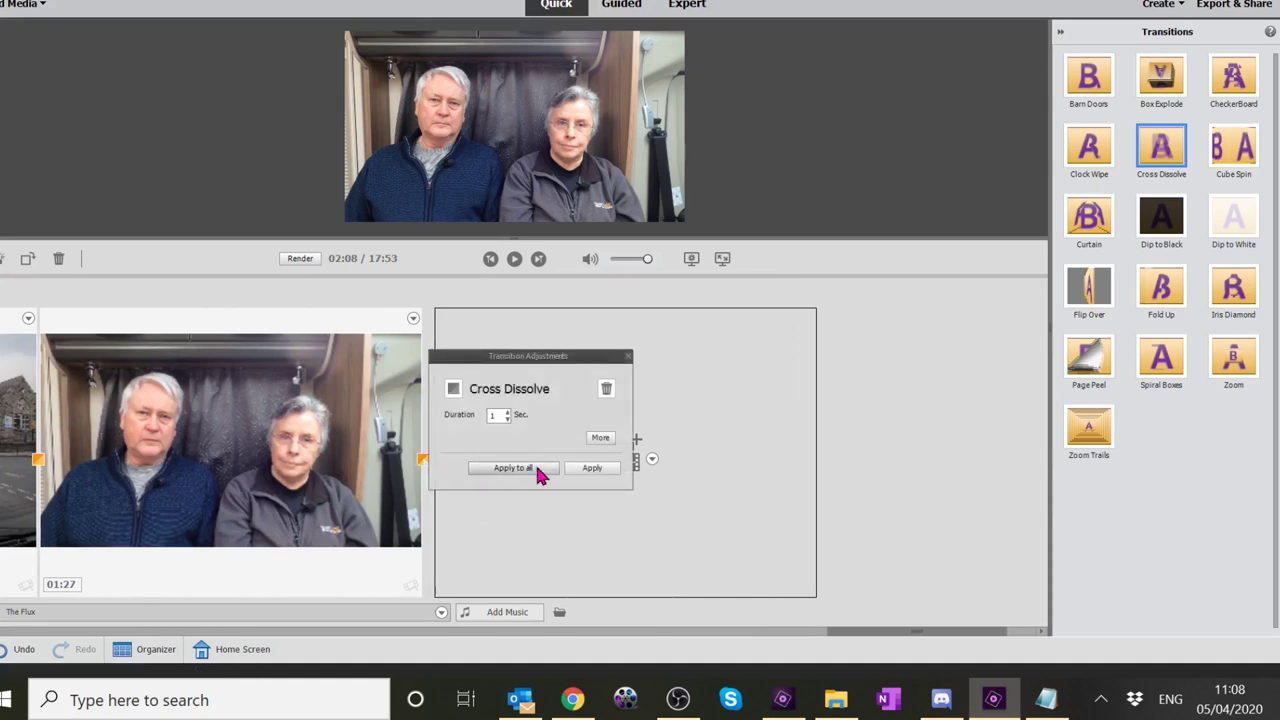
click(479, 499)
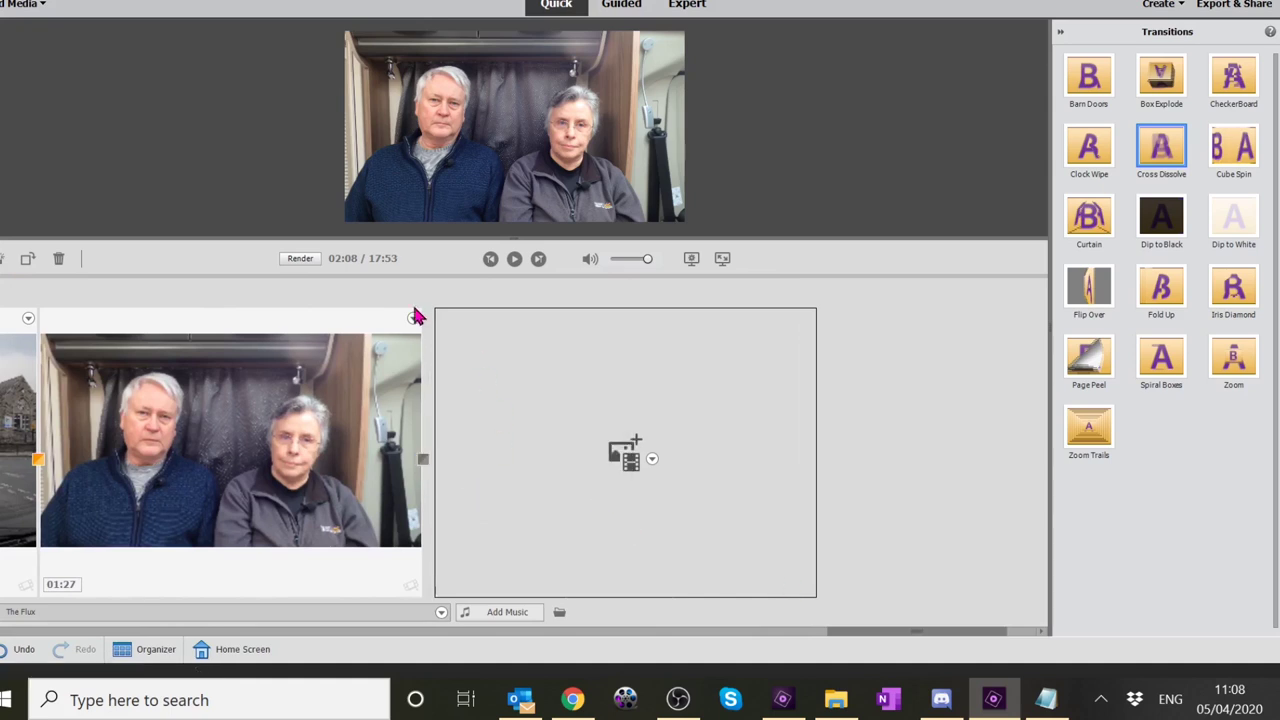
click(680, 6)
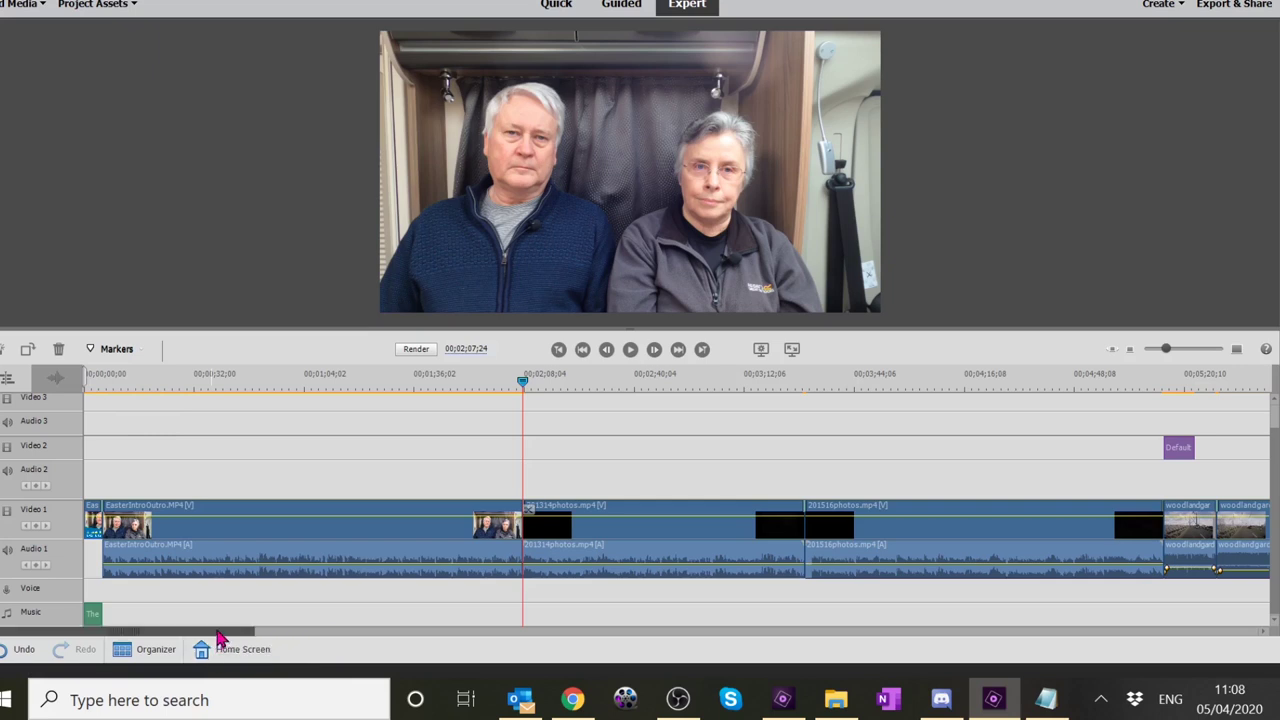
- Move the playhead to the end of the endcredits clip and save the project
scroll(420, 611, down, 5)
scroll(600, 570, up, 5)
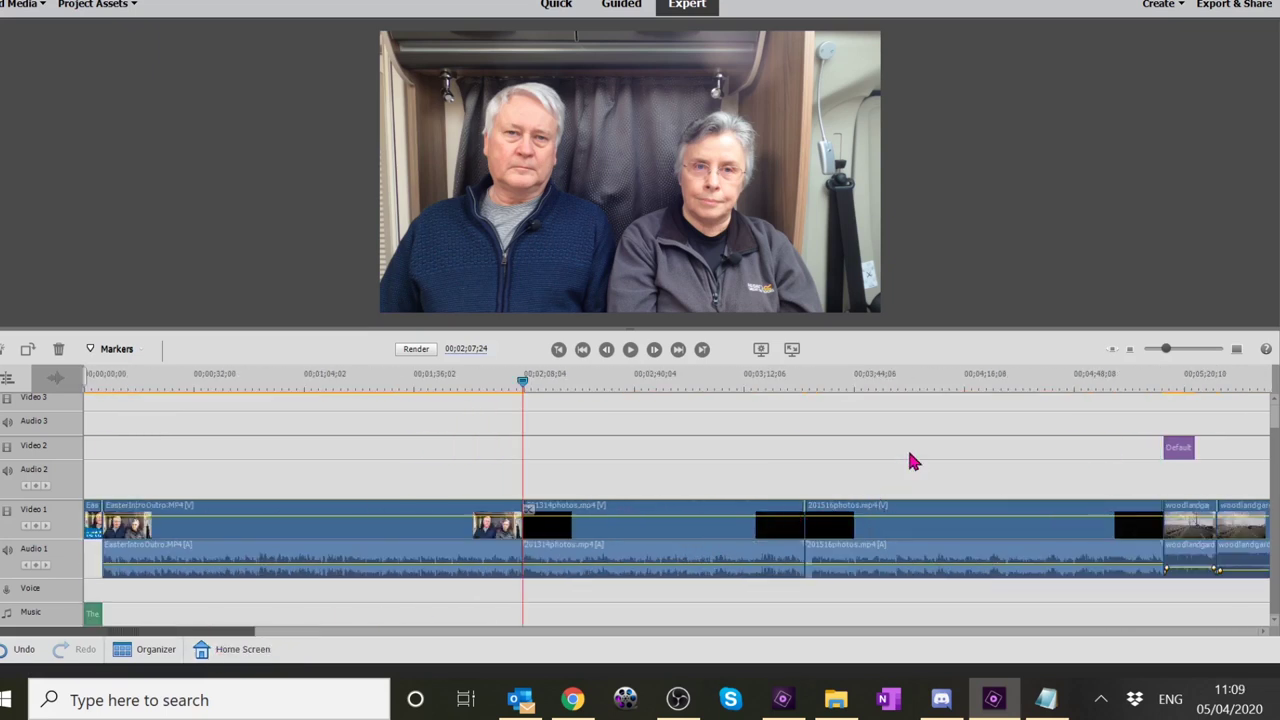
mouse_move(965, 630)
mouse_down()
mouse_move(1026, 630)
mouse_move(962, 633)
mouse_up()
click(415, 390)
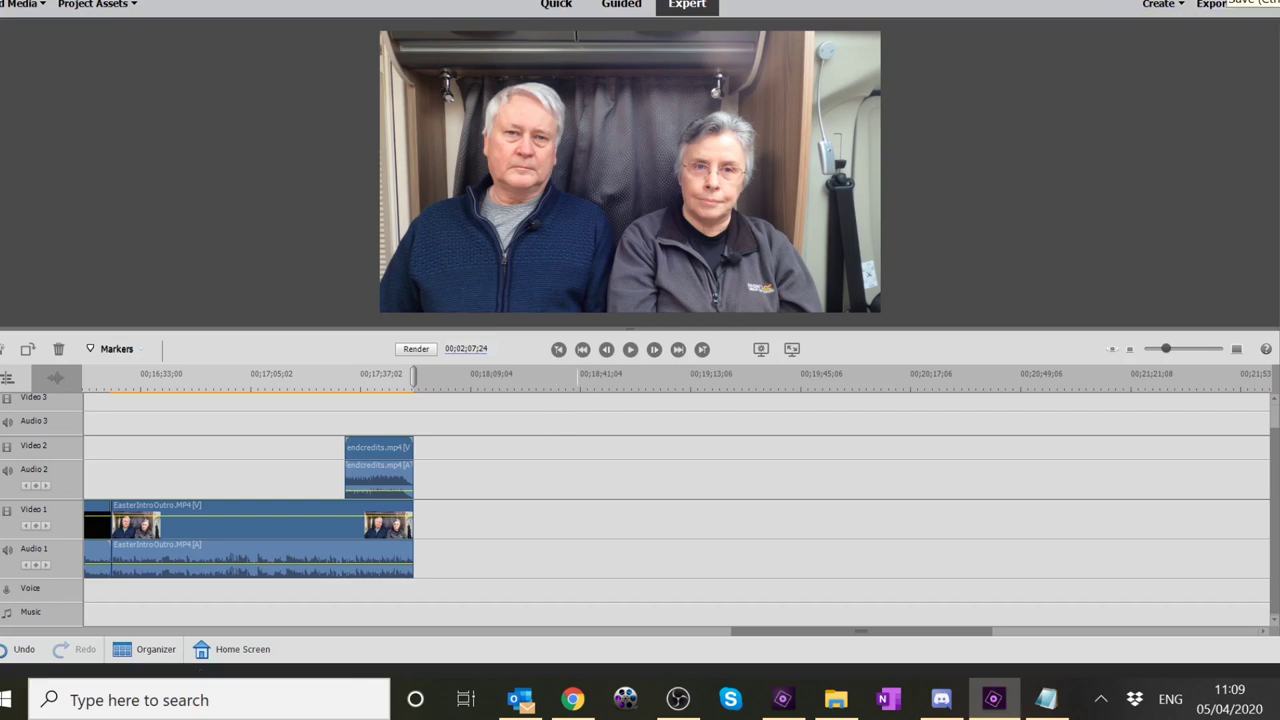
click(1234, 0)
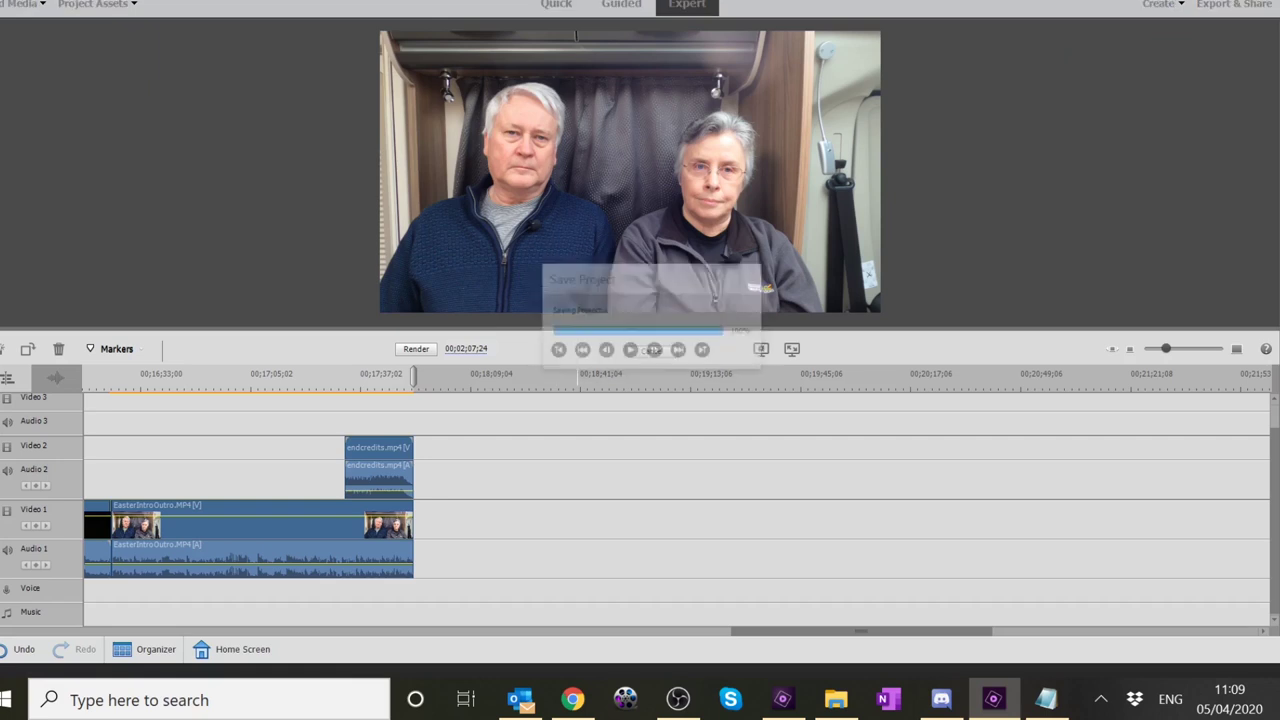
- Export the movie to Computer as an HD 1080 (1920x1080) MP4 - H.264 file named Easters Past
click(1231, 6)
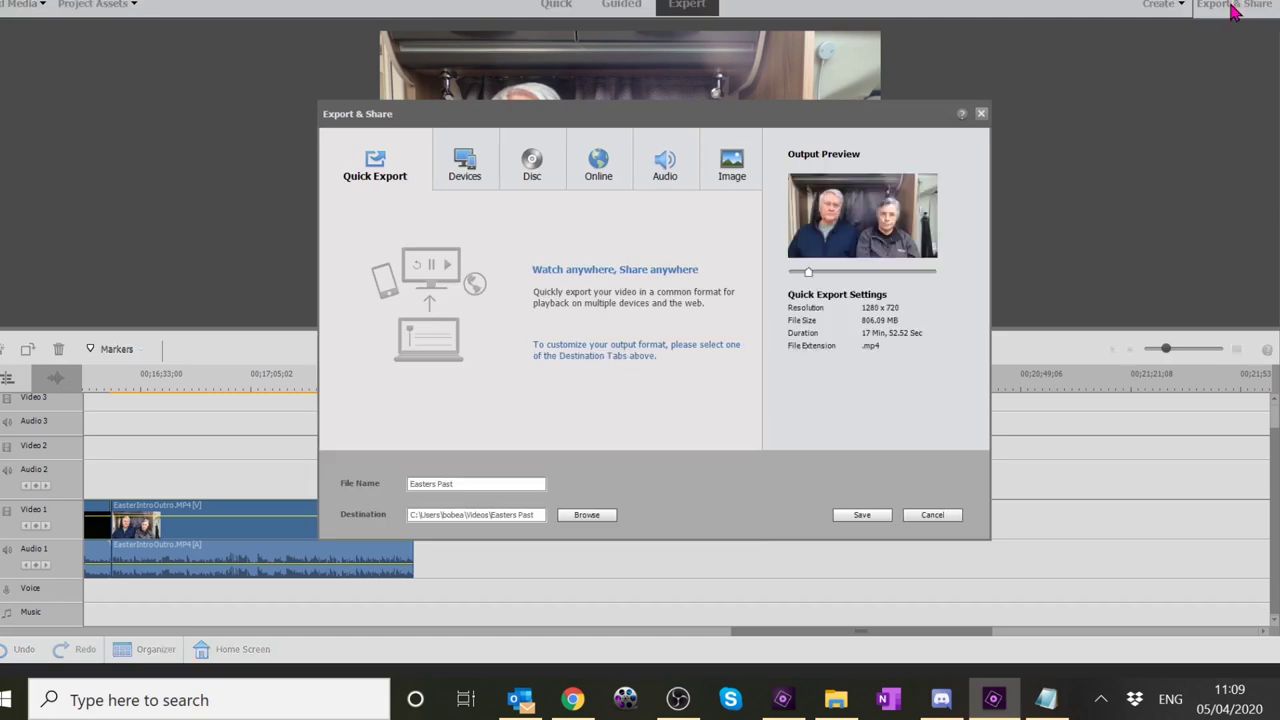
click(482, 165)
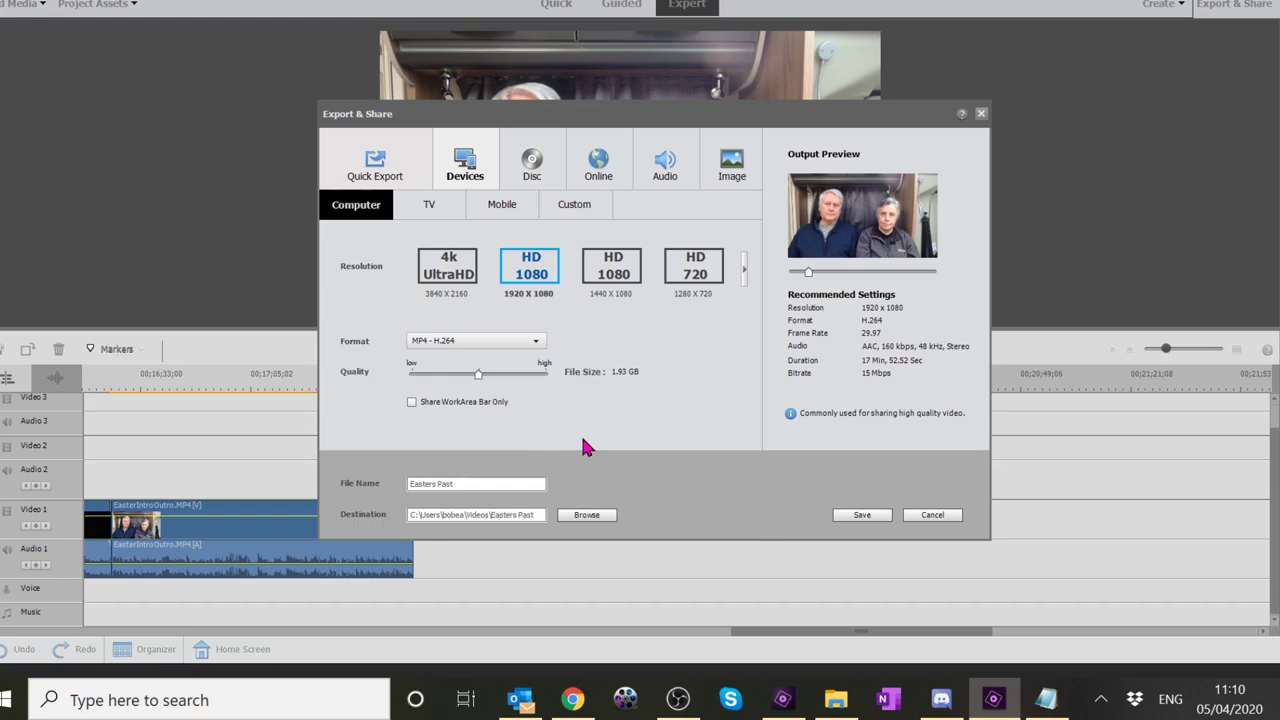
click(860, 516)
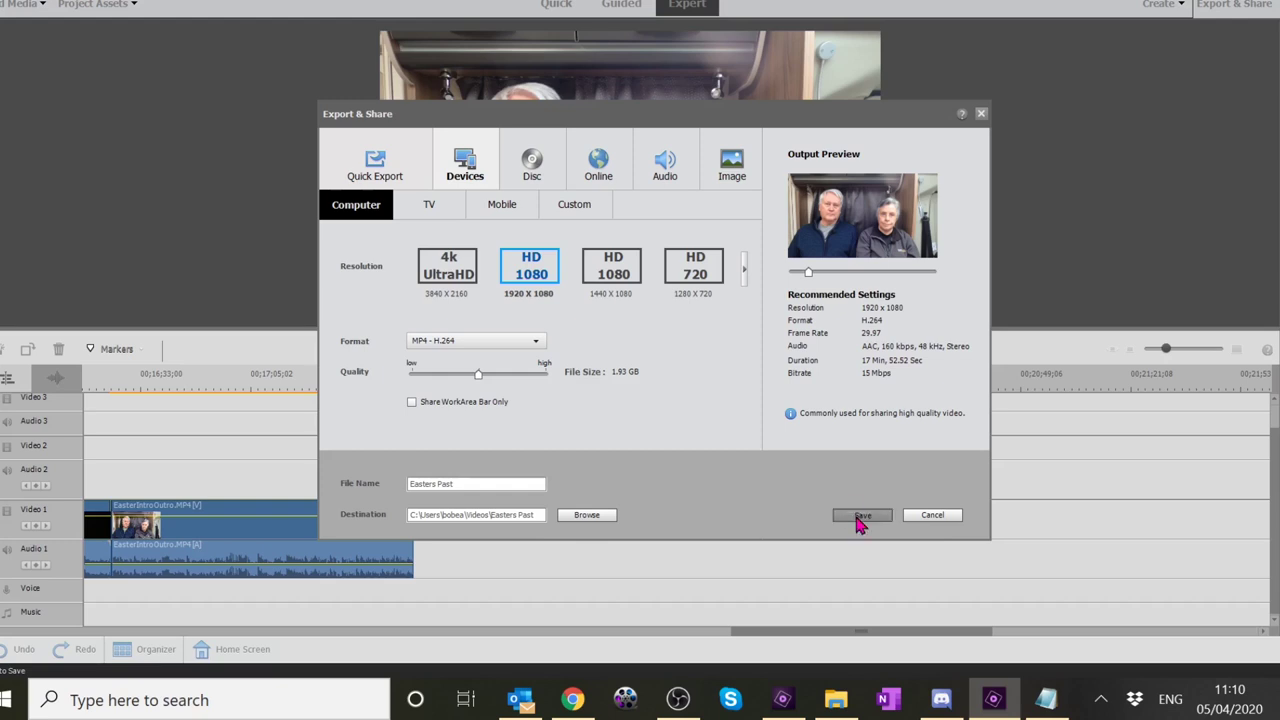